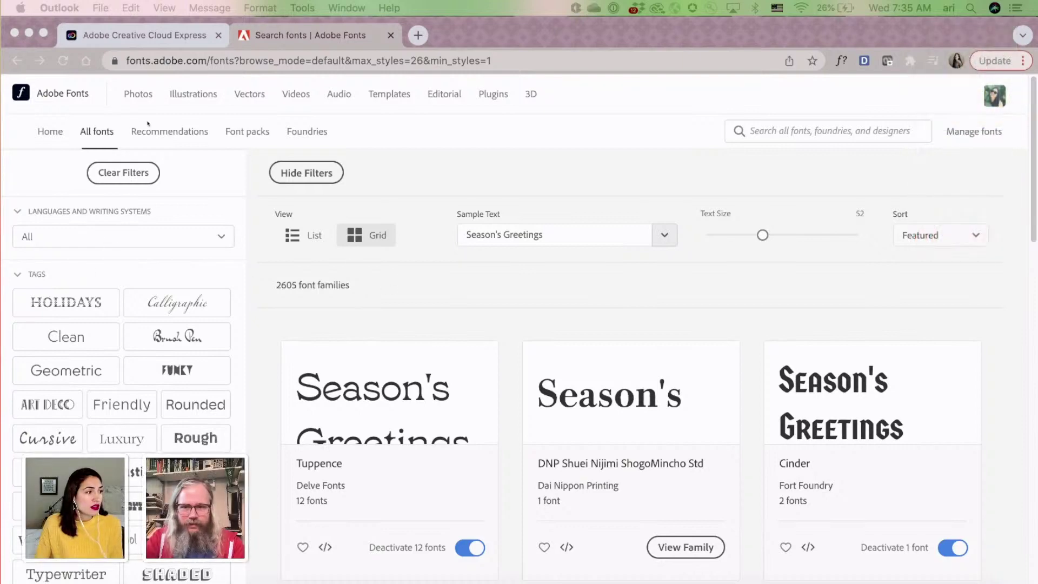
- Open the newest font recommendations and browse the latest fonts included with Creative Cloud
left_click(169, 134)
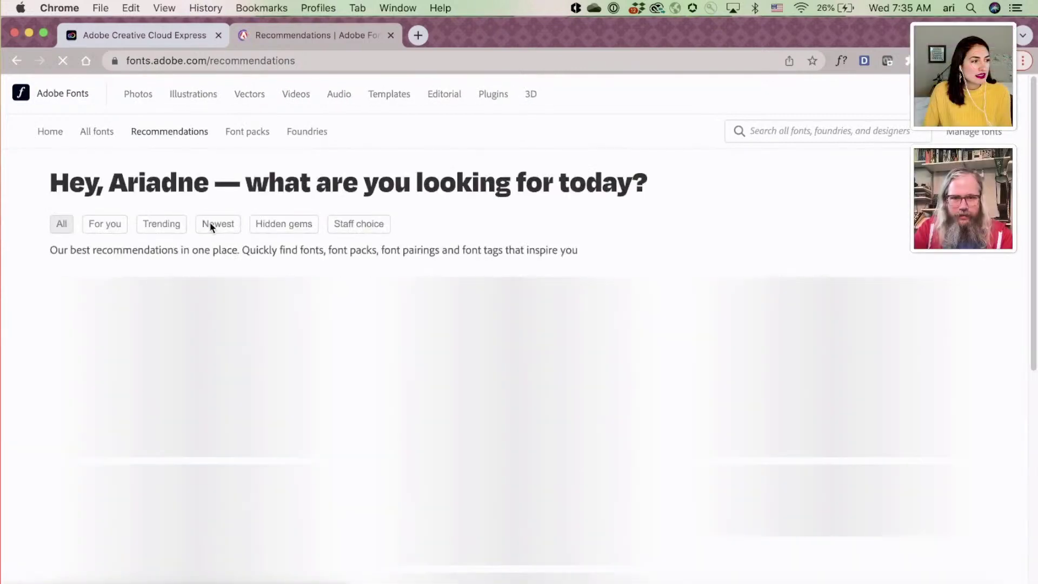
left_click(215, 227)
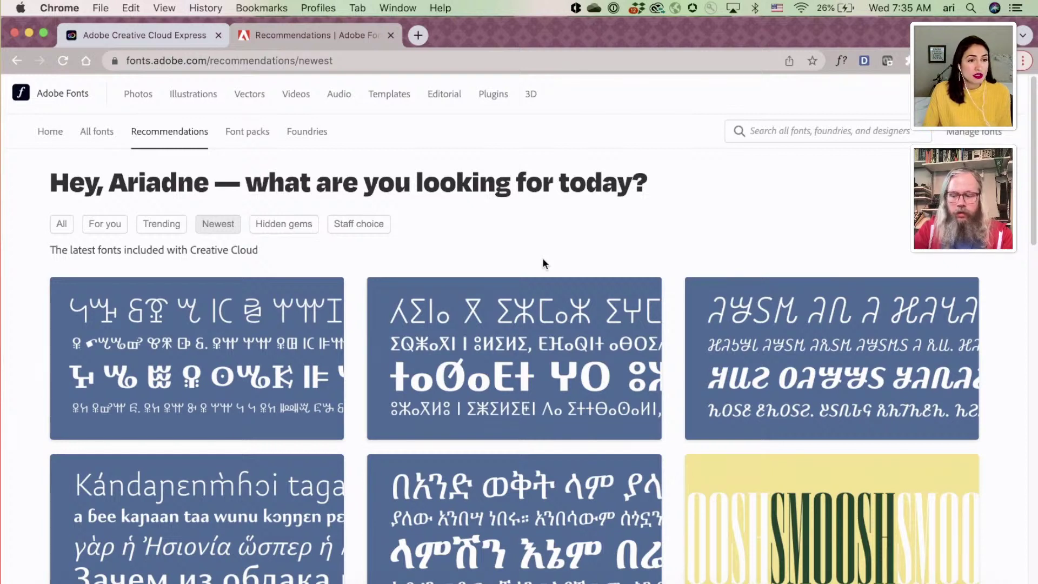
scroll(543, 260, "down", 2)
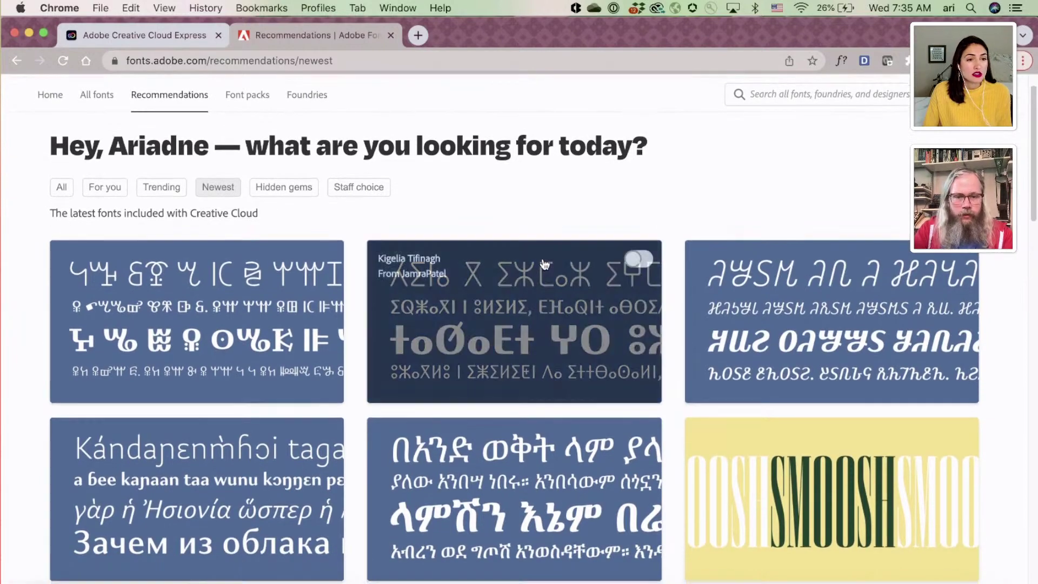
scroll(545, 264, "down", 6)
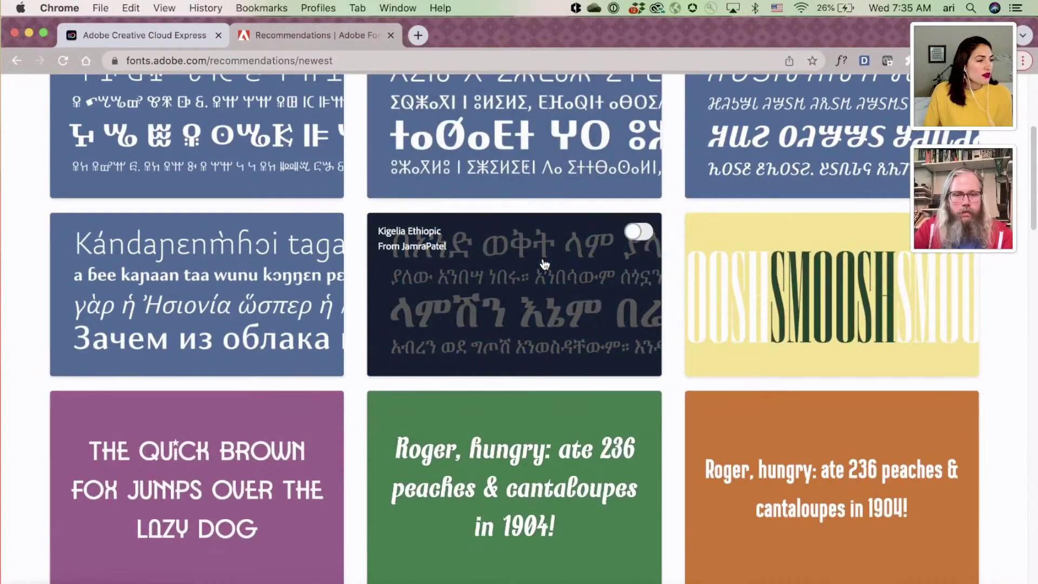
scroll(544, 264, "up", 10)
scroll(545, 264, "down", 5)
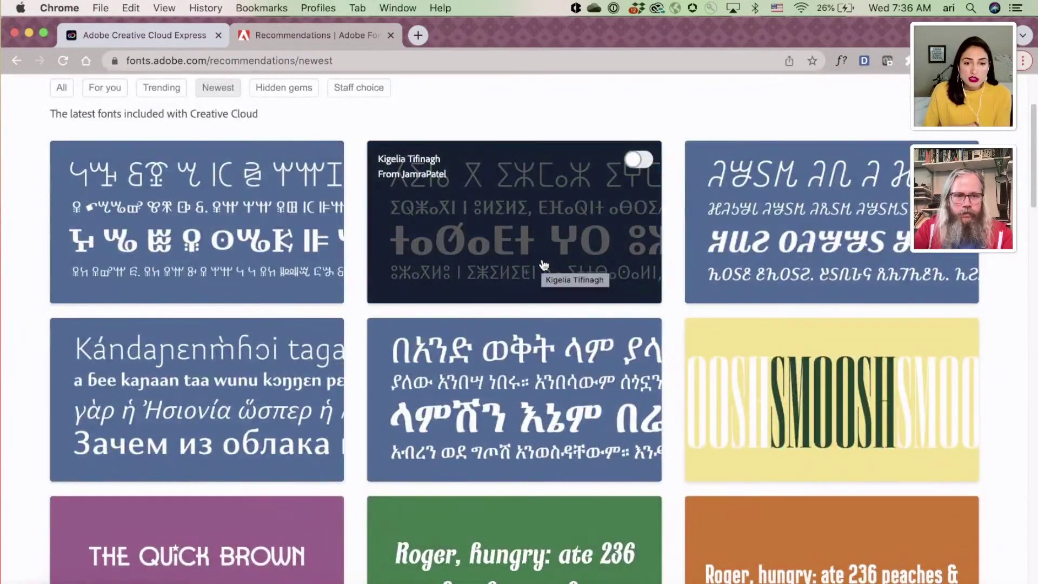
scroll(545, 264, "down", 10)
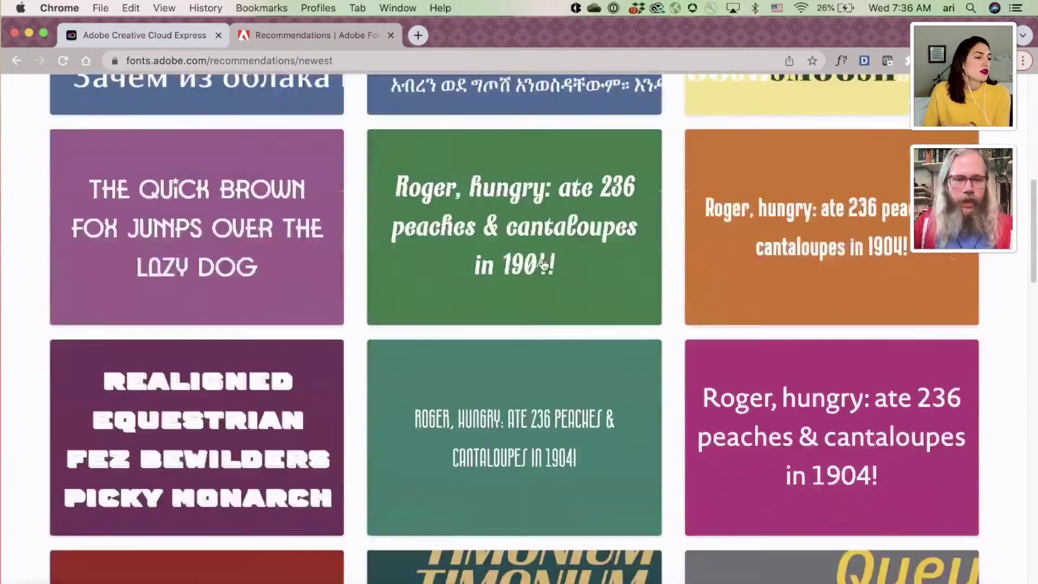
scroll(544, 264, "up", 10)
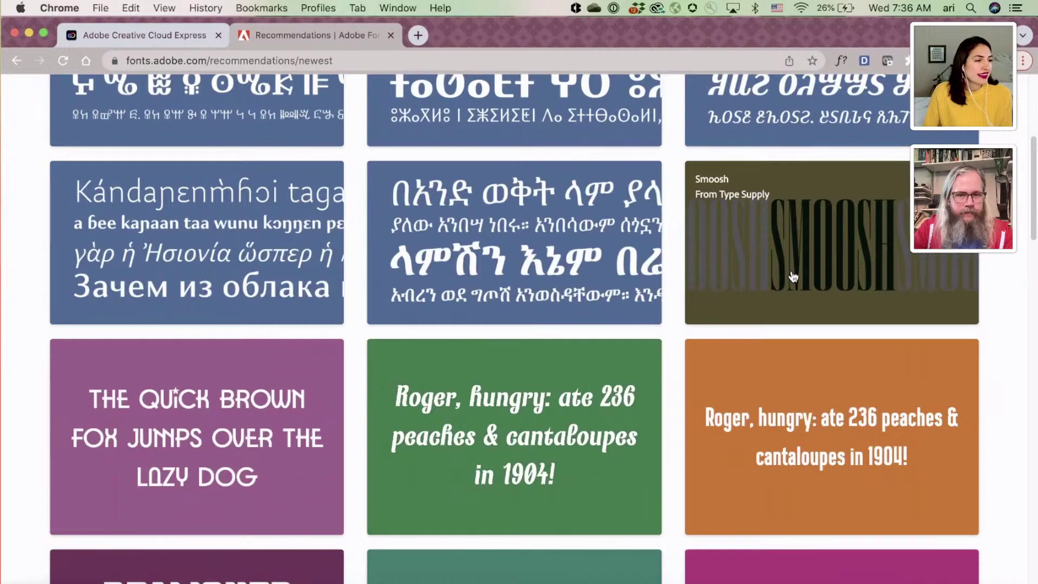
- Open the Smoosh font family and enlarge its sample text to size 120
left_click(793, 277)
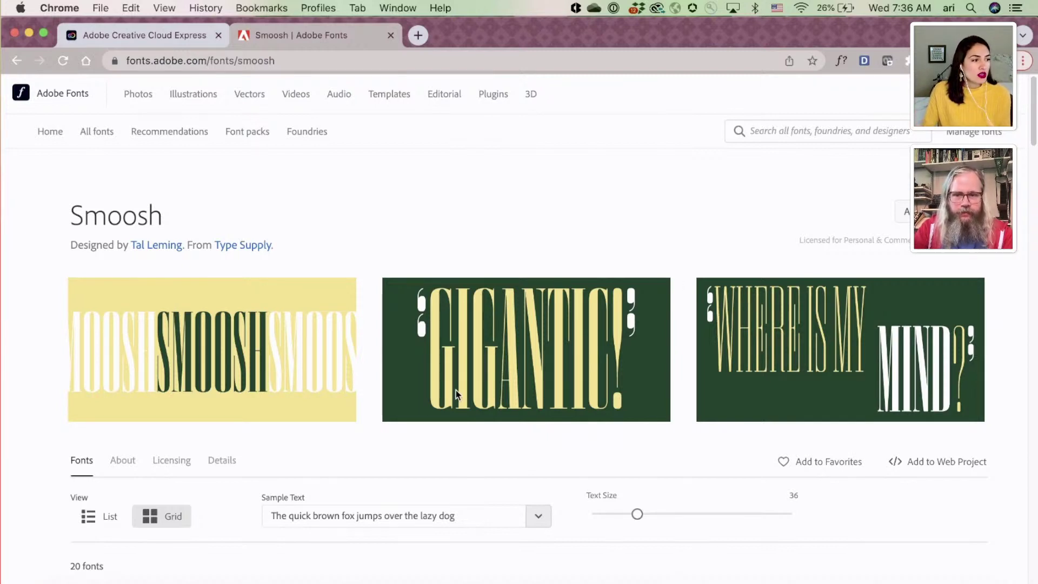
scroll(423, 399, "down", 3)
scroll(423, 400, "down", 3)
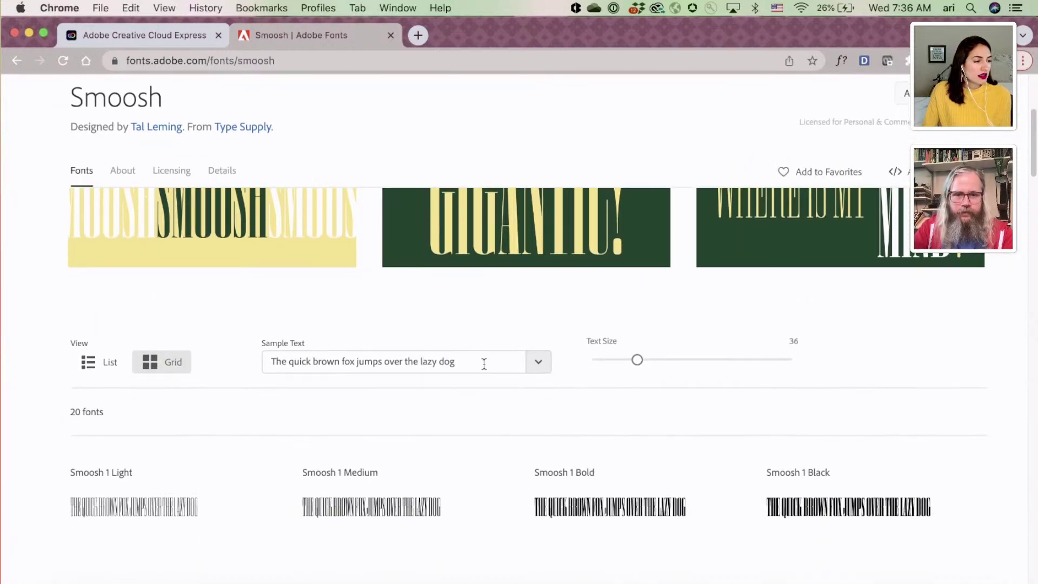
left_click_drag(675, 367, 804, 378)
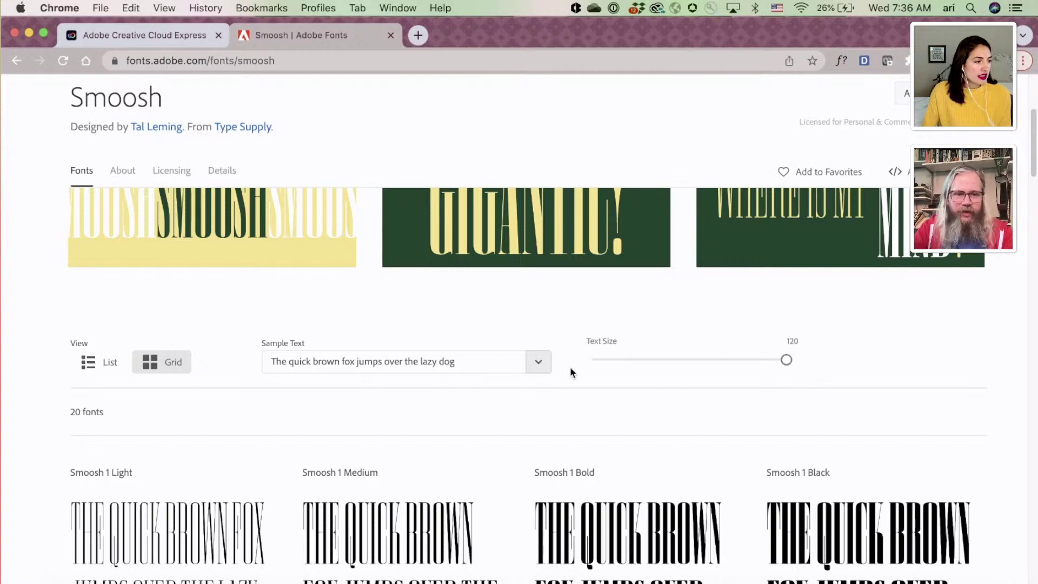
- Show the Smoosh fonts as a list and look through the individual weights
scroll(565, 365, "down", 3)
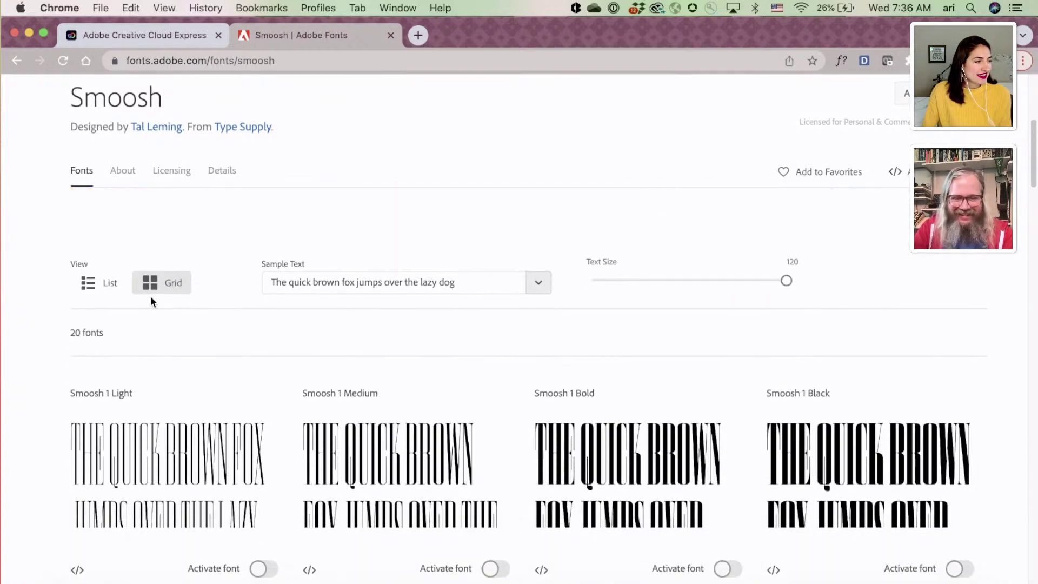
left_click(109, 284)
scroll(336, 342, "down", 5)
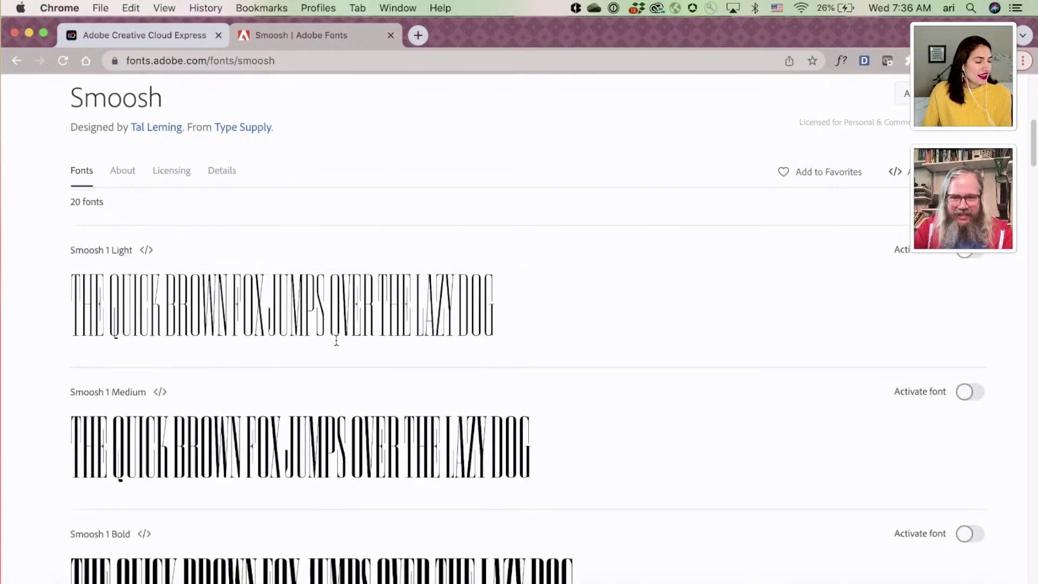
scroll(336, 343, "down", 5)
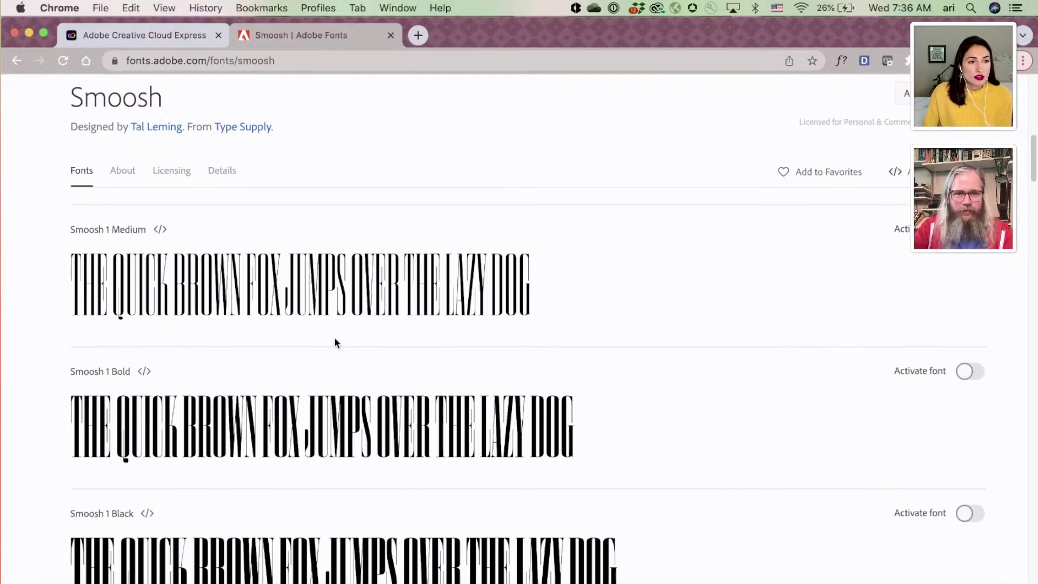
scroll(230, 272, "up", 10)
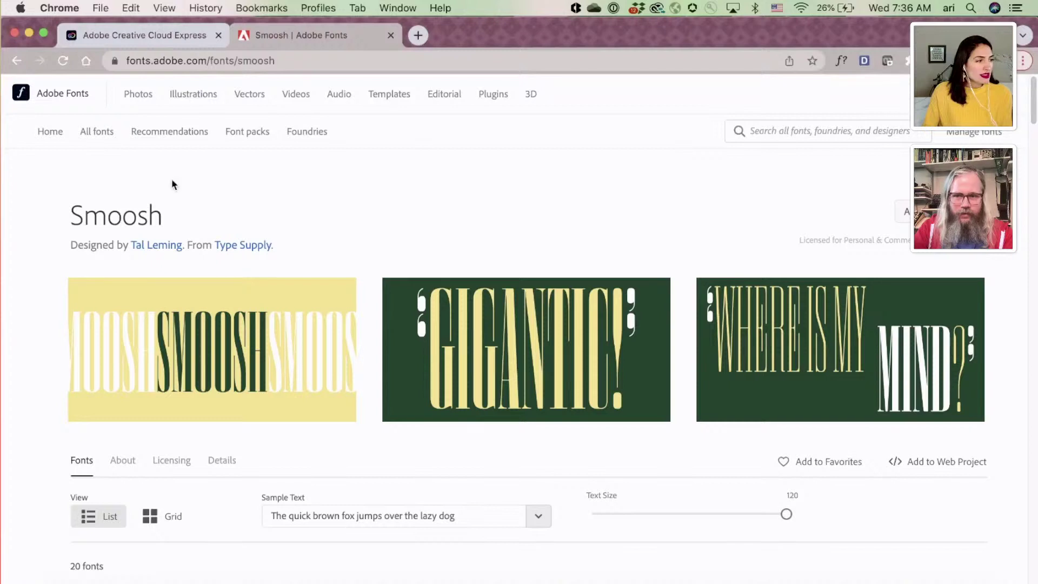
- Filter the full font catalogue by the Holidays tag and show the families as a list
left_click(105, 131)
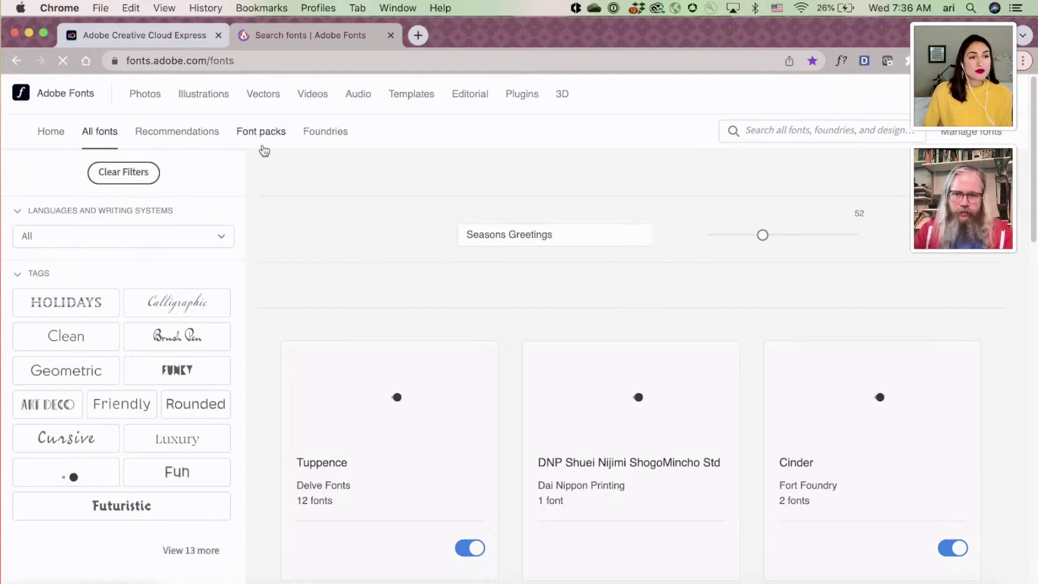
left_click(85, 304)
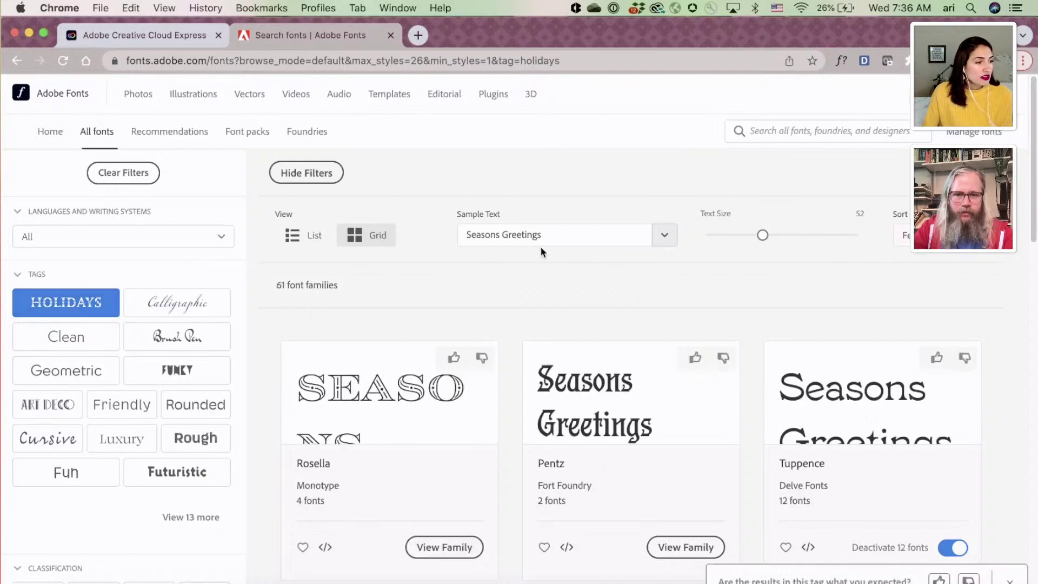
left_click(292, 243)
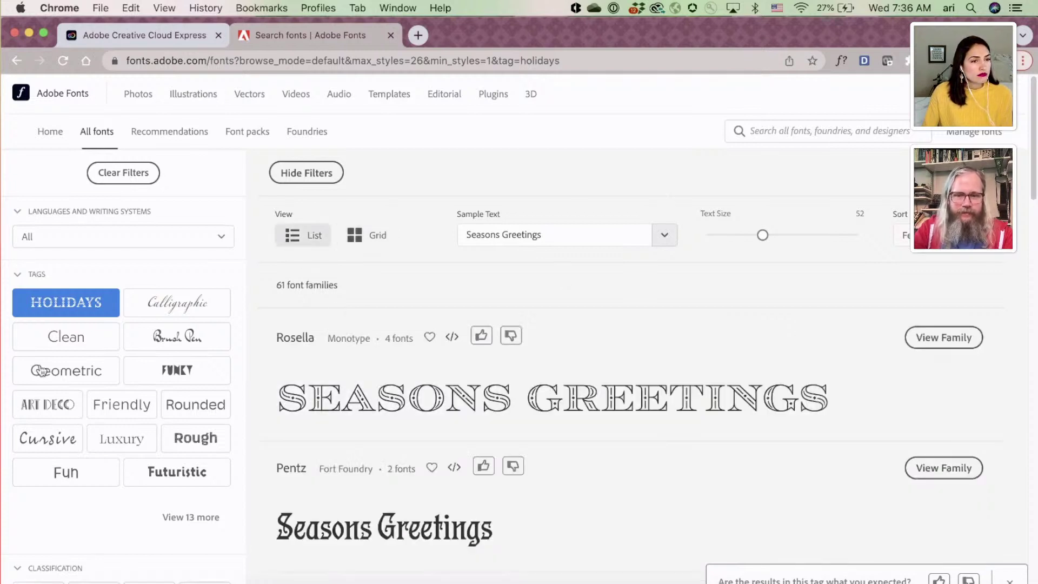
- Enlarge the sample text of the holiday fonts and look through the listed families
left_click(829, 234)
scroll(673, 233, "down", 2)
scroll(673, 233, "down", 10)
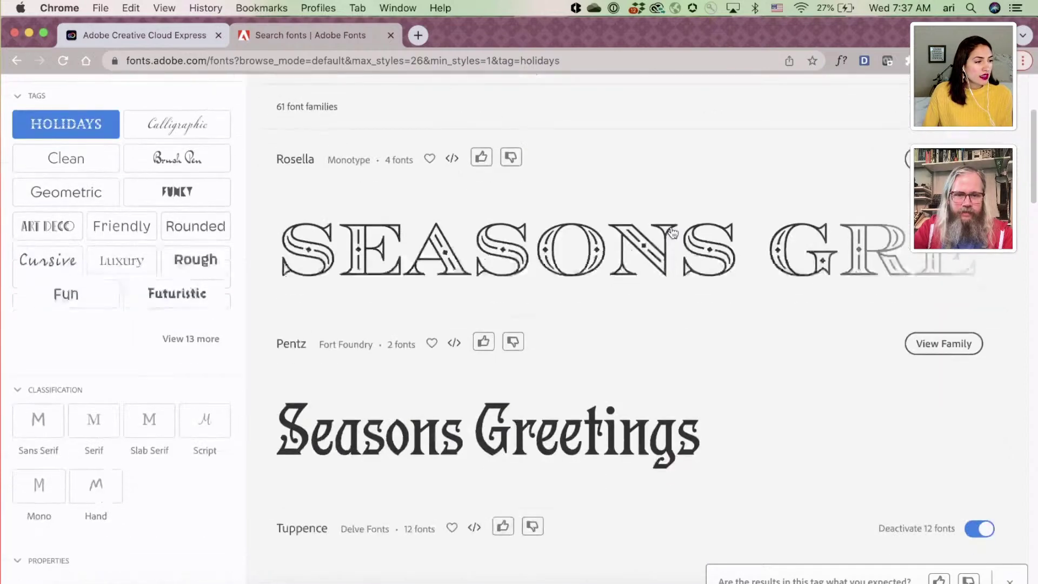
scroll(672, 231, "down", 6)
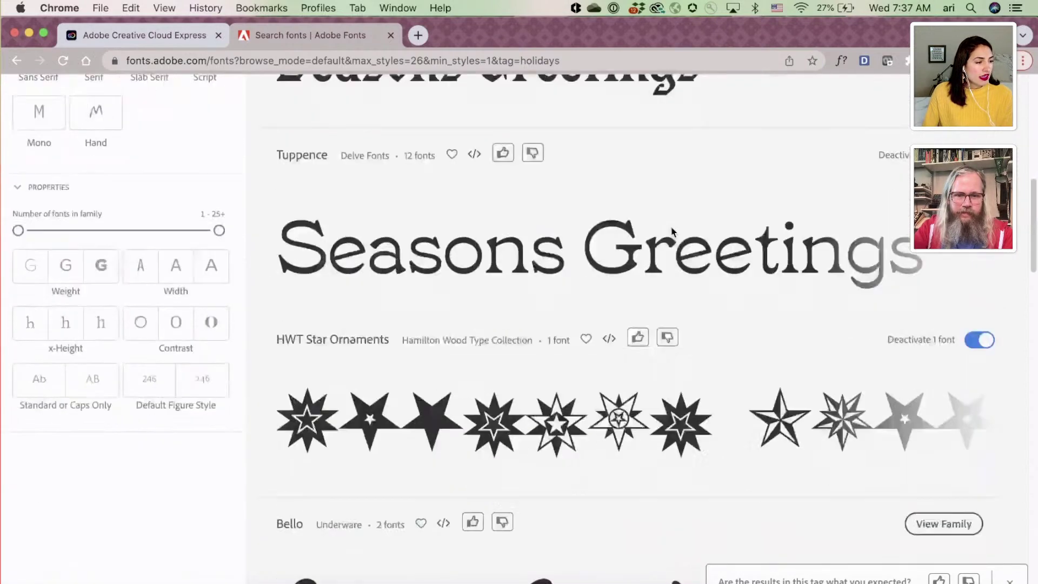
scroll(636, 260, "down", 10)
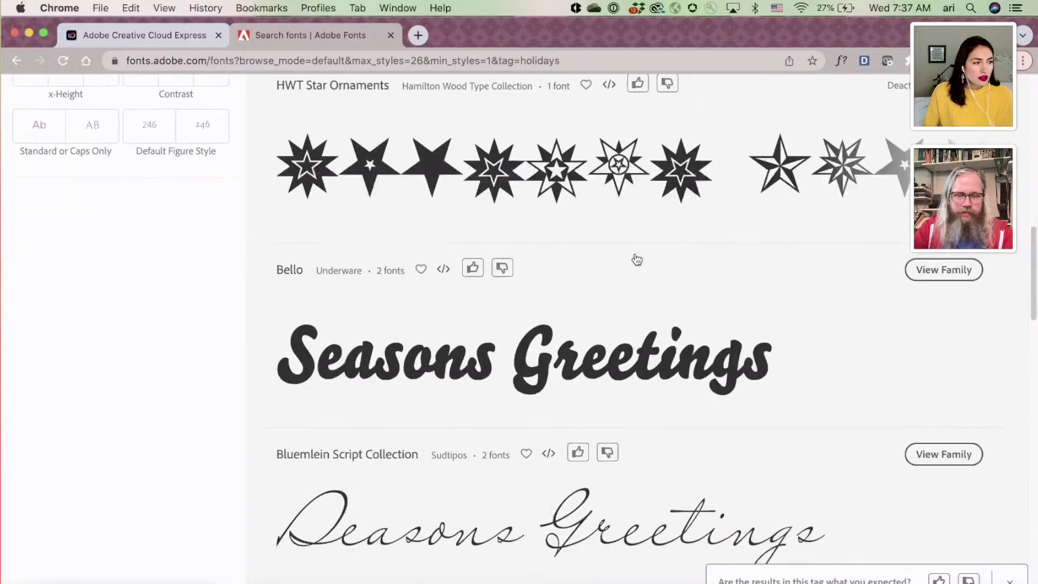
scroll(634, 257, "down", 4)
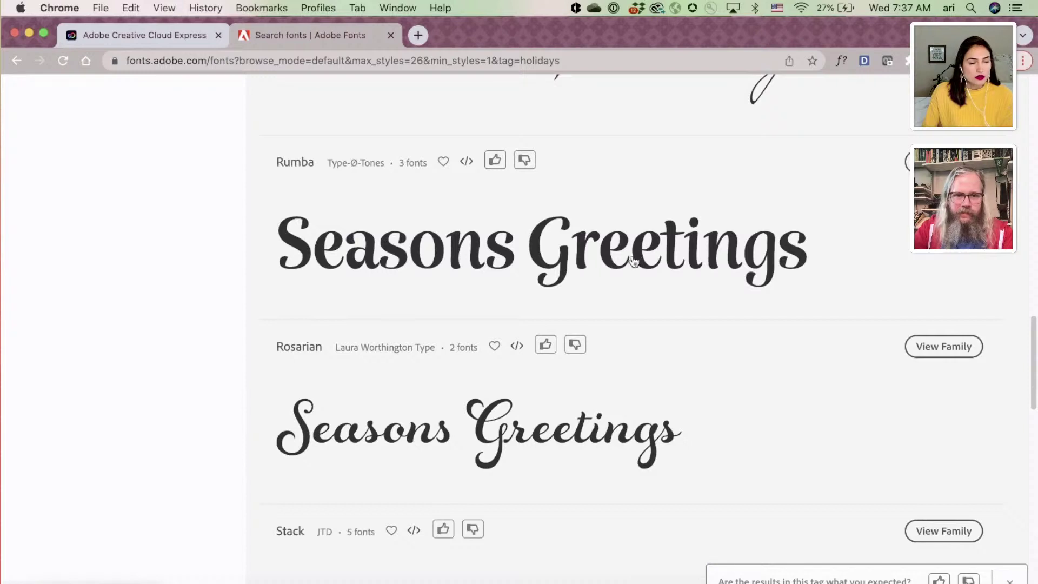
- Switch to Adobe Creative Cloud Express and open the recent project with the green Christmas tree design
left_click(155, 35)
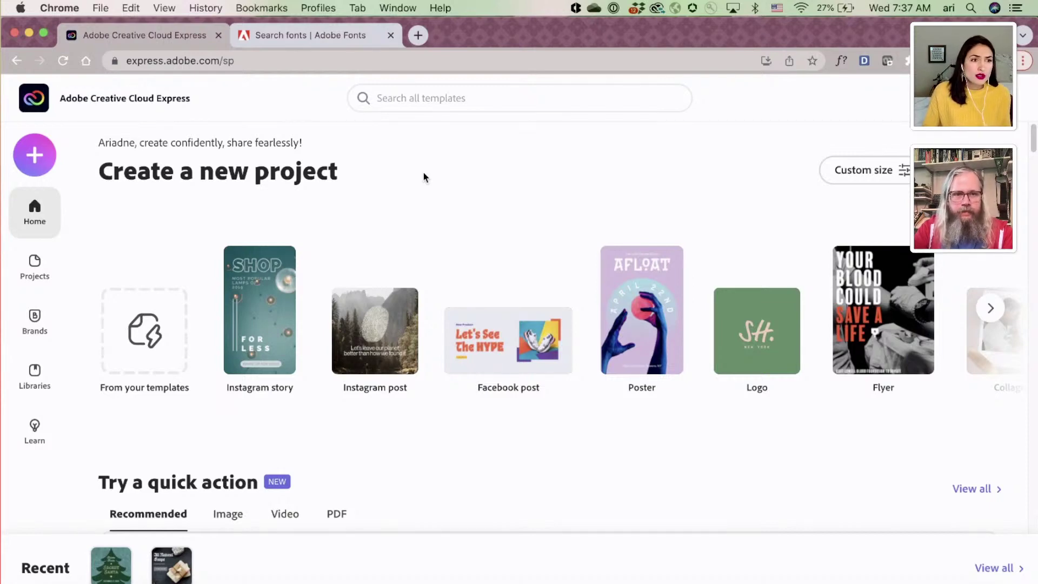
scroll(423, 173, "down", 5)
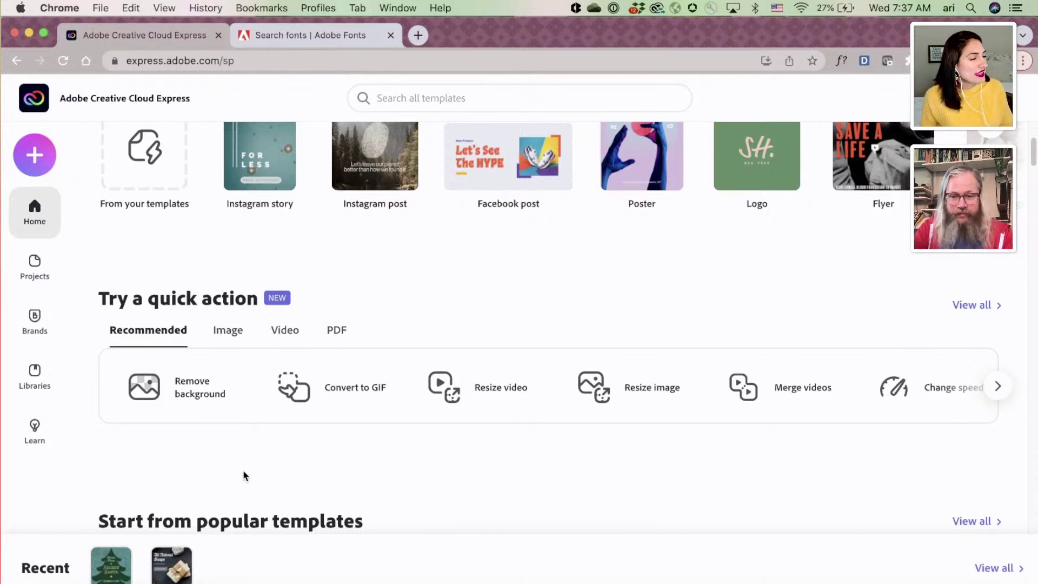
mouse_move(115, 565)
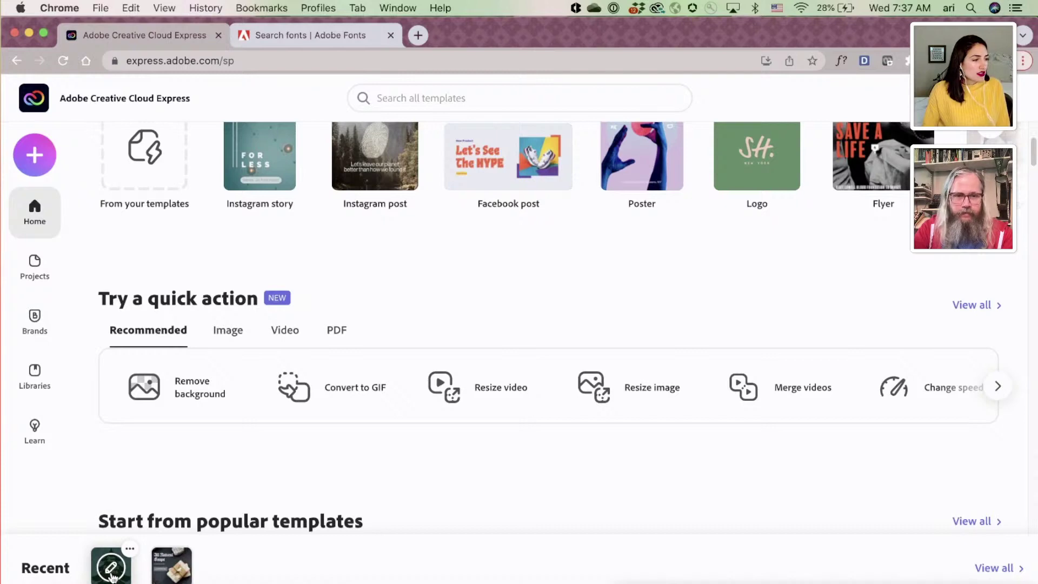
left_click(112, 576)
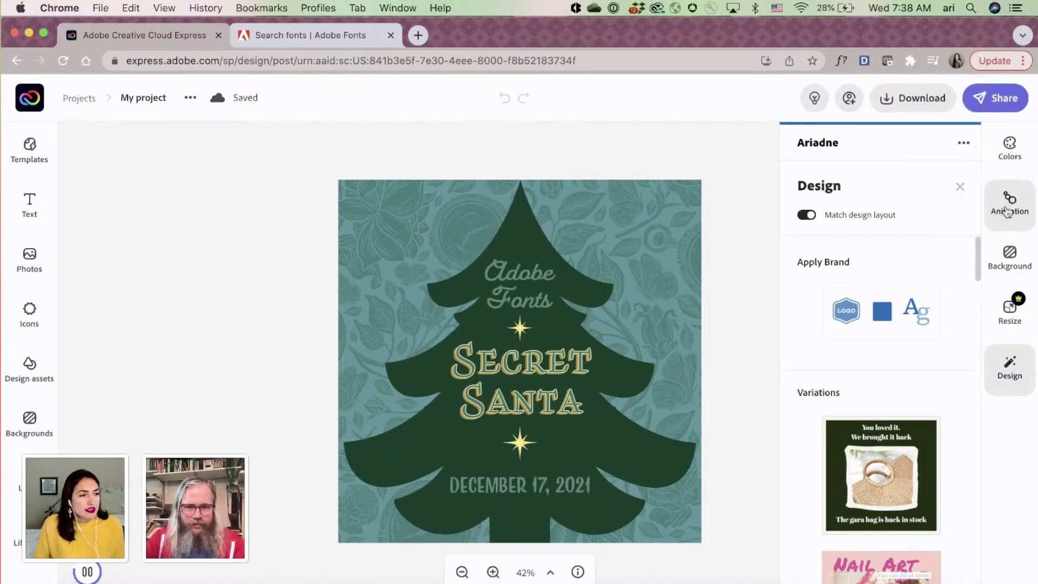
- Show the Secret Santa design's animation options and pause the animation preview
left_click(1007, 211)
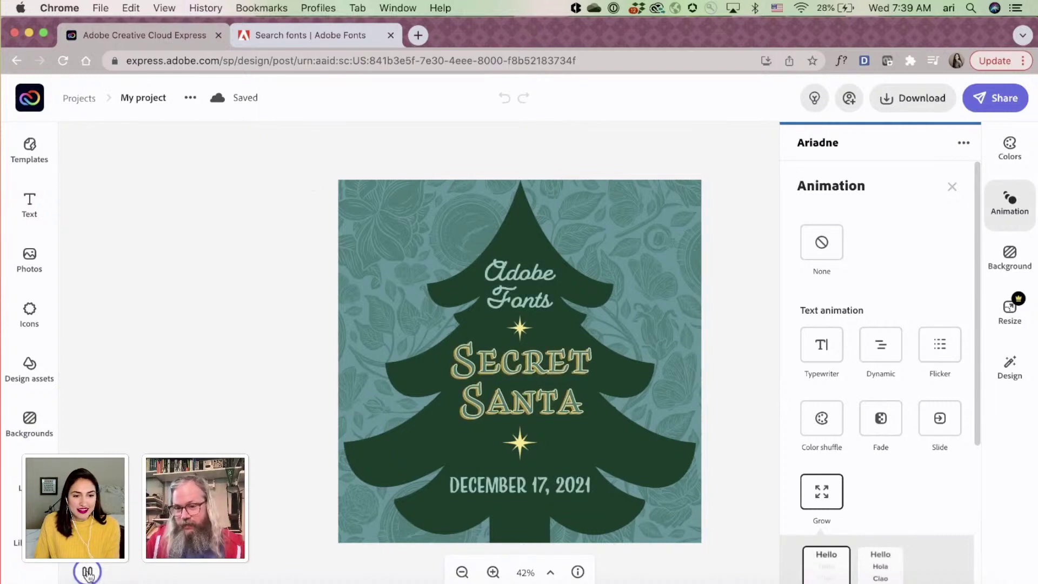
left_click(87, 572)
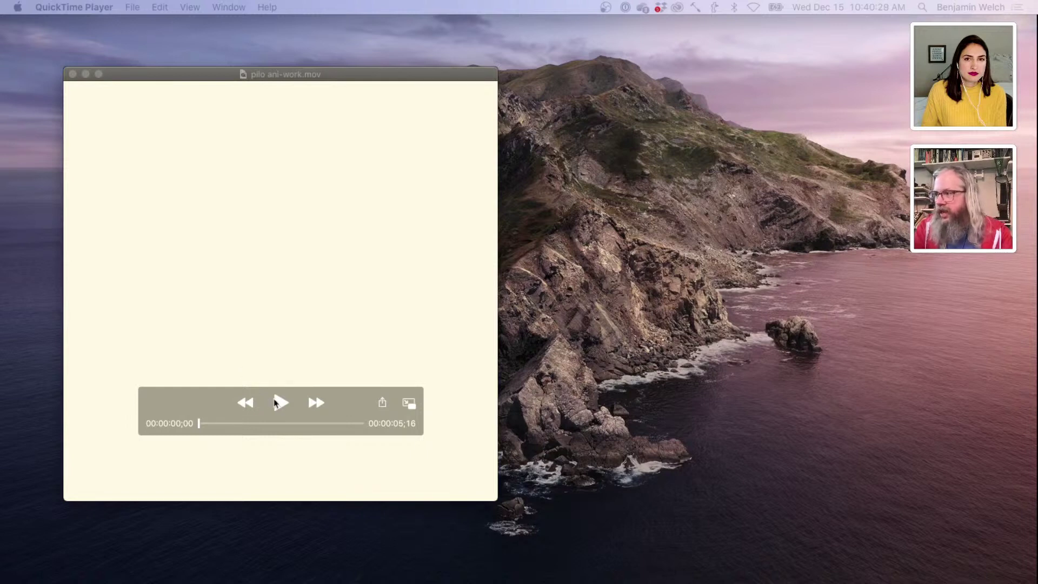
- Play the pilo ani-work.mov animation in QuickTime Player and close the video
left_click(280, 403)
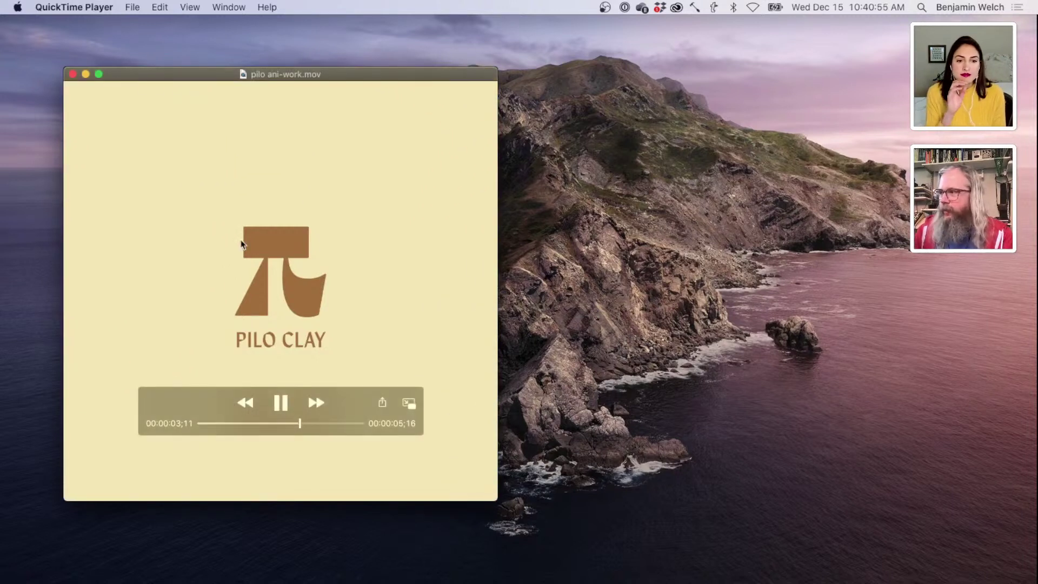
mouse_move(127, 108)
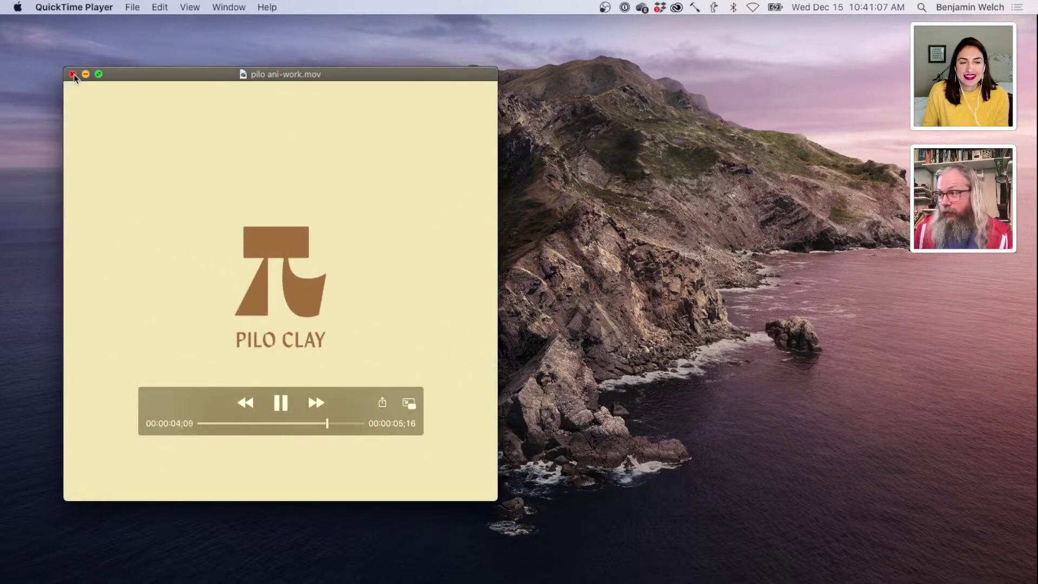
left_click(73, 74)
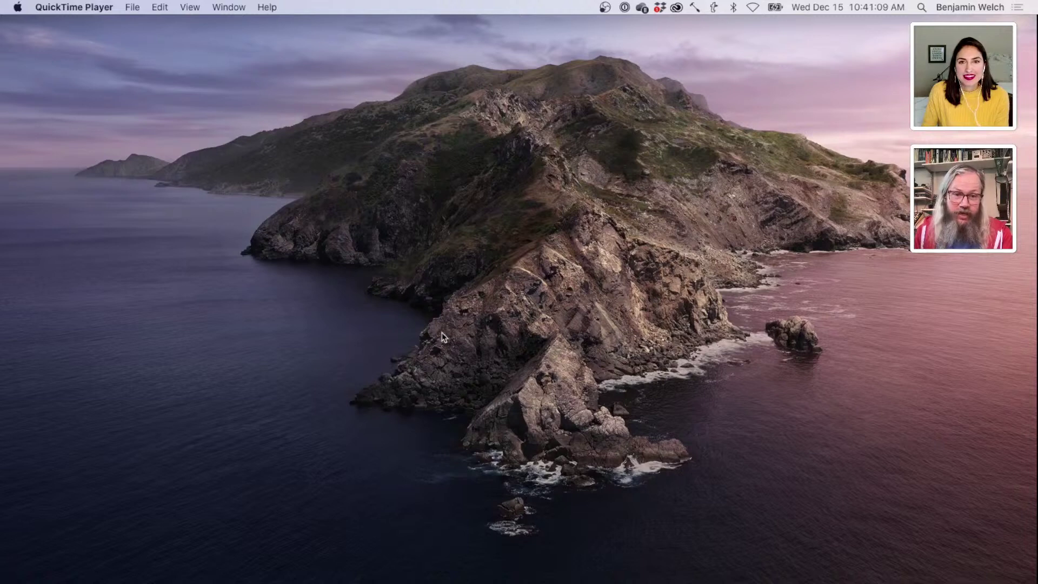
- Find and open Adobe After Effects 2022 with the application launcher
key("super+space")
type("sla")
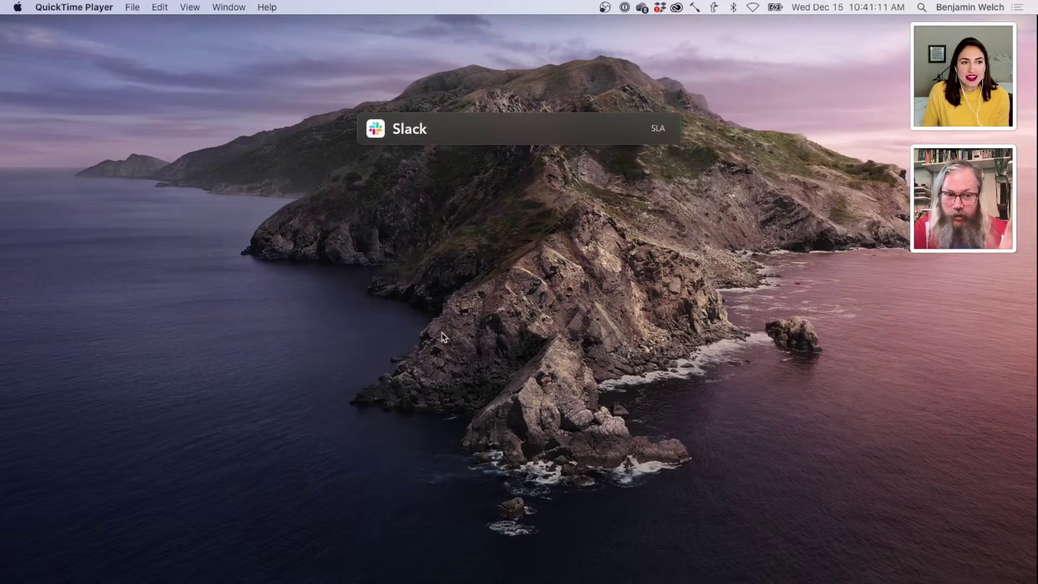
type("aft")
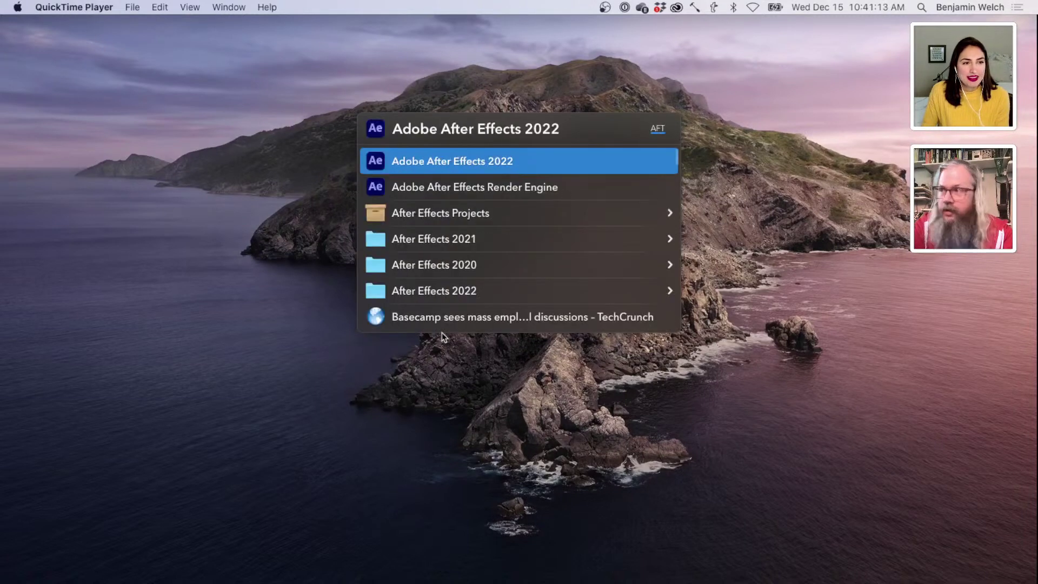
key("Return")
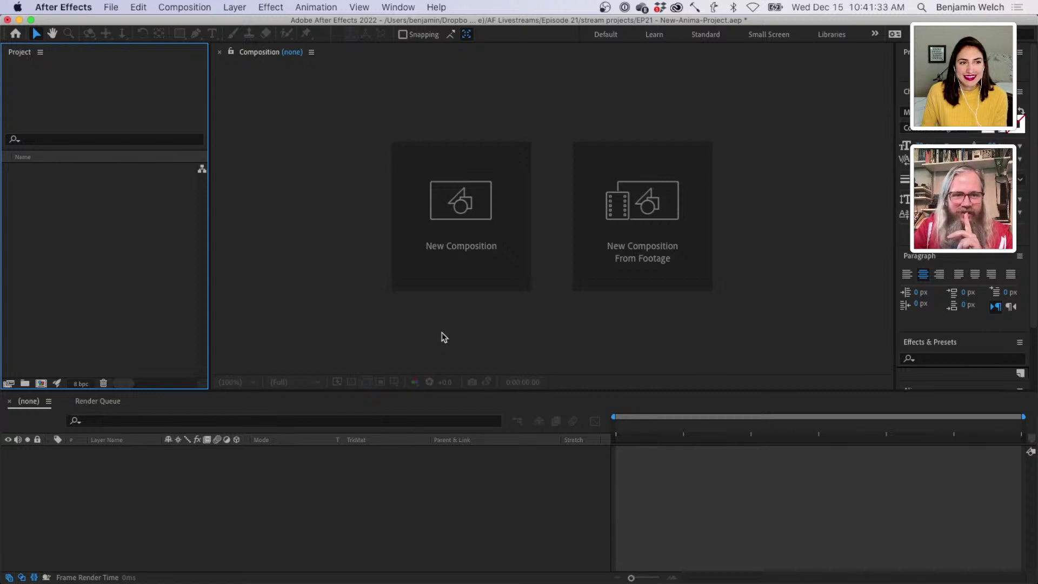
left_click(440, 332)
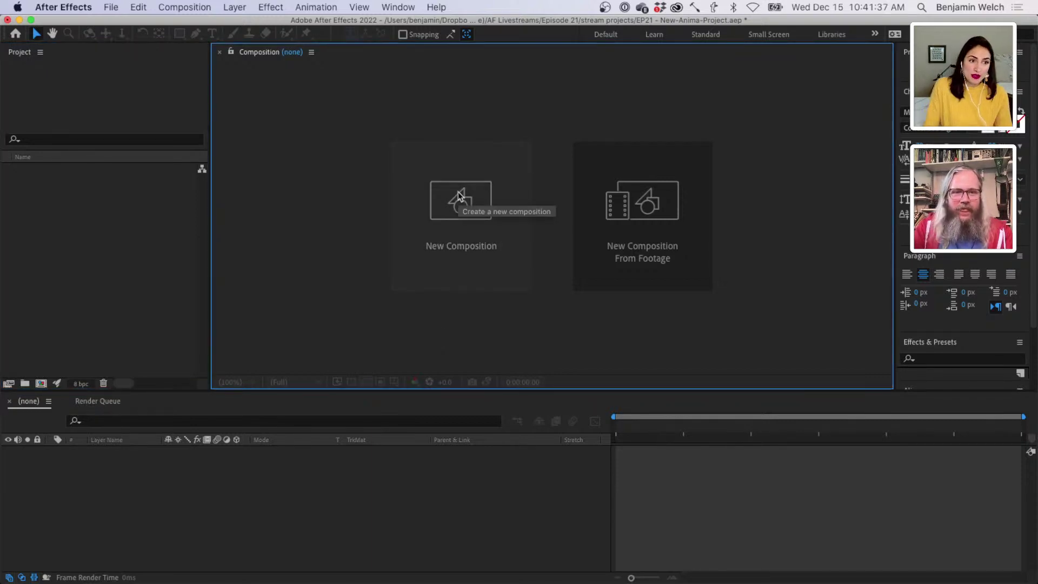
left_click(459, 213)
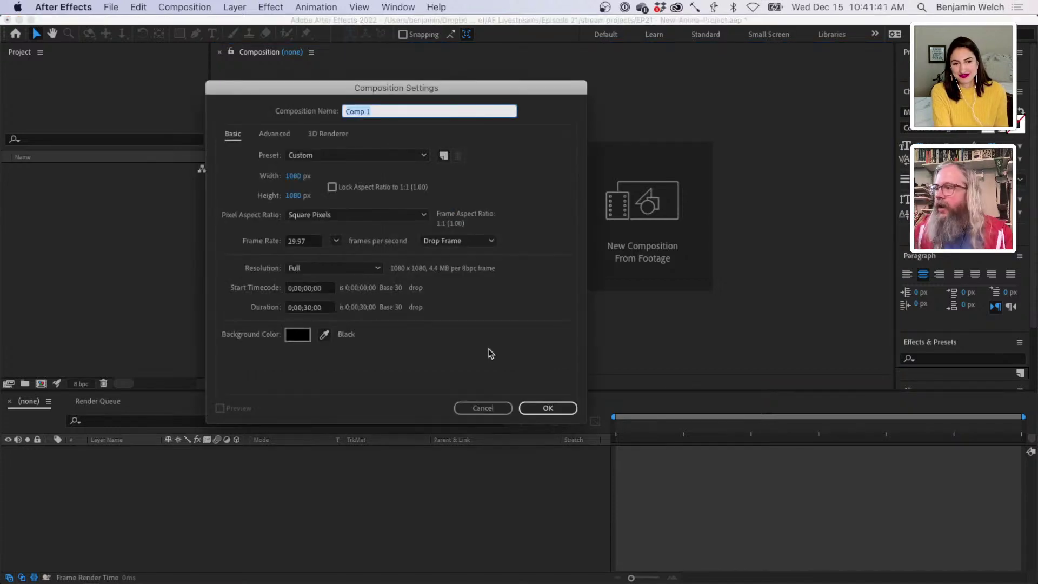
left_click(491, 405)
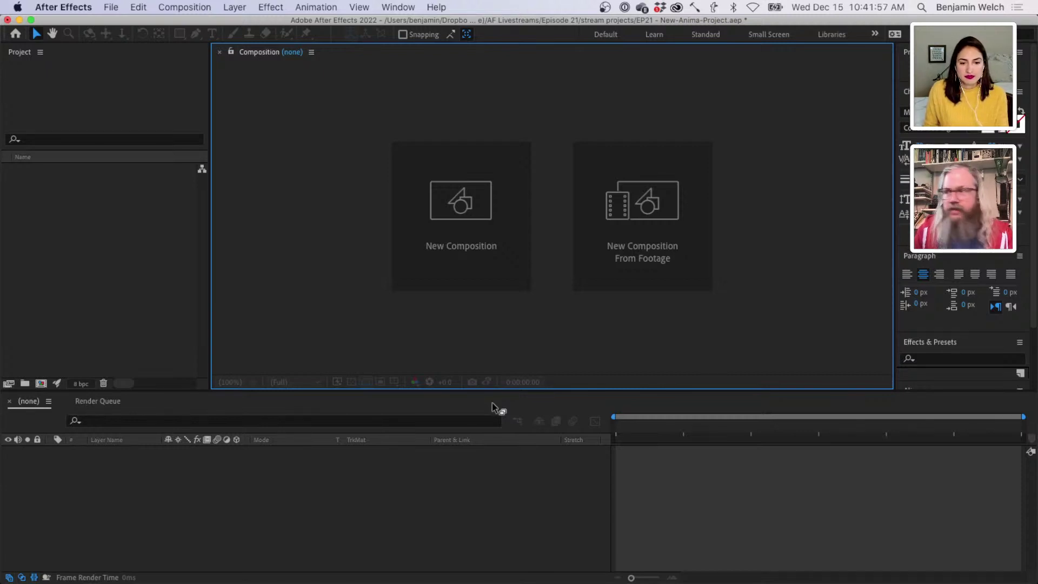
- Create a new 1080 × 1080 px composition named "pilo animation"
left_click(452, 211)
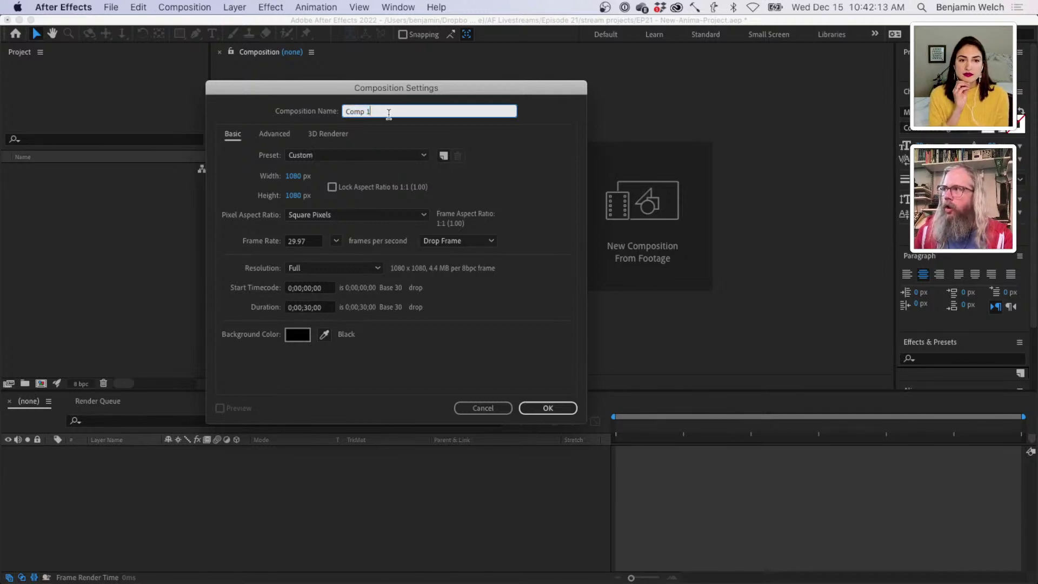
type("pil")
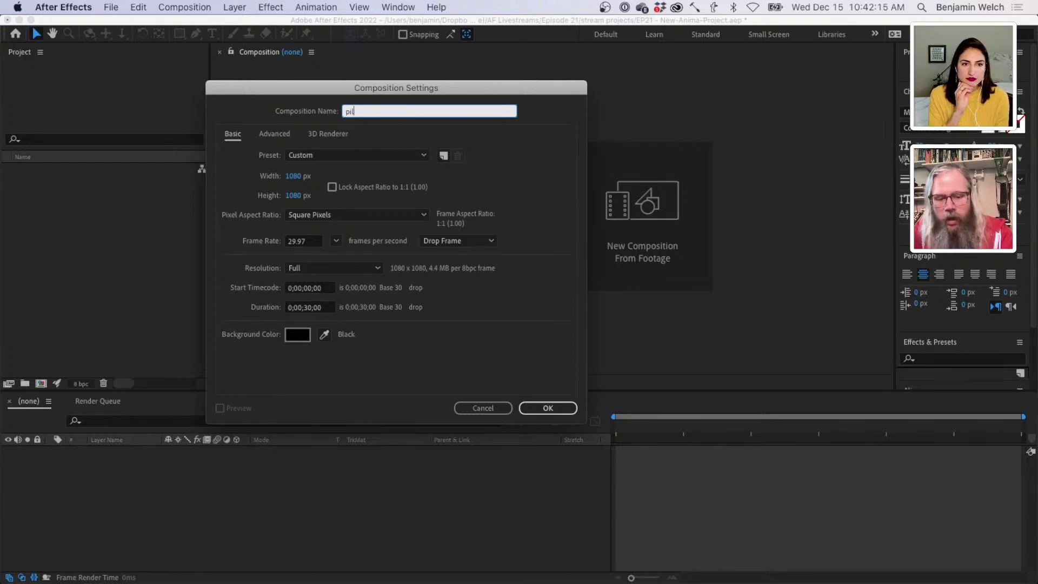
type("o animation")
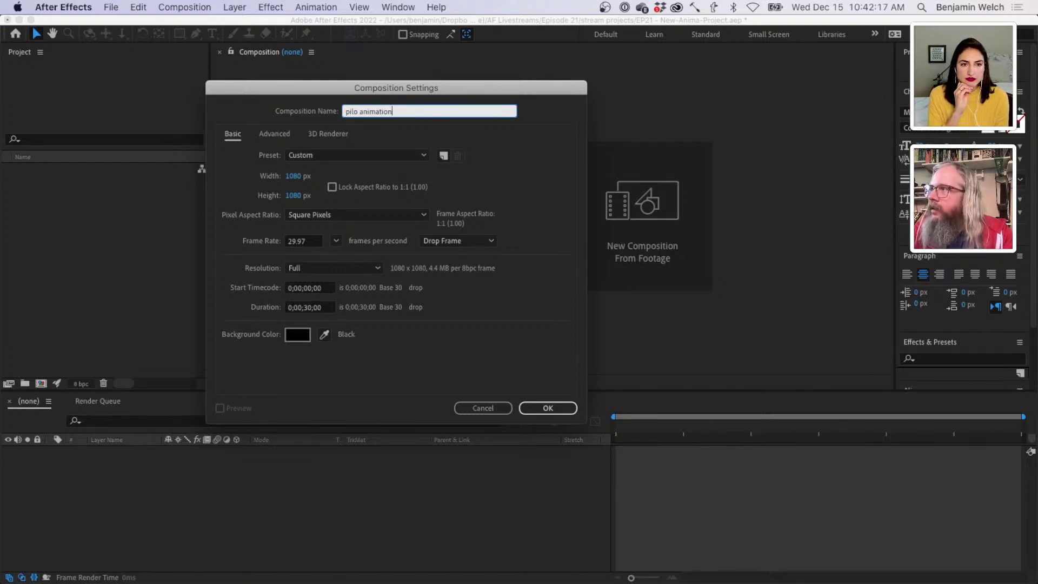
left_click(549, 407)
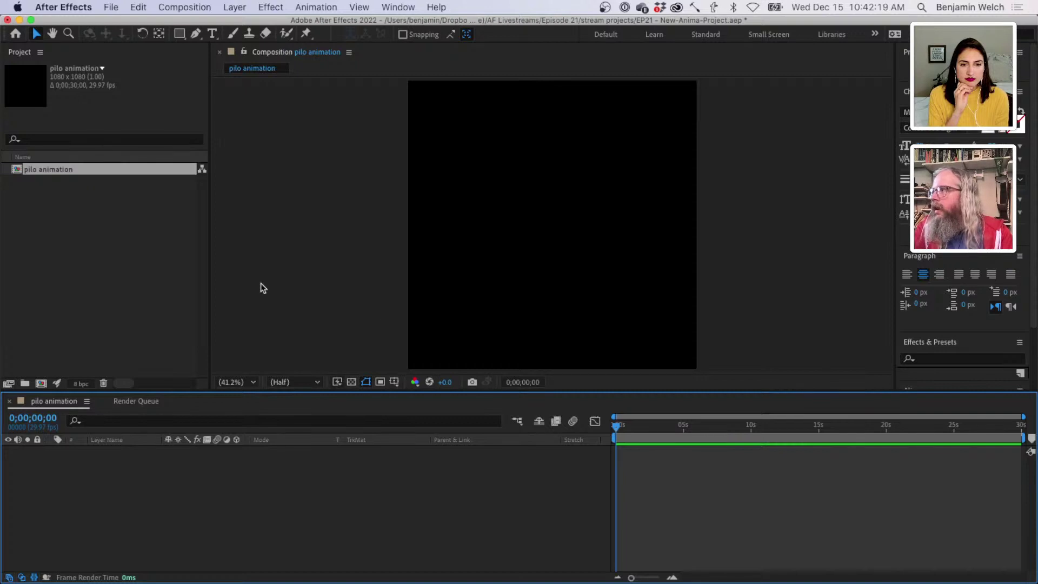
left_click(132, 255)
left_click(72, 412)
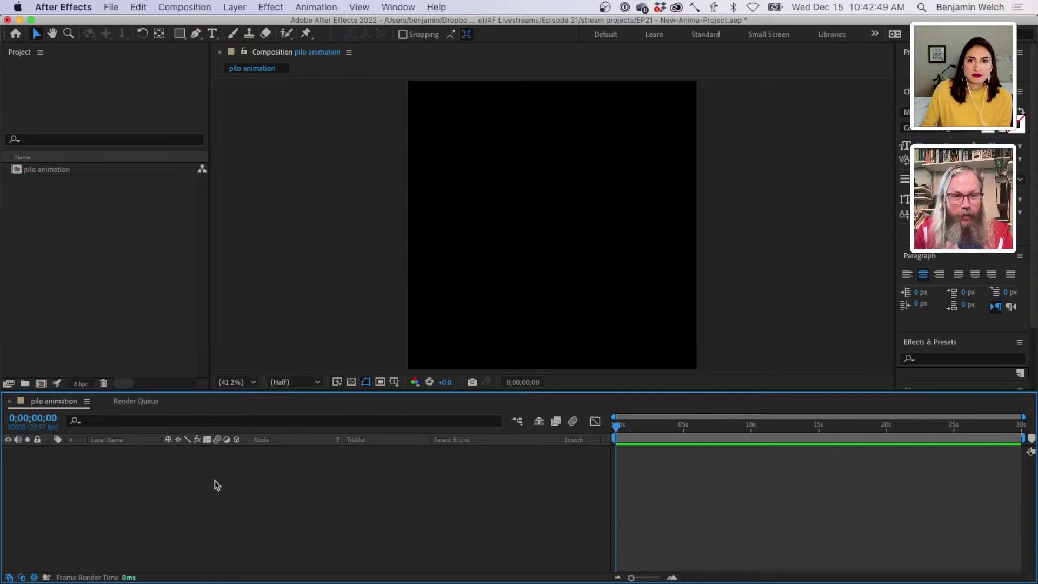
key("super+space")
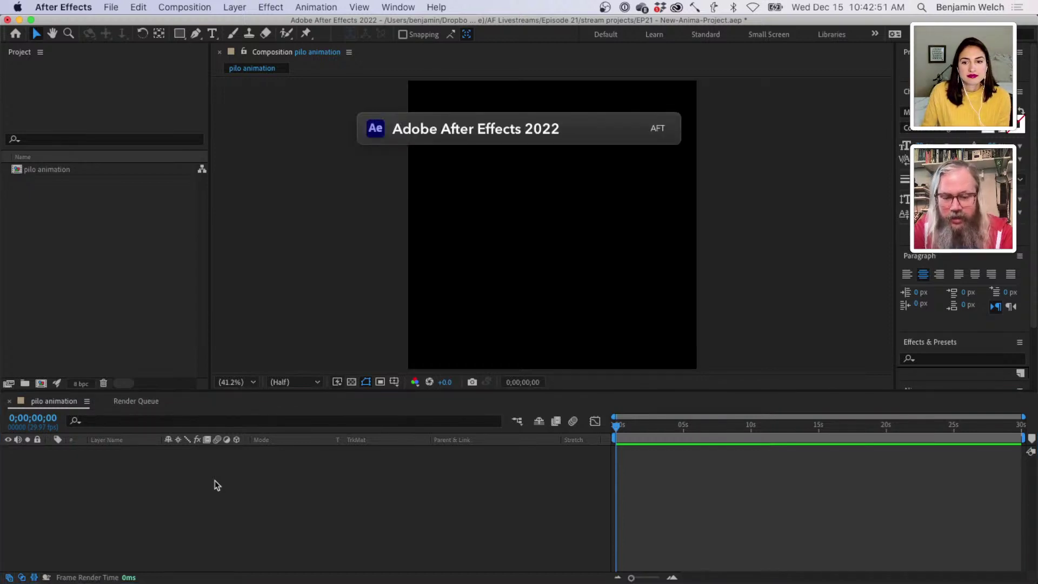
type("in")
key("Return")
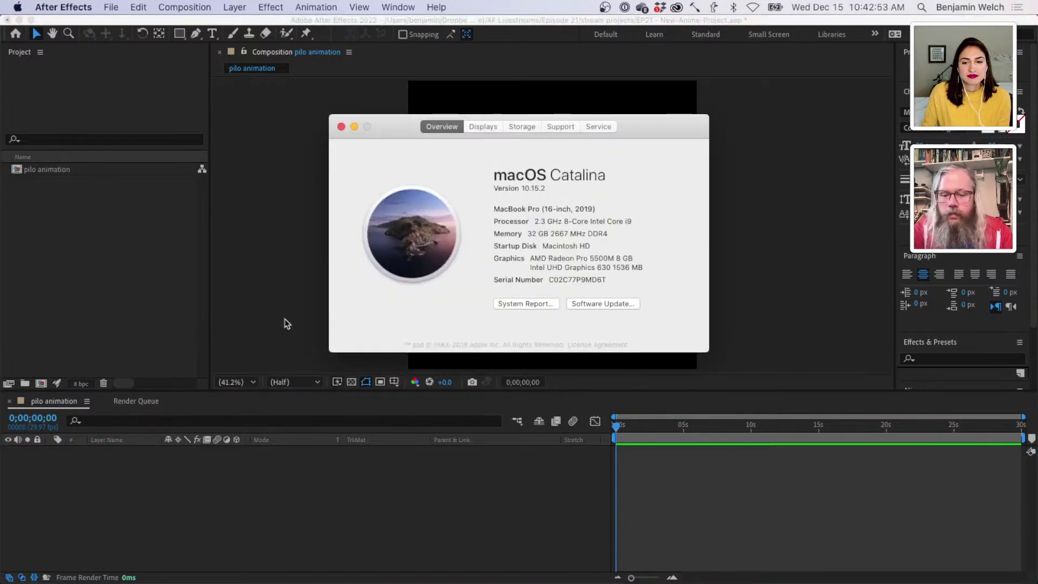
key("super+w")
- Switch to Finder and open pilo clay logo yellow prep.ai from the stream projects folder in Illustrator
key("super+space")
type("fin")
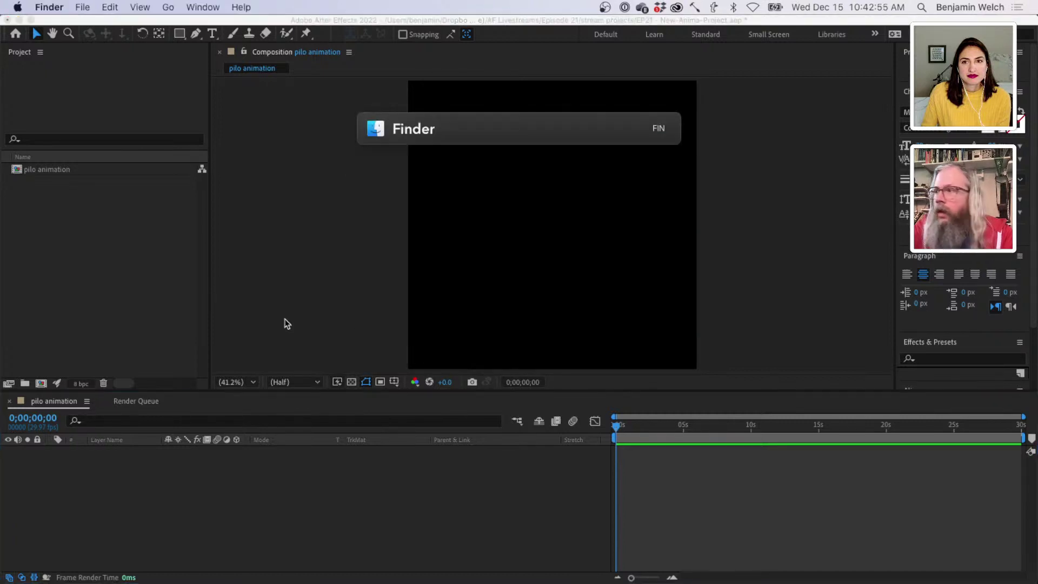
key("Return")
left_click_drag(402, 132, 247, 129)
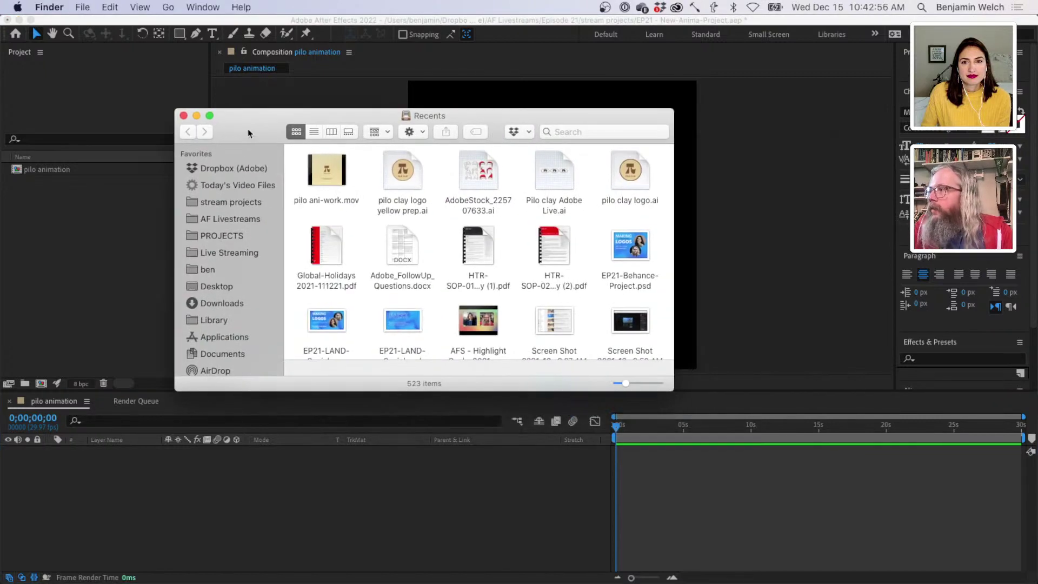
left_click(222, 204)
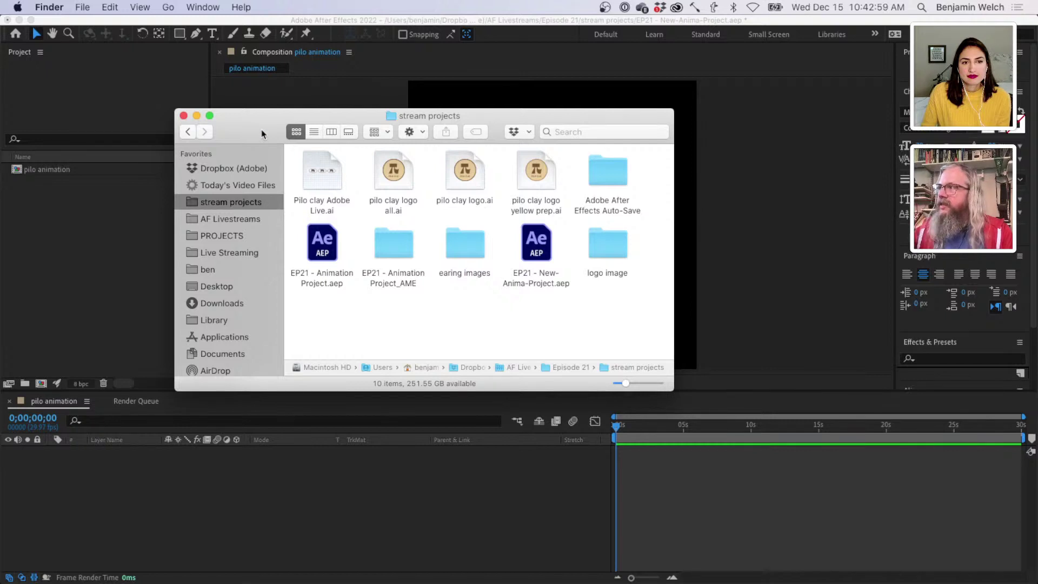
left_click_drag(261, 133, 457, 132)
left_click(738, 176)
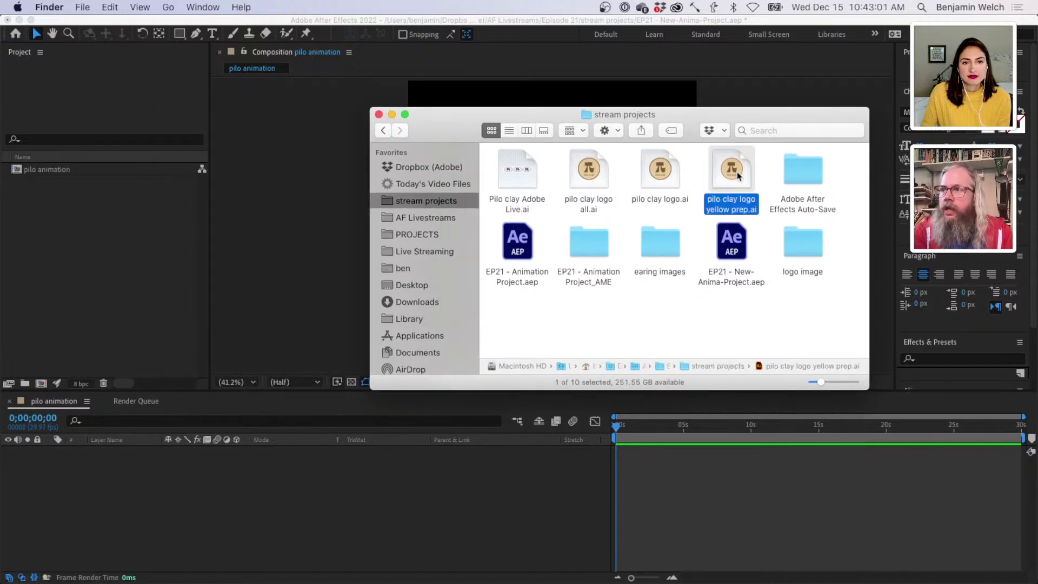
double_click(738, 176)
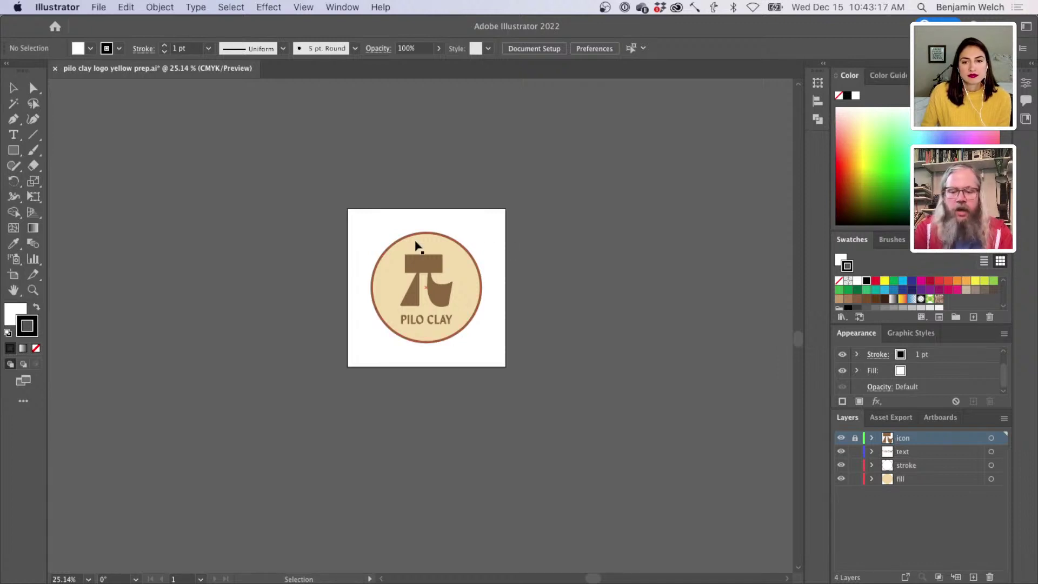
- Return to the stream projects folder in Finder and open pilo clay logo.ai in Illustrator
key("super+Tab")
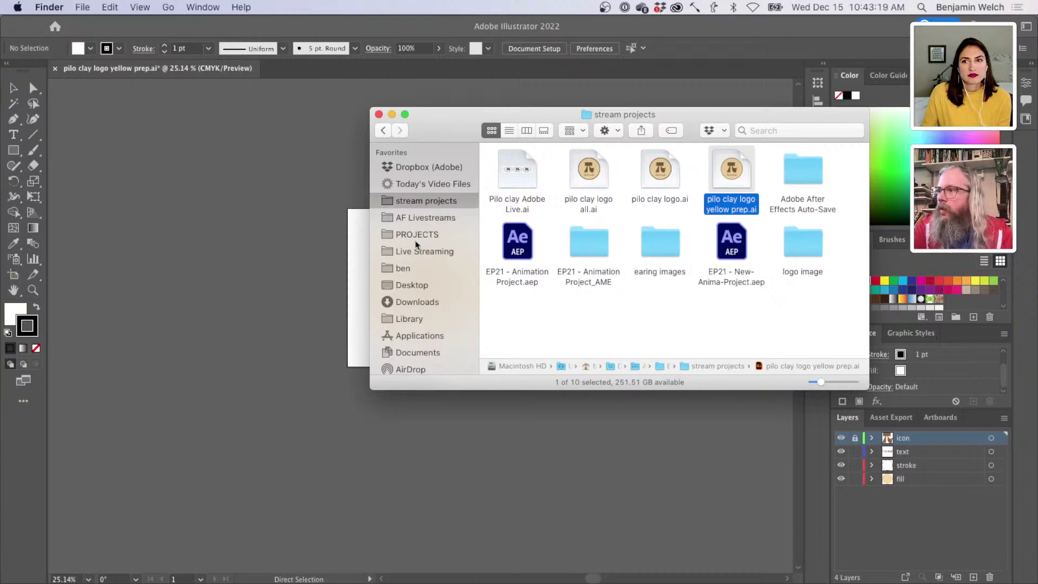
key("super+Tab")
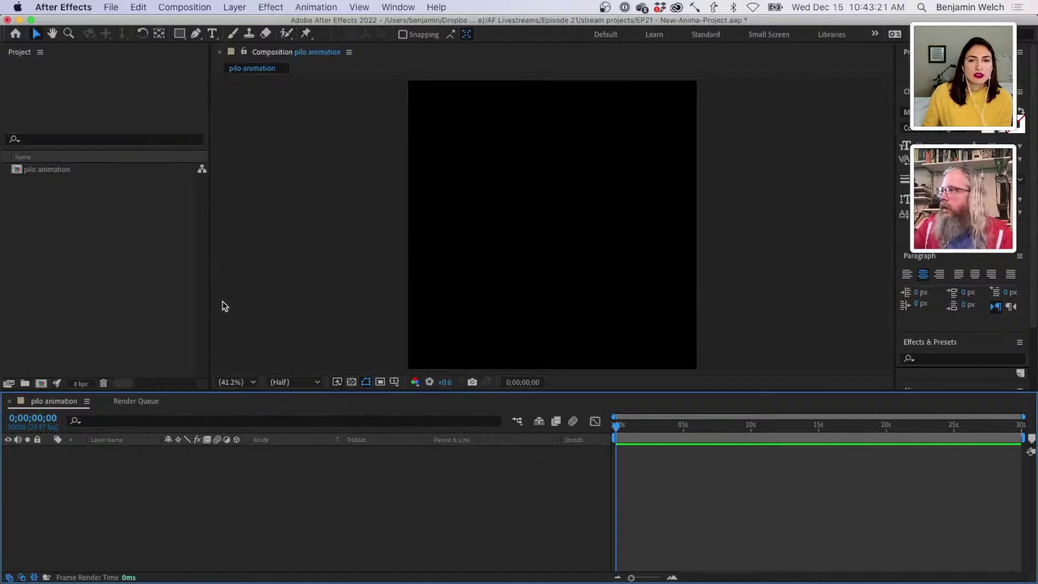
key("super+Tab")
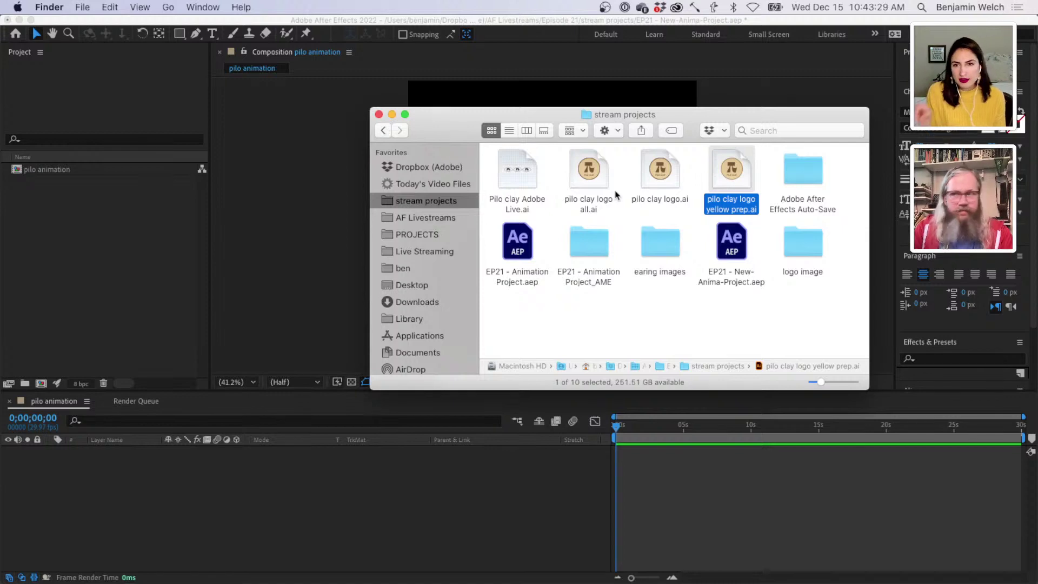
double_click(670, 168)
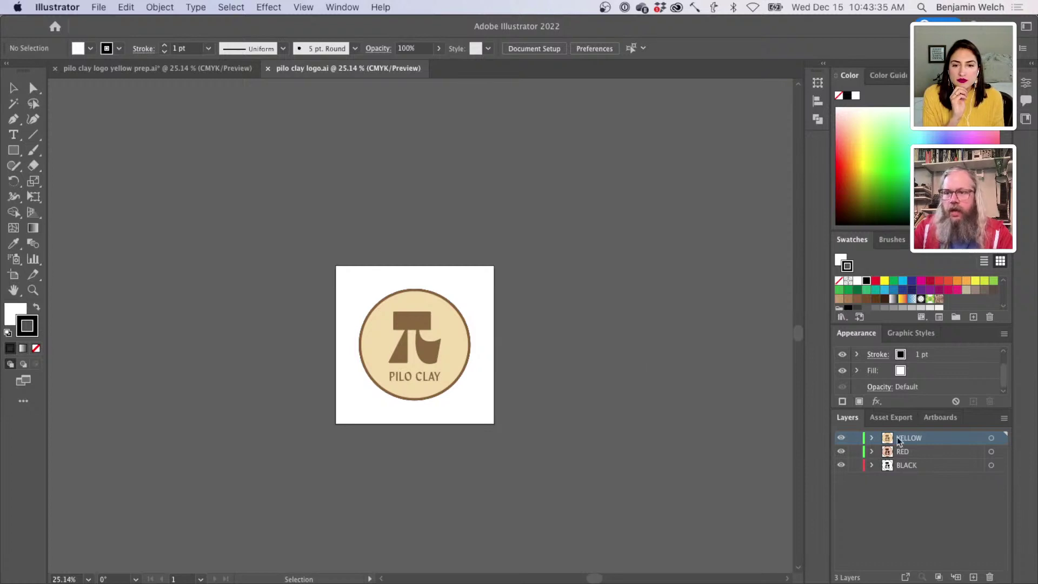
- Compare the logo's color versions by hiding the YELLOW and RED layers and showing them again
left_click(841, 438)
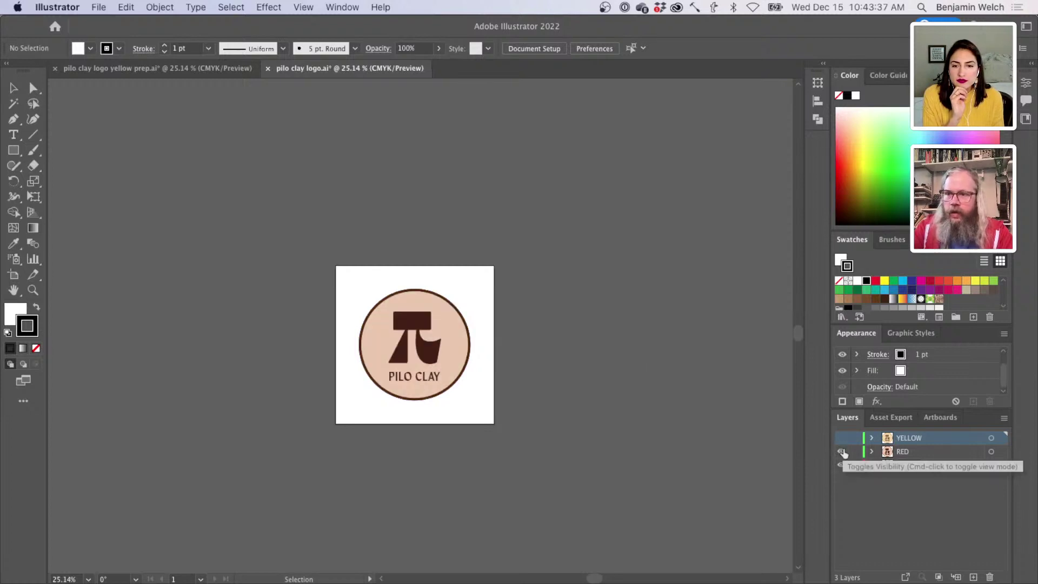
left_click(841, 451)
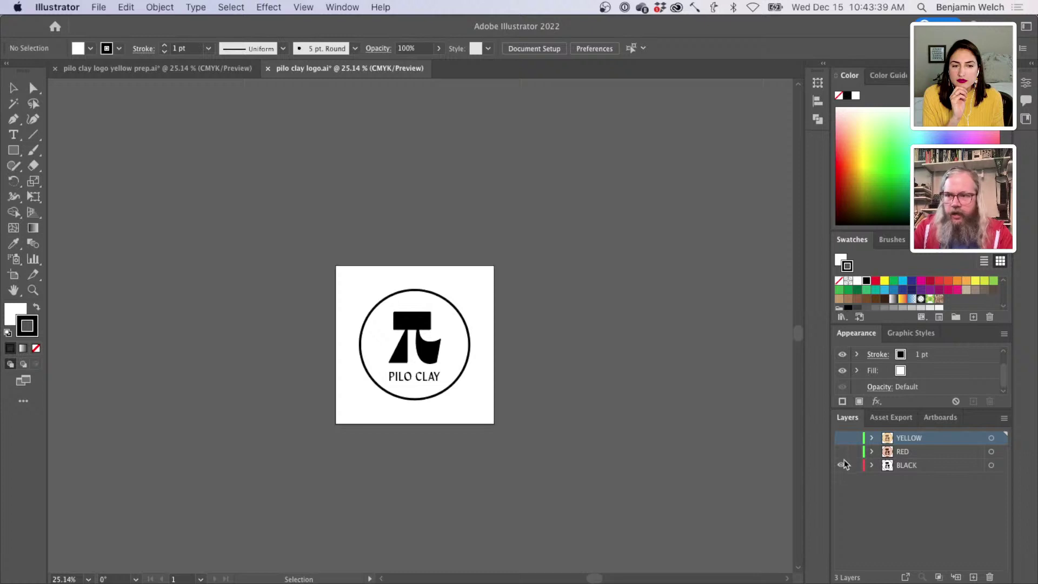
key("super+y")
key("super+y")
left_click(842, 451)
left_click(841, 438)
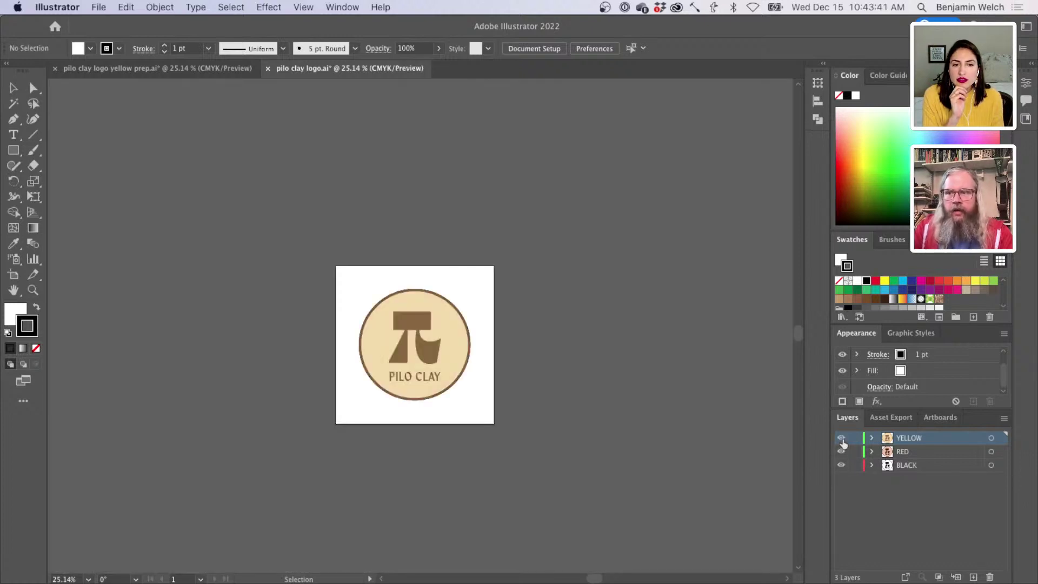
- Add three layers above YELLOW and move the logo's text, icon and circle out of YELLOW onto one new layer each
left_click(972, 577)
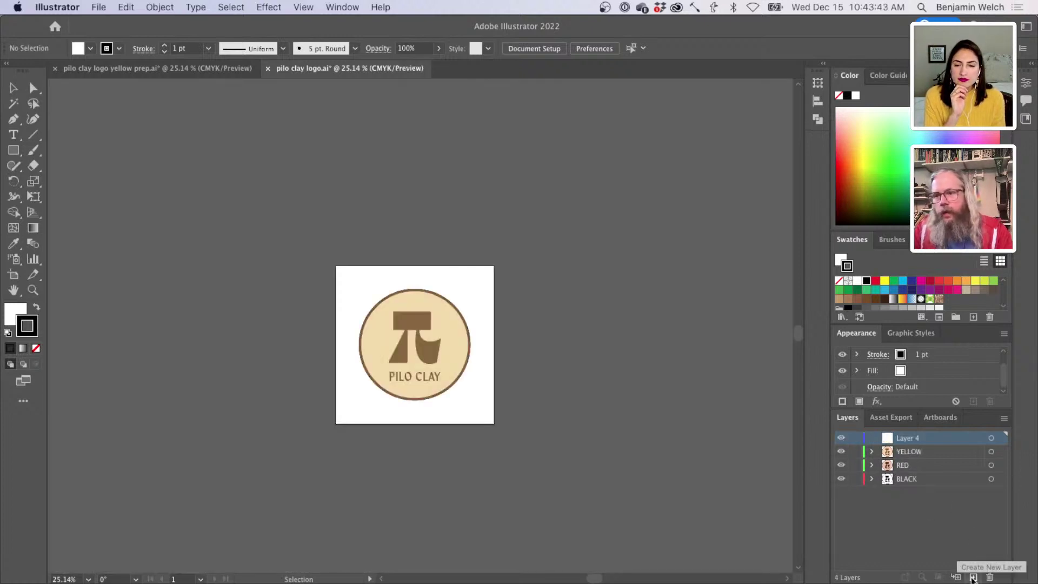
left_click(973, 577)
left_click(972, 576)
left_click(872, 479)
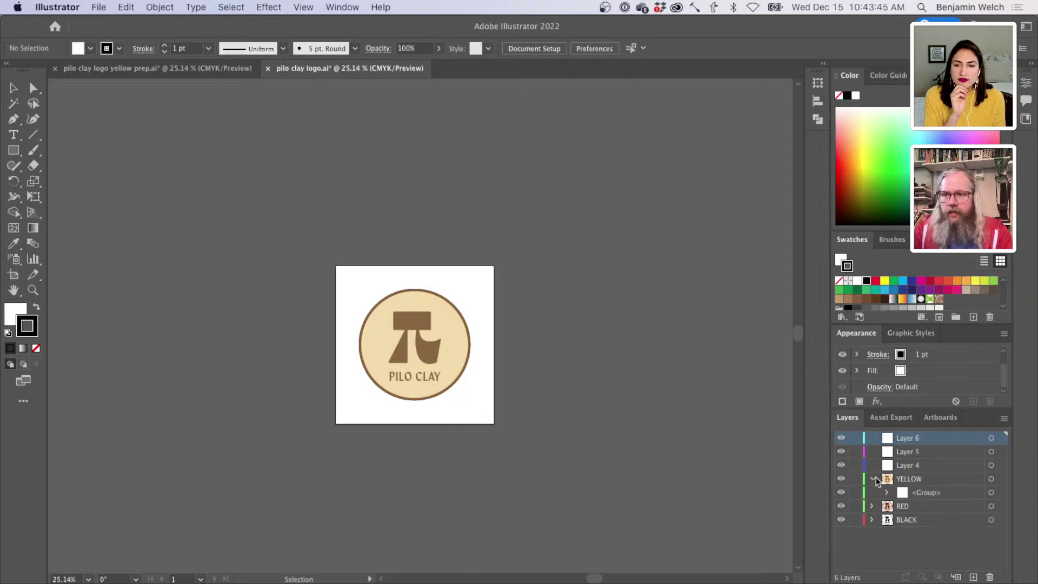
left_click(888, 492)
left_click_drag(924, 508, 908, 439)
left_click_drag(923, 505, 908, 452)
left_click_drag(917, 508, 908, 468)
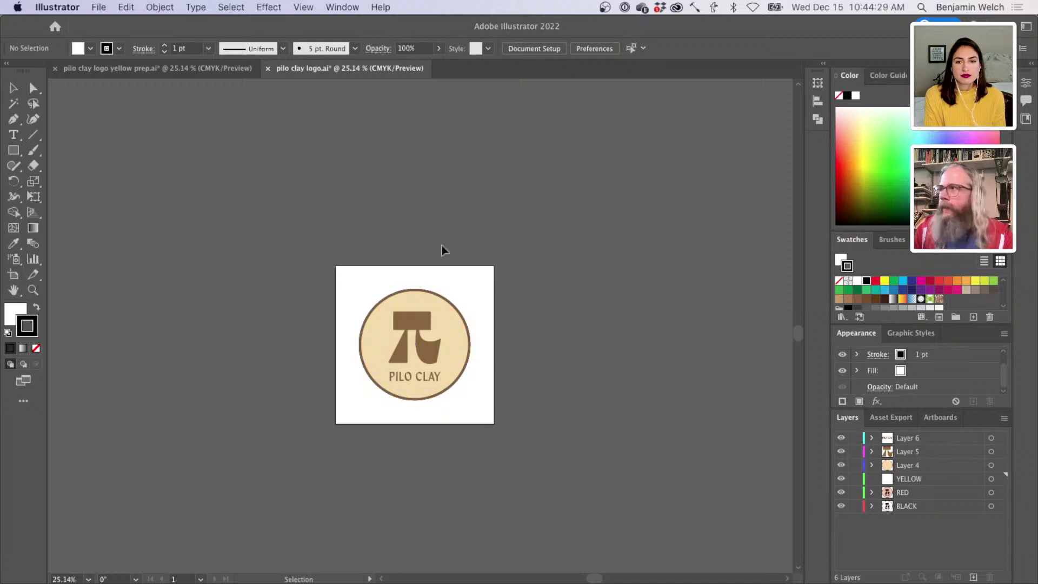
- Close pilo clay logo.ai without saving and hide Illustrator to return to the stream projects folder in Finder
left_click(267, 68)
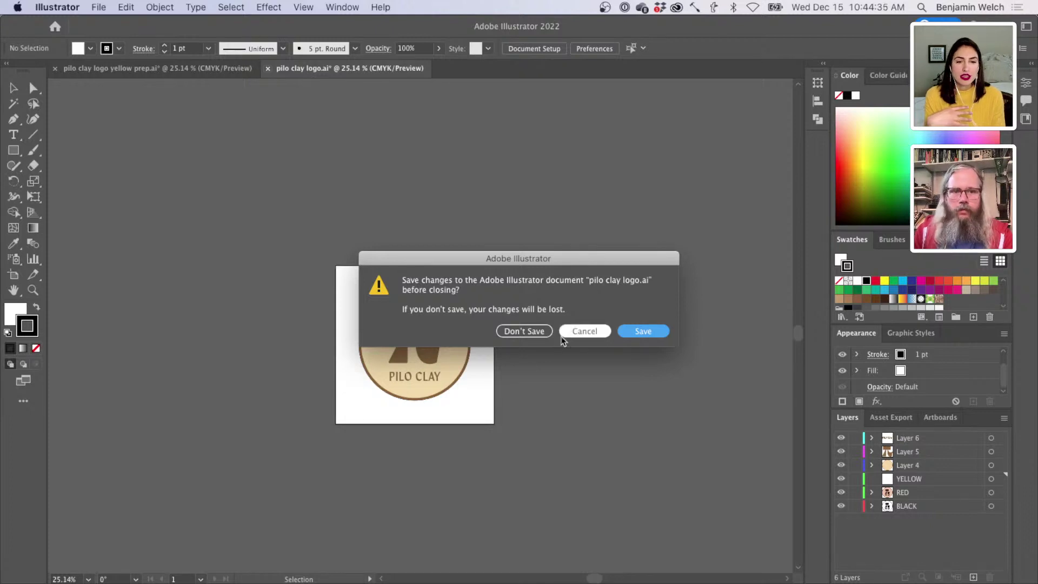
left_click(532, 331)
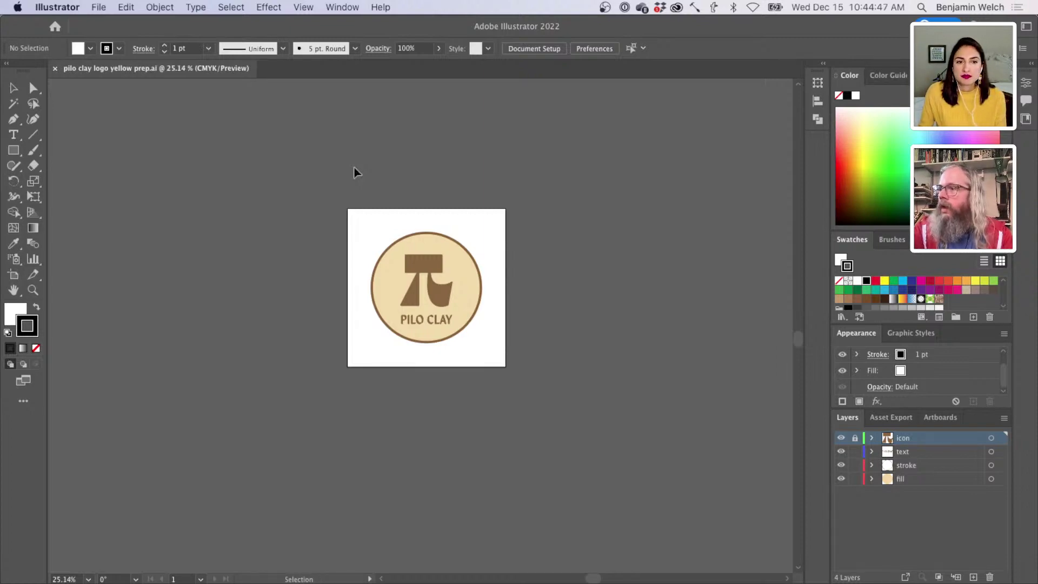
key("ctrl+Up")
left_click(696, 181)
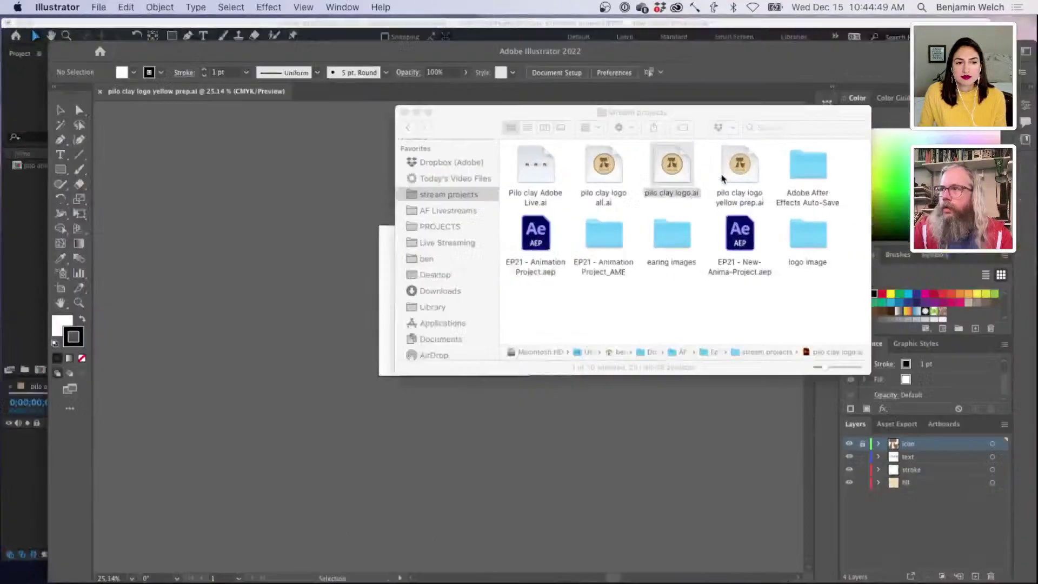
left_click(283, 181)
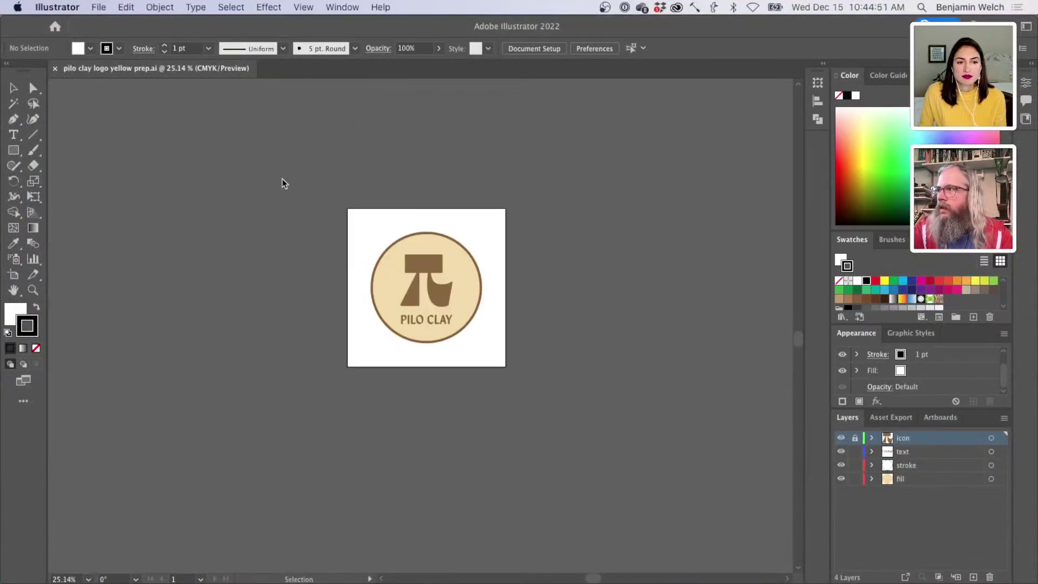
left_click(49, 8)
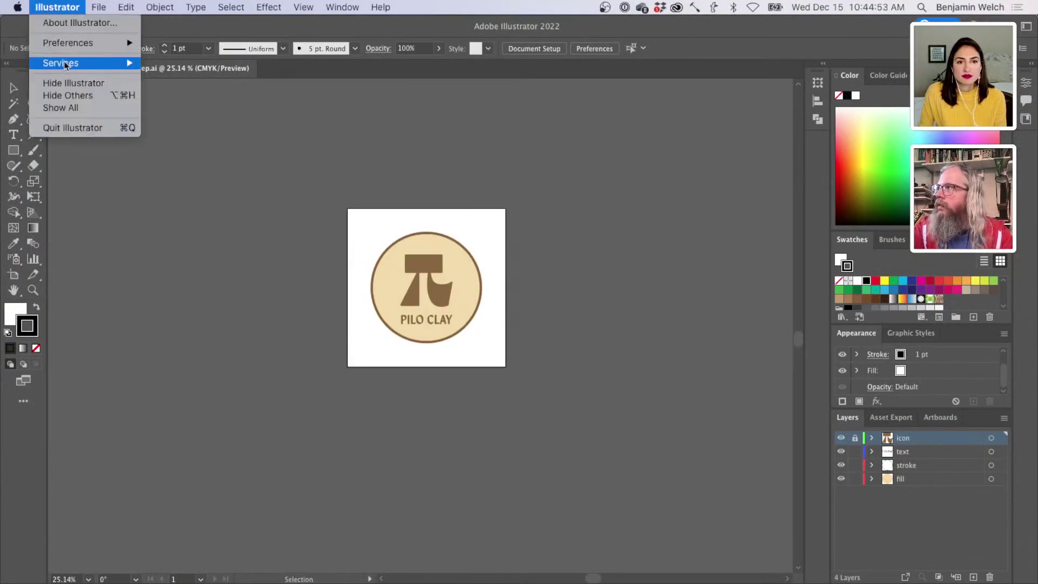
mouse_move(99, 7)
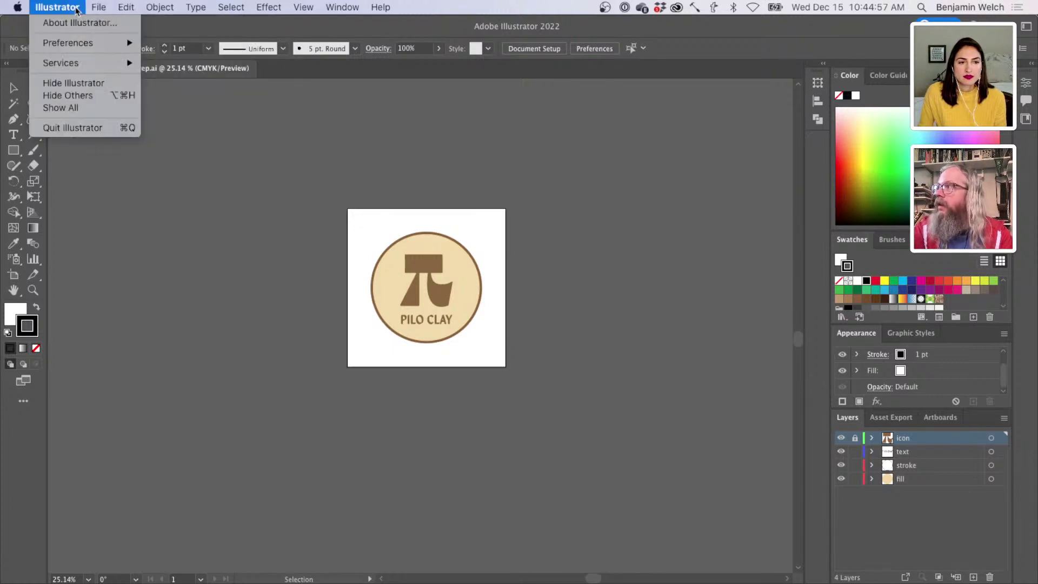
left_click(81, 85)
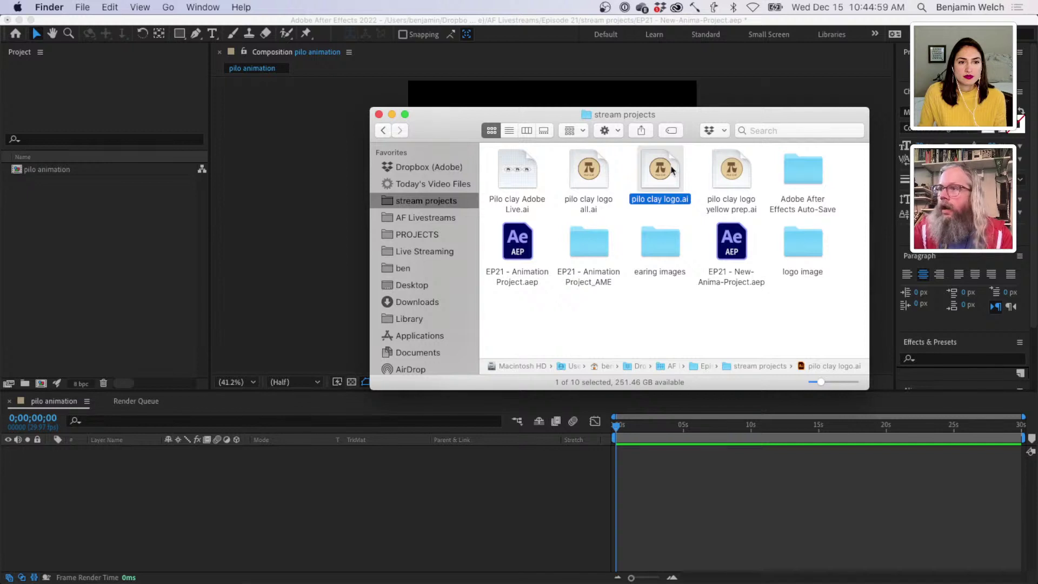
- Import pilo clay logo yellow prep.ai into the After Effects project as a Composition with Document Size footage dimensions
left_click(731, 172)
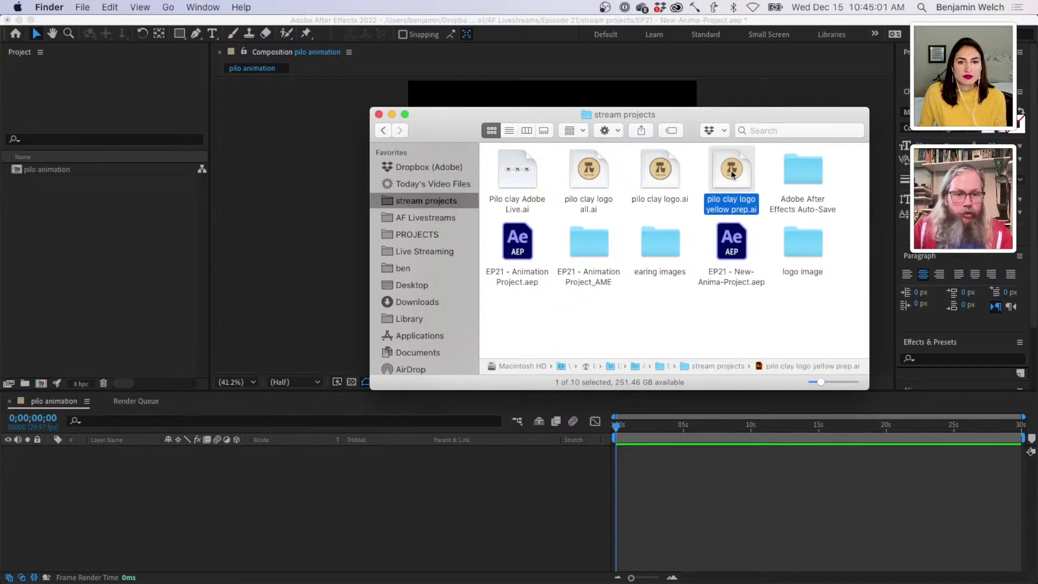
left_click_drag(731, 172, 118, 241)
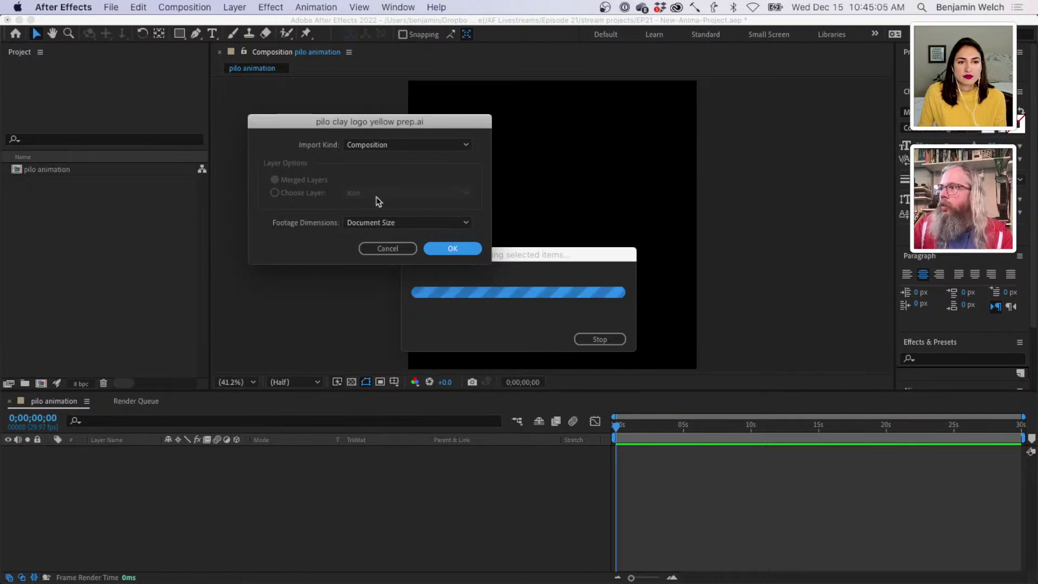
left_click(453, 248)
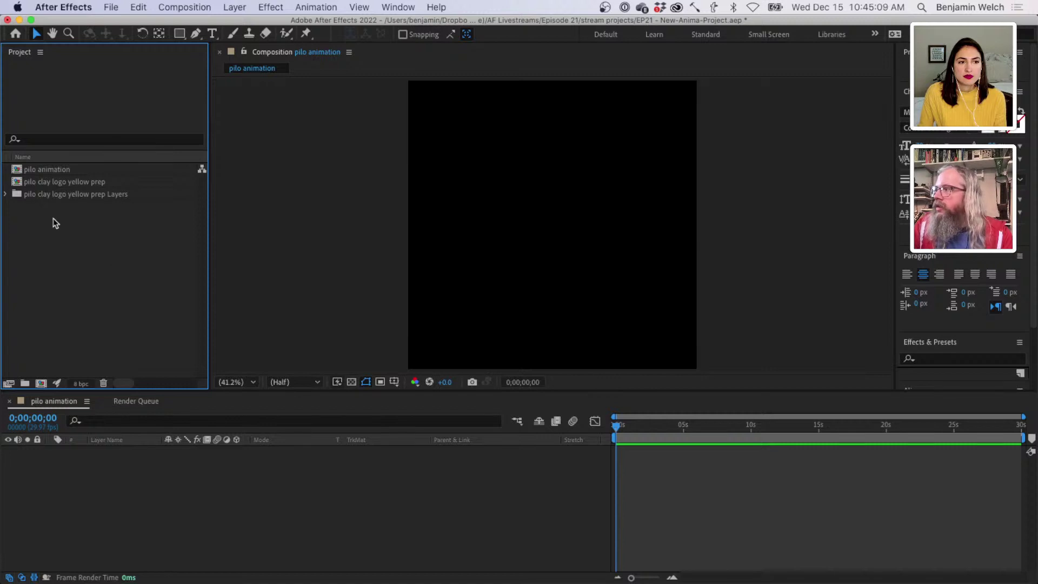
- Expand the pilo clay logo yellow prep Layers folder and open the pilo clay logo yellow prep composition
left_click(6, 194)
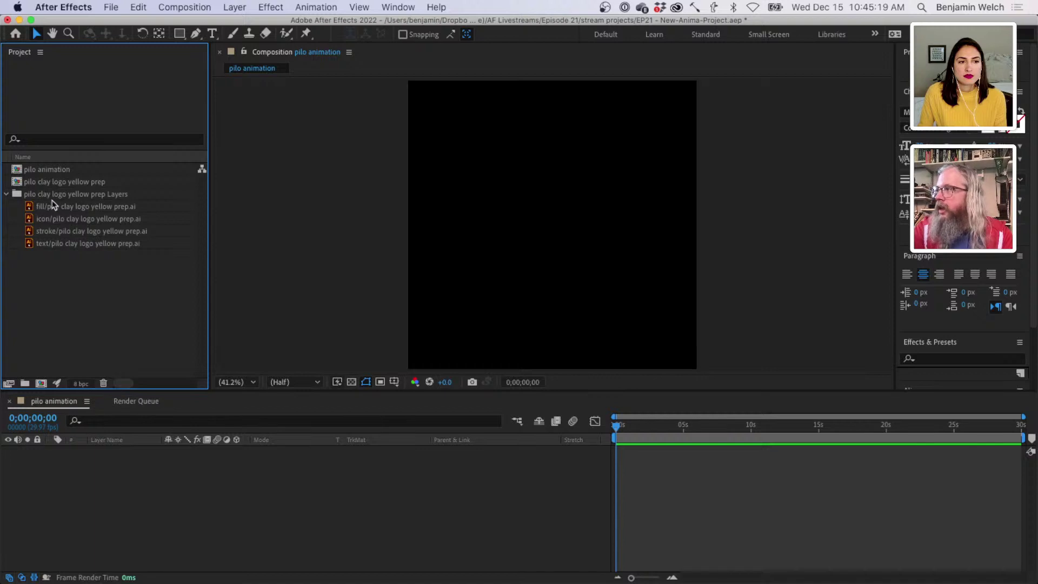
left_click(52, 182)
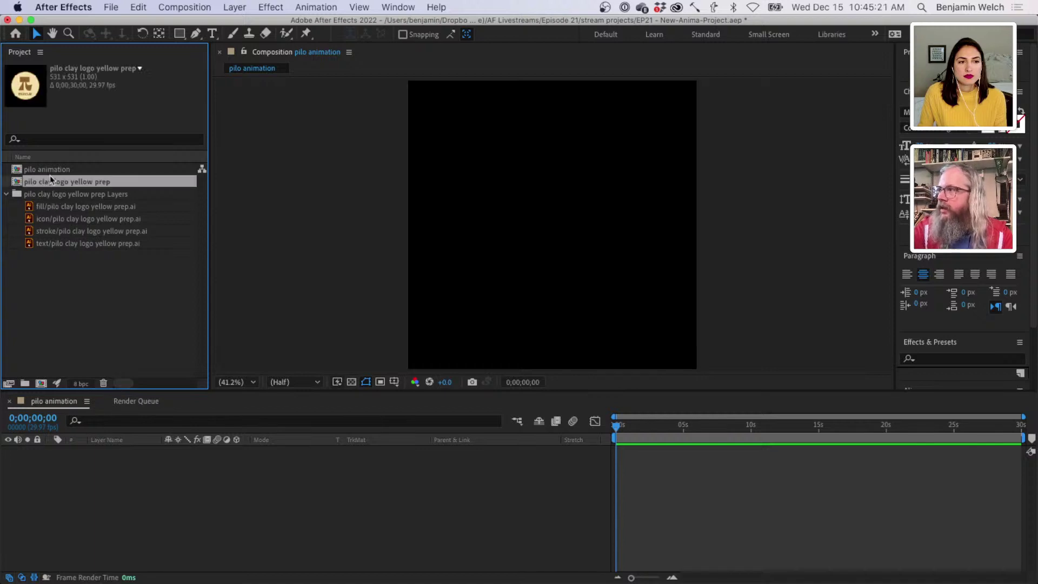
double_click(50, 182)
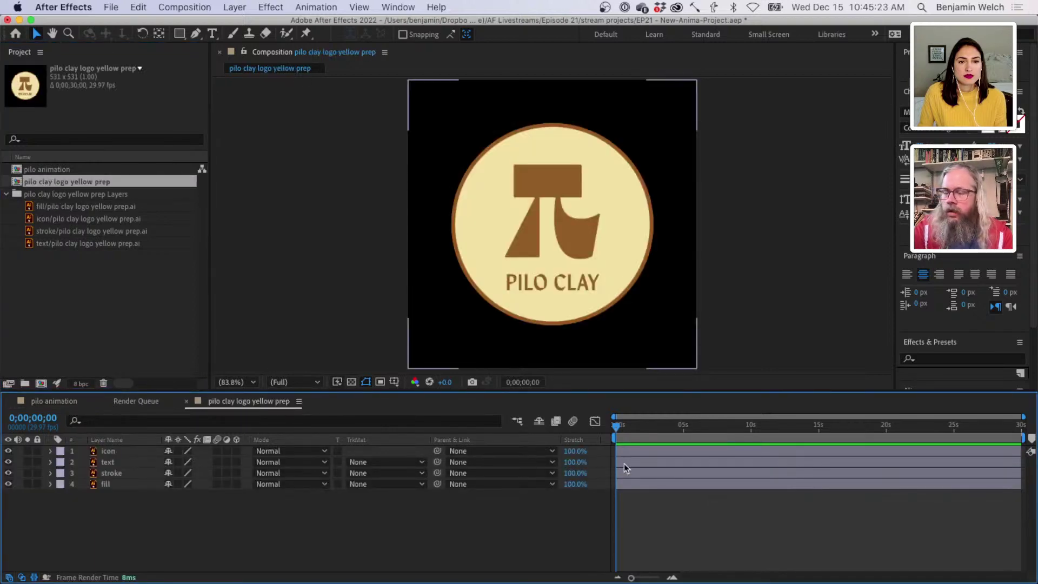
- Try starting the icon and text layers later in the timeline, then undo both shifts and clear the selection
left_click_drag(614, 431, 738, 432)
left_click(680, 466)
left_click_drag(679, 451, 721, 463)
left_click(704, 466)
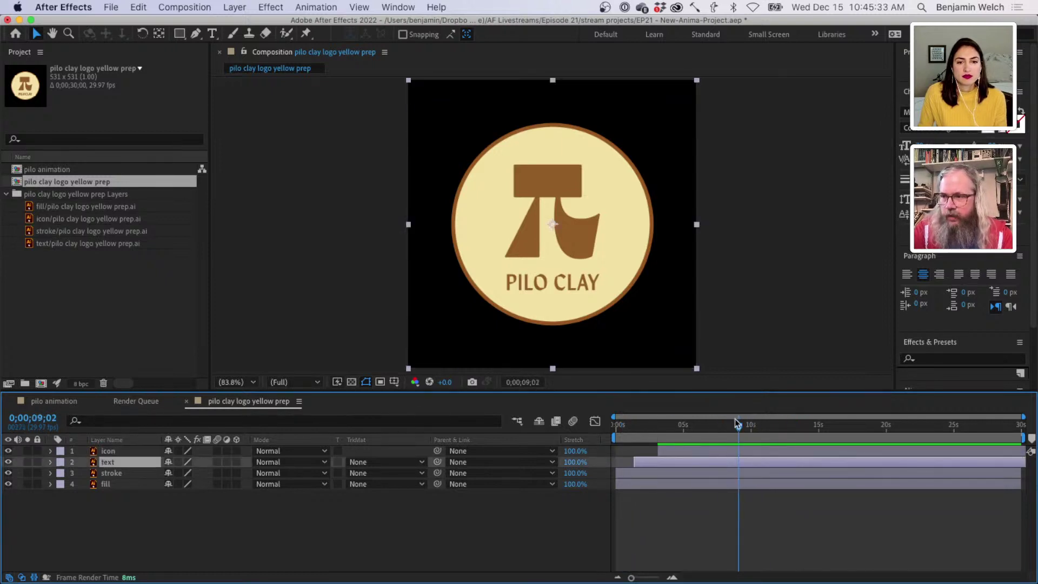
left_click_drag(738, 427, 630, 432)
key("super+z")
key("super+z")
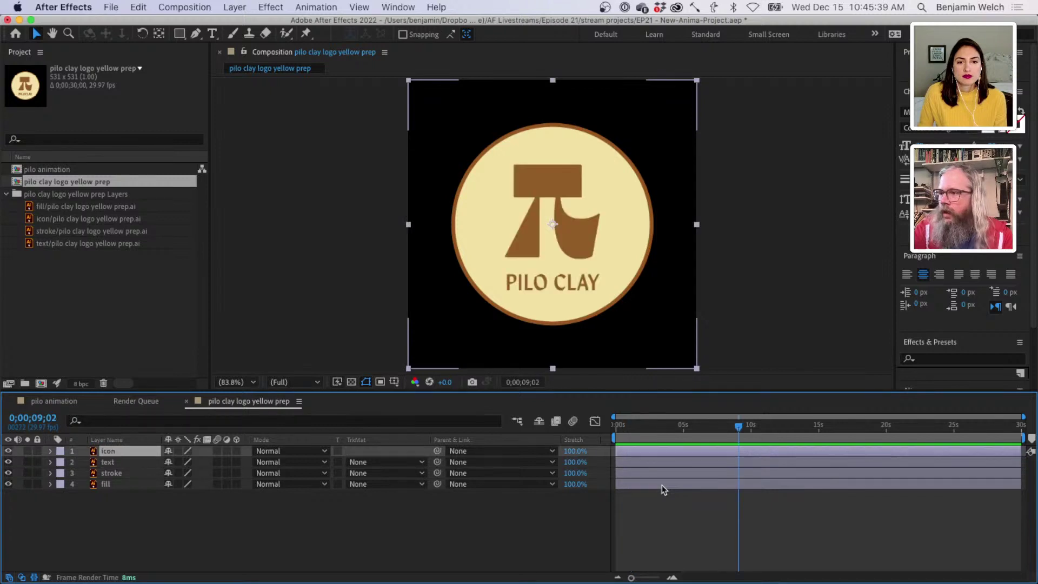
left_click(271, 546)
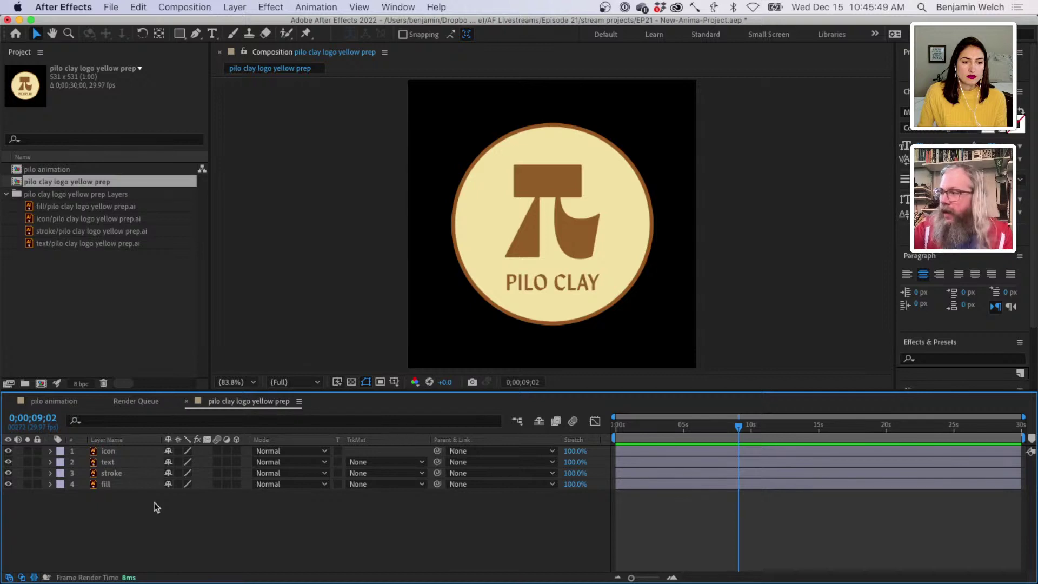
- Create shapes from vector layers for the icon, text, stroke and fill layers together
left_click(131, 452)
left_click(129, 486, "shift")
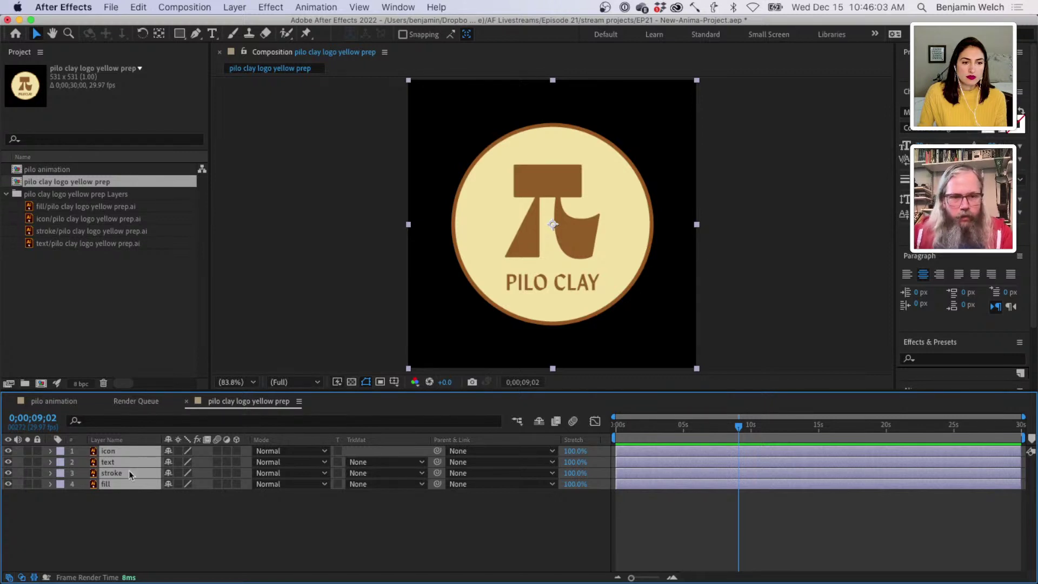
right_click(129, 472)
mouse_move(155, 482)
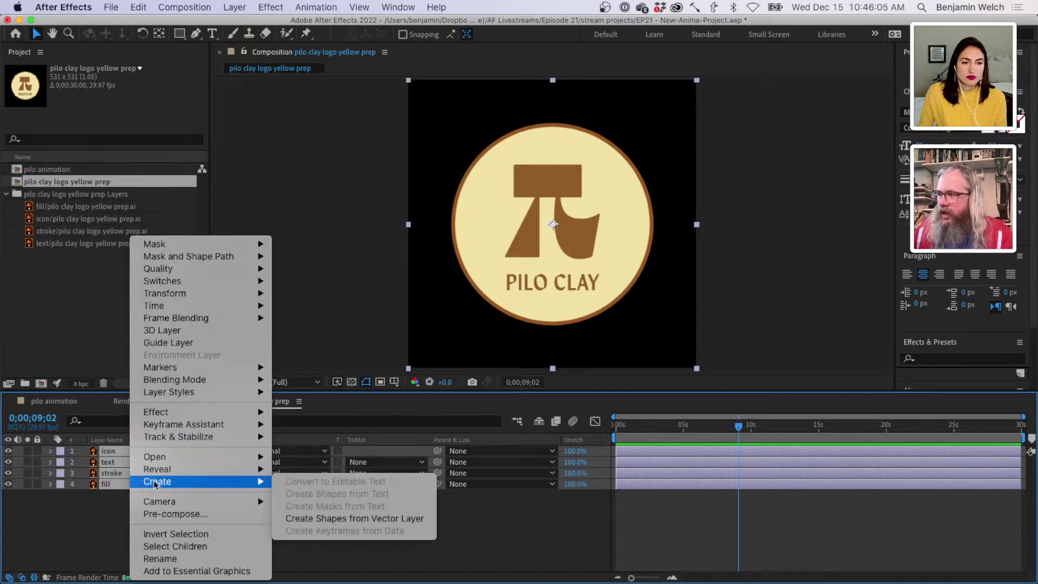
left_click(367, 519)
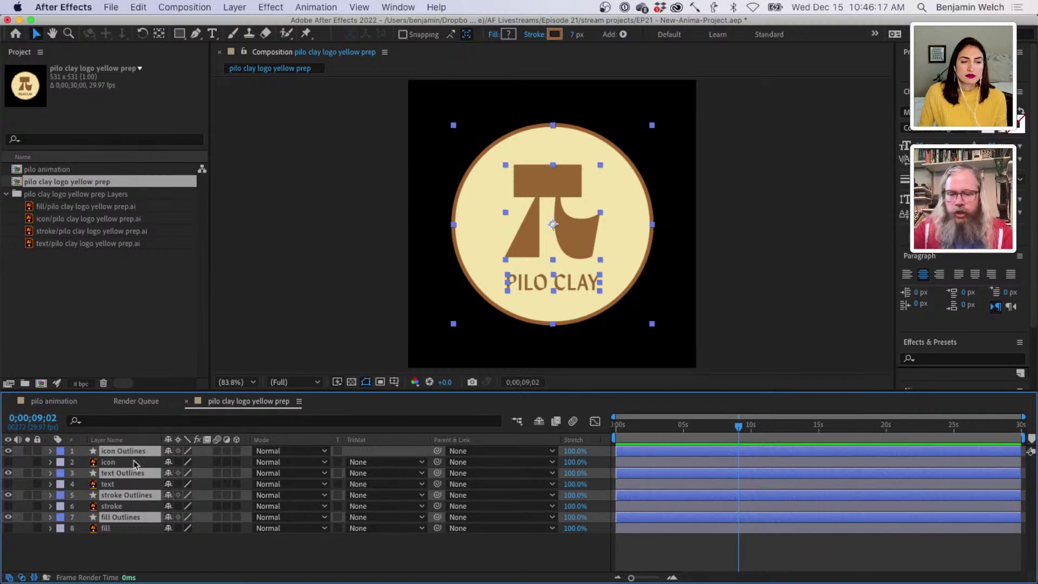
- Expand the original icon layer's Transform properties and show that layer in place of icon Outlines
left_click(109, 463)
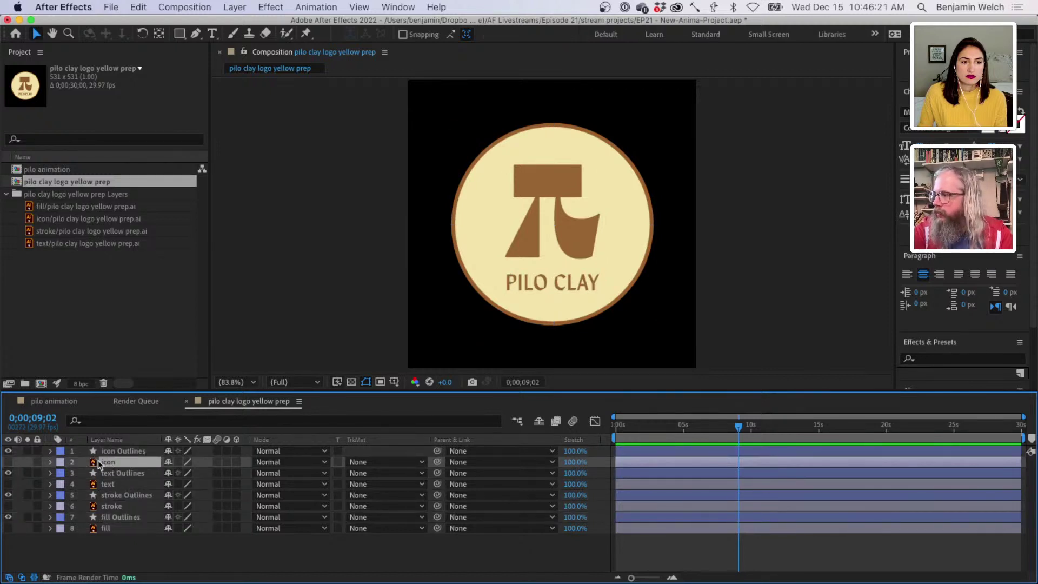
left_click(51, 463)
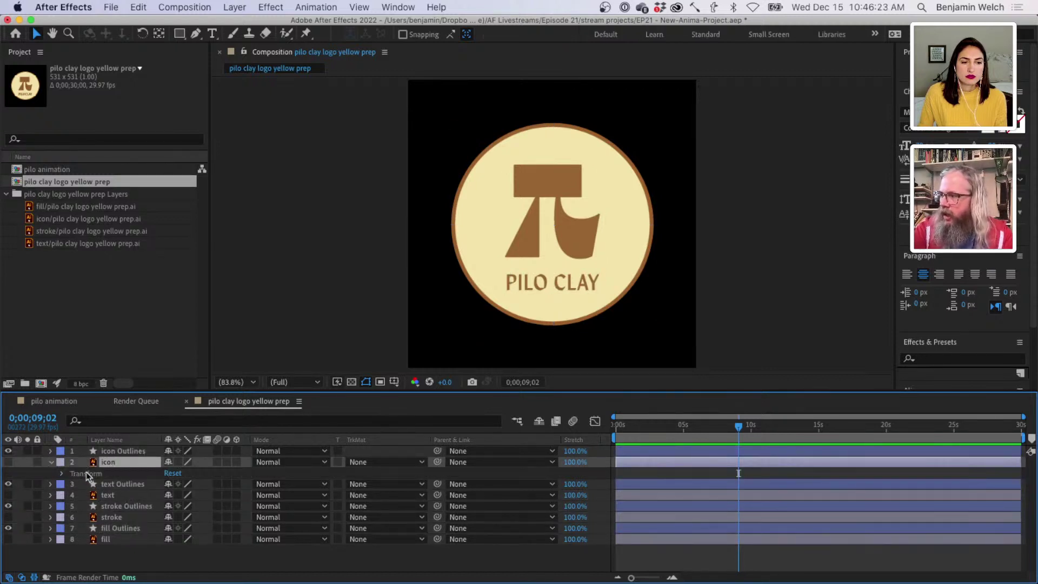
left_click(62, 474)
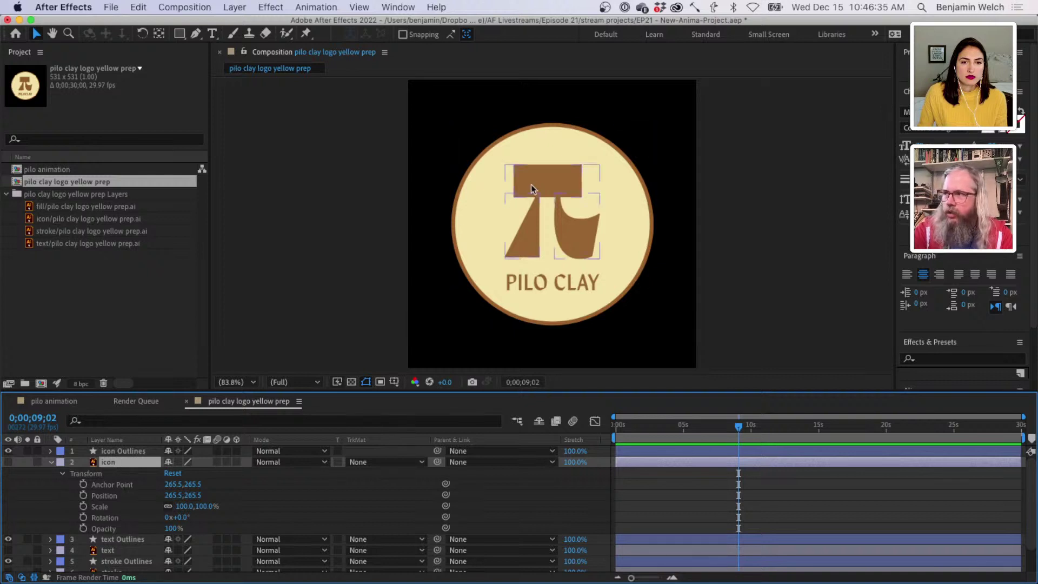
left_click(8, 460)
left_click(8, 451)
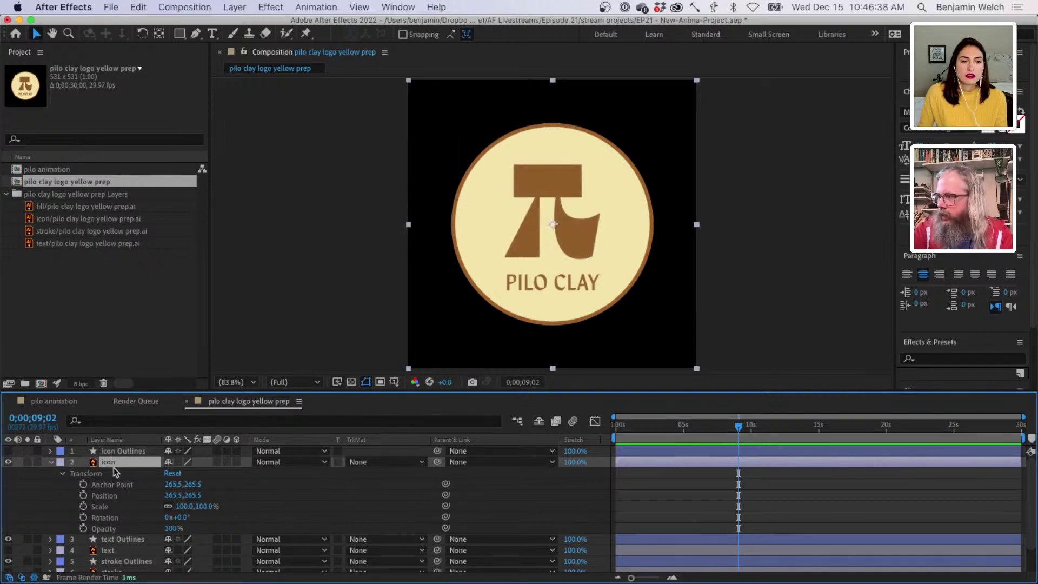
- Try the icon layer at position 294.5, 265.5 and 58% opacity, undo both changes and show icon Outlines in its place
left_click(97, 496)
mouse_move(179, 496)
left_mouse_down()
mouse_move(201, 496)
mouse_move(176, 527)
mouse_move(187, 516)
mouse_move(164, 509)
left_mouse_up()
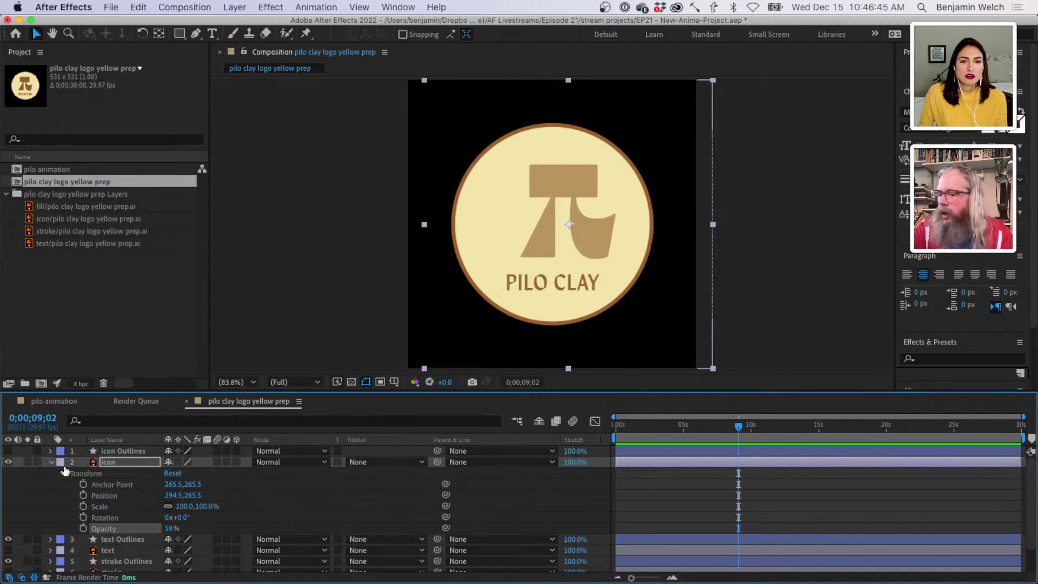
key("super+z")
key("super+z")
key("super+z")
key("super+z")
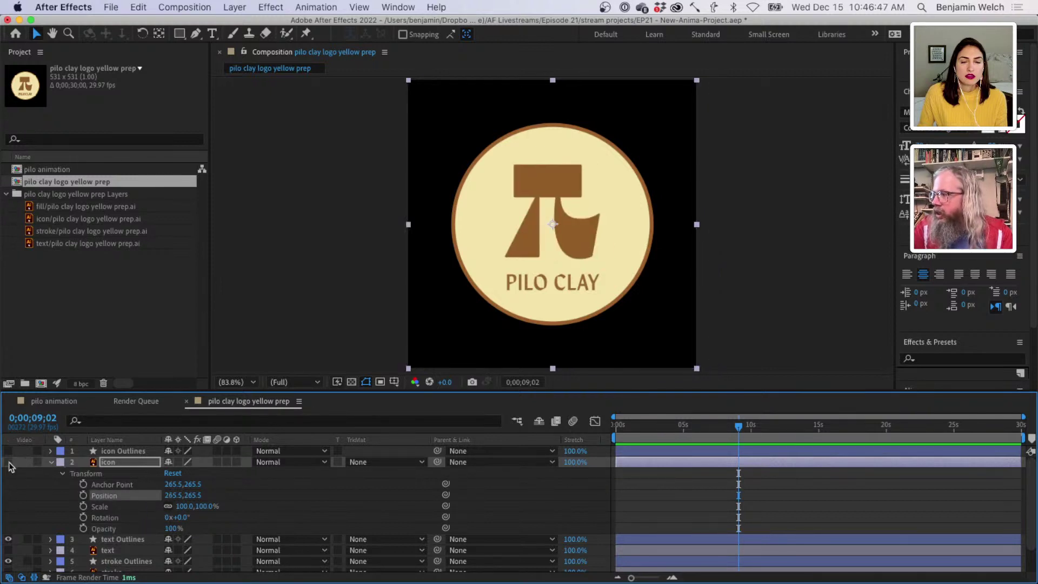
left_click(8, 461)
left_click(8, 451)
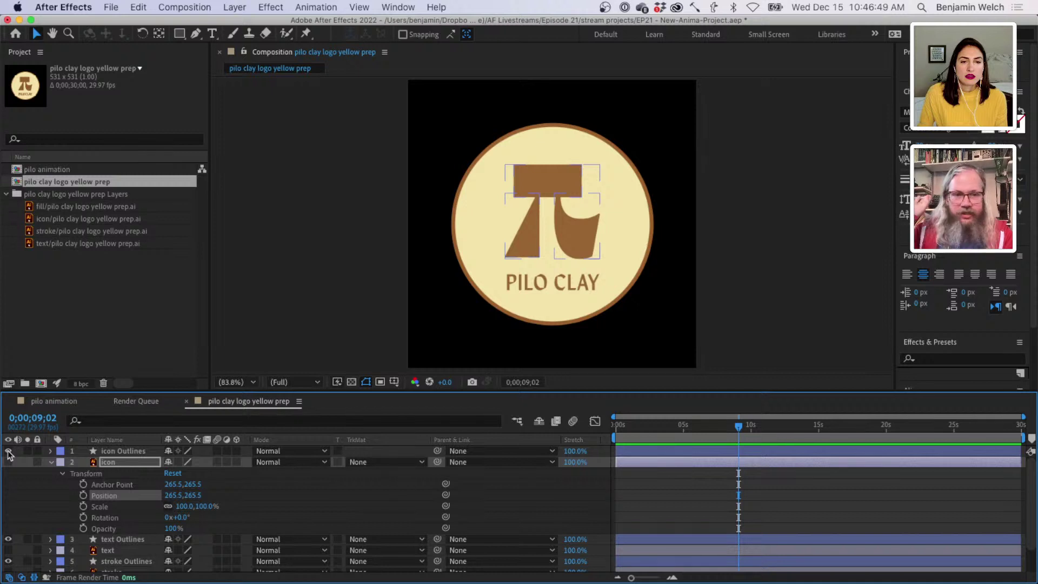
- Expand the contents of icon Outlines and select its three groups one by one to see which shape each holds
left_click(51, 462)
left_click(51, 451)
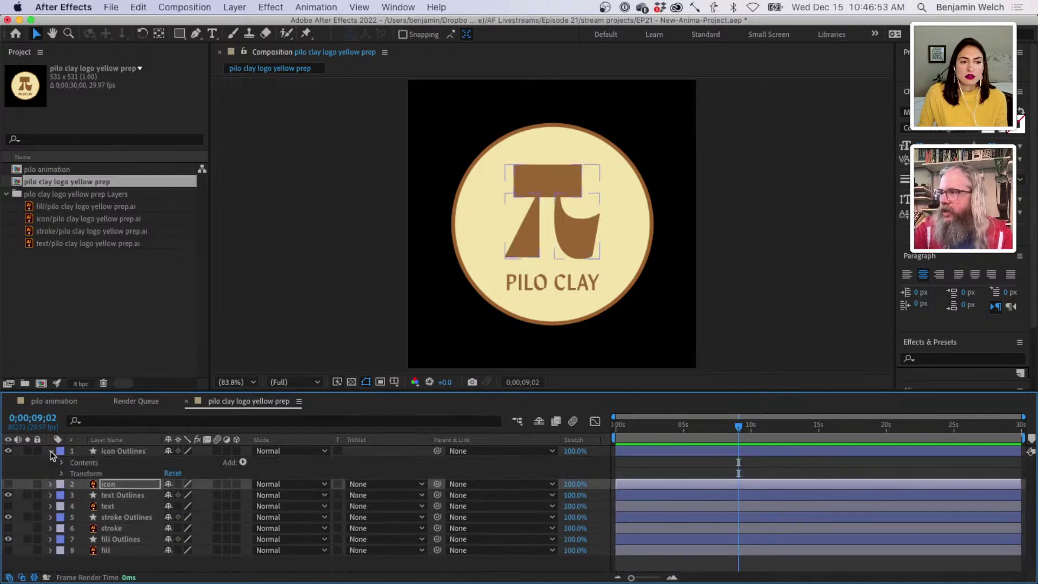
left_click(62, 463)
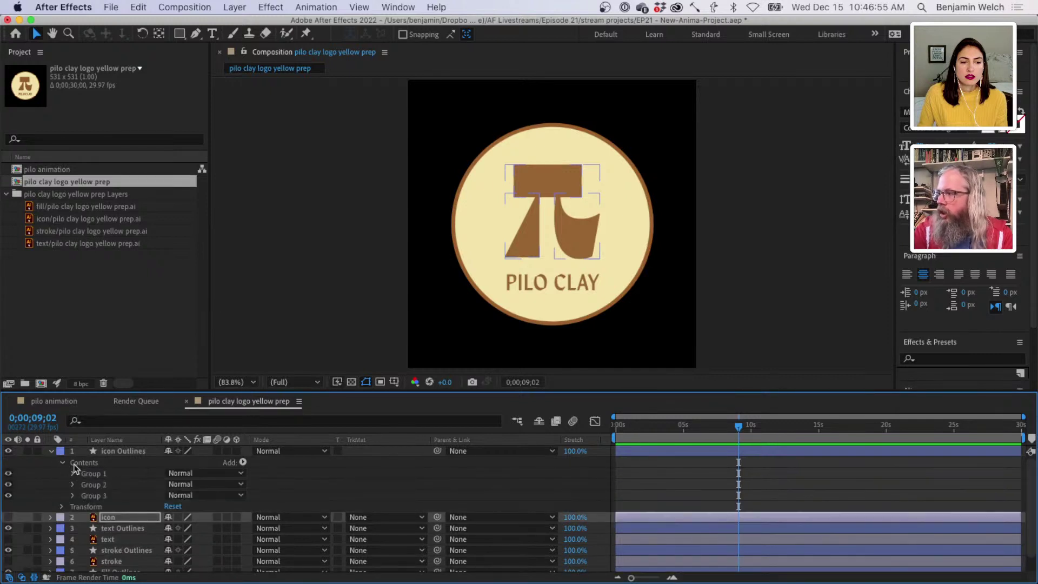
left_click(94, 475)
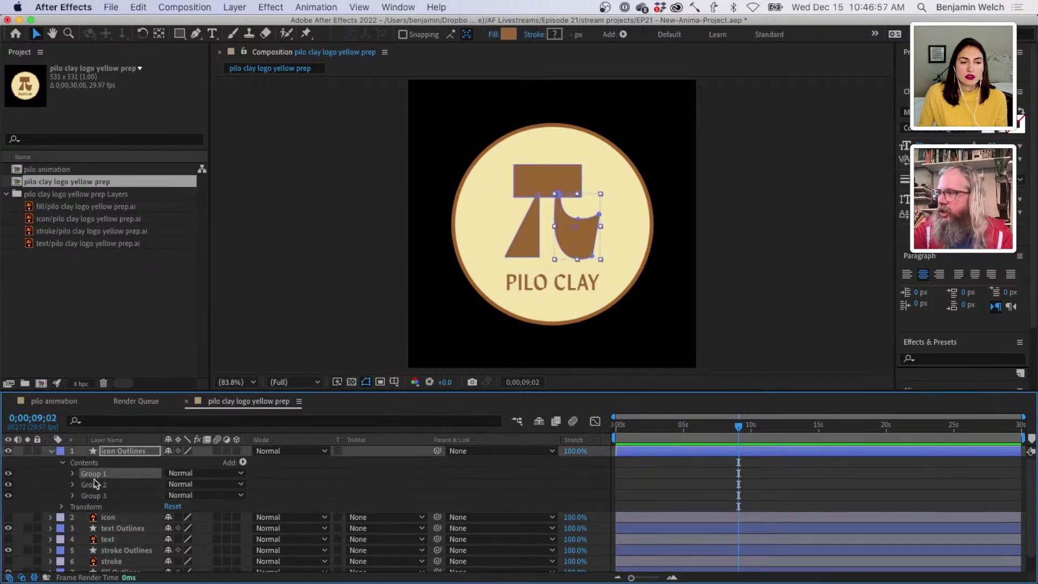
left_click(95, 484)
left_click(98, 496)
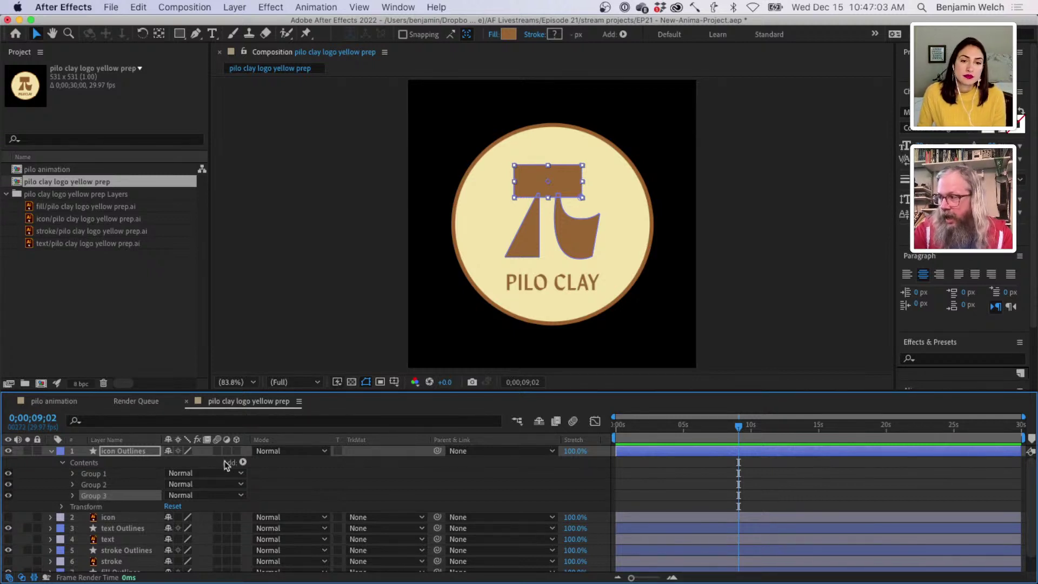
- Try a Repeater on Group 3 of icon Outlines, then delete it and collapse the group
left_click(243, 462)
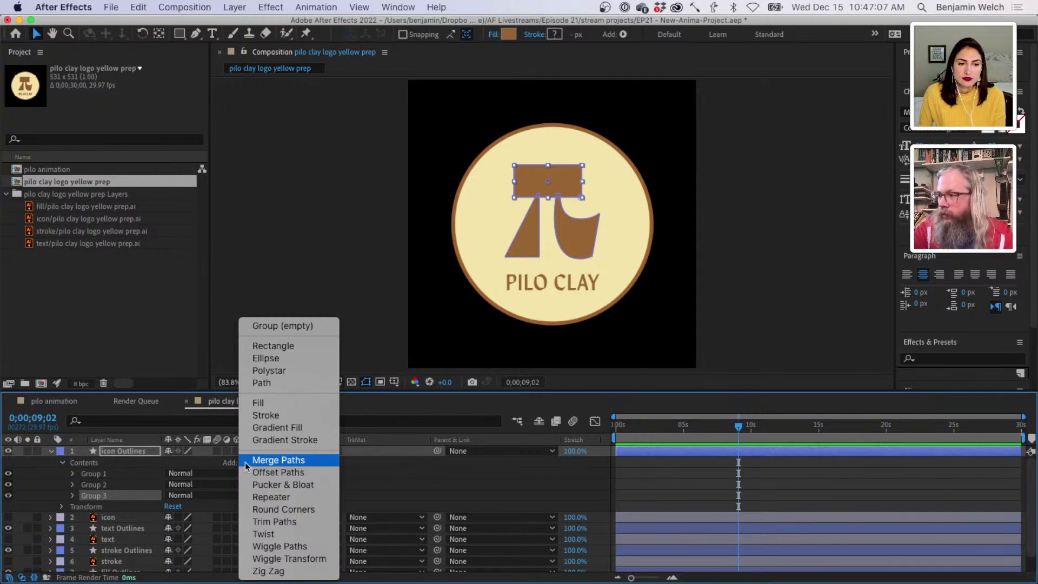
left_click(270, 497)
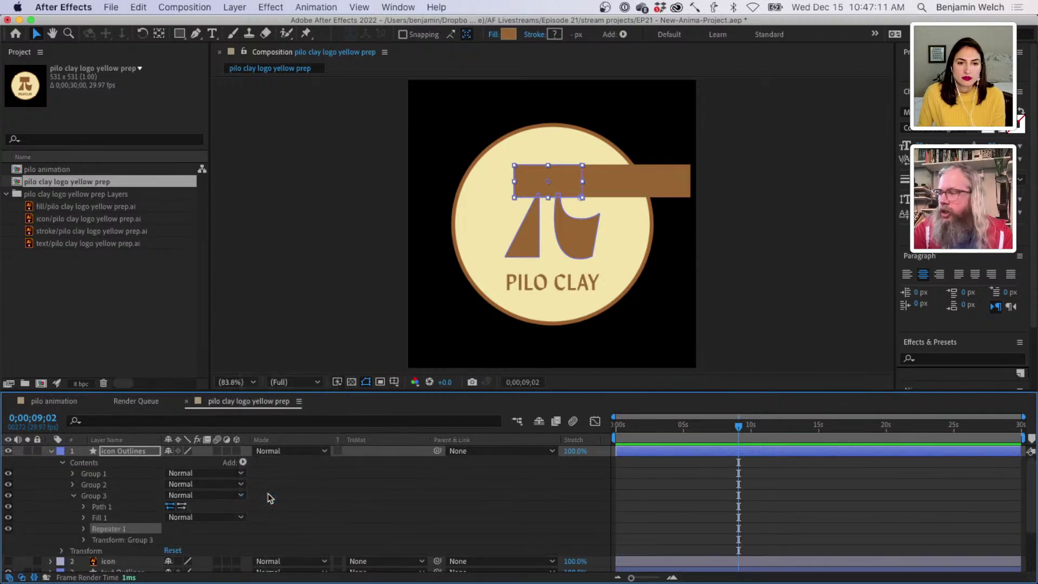
key("Delete")
left_click(116, 474)
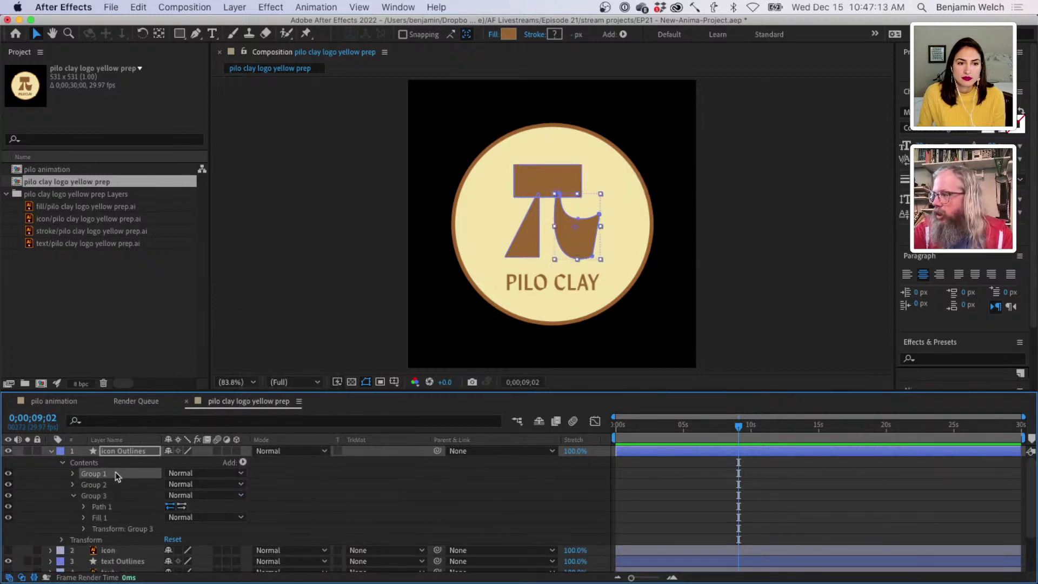
left_click(74, 495)
- Add a Repeater to the whole contents of icon Outlines
left_click(94, 462)
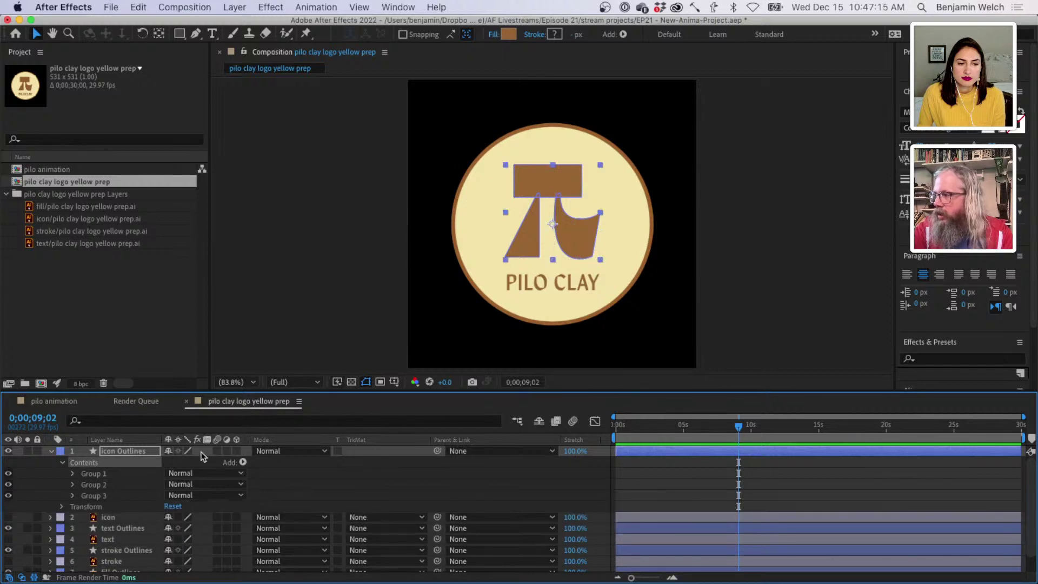
left_click(243, 463)
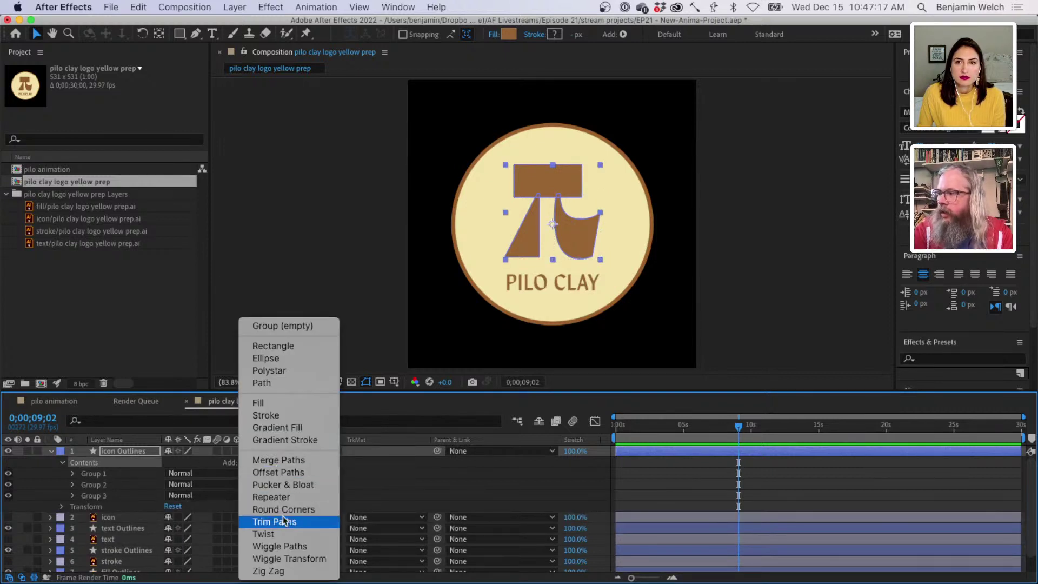
left_click(273, 496)
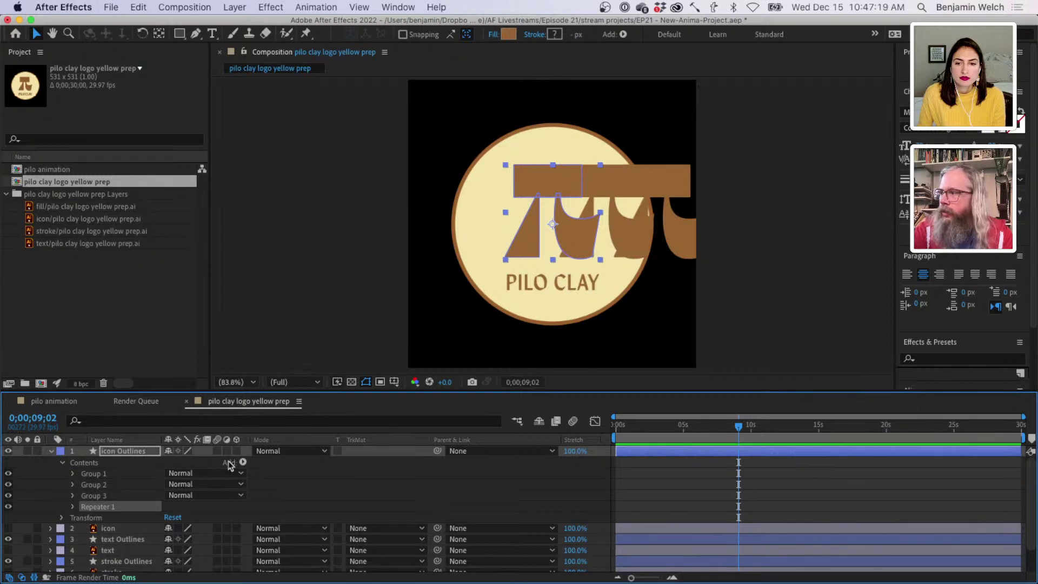
- Set the Repeater to 4 copies at 45% scale, tilted counterclockwise, with 96% start opacity and 28% end opacity
left_click(73, 506)
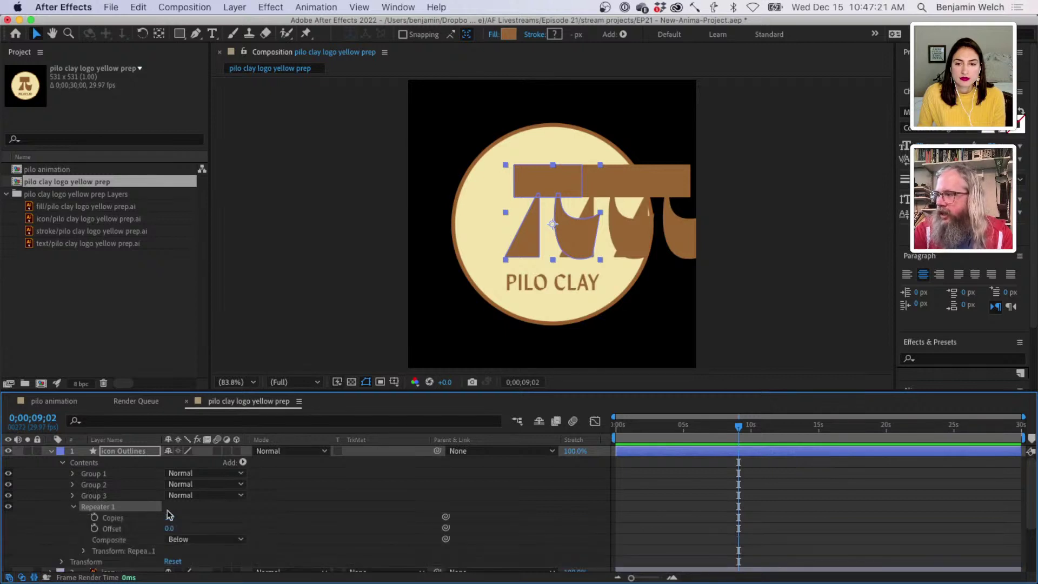
left_click_drag(171, 516, 165, 516)
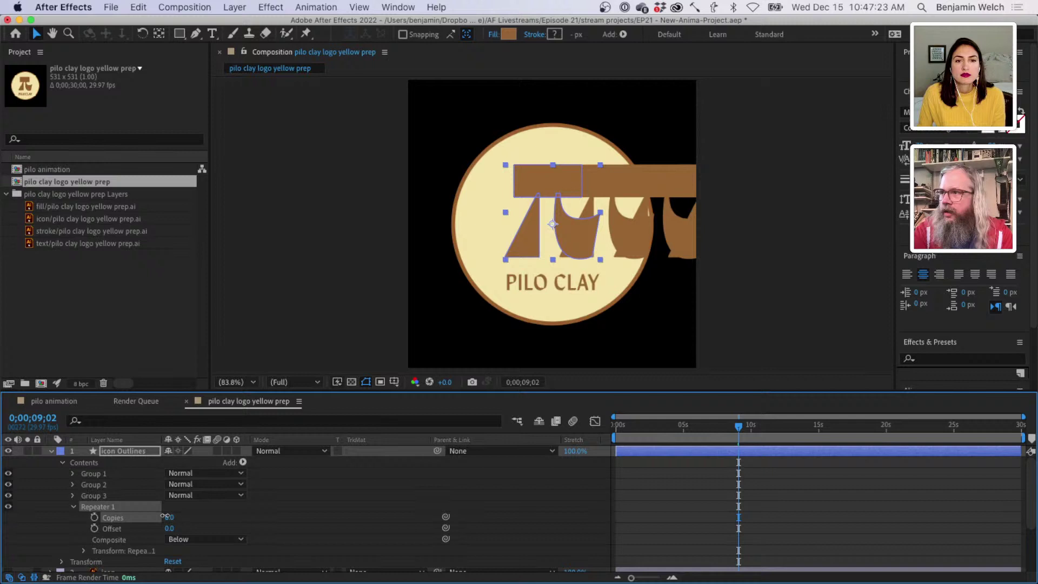
left_click(85, 551)
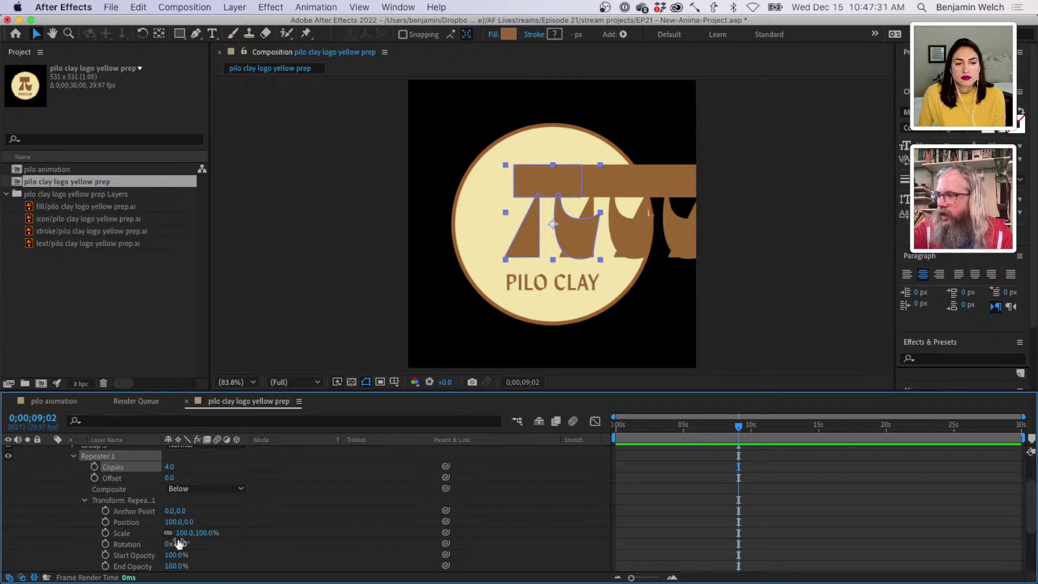
mouse_move(181, 534)
left_mouse_down()
mouse_move(154, 541)
mouse_move(206, 543)
mouse_move(169, 544)
mouse_move(162, 555)
mouse_move(205, 550)
mouse_move(163, 565)
mouse_move(158, 533)
mouse_move(174, 536)
left_mouse_up()
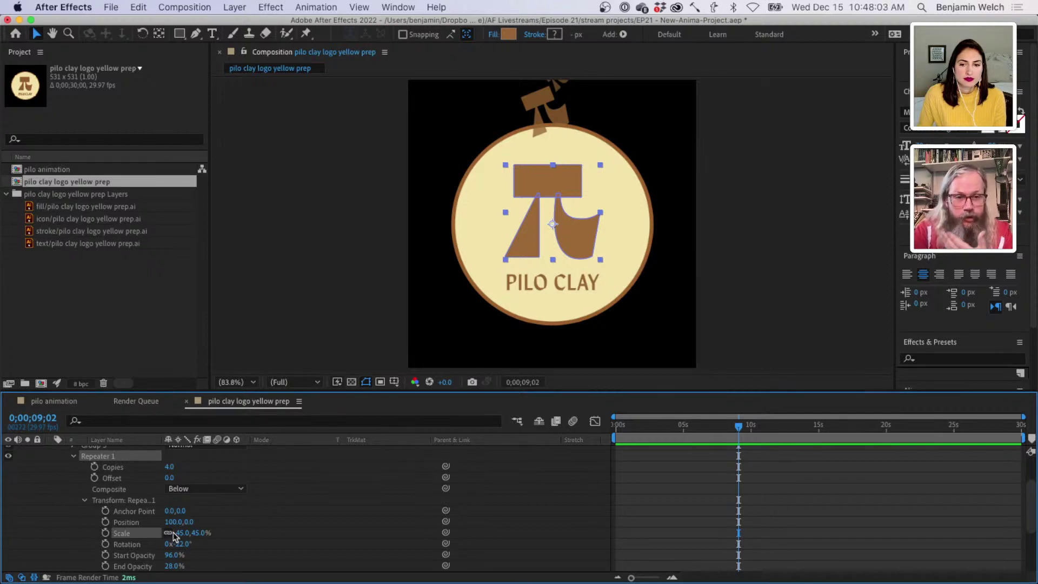
- Collapse icon Outlines and undo the Repeater and shape conversion back to the four original Illustrator layers
left_click(80, 444)
left_click(70, 474)
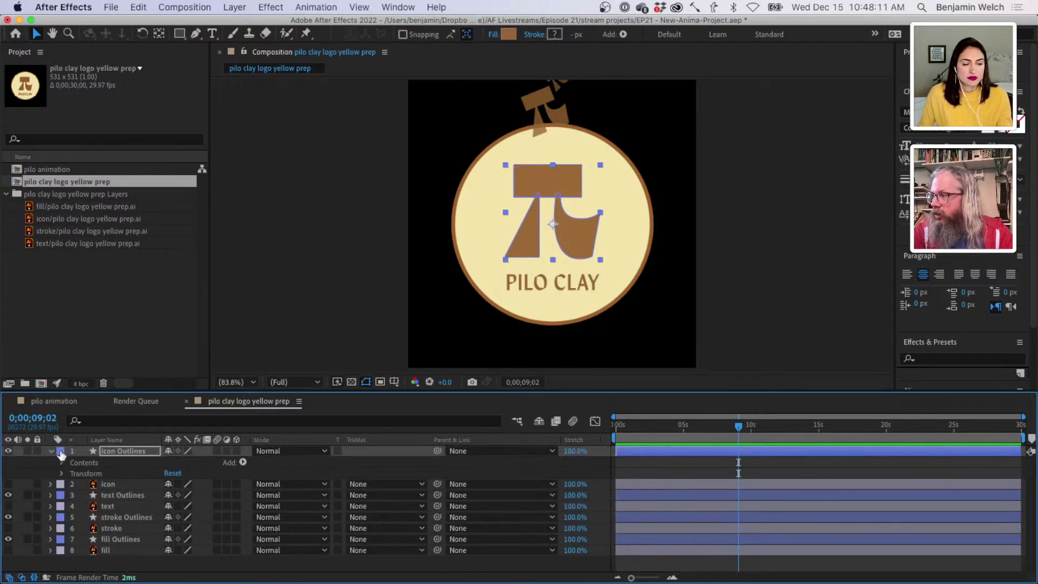
left_click(51, 451)
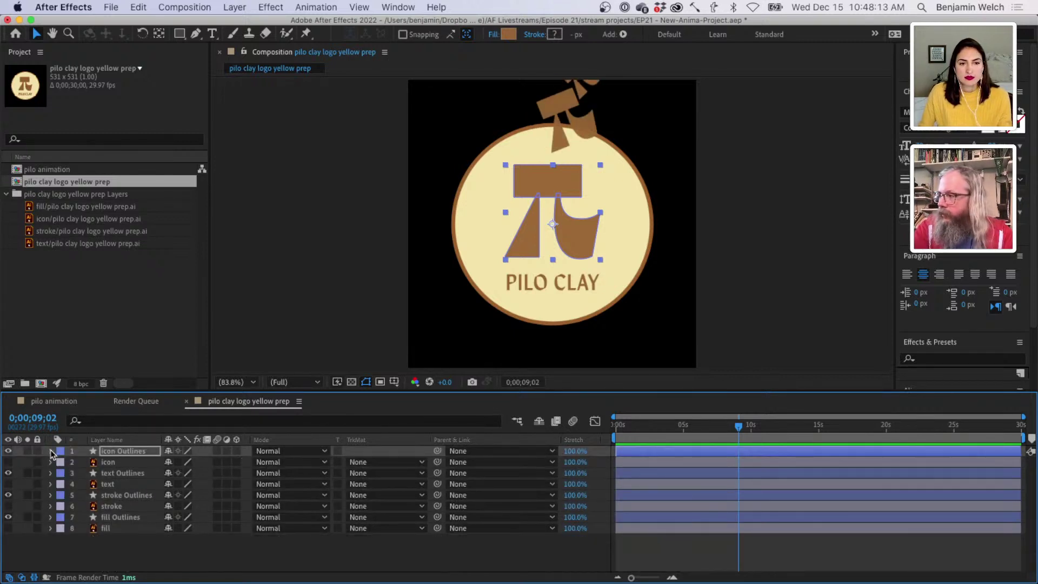
key("super+Down")
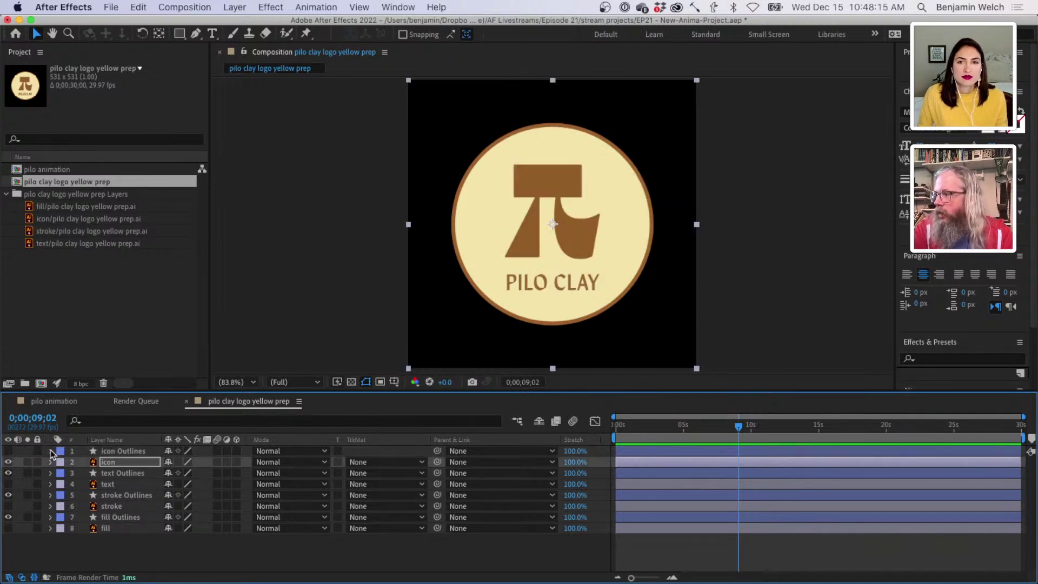
key("super+z")
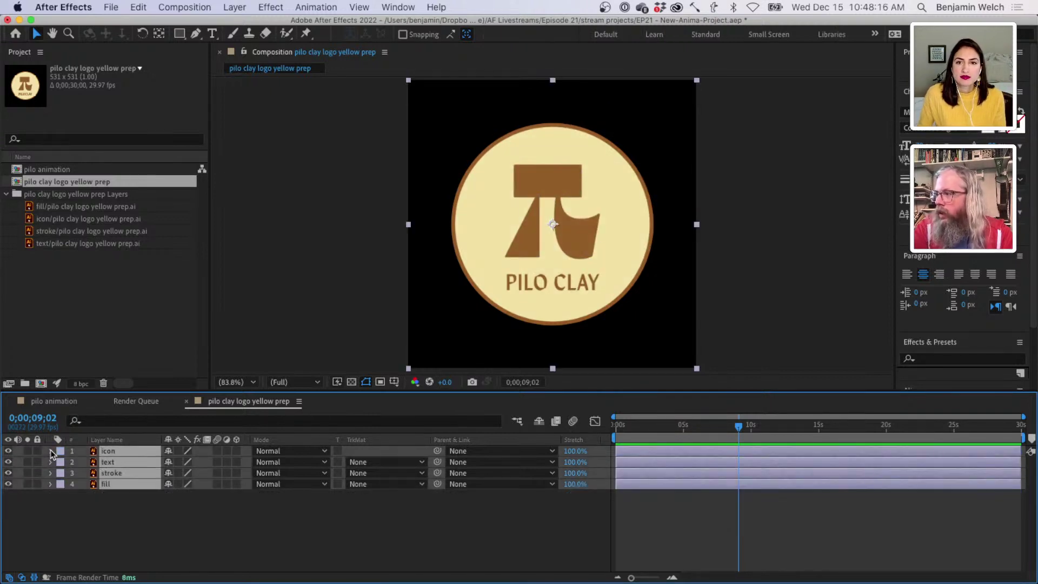
- Convert all four Illustrator layers, icon, text, stroke and fill, into shape layers with Create Shapes from Vector Layer
left_click(103, 520)
left_click(116, 452)
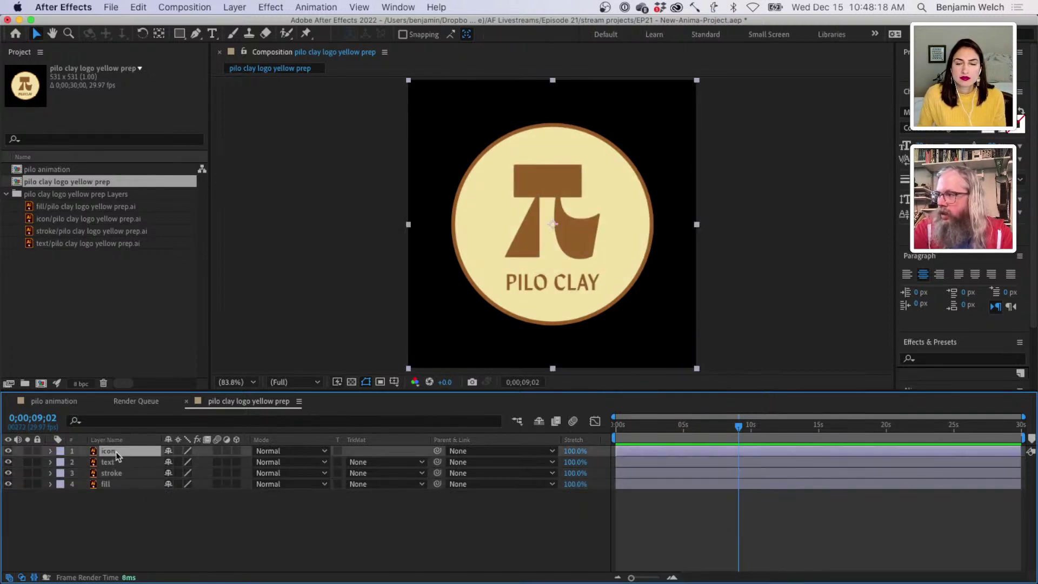
double_click(124, 485, "shift")
right_click(123, 485)
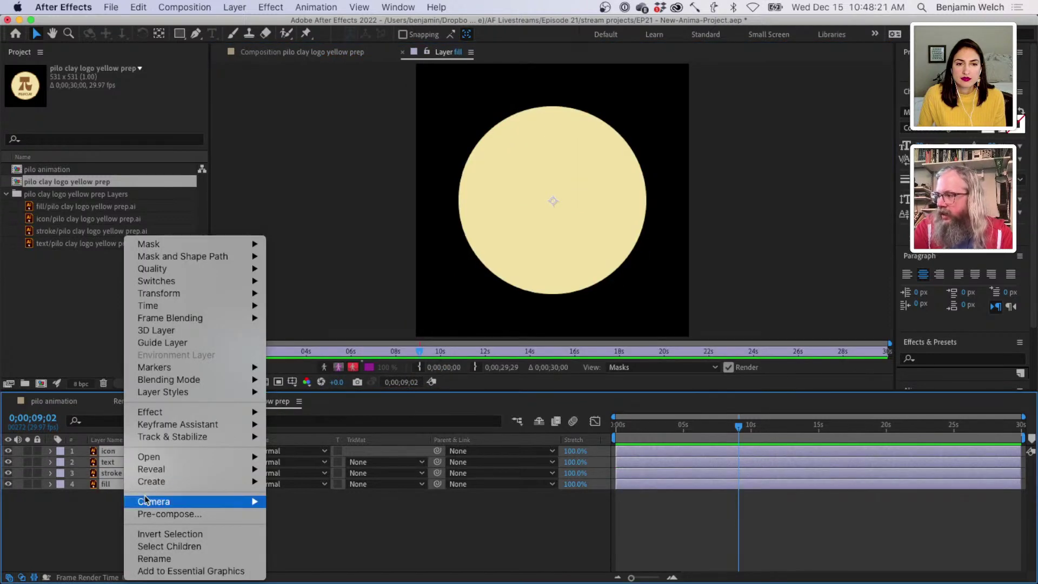
mouse_move(198, 482)
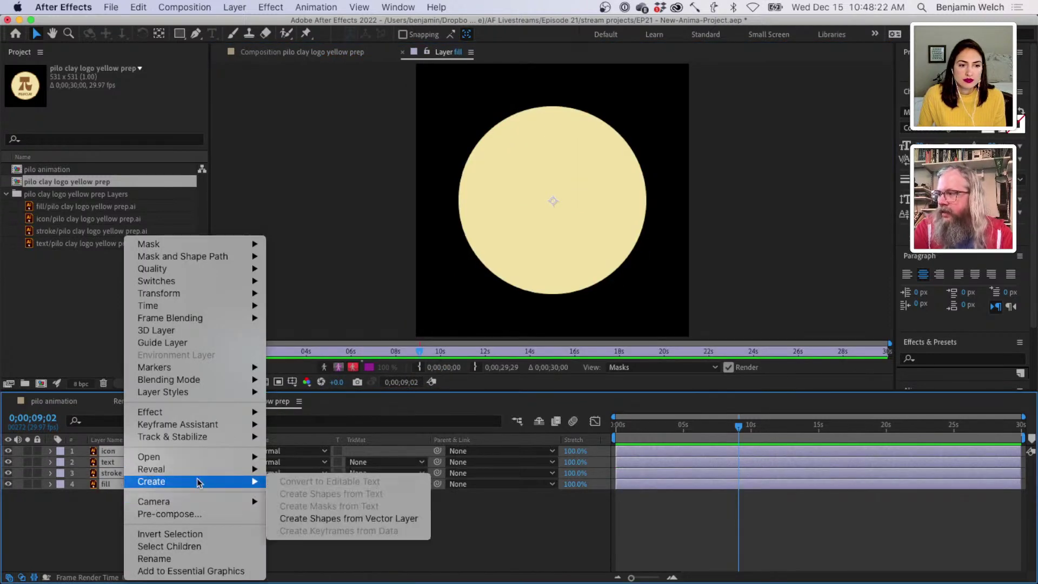
left_click(335, 517)
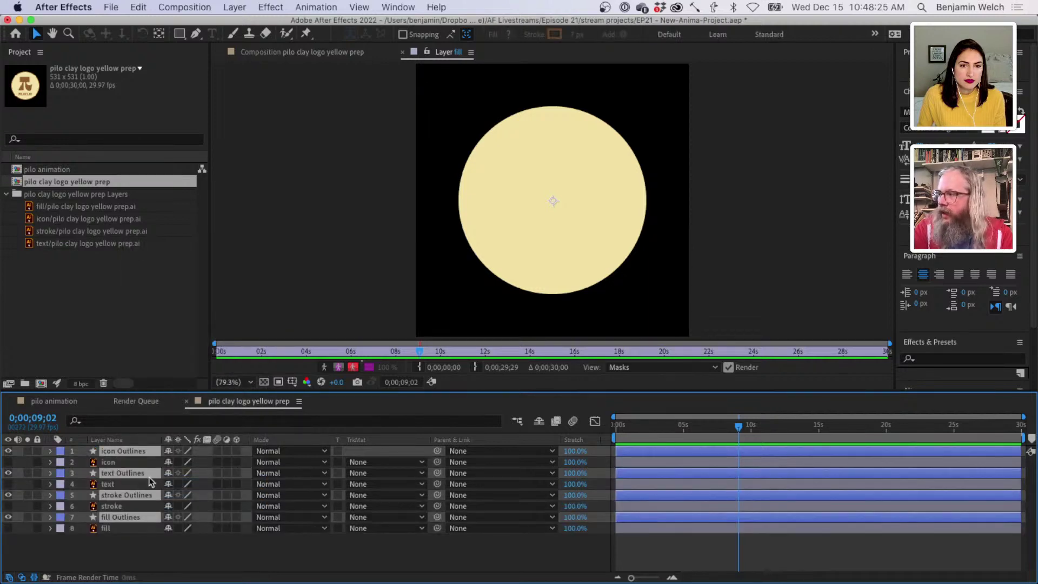
- Delete the original icon, text, stroke and fill Illustrator layers, keeping only their Outlines shape layers
left_click(138, 463)
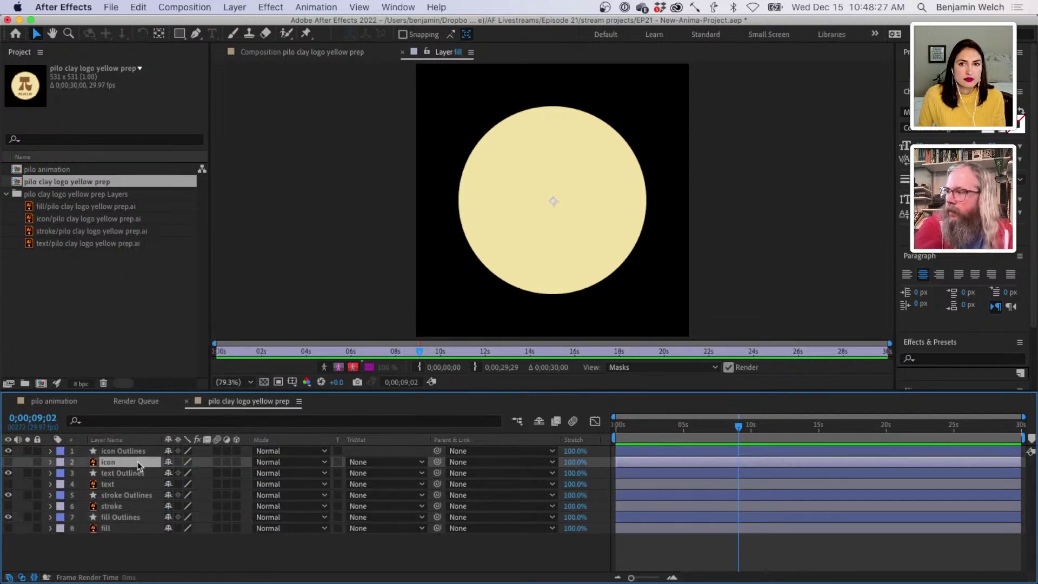
key("Delete")
key("Delete")
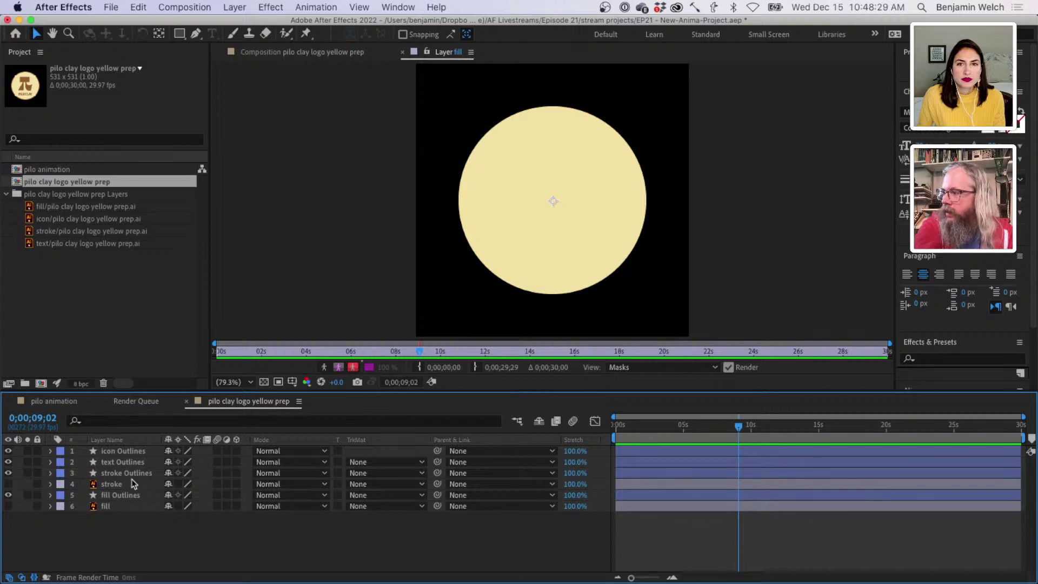
left_click(132, 485)
key("Delete")
left_click(133, 495)
key("Delete")
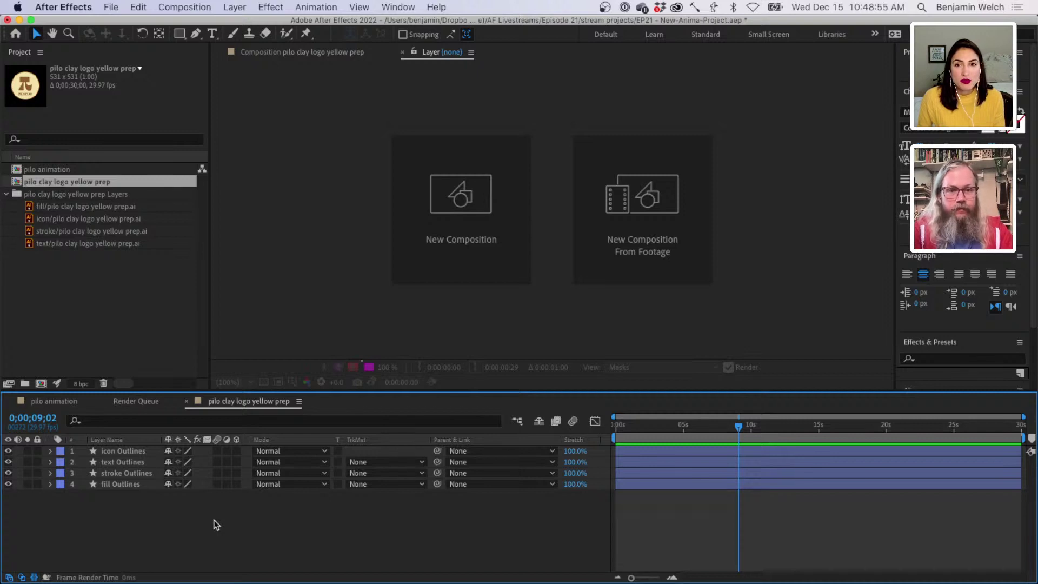
- Collapse the logo layers folder in the project and import earings-1.JPG from the earing images folder in Finder
left_click(94, 319)
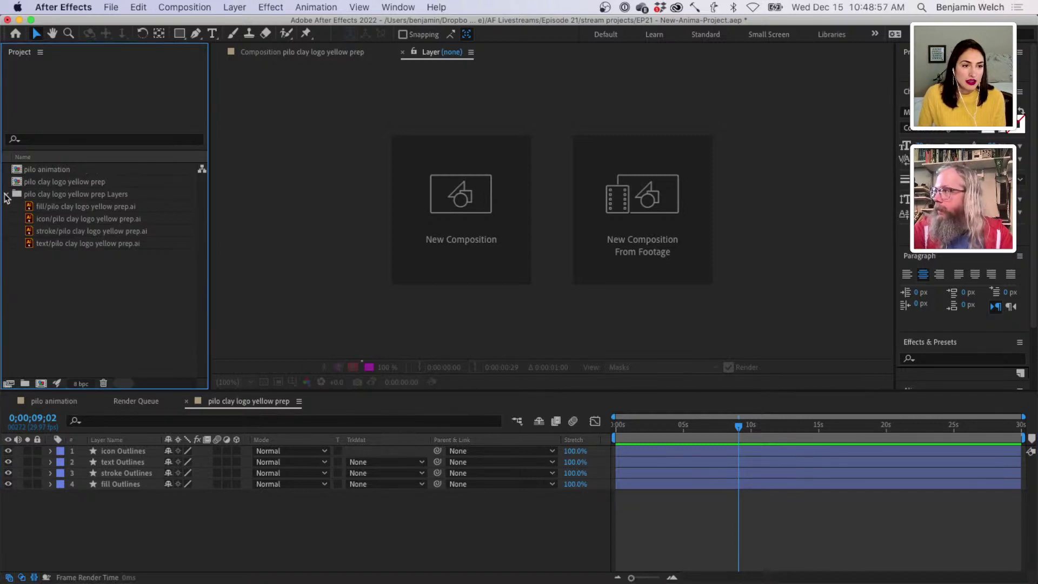
left_click(6, 196)
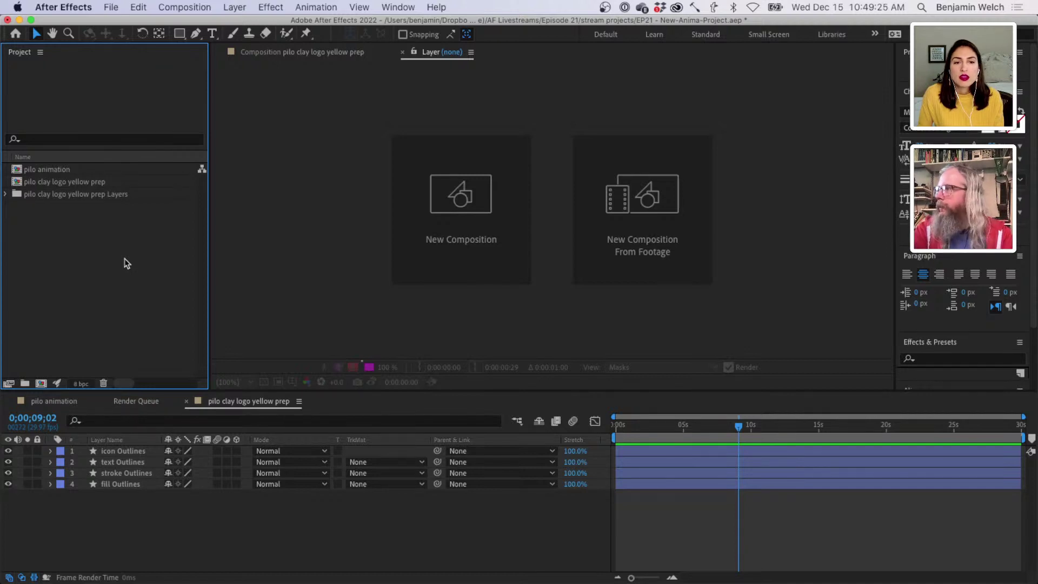
key("super+space")
type("find")
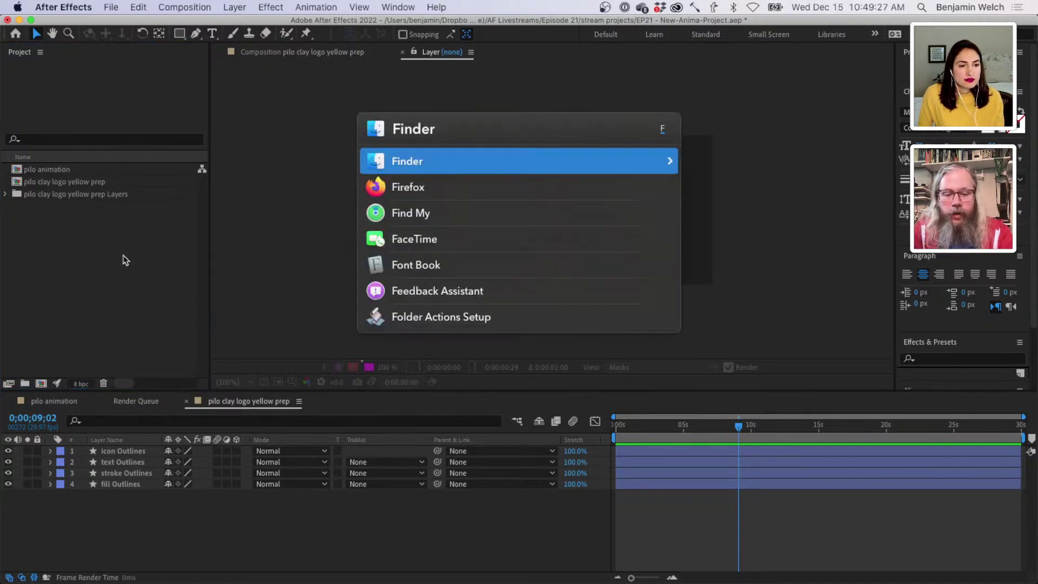
key("Return")
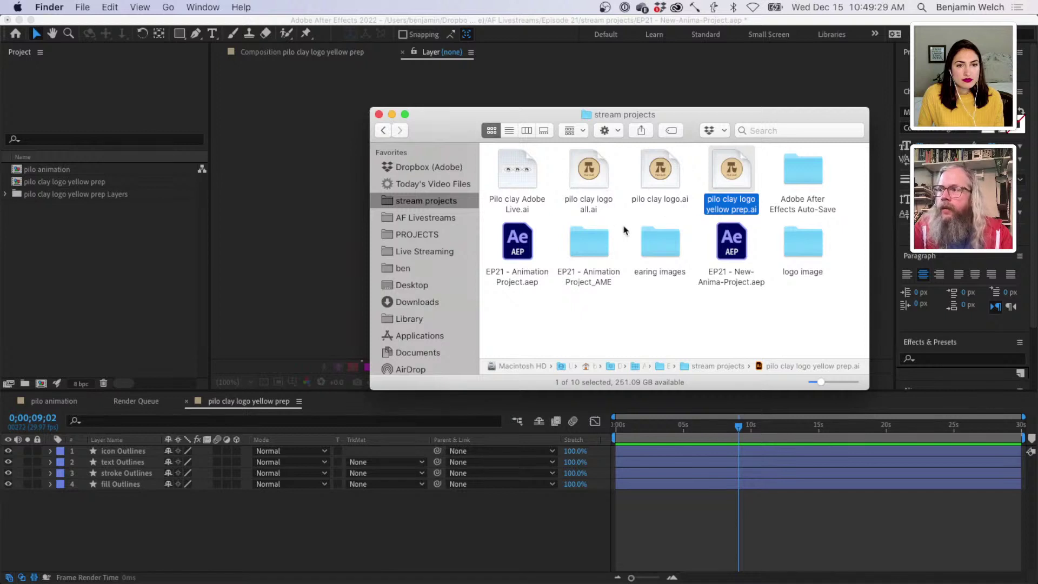
double_click(647, 235)
left_click_drag(528, 164, 38, 293)
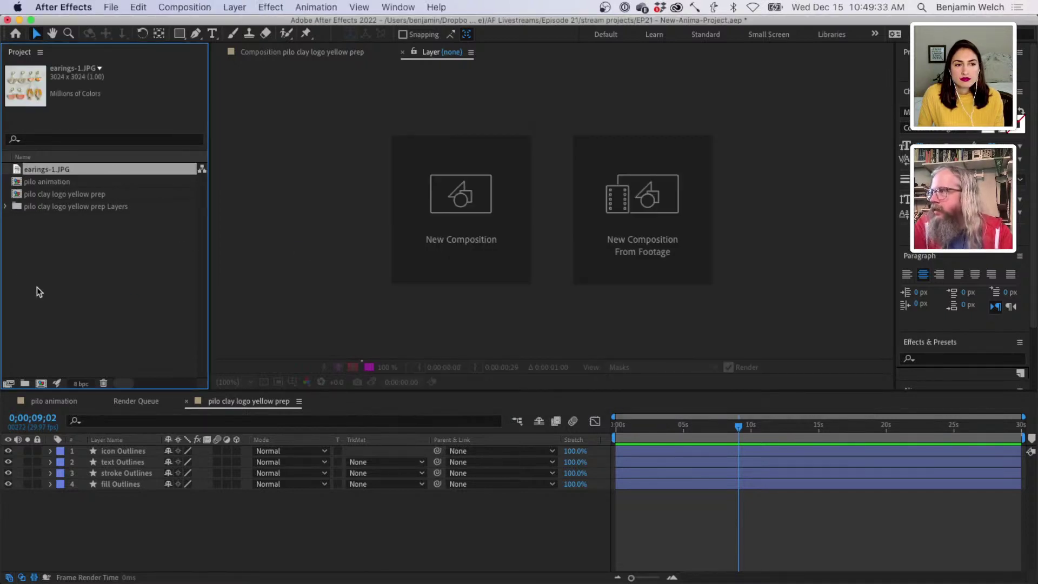
- Add earings-1.JPG to the pilo animation composition and scale it to 36%
left_click(60, 402)
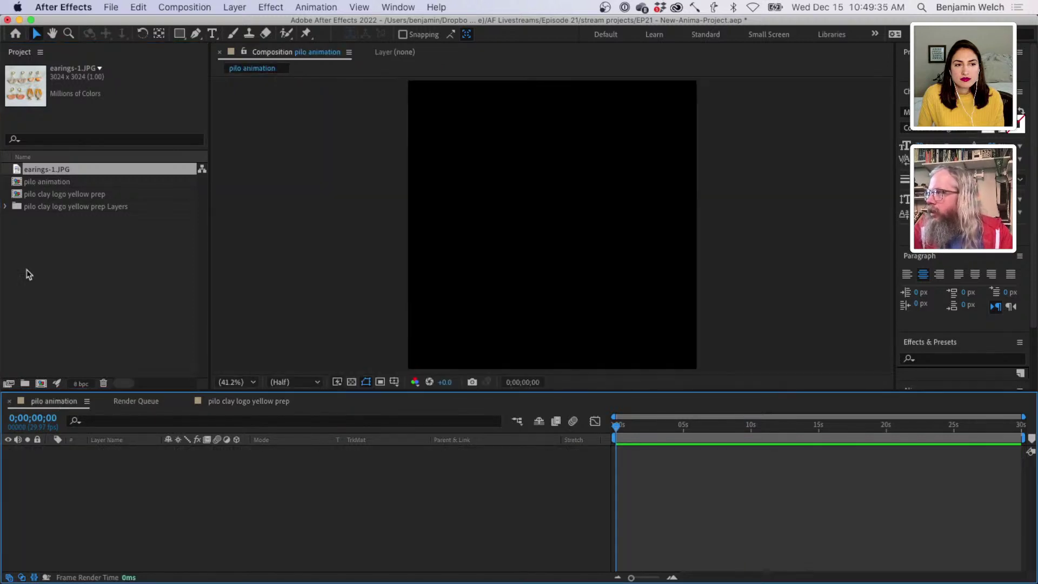
left_click_drag(20, 170, 27, 470)
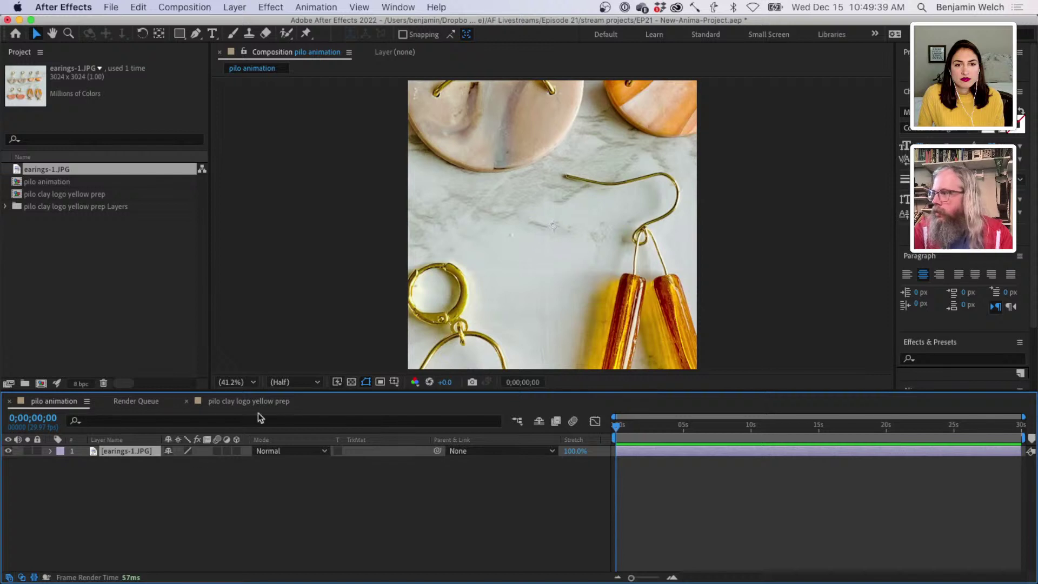
left_click(50, 451)
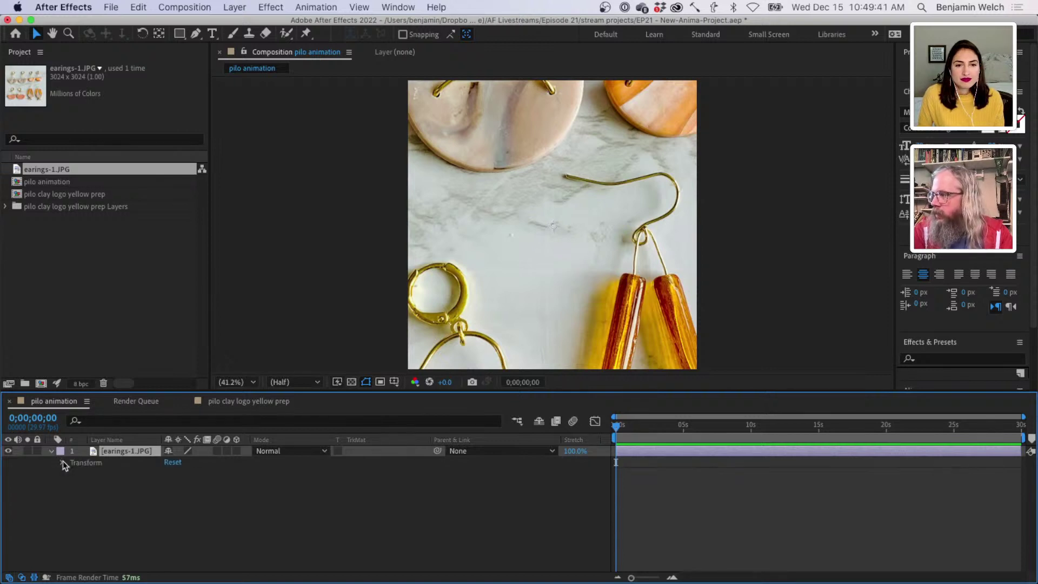
left_click(62, 462)
left_click(170, 484)
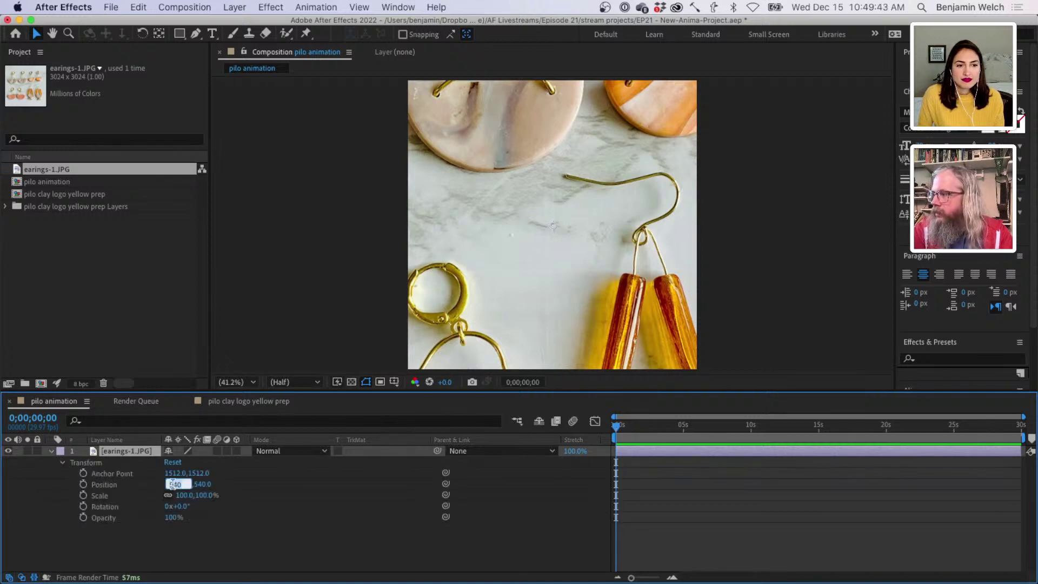
left_click(213, 488)
left_click_drag(185, 495, 147, 498)
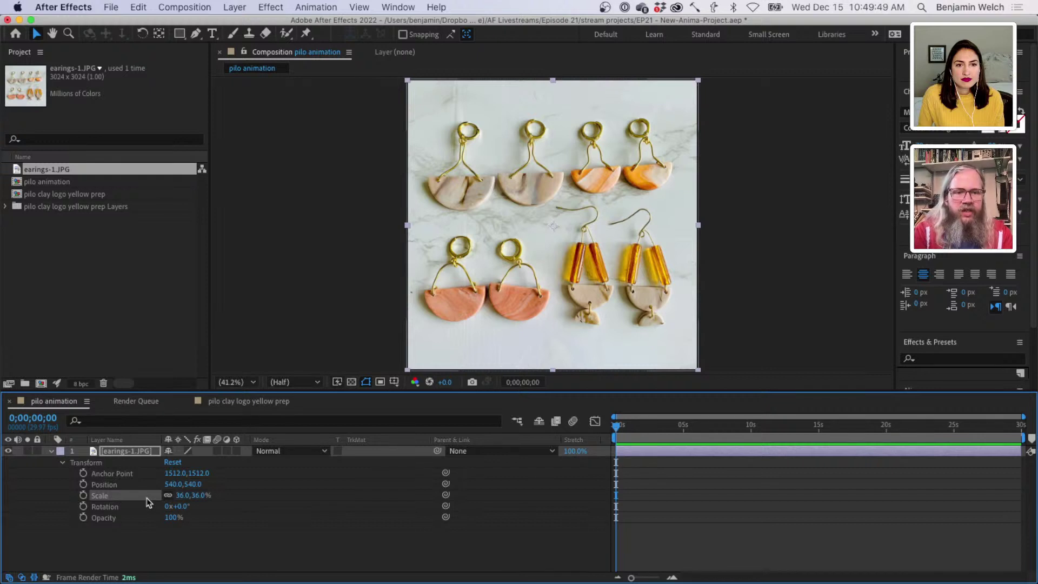
left_click(264, 303)
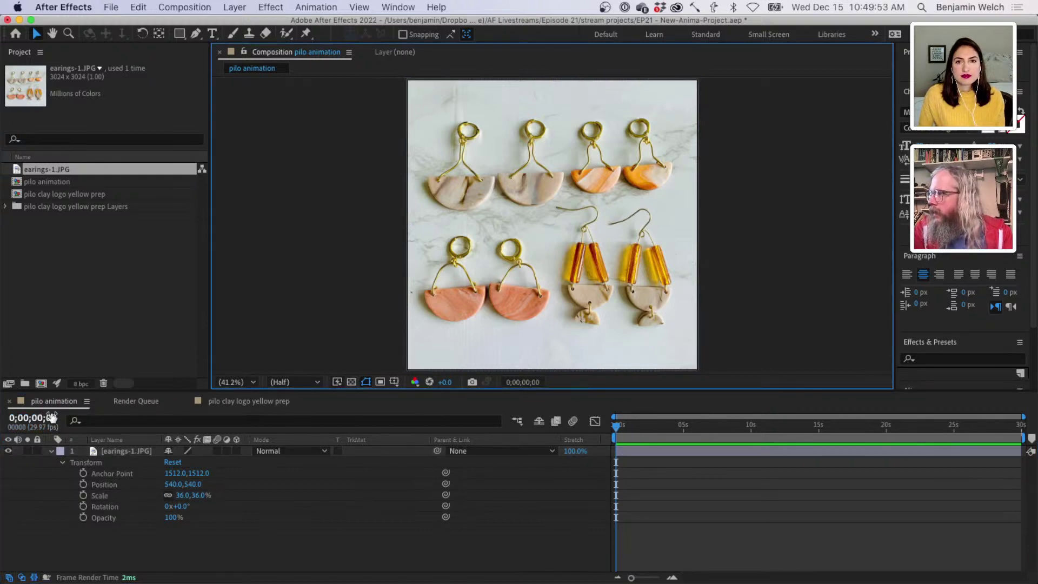
- Close the Render Queue and copy the four Outlines layers from pilo clay logo yellow prep into pilo animation, above the earring photo
left_click(104, 401)
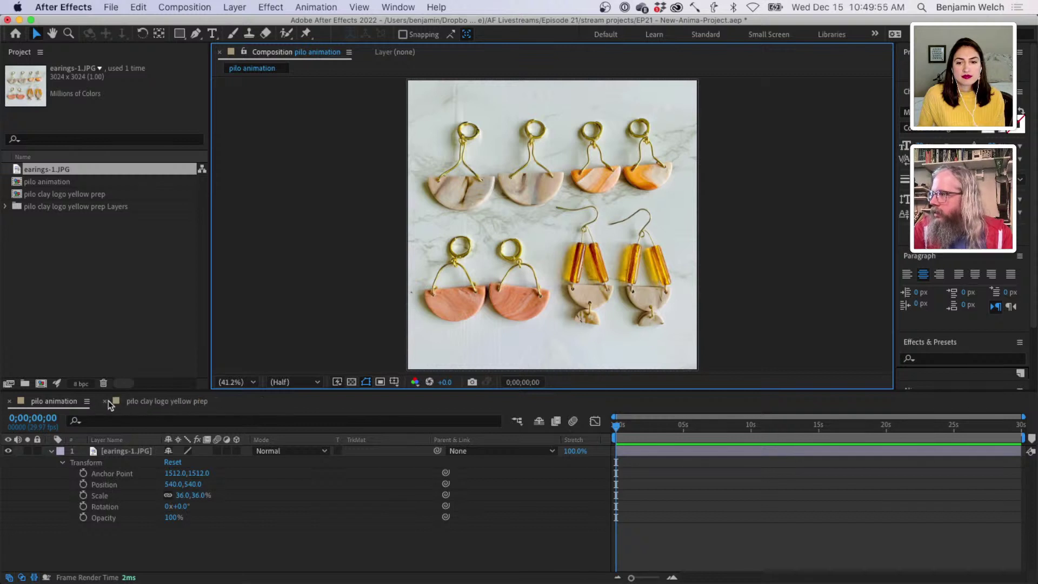
left_click(134, 403)
left_click(113, 452)
left_click(113, 485, "shift")
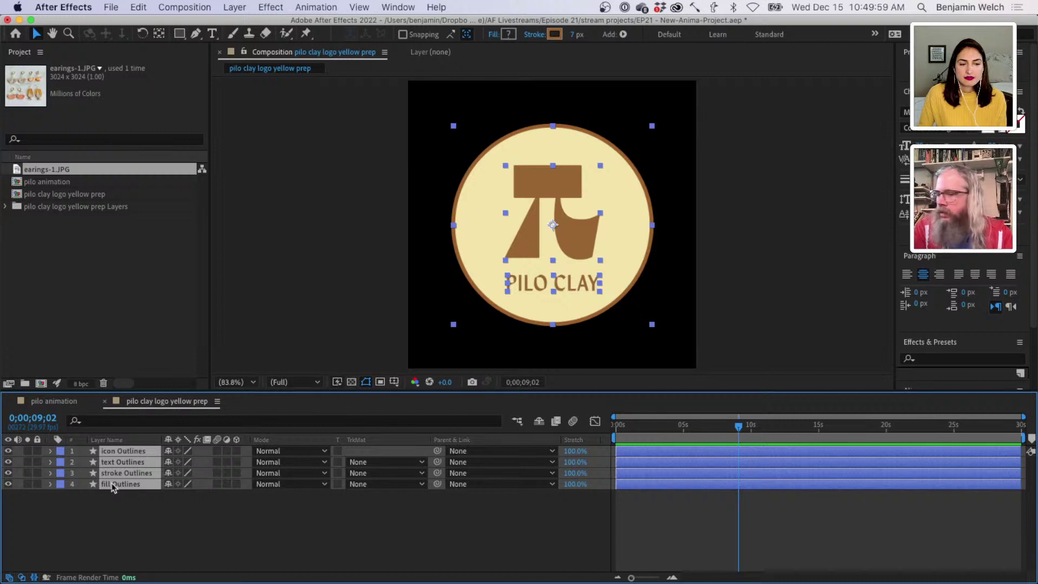
left_click(54, 401)
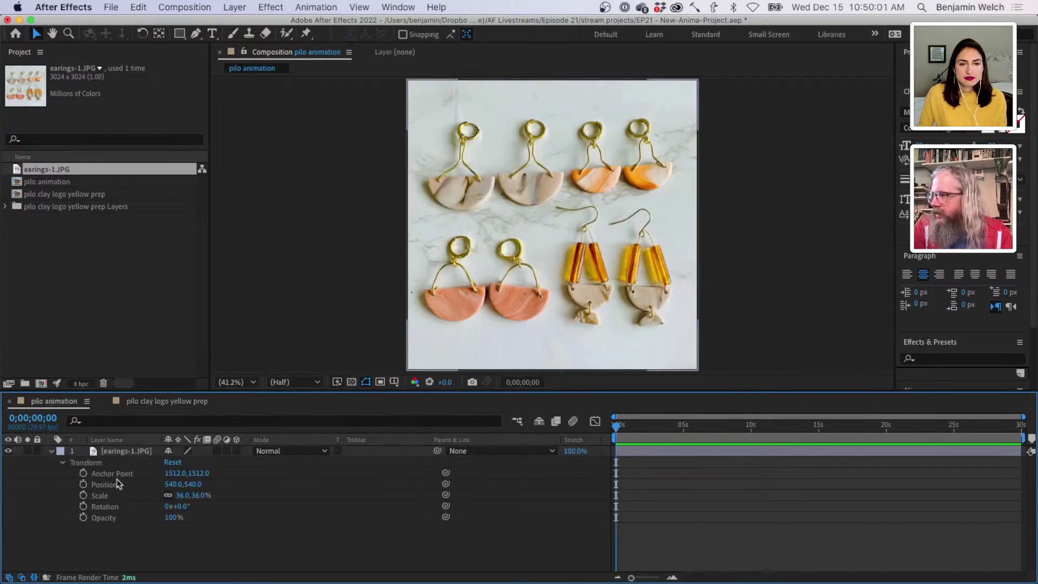
key("cmd+v")
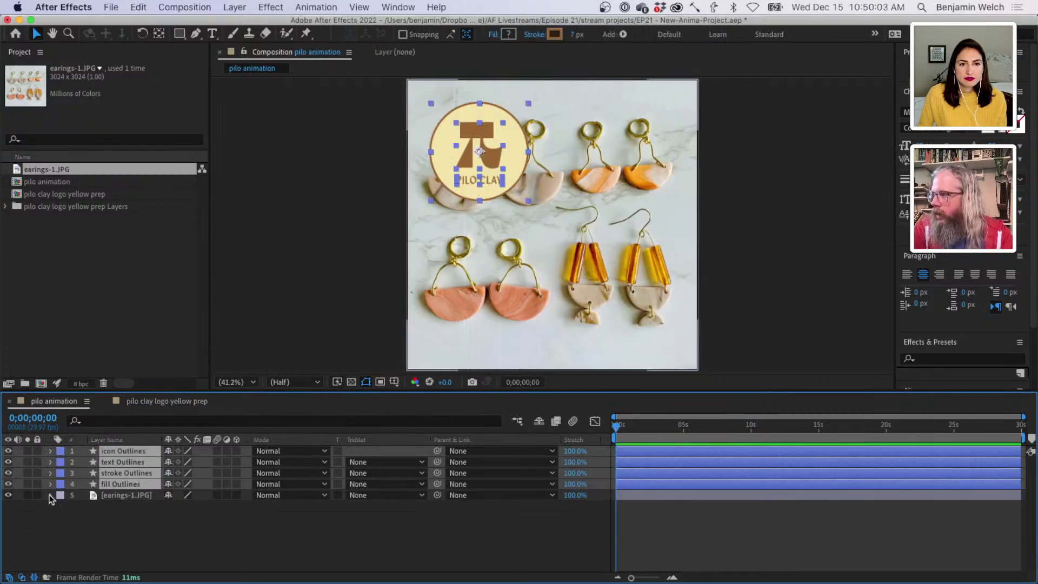
left_click(135, 528)
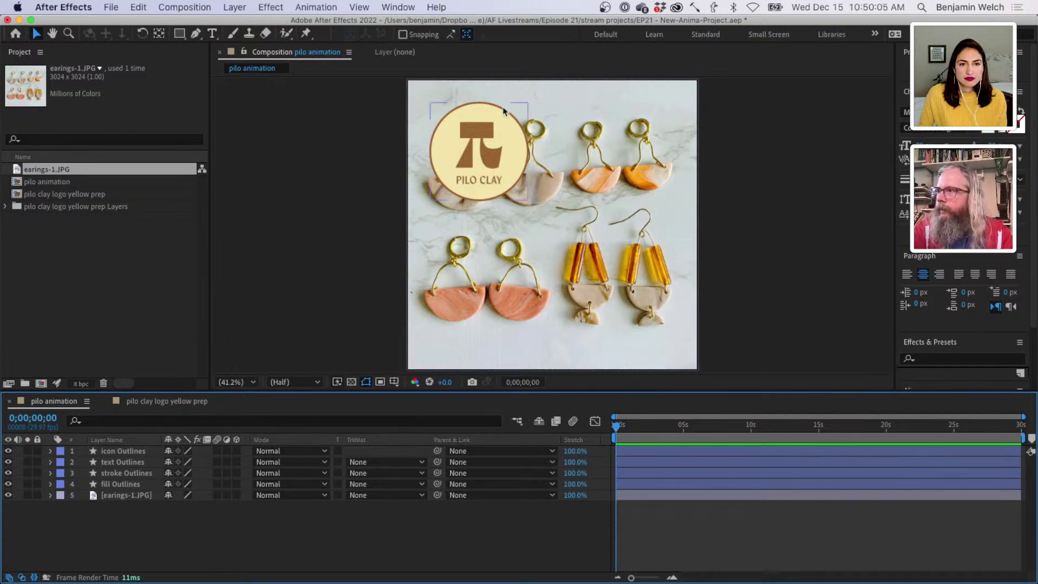
- Resize the pilo clay logo yellow prep composition to 1080 px wide by 1080 px high
left_click(175, 404)
left_click(810, 166)
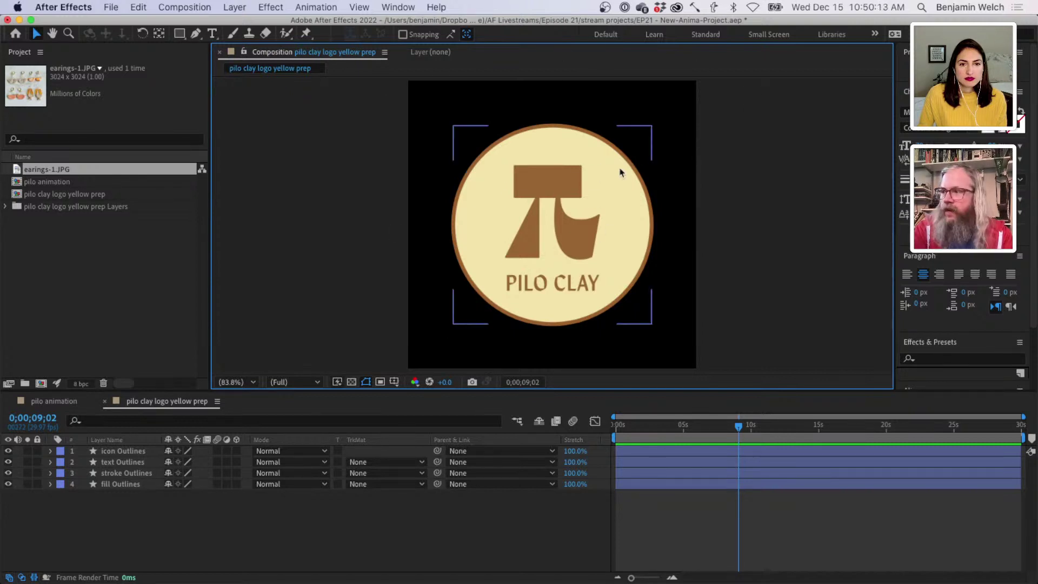
right_click(160, 406)
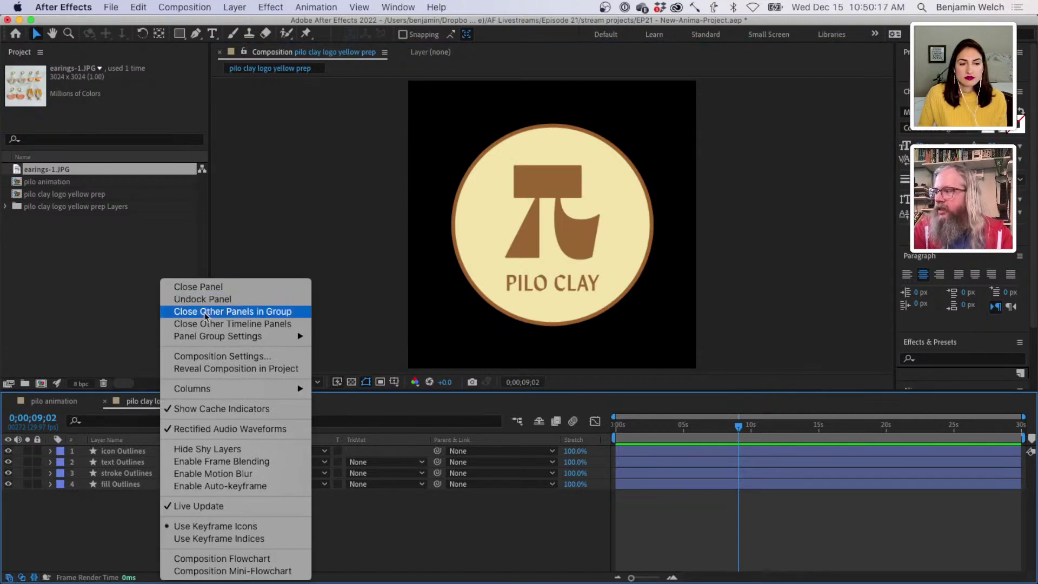
left_click(139, 524)
right_click(160, 454)
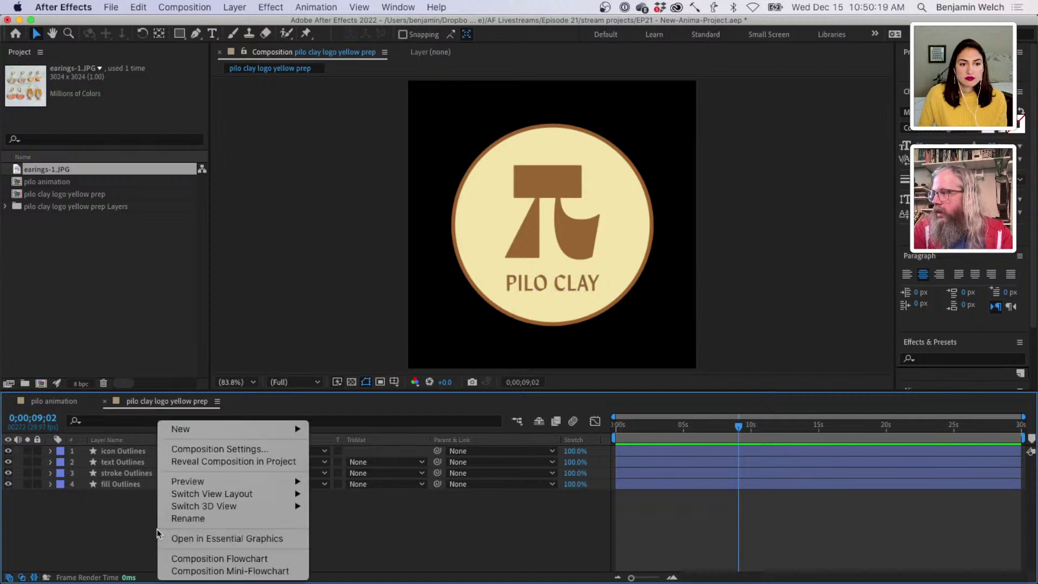
left_click(212, 454)
left_click(291, 177)
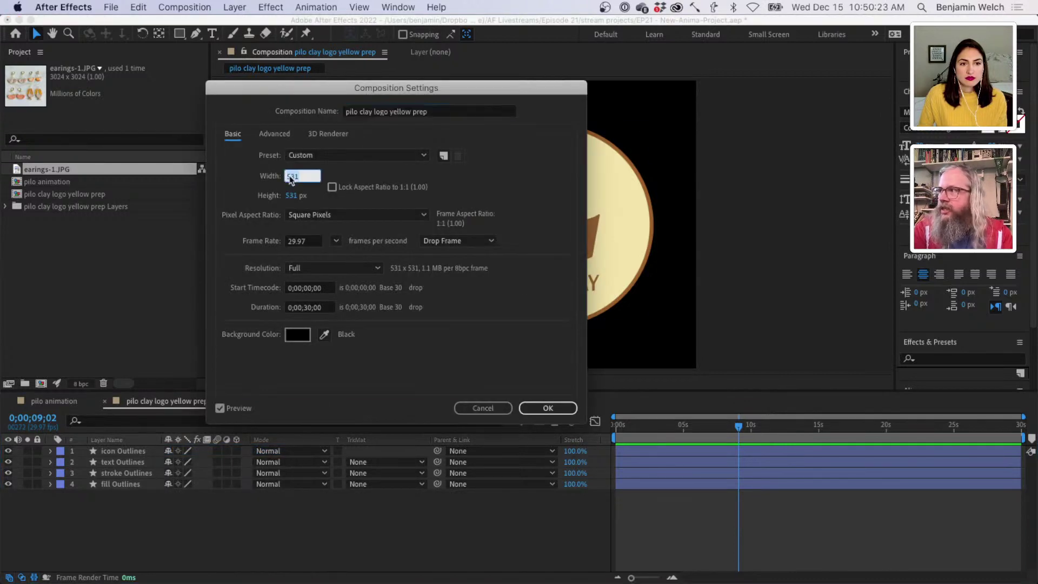
type("1080")
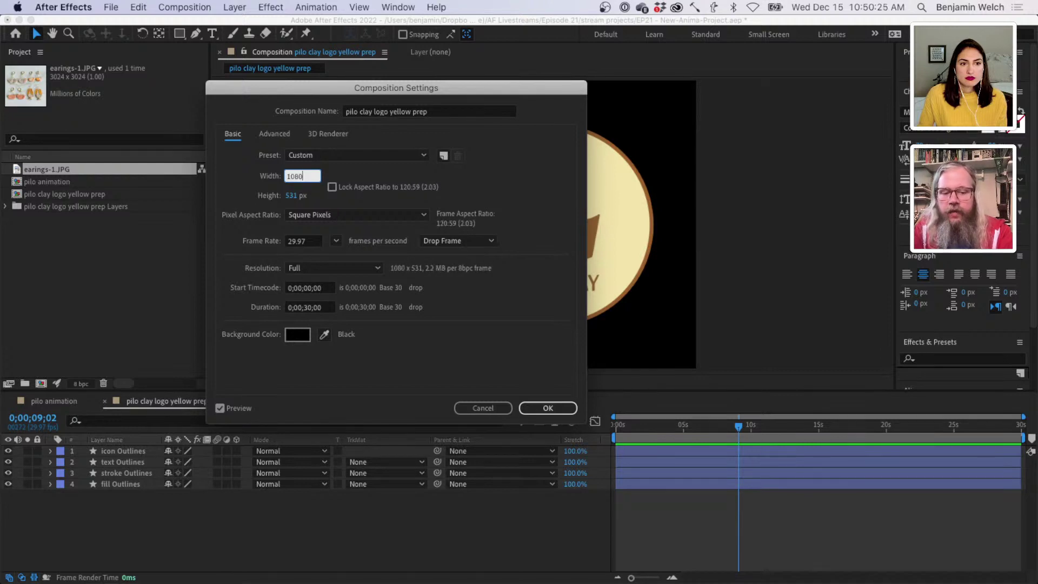
left_click(293, 196)
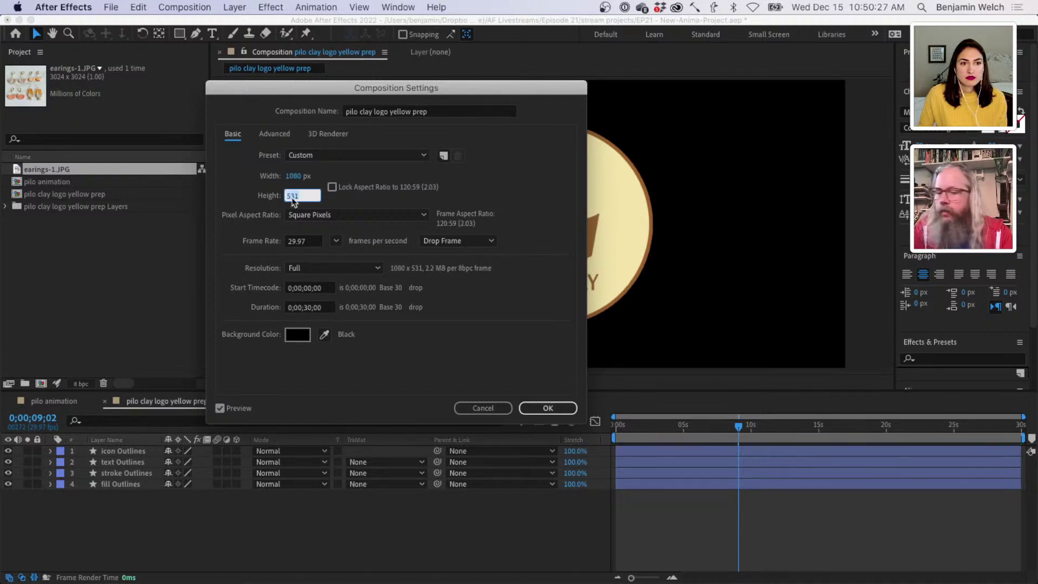
type("1080")
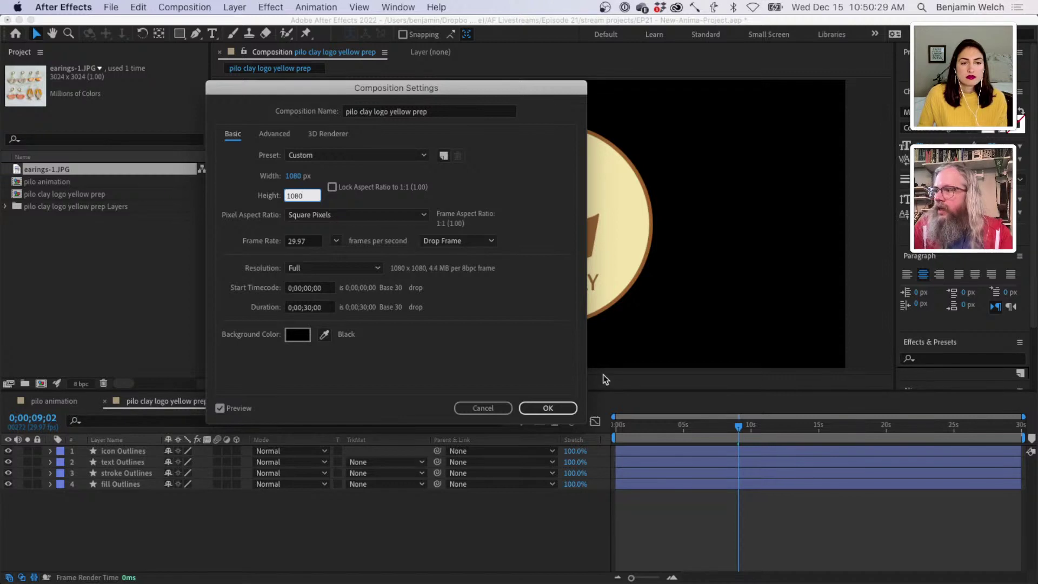
left_click(552, 408)
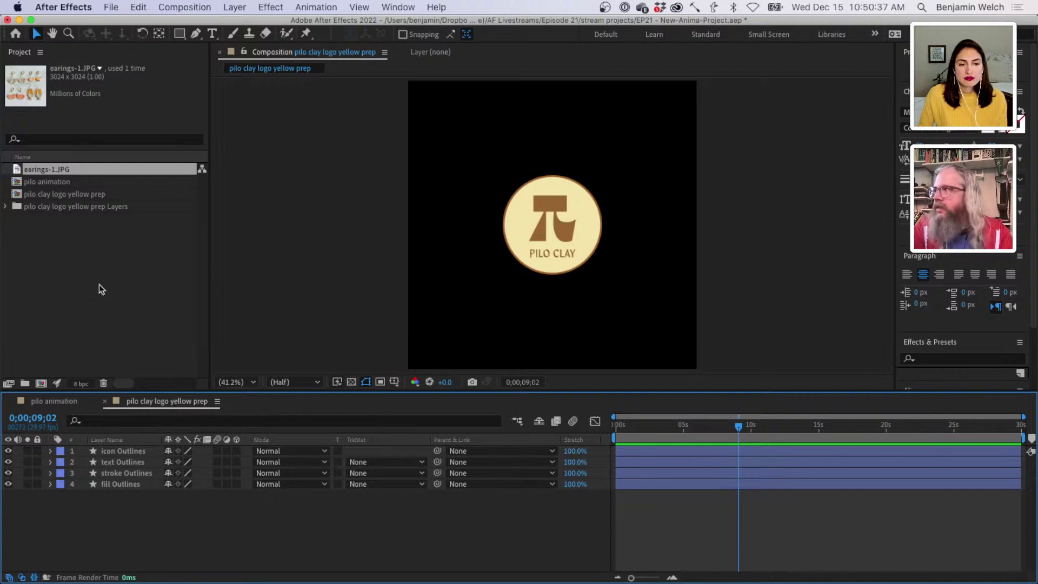
- Rename the pilo clay logo yellow prep composition to "logo all" in the project
left_click(79, 196)
key("Return")
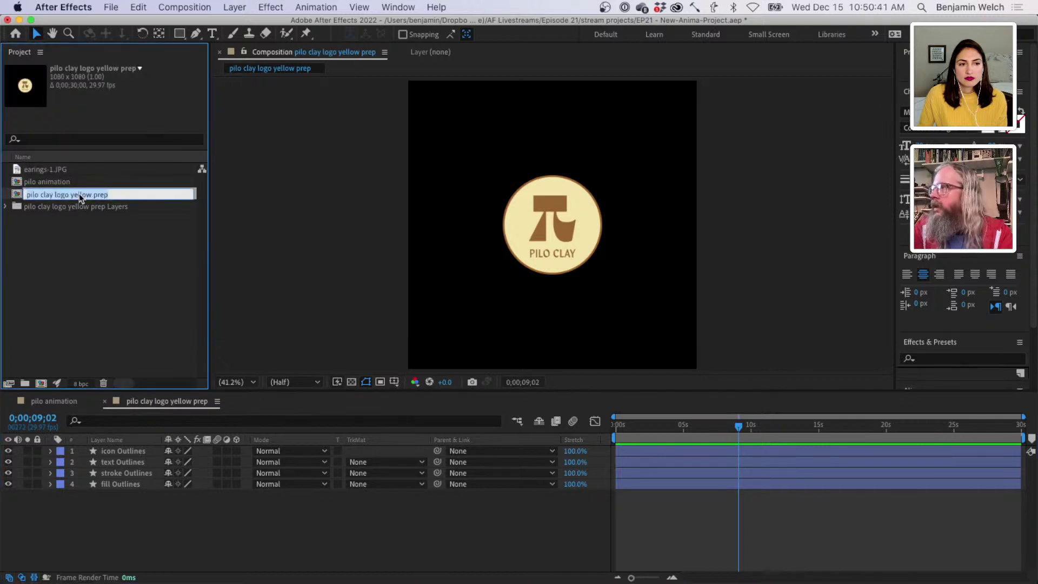
type("logo all")
key("Return")
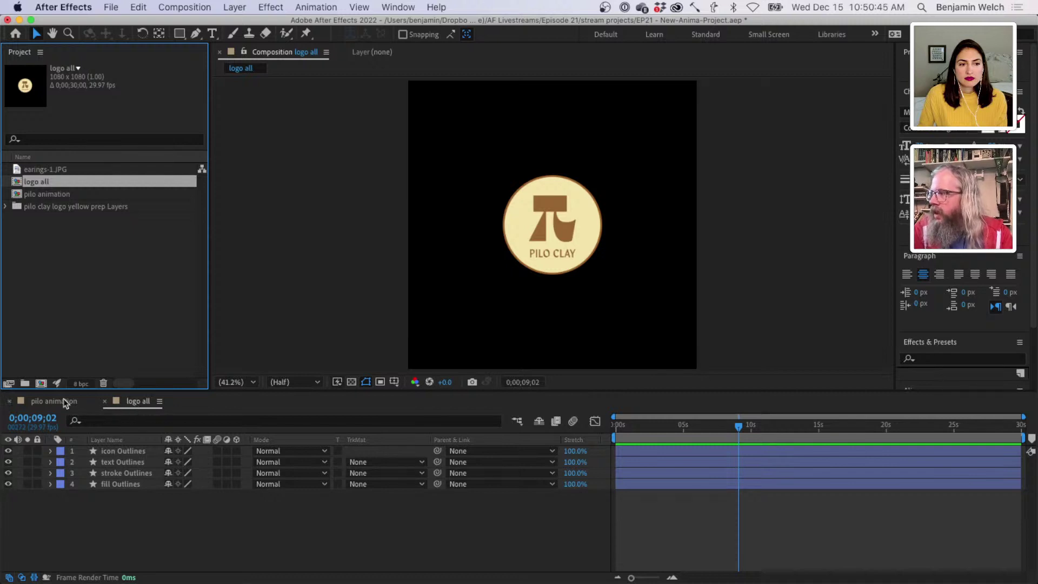
- Add the logo all composition as a layer at the end of the pilo animation layer stack
left_click(68, 252)
left_click(37, 186)
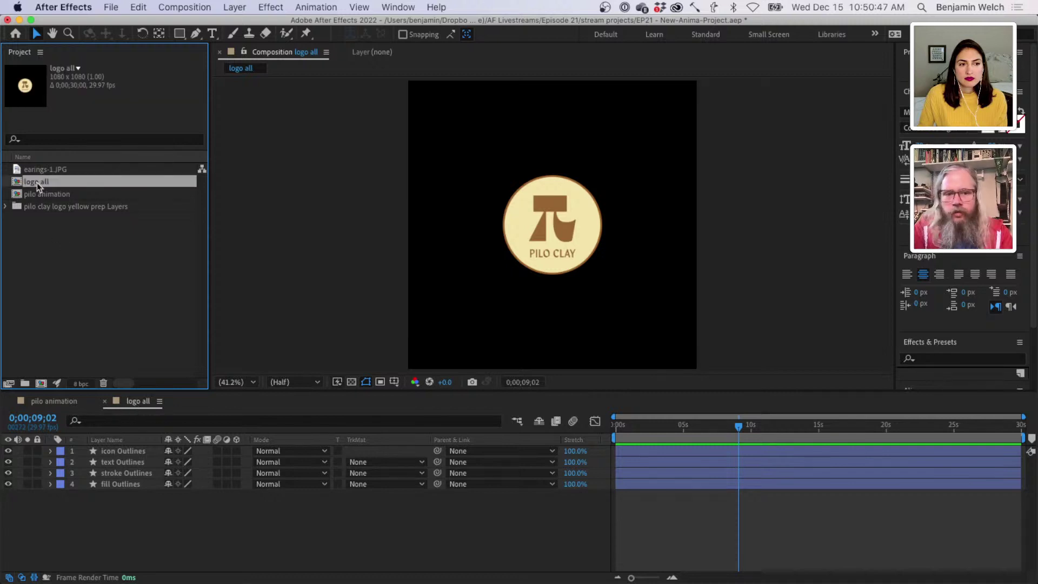
left_click(56, 401)
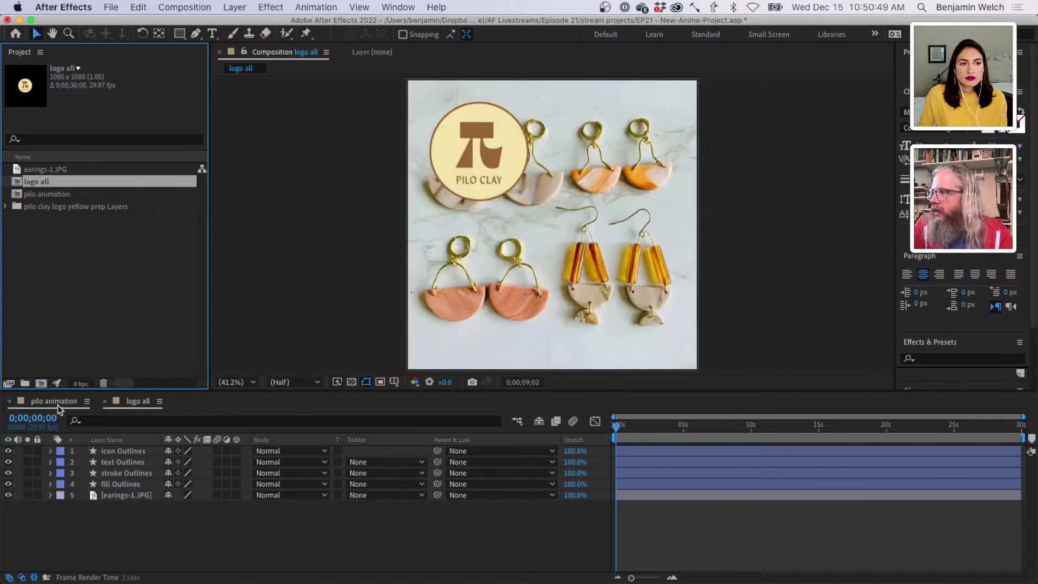
left_click_drag(20, 186, 73, 530)
- Delete the four Outlines layers from pilo animation and place the logo all layer above earings-1.JPG
left_click(113, 452)
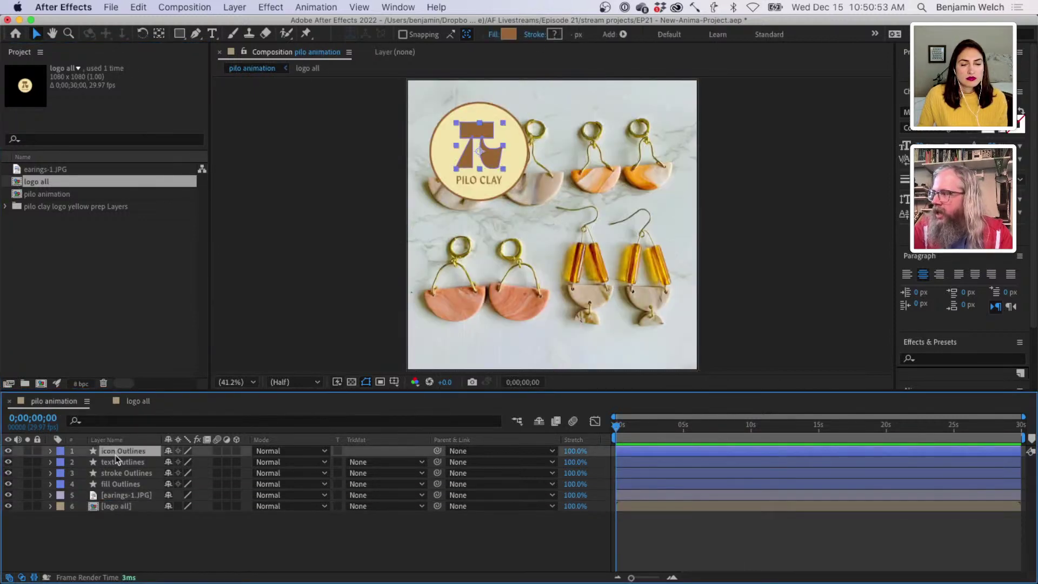
left_click(115, 483, "shift")
key("Delete")
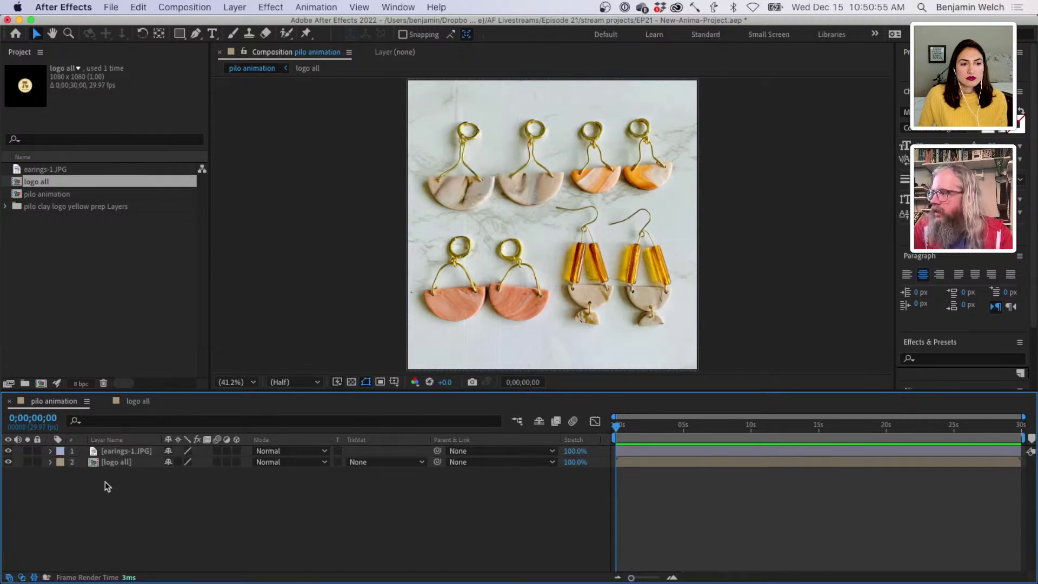
left_click_drag(97, 468, 102, 448)
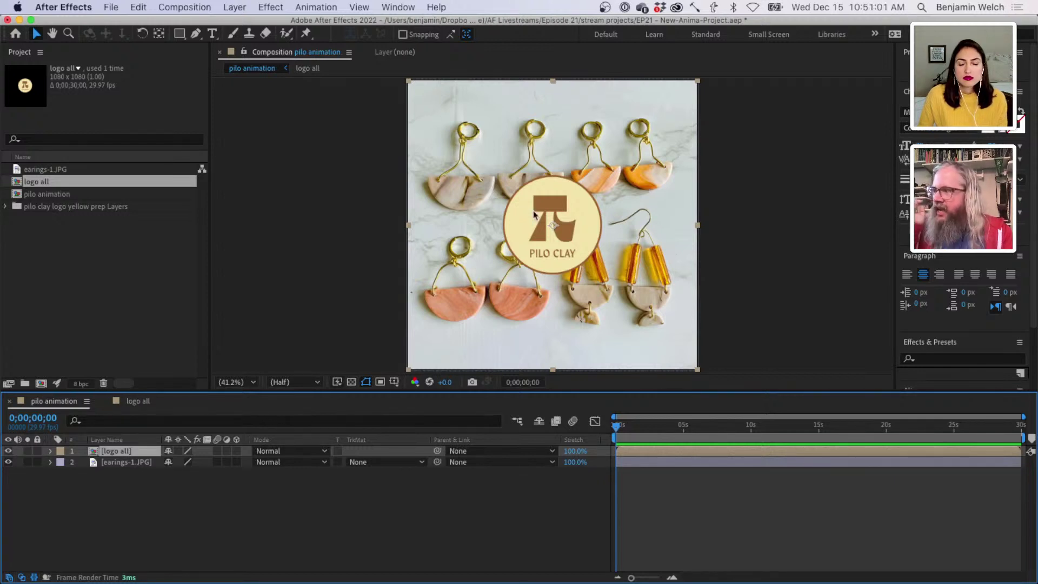
- Try delaying icon Outlines by about 2.5 seconds in logo all, check the effect in pilo animation, and restore the layer's start
left_click(141, 402)
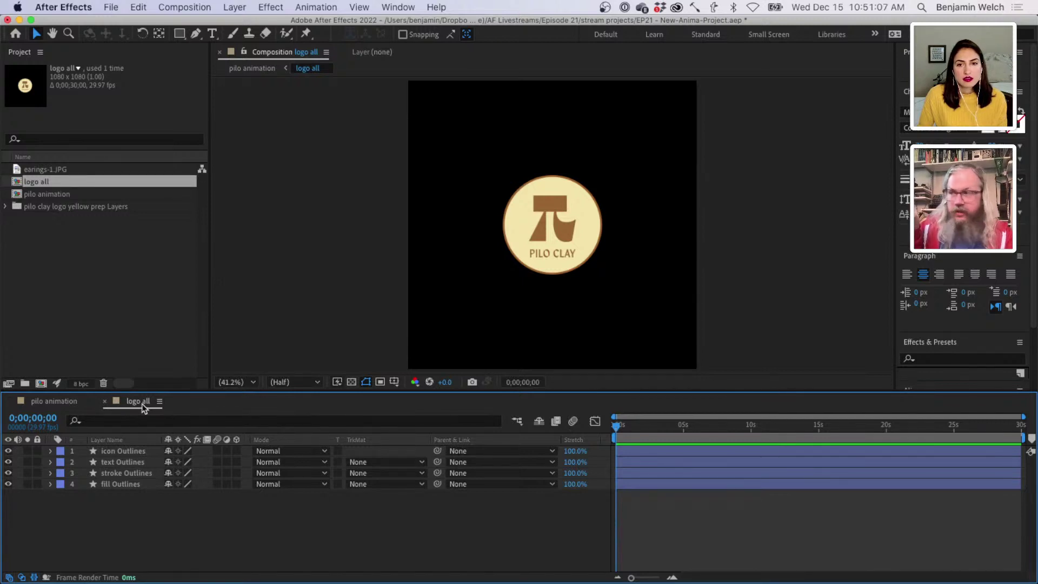
left_click(60, 403)
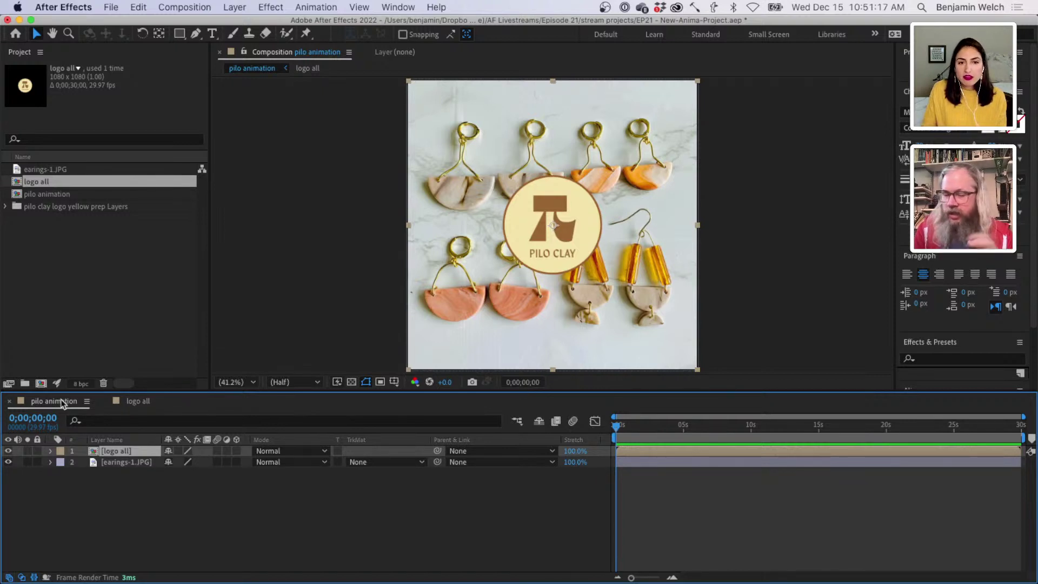
left_click(143, 401)
left_click(220, 484)
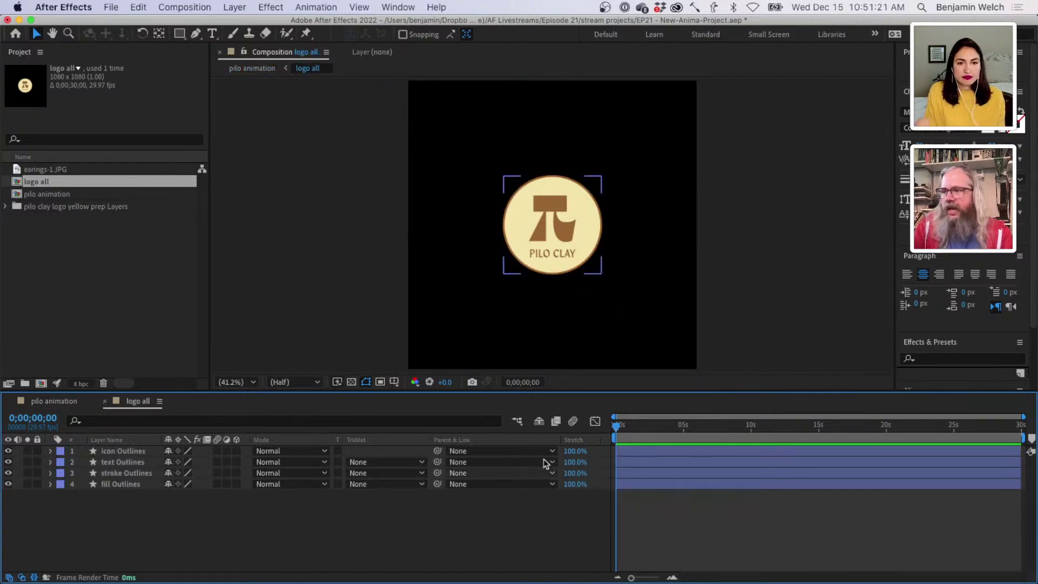
left_click(629, 451)
left_click_drag(629, 452, 665, 451)
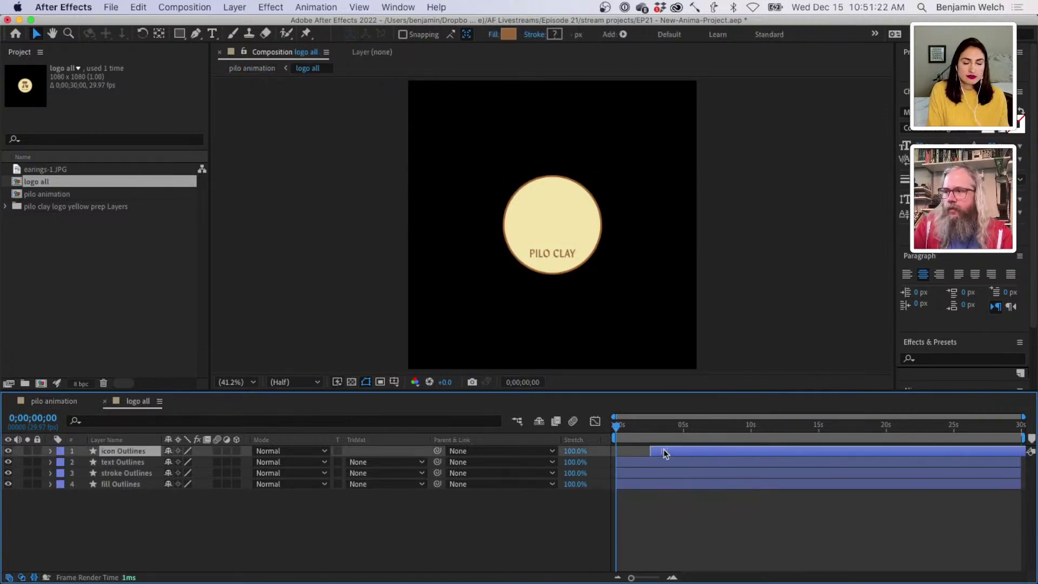
left_click(70, 401)
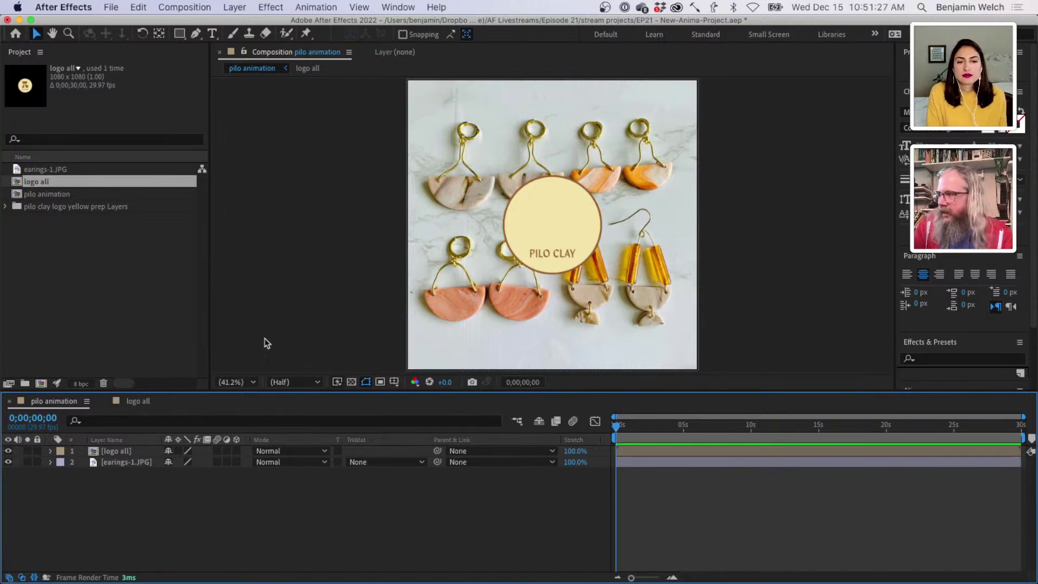
left_click(137, 412)
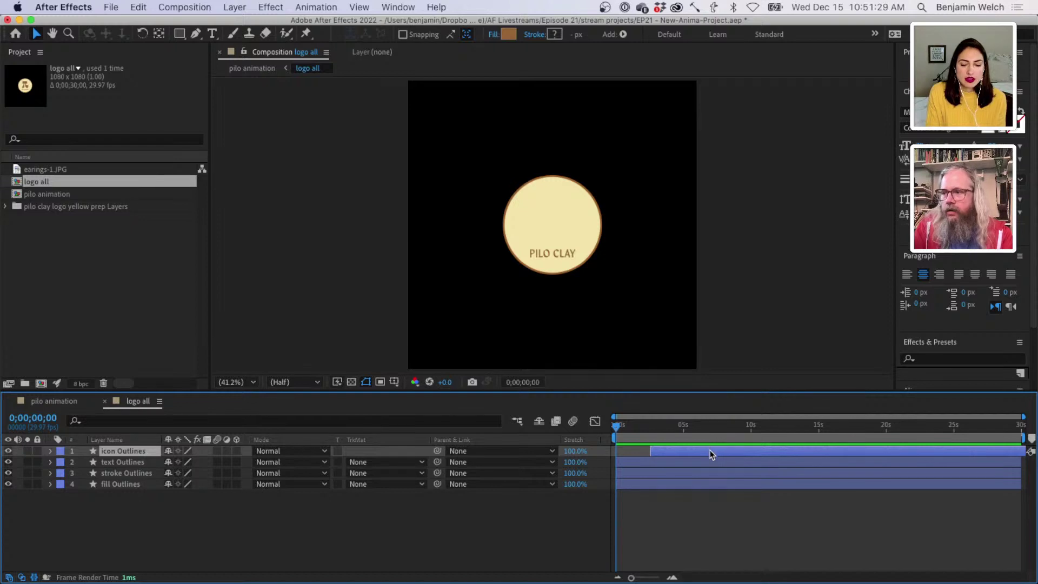
left_click_drag(712, 453, 677, 453)
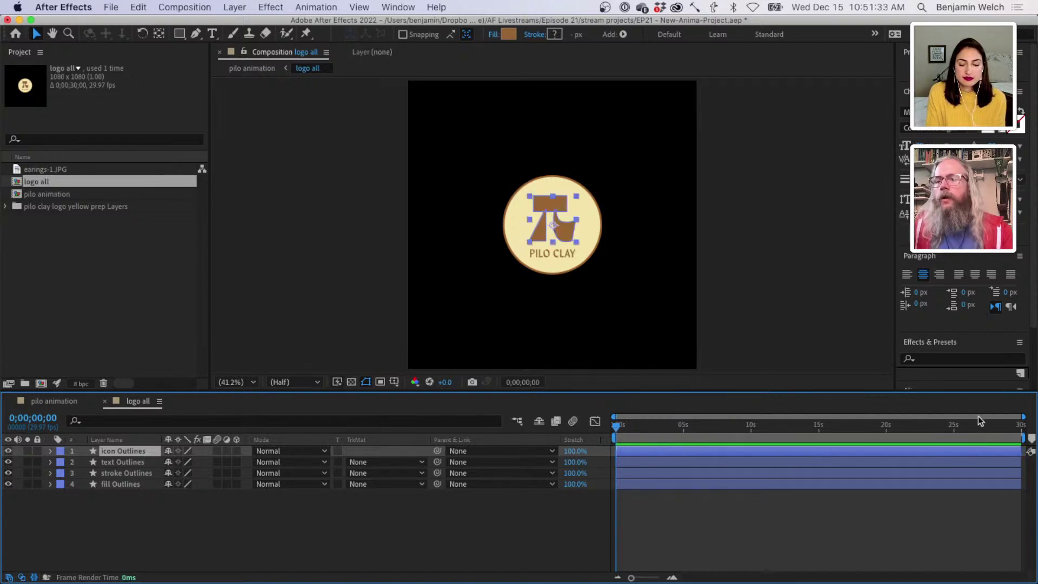
- Shorten the work area to end at about 5 seconds in both the logo all and pilo animation compositions
left_click(1018, 437)
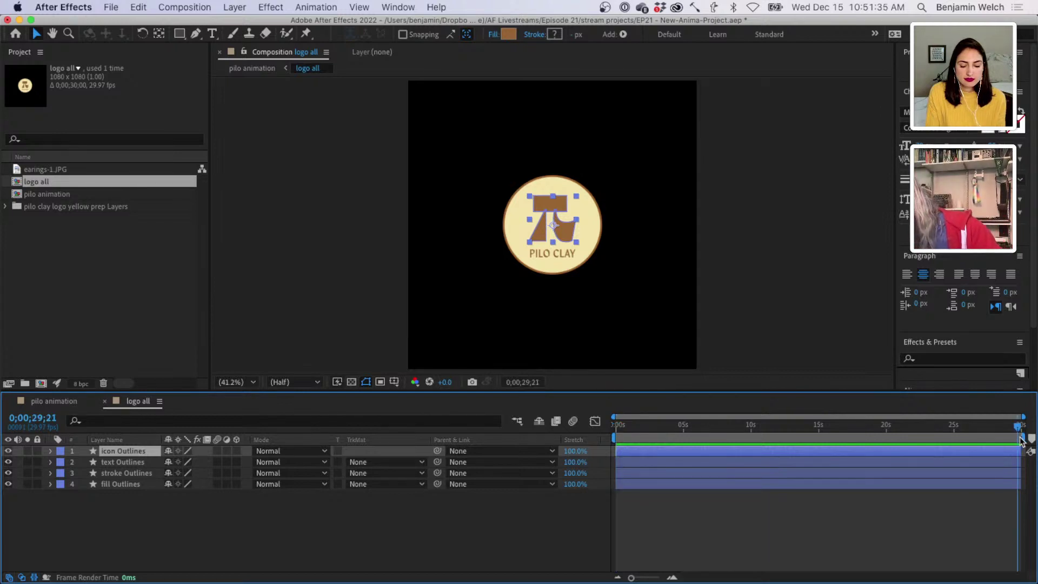
left_click_drag(1022, 437, 688, 455)
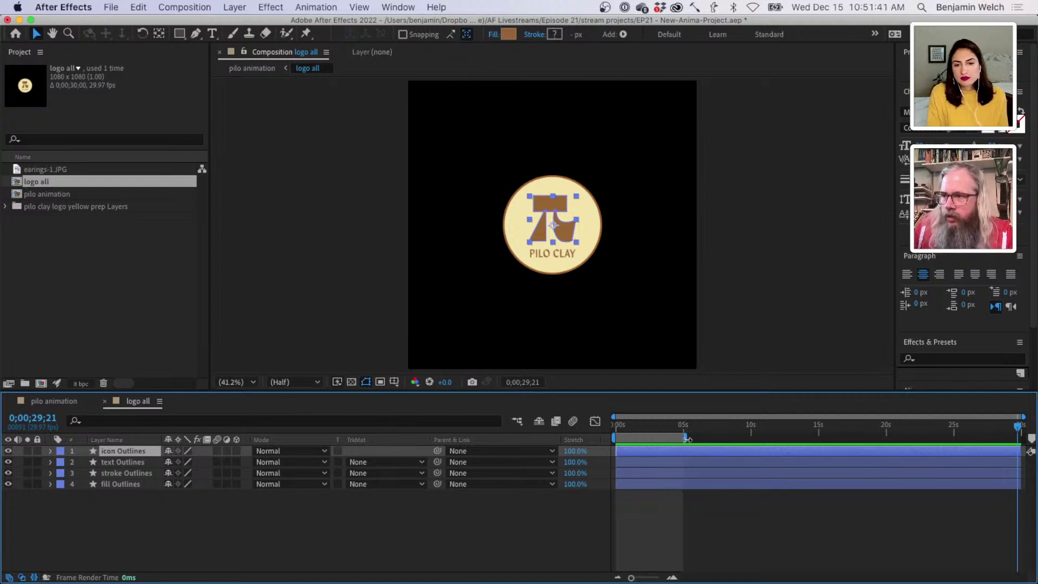
left_click(56, 403)
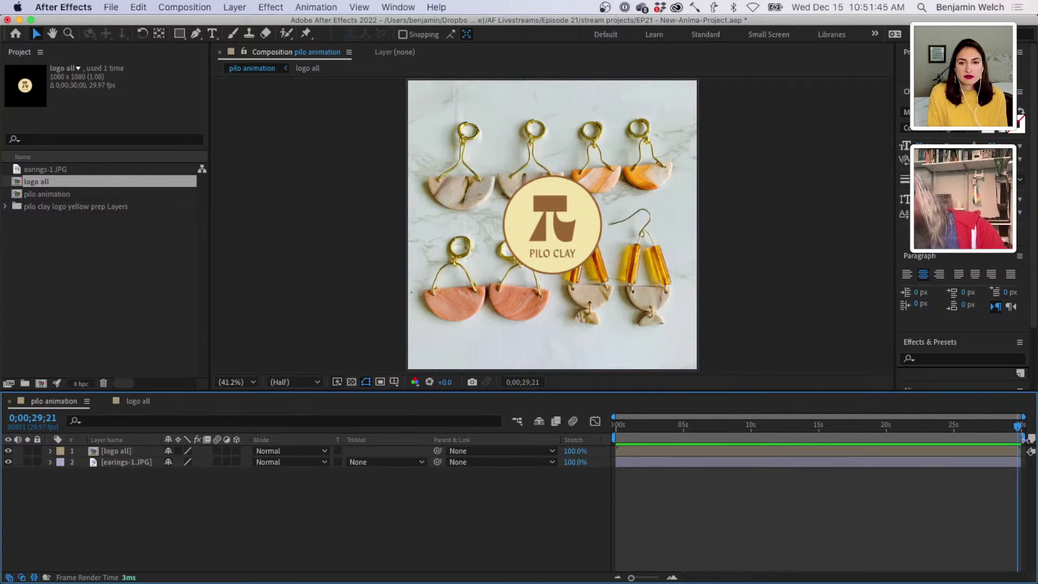
left_click_drag(1023, 439, 685, 439)
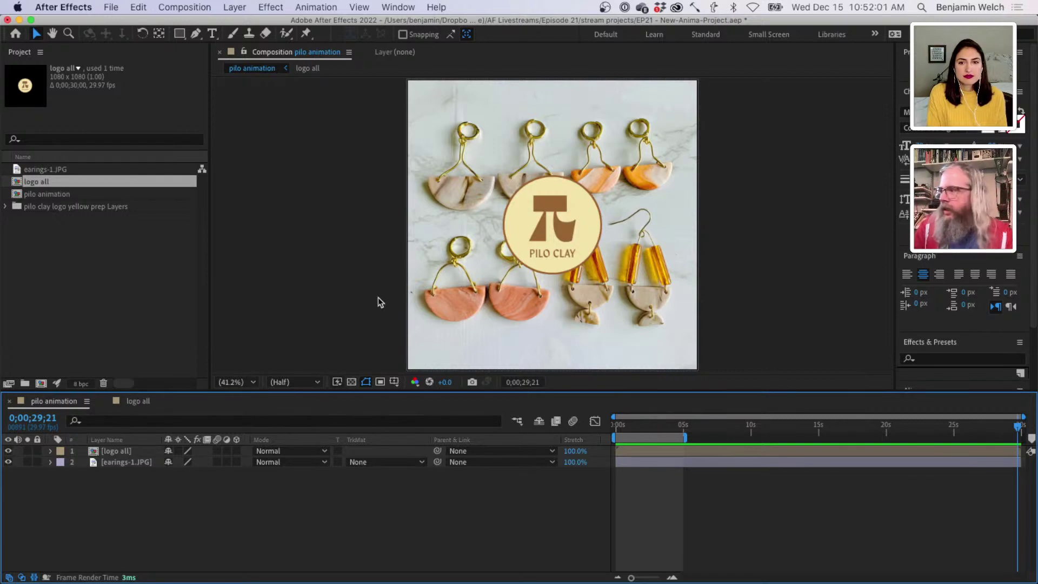
- Create a pale yellow 1080 by 1080 px solid named "BG-1" in pilo animation
right_click(238, 500)
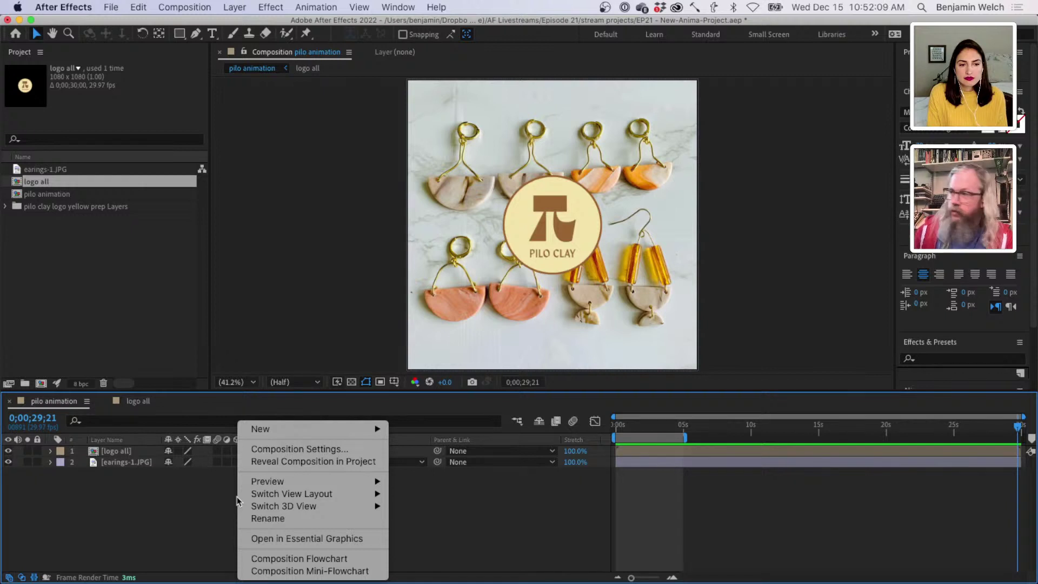
mouse_move(290, 431)
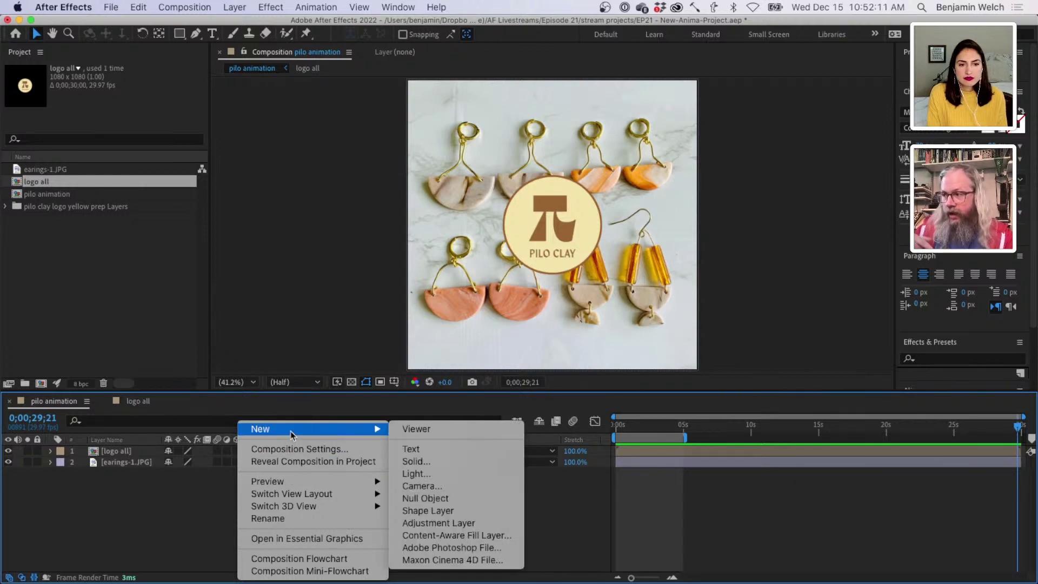
left_click(426, 460)
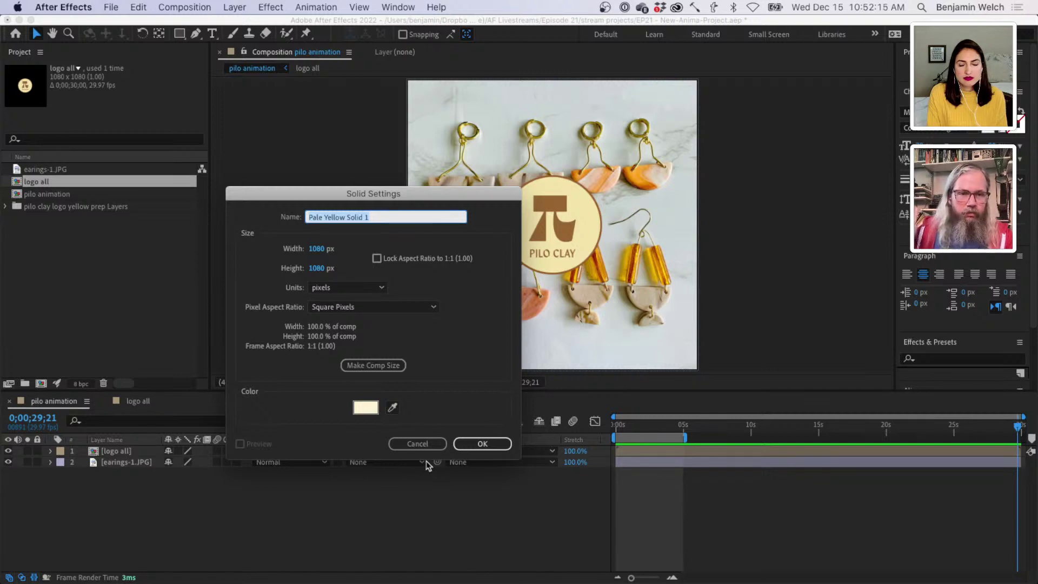
type("BG")
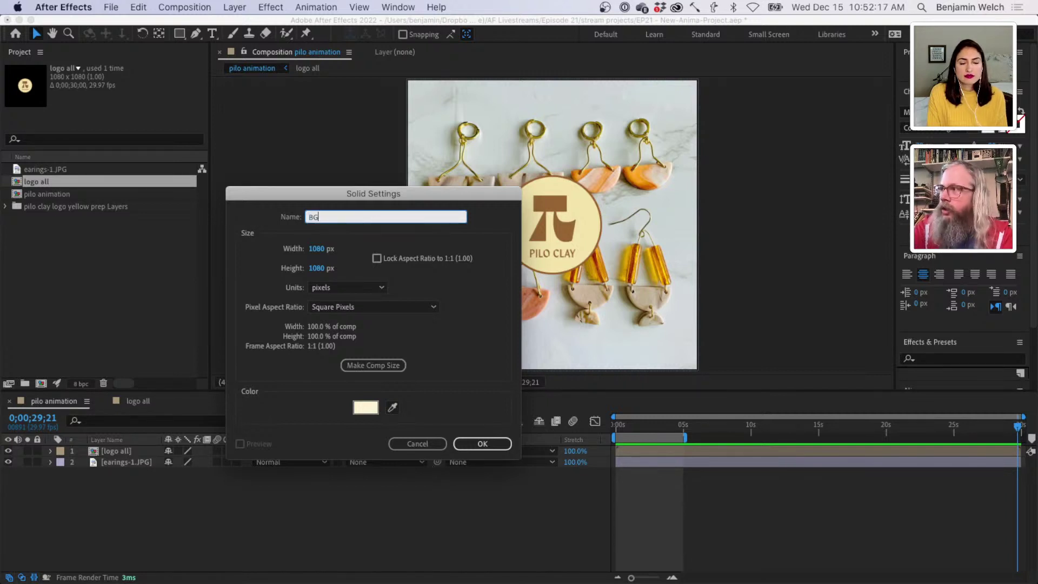
type("-1")
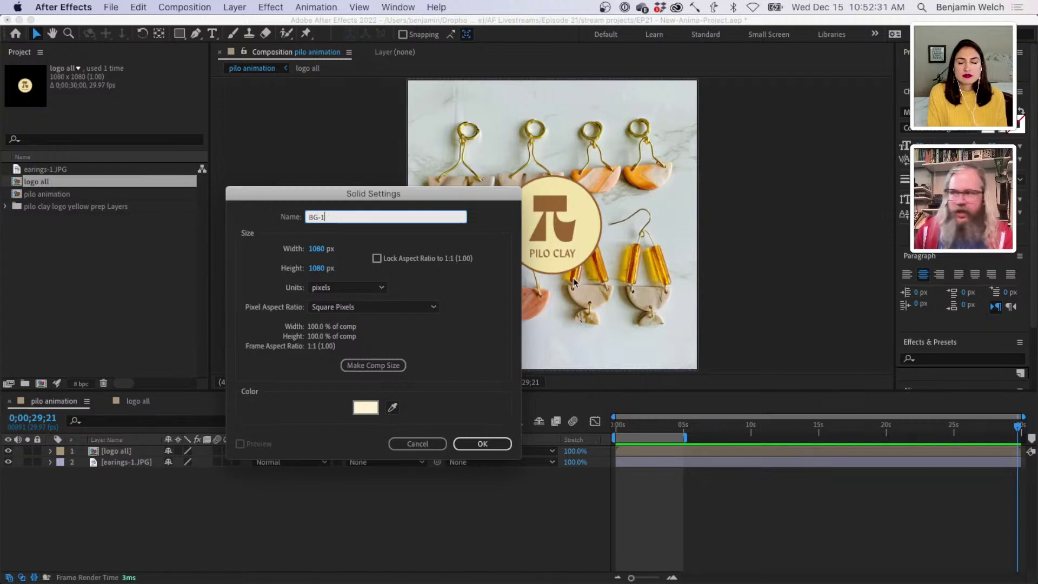
left_click(492, 444)
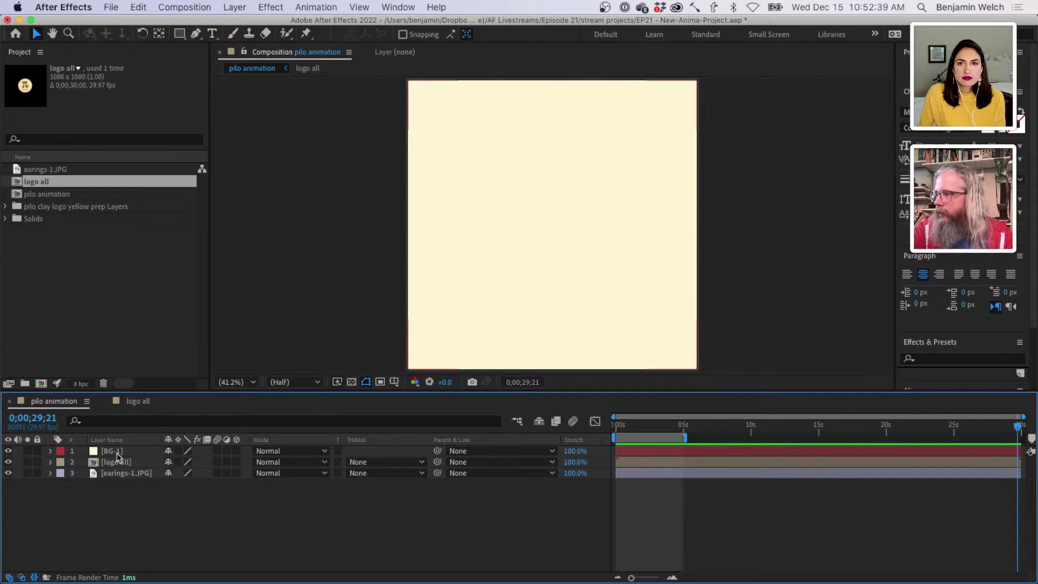
- Reorder the BG-1 solid so it sits below logo all and above the earring photo
left_click_drag(116, 452, 116, 484)
left_click(133, 498)
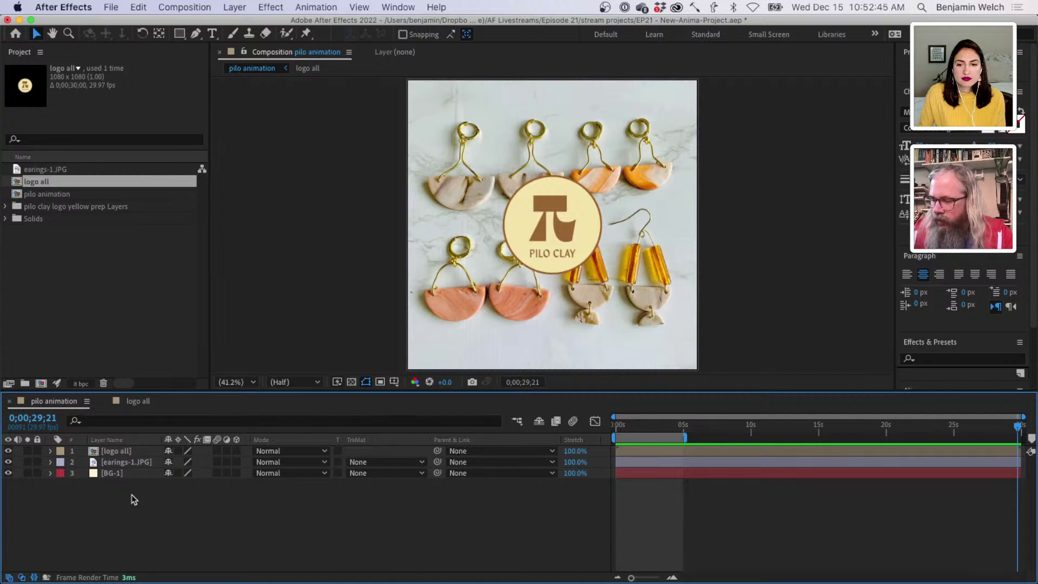
left_click(330, 313)
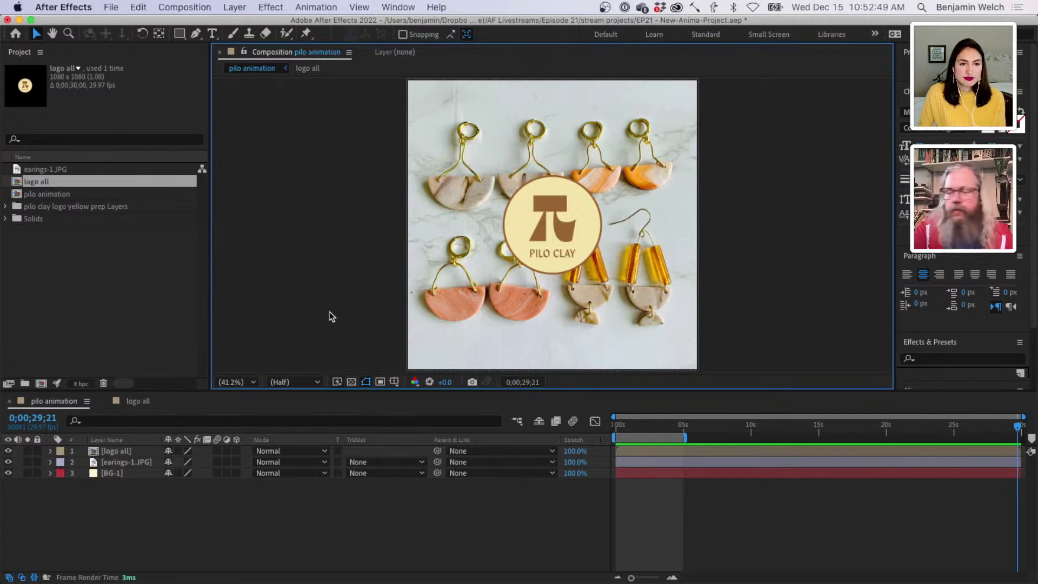
left_click_drag(140, 474, 141, 459)
left_click(312, 224)
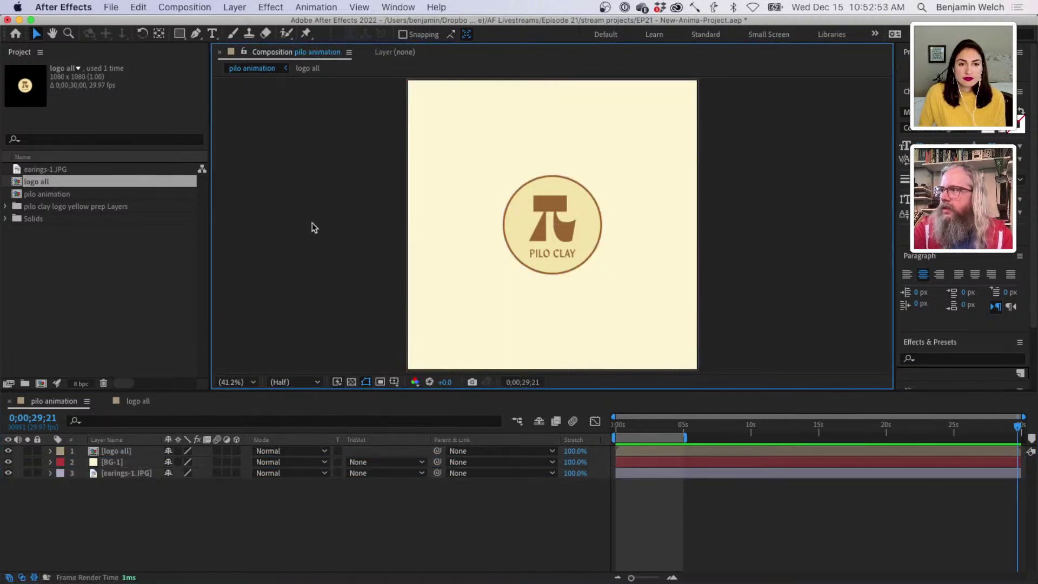
- Add the text "HOLIDAY SALE" below the logo with the Horizontal Type tool
left_click(212, 34)
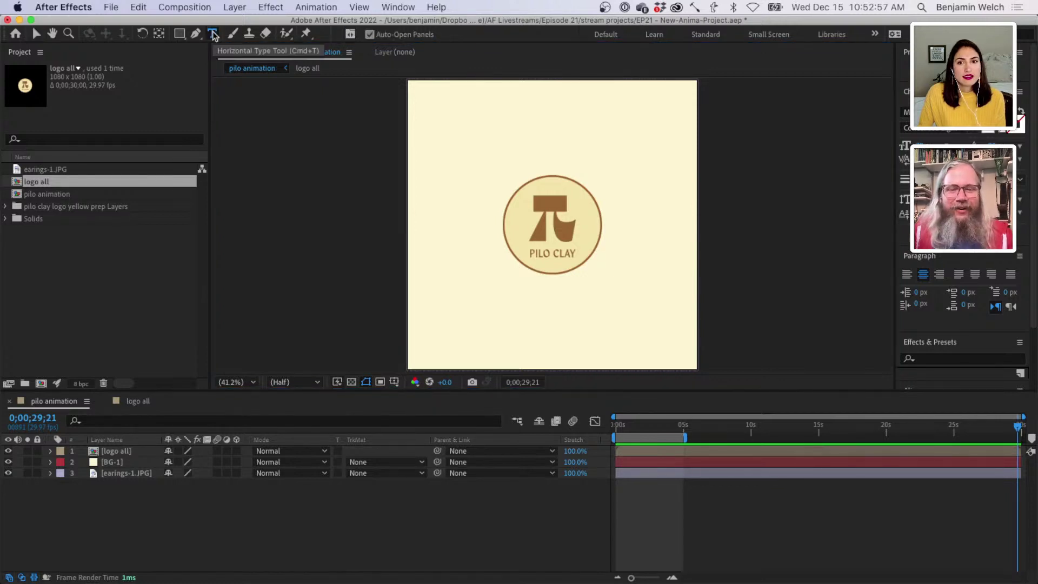
left_click(505, 306)
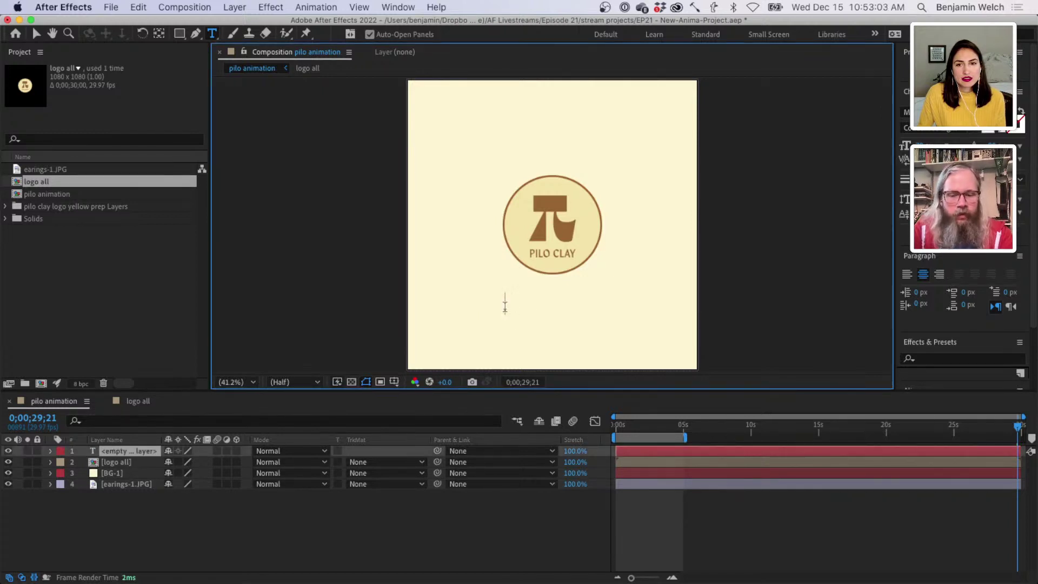
type("HOLIDAY")
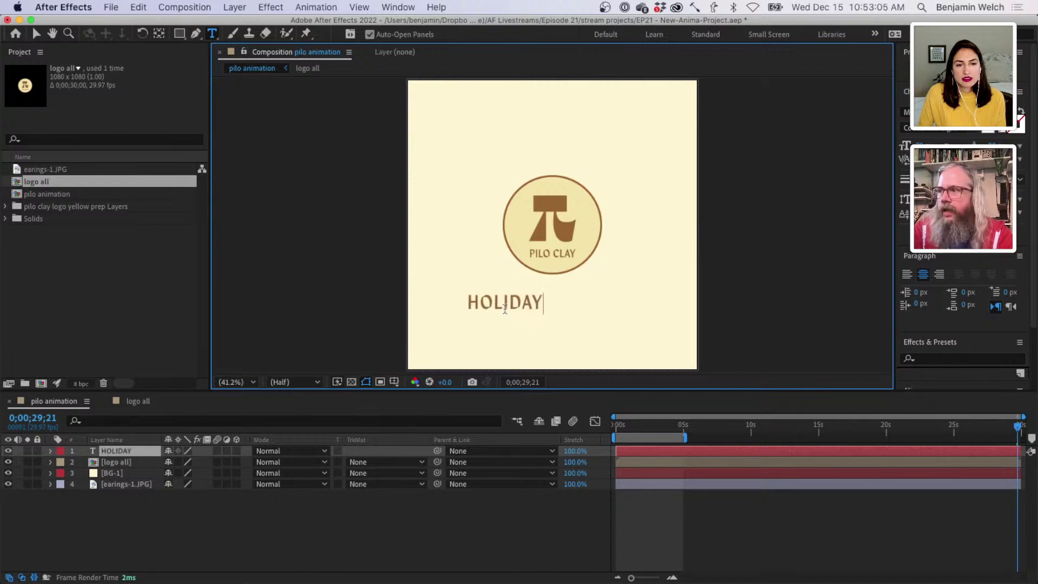
type(" SALE")
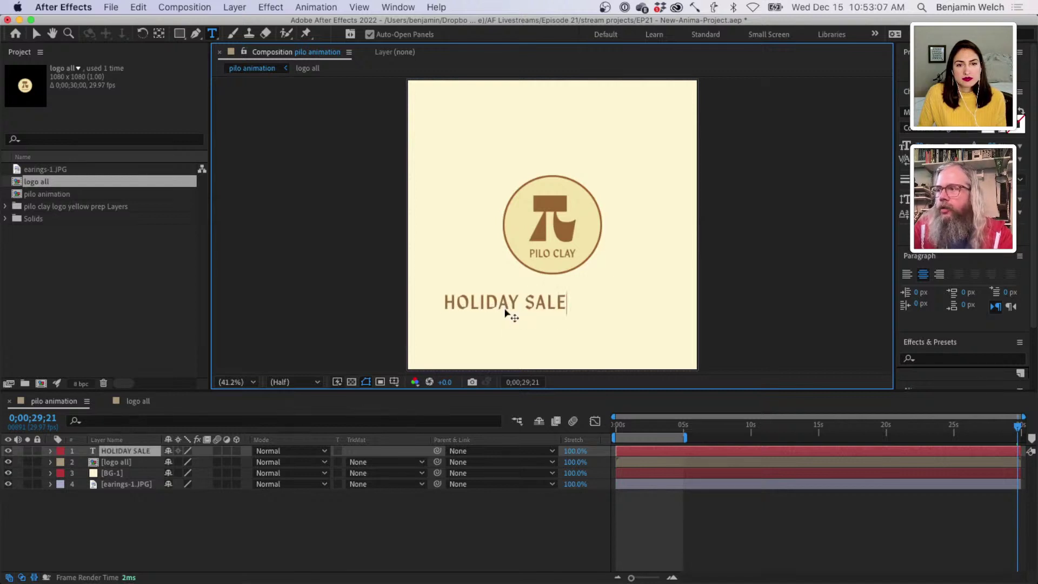
key("Escape")
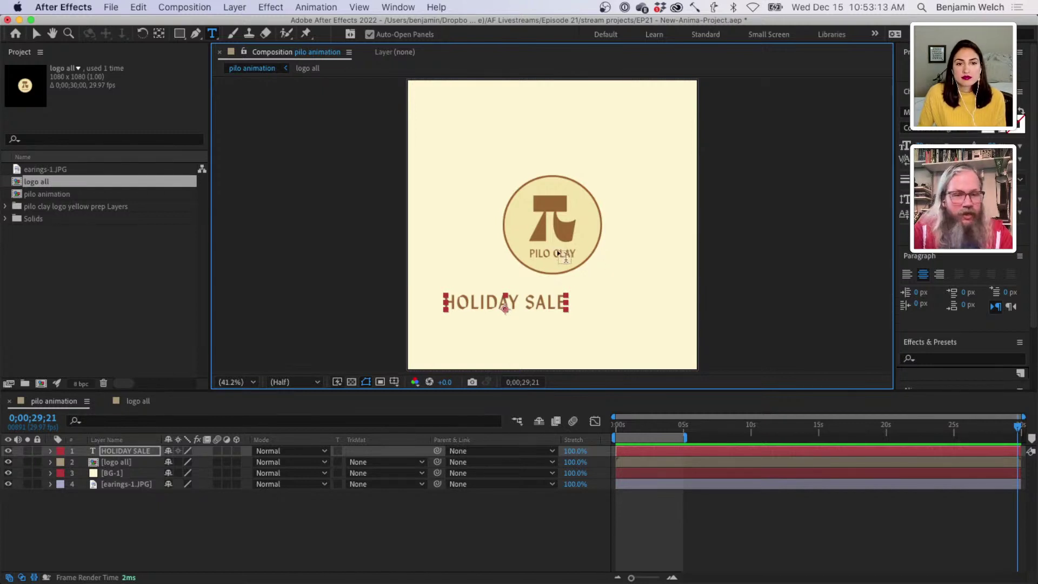
- Move the HOLIDAY SALE text under the logo and align it to the composition's horizontal center
key("v")
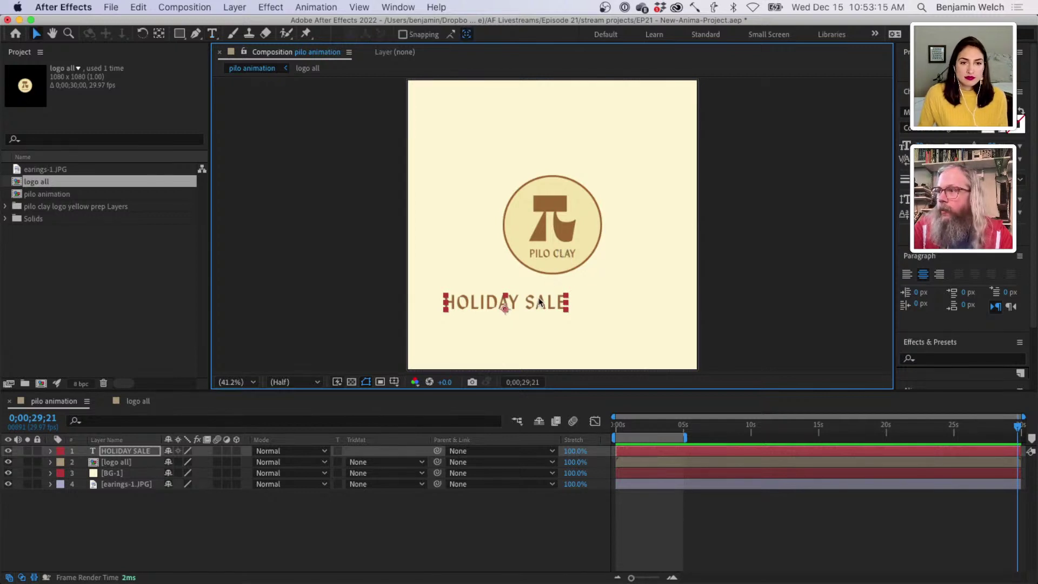
left_click_drag(550, 305, 592, 311)
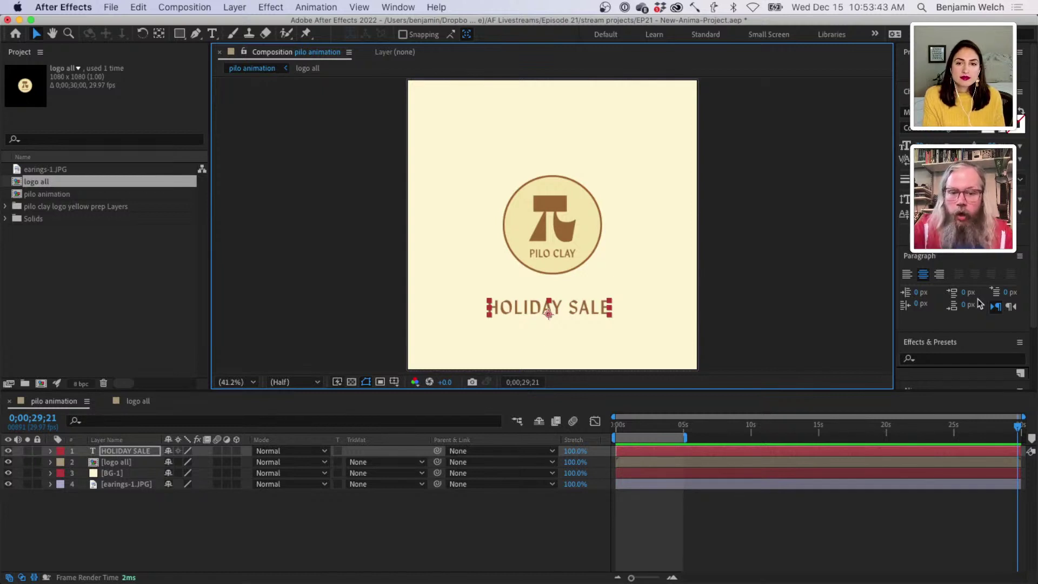
scroll(950, 308, "down", 3)
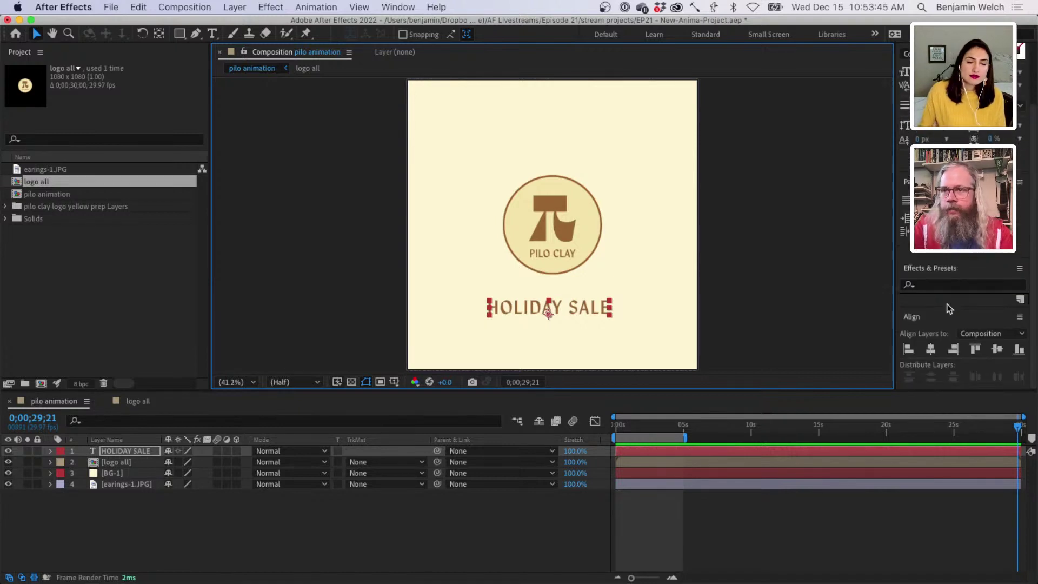
left_click(938, 350)
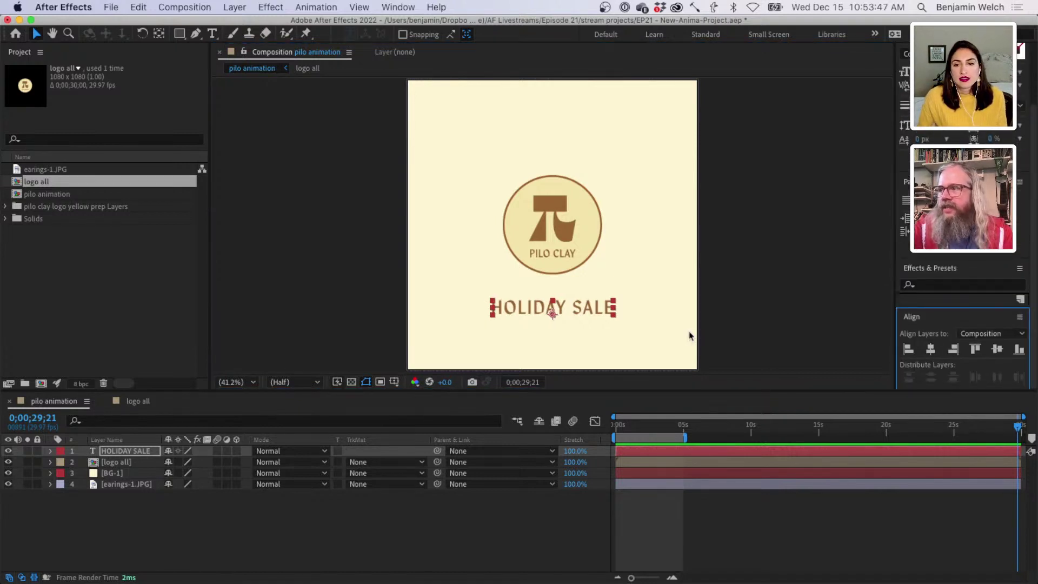
left_click(764, 309)
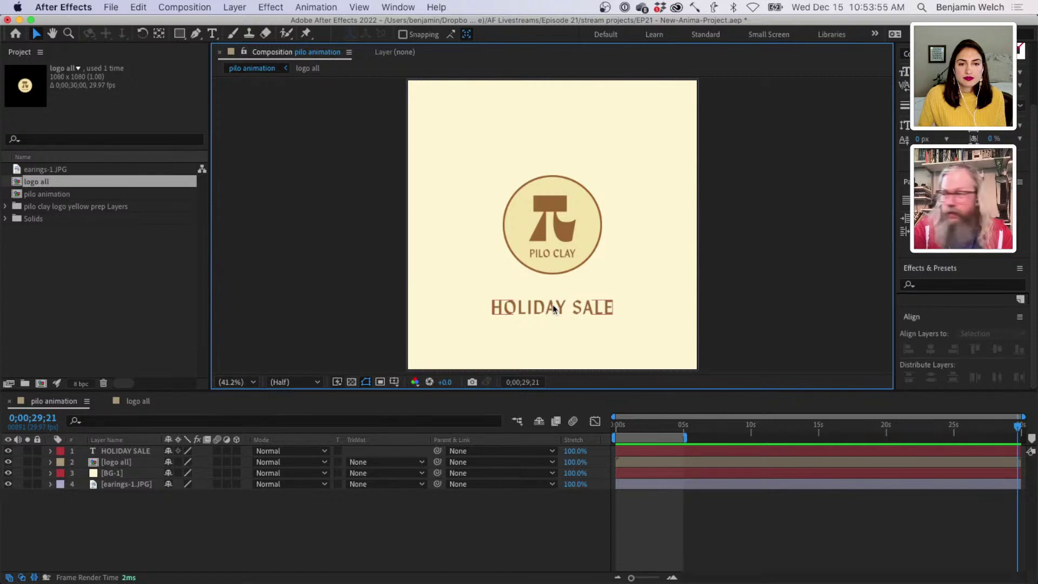
- Duplicate the HOLIDAY SALE text layer and change the copy's text to "25% off!"
left_click(132, 450)
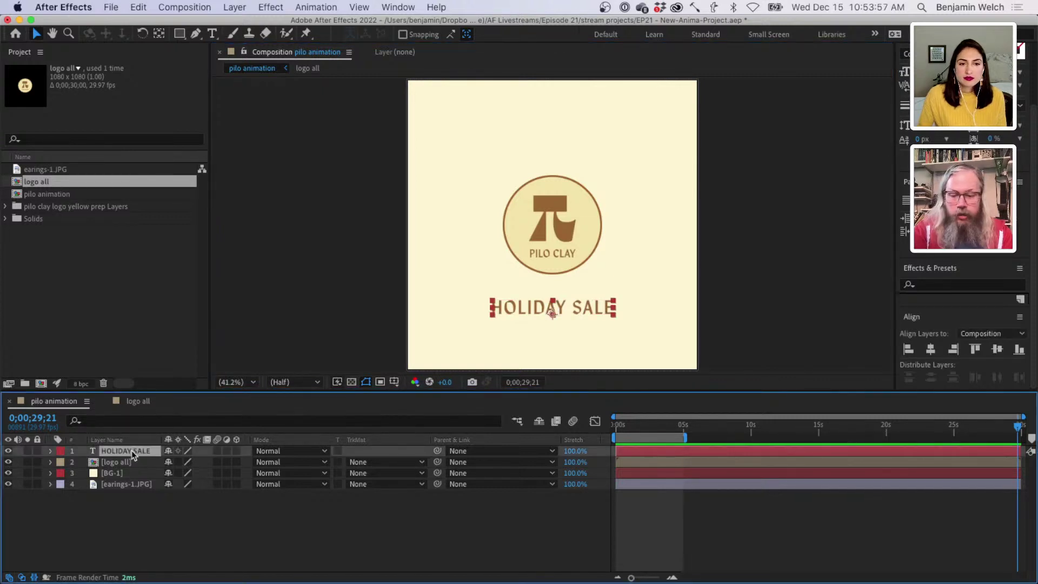
key("super+d")
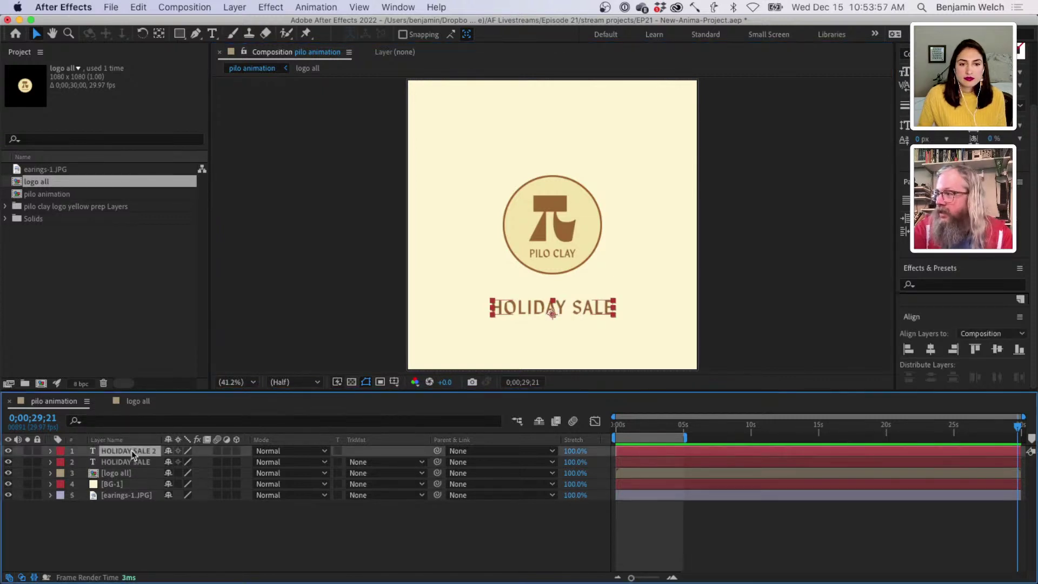
double_click(520, 309)
type("25% of")
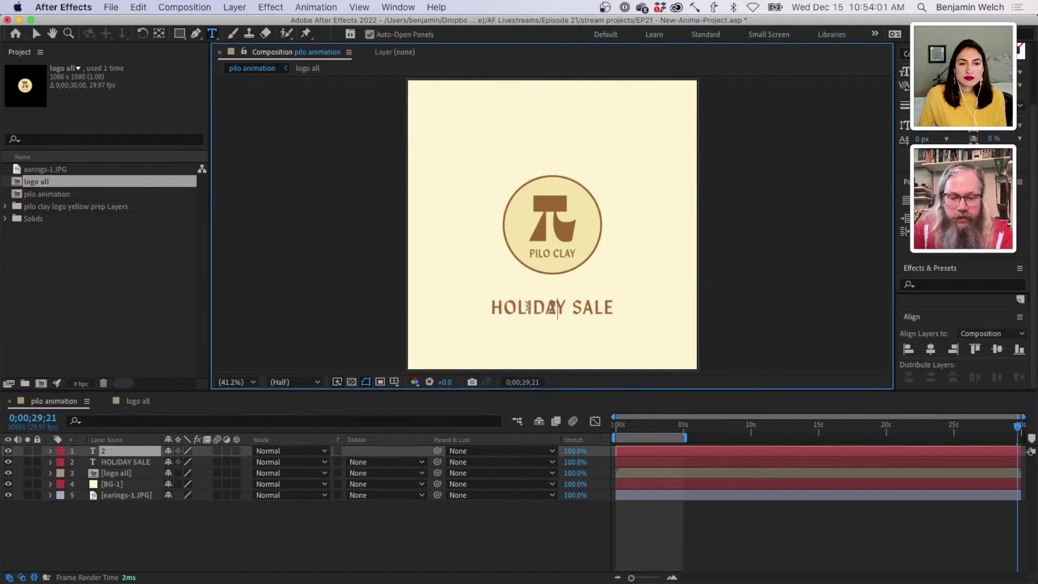
type("f!")
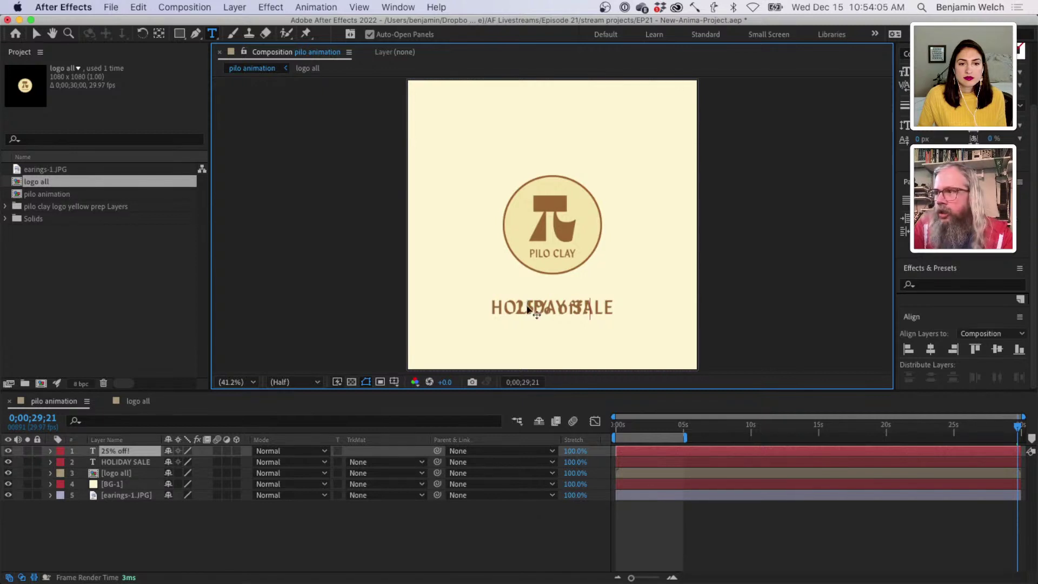
key("Escape")
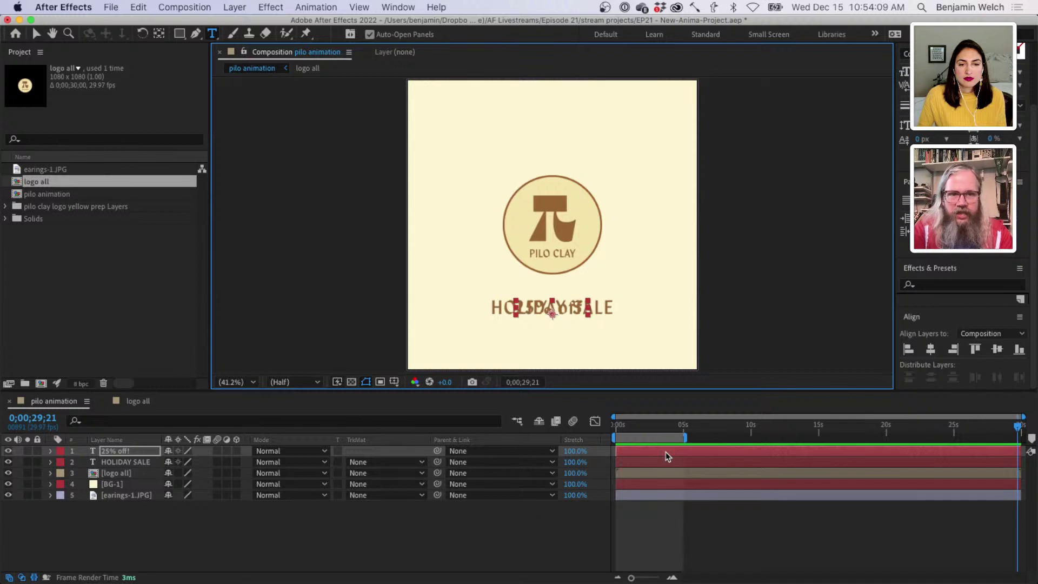
- Stagger the text layers in time, starting HOLIDAY SALE at about 2 seconds and 25% off! at about 3.5 seconds
left_click_drag(665, 456, 682, 455)
left_click(618, 427)
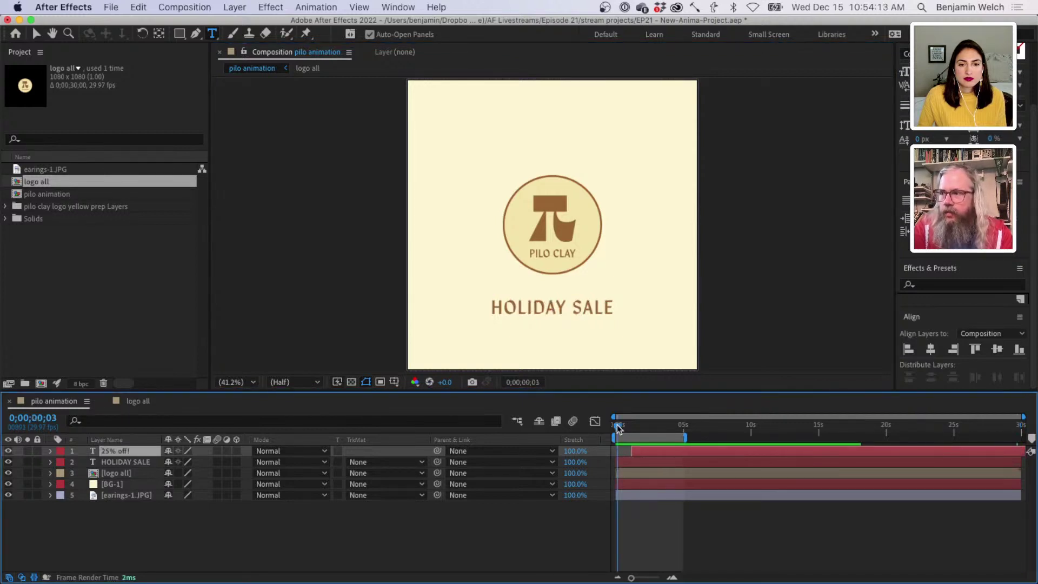
left_click_drag(618, 427, 699, 463)
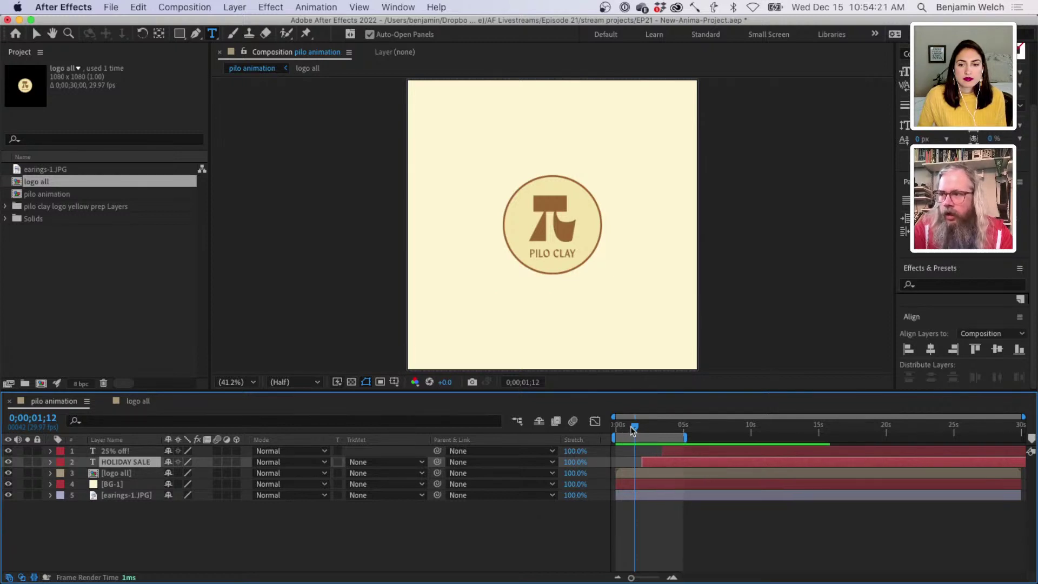
left_click_drag(634, 427, 609, 431)
left_click(579, 528)
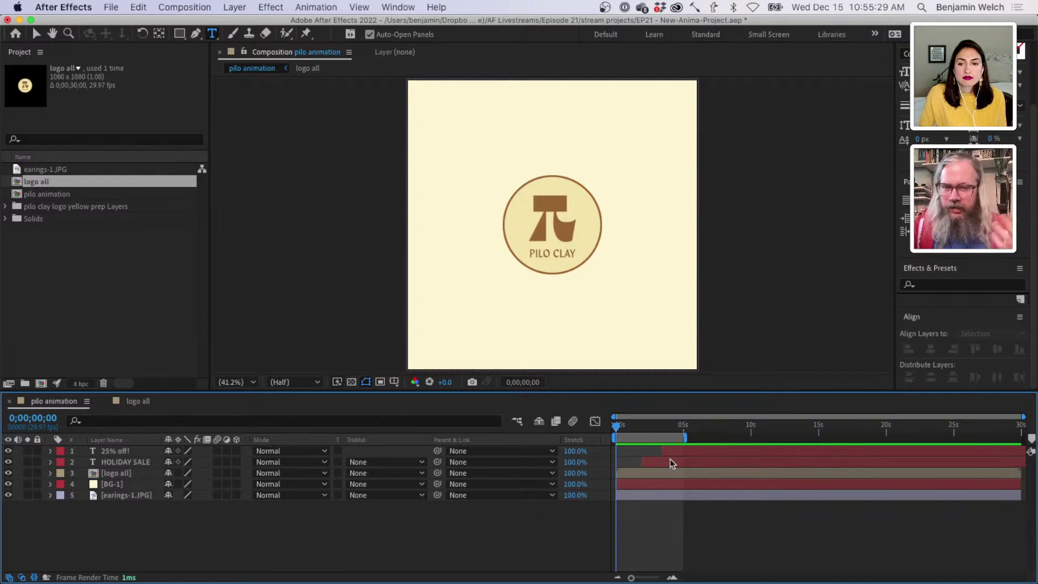
left_click(139, 484)
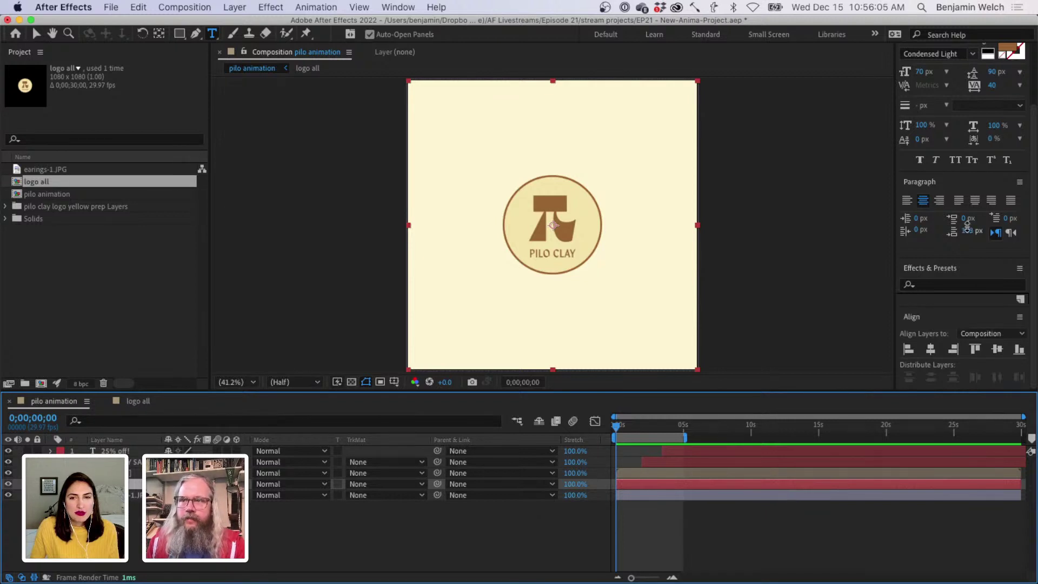
left_click(965, 249)
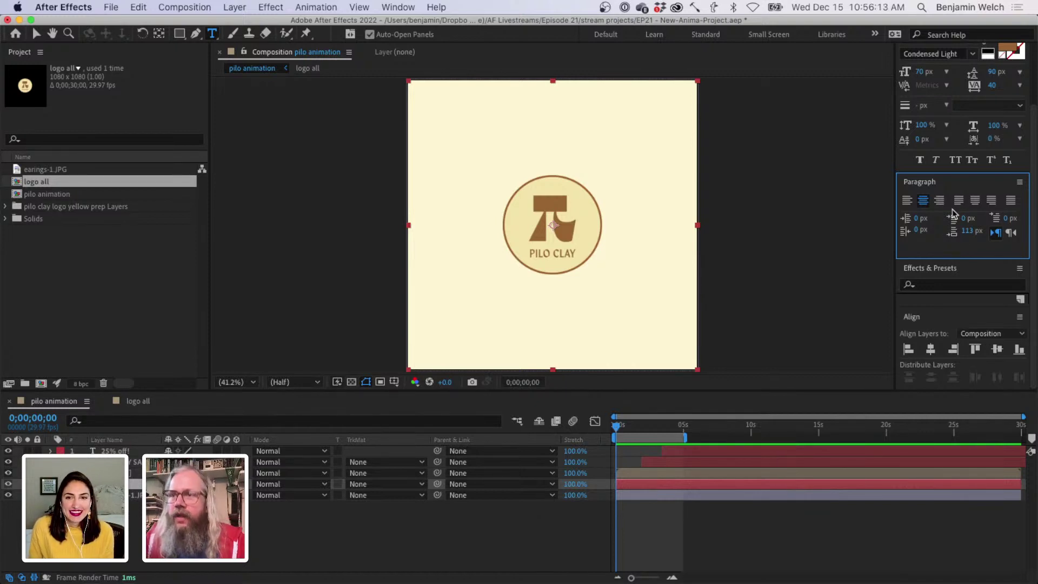
scroll(960, 169, "up", 3)
scroll(959, 169, "up", 1)
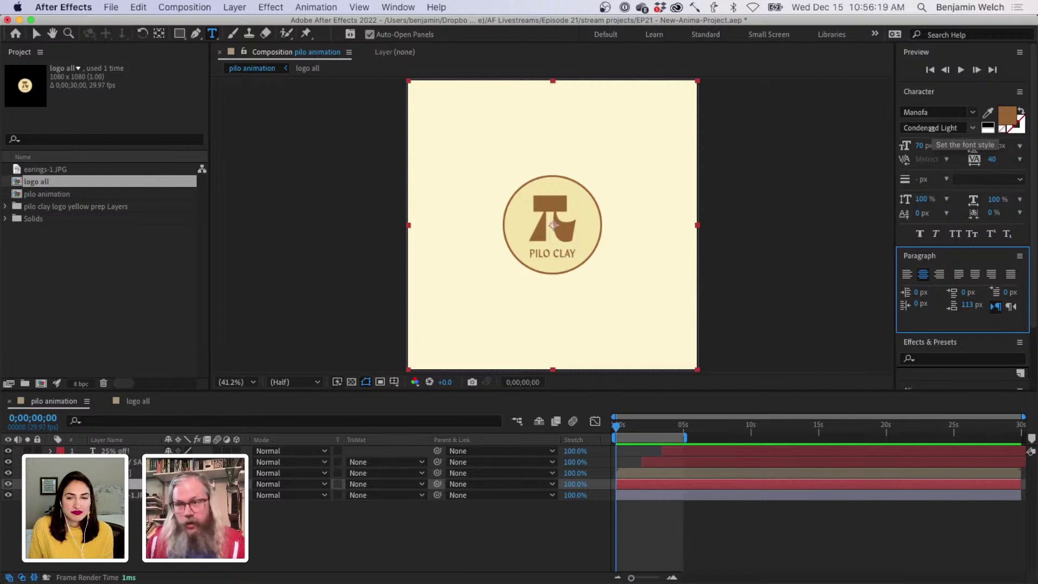
scroll(942, 217, "down", 3)
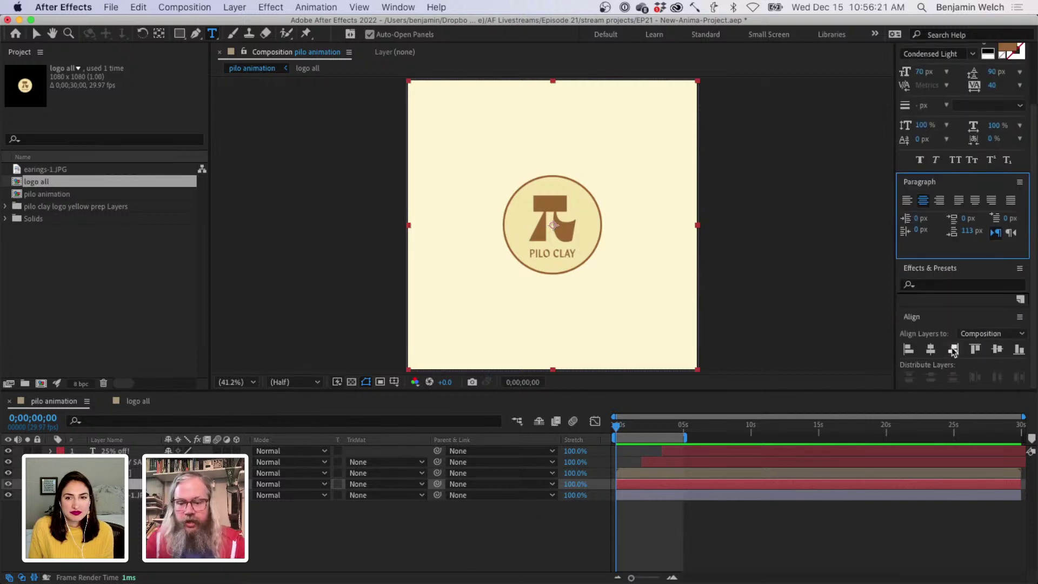
- Undo the HOLIDAY SALE layer's time shift and remove the stray empty text layer
key("super+z")
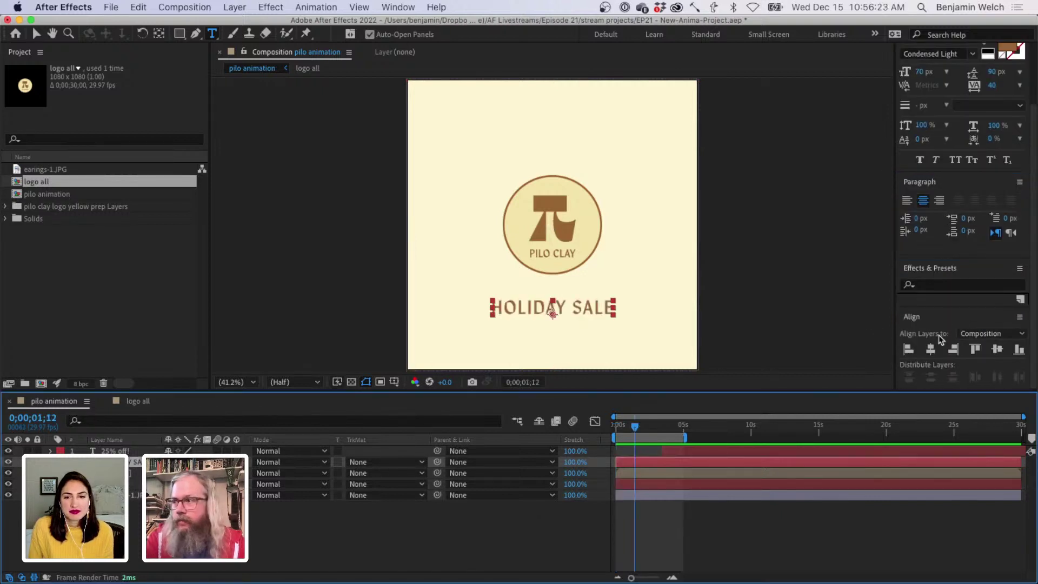
left_click(821, 323)
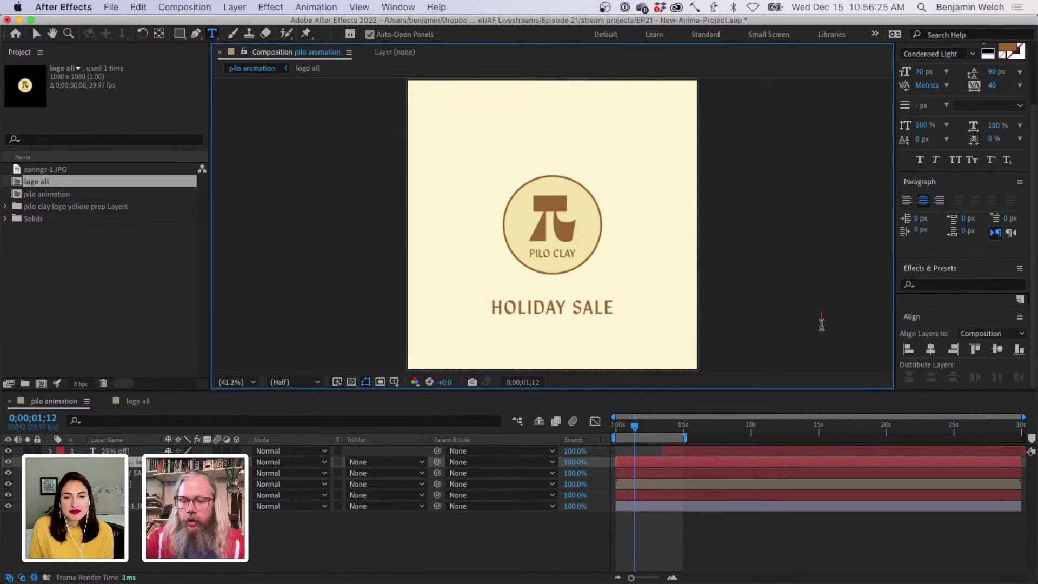
key("super+z")
key("v")
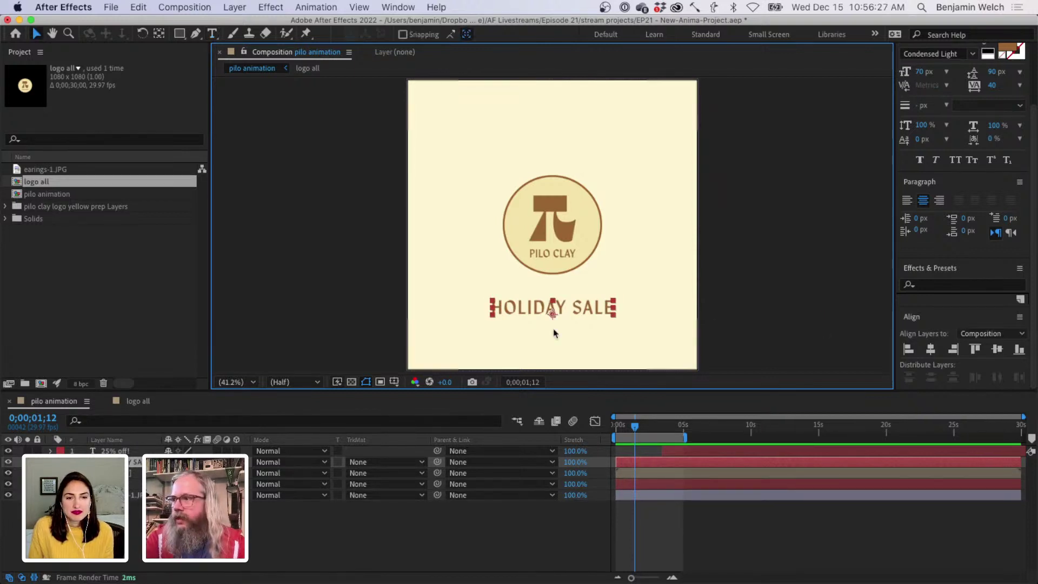
- Shift the HOLIDAY SALE layer to start at about 2 seconds and return the playhead to the beginning
left_click_drag(643, 462, 672, 463)
left_click_drag(636, 430, 612, 430)
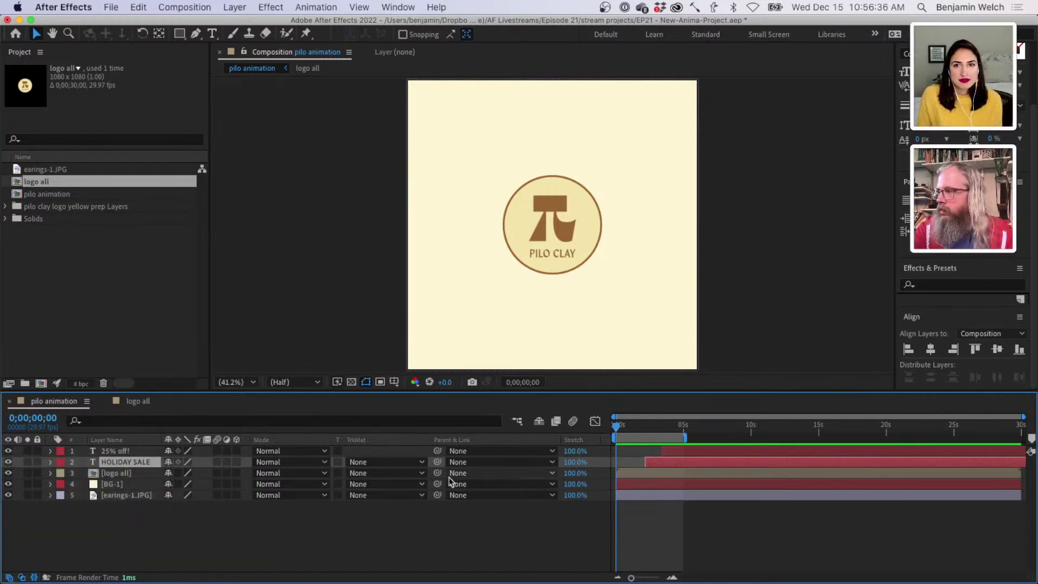
left_click(241, 540)
- Reorder the BG-1 solid above all other layers in pilo animation and keep it selected
left_click(114, 486)
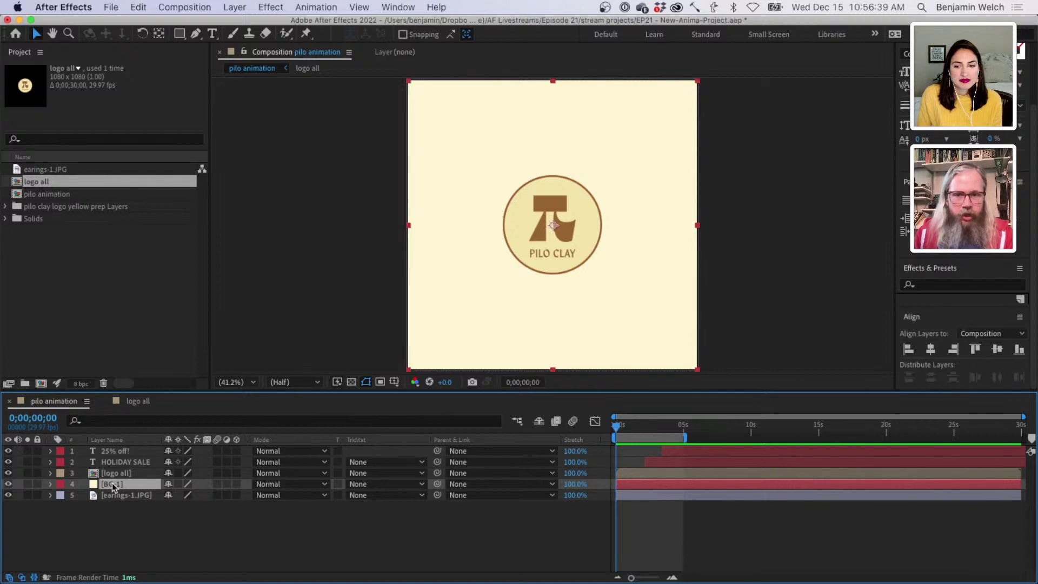
left_click_drag(114, 485, 116, 448)
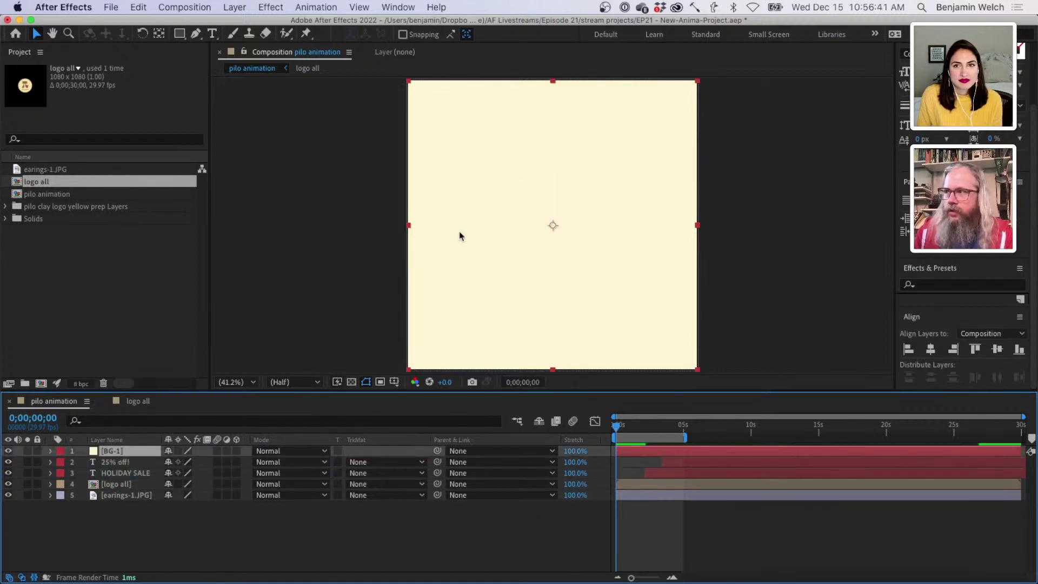
left_click(282, 274)
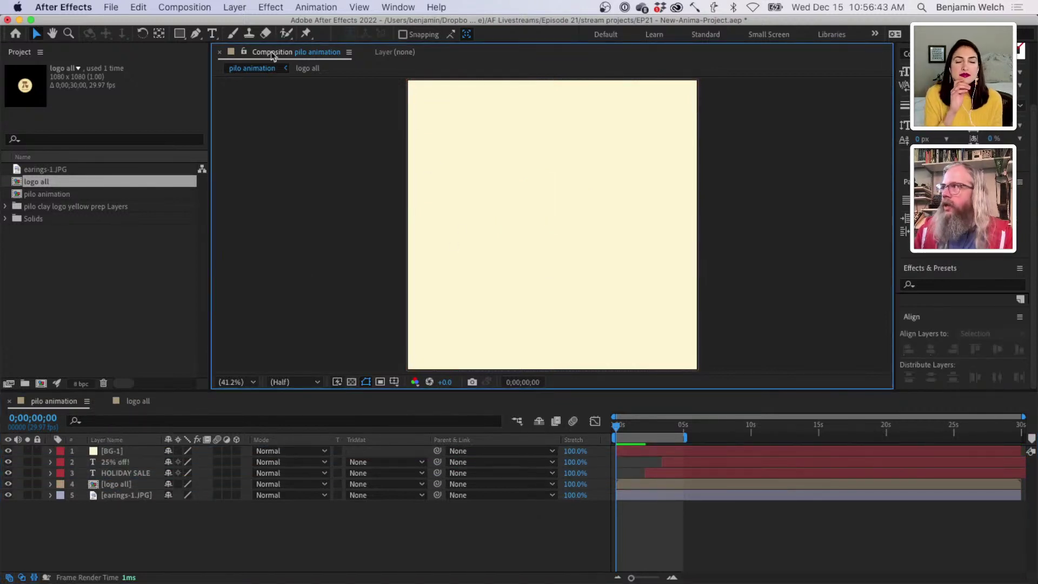
left_click(118, 451)
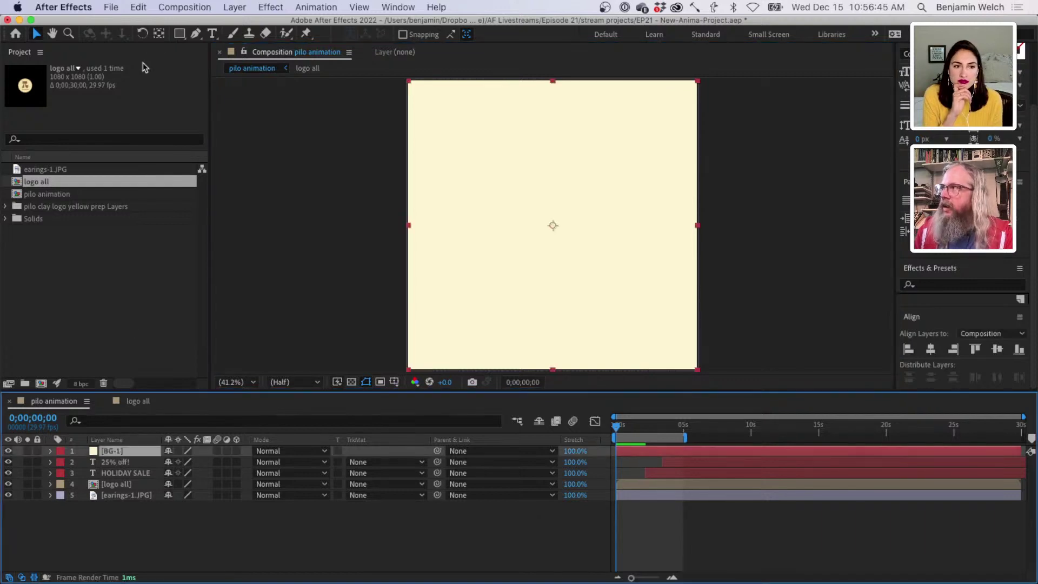
left_click_drag(180, 34, 219, 62)
left_click_drag(511, 156, 636, 272)
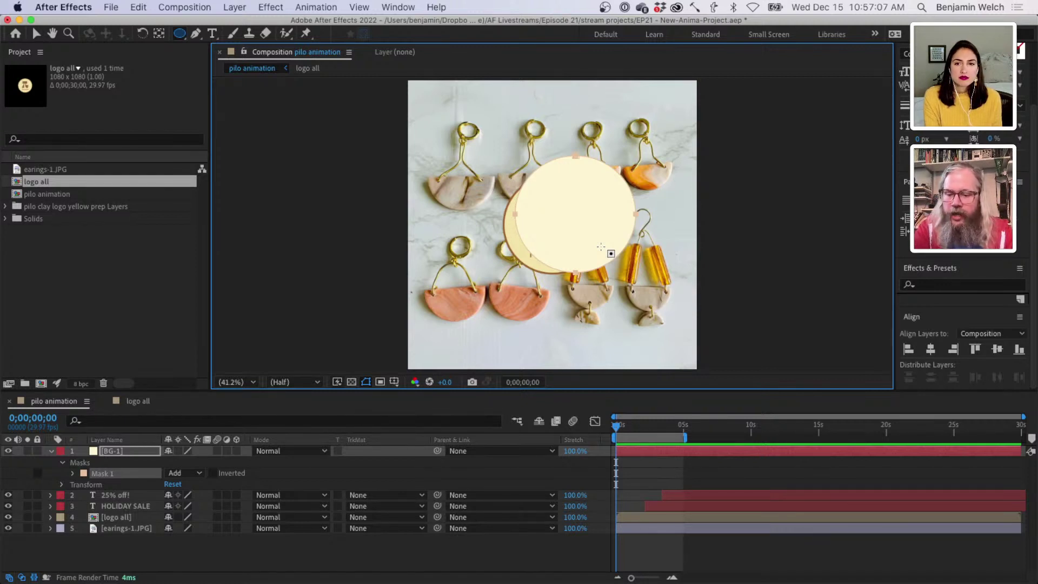
key("super+z")
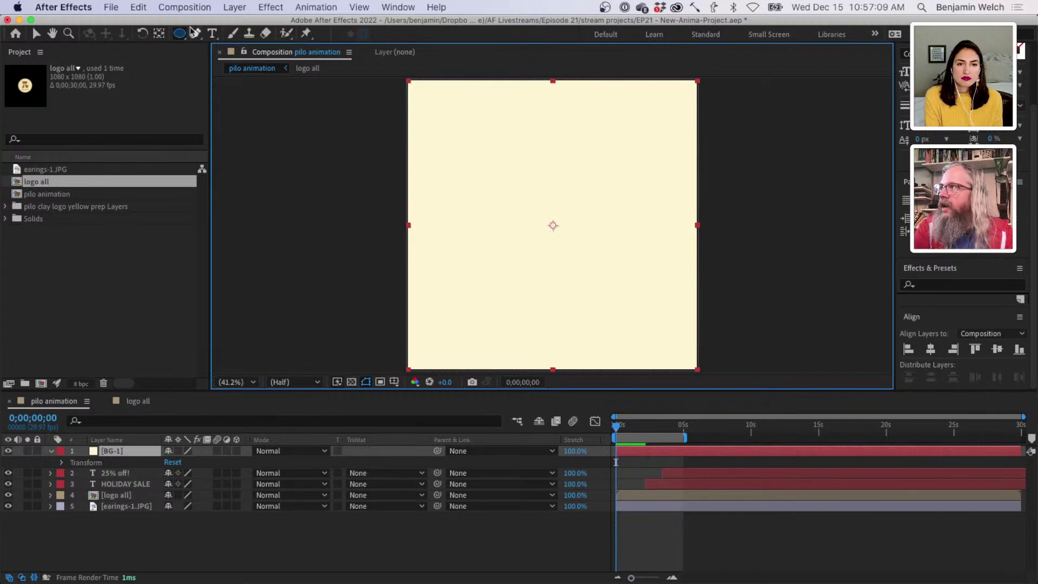
- Draw a circular mask on BG-1 from the composition's center, about the size of the logo circle, with the Ellipse tool
left_click(179, 34)
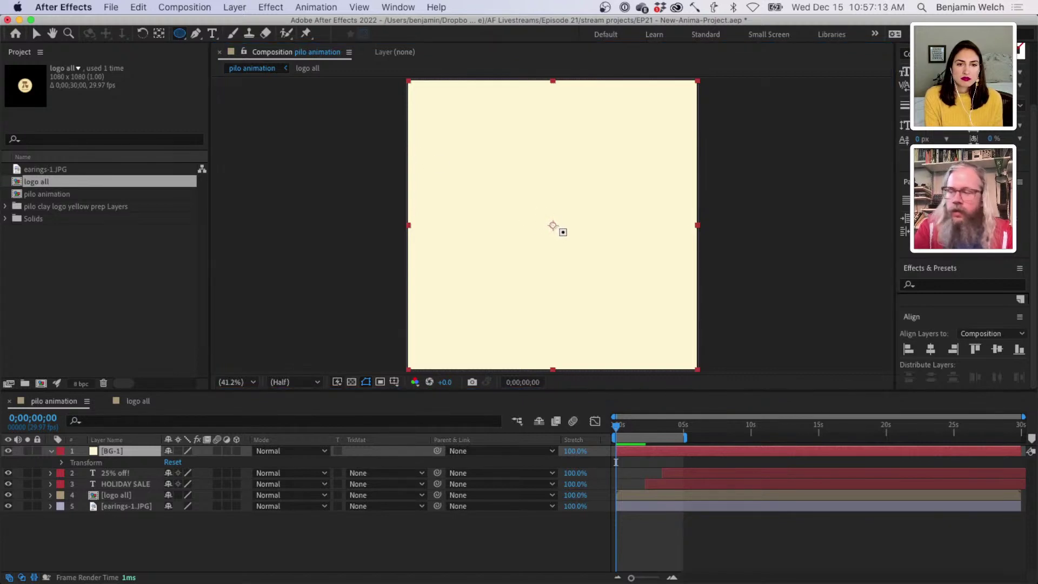
left_click_drag(552, 225, 600, 243)
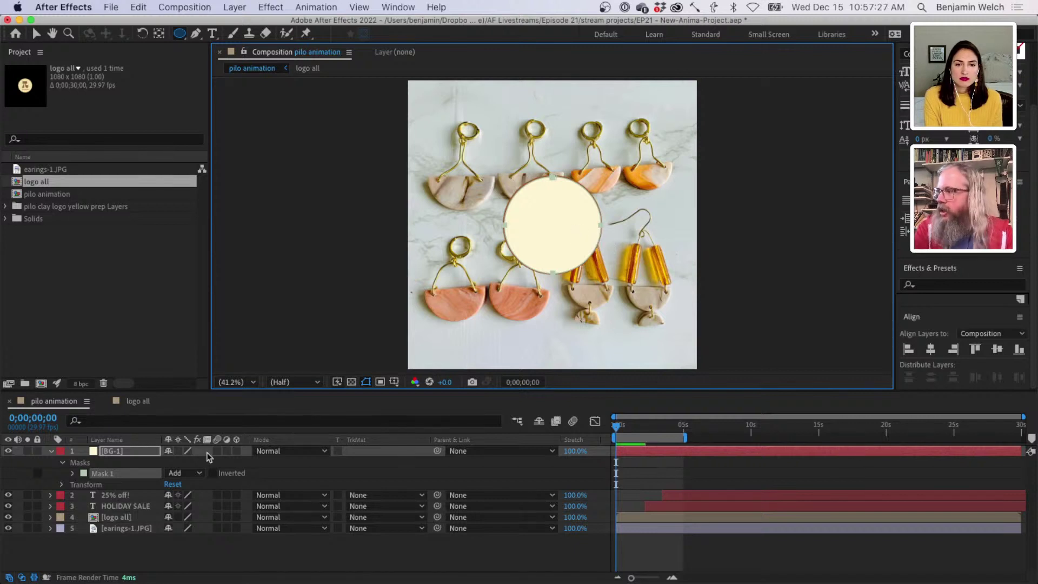
left_click(103, 472)
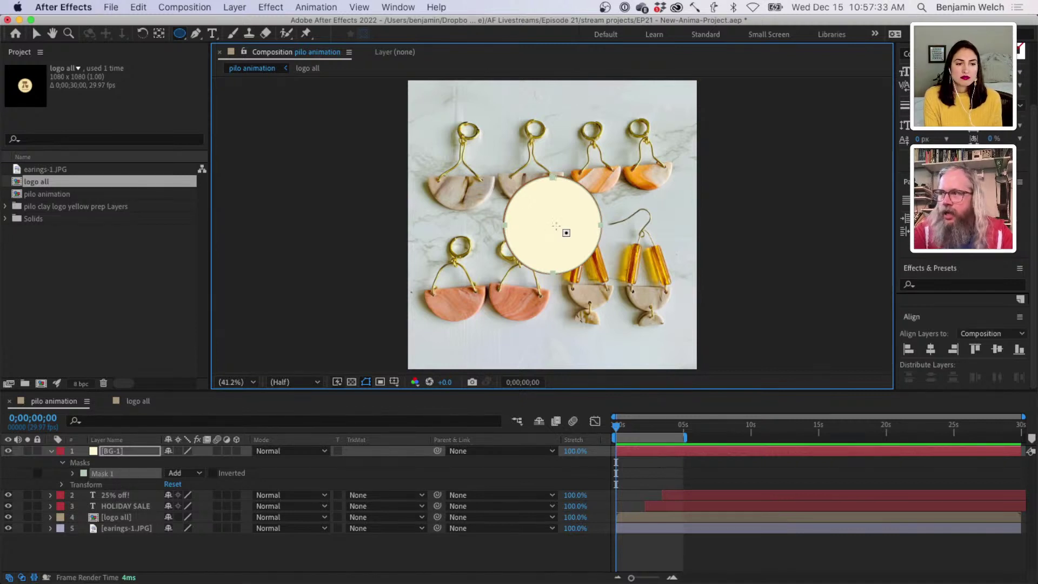
key("v")
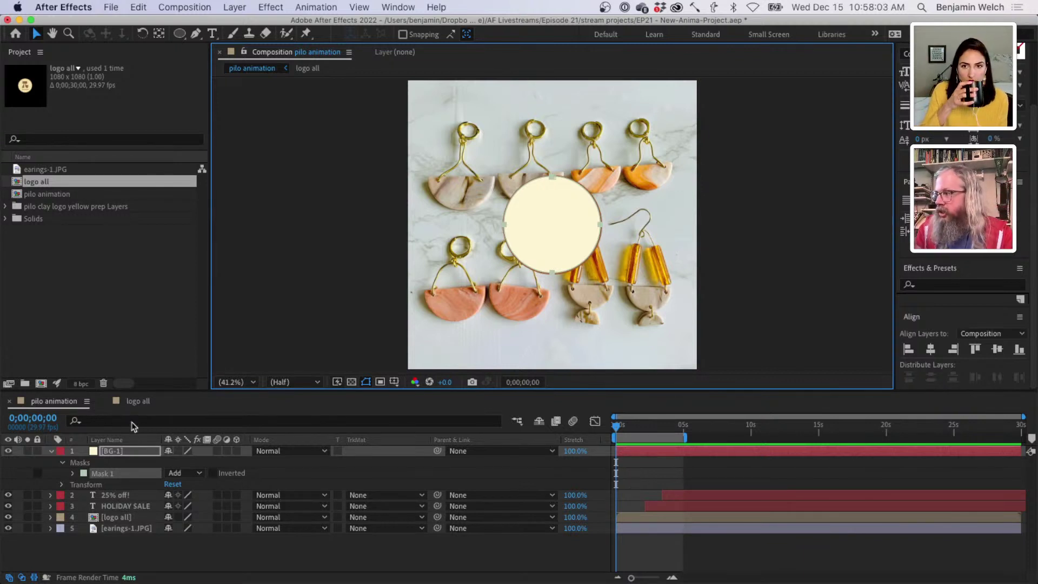
- In the logo all composition, set a Scale keyframe on the text Outlines layer at 0;00;00;00
left_click(138, 401)
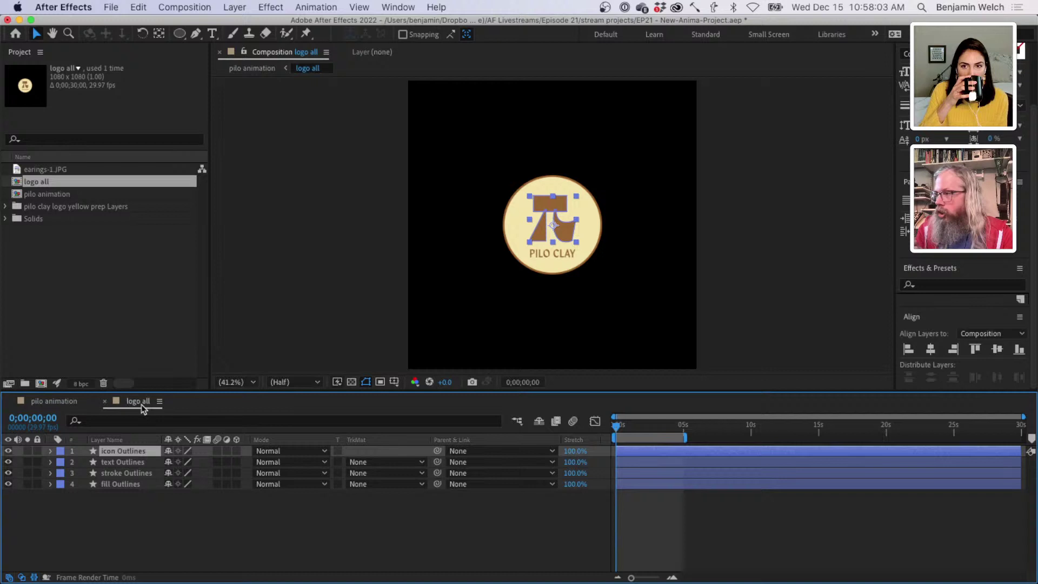
left_click(544, 258)
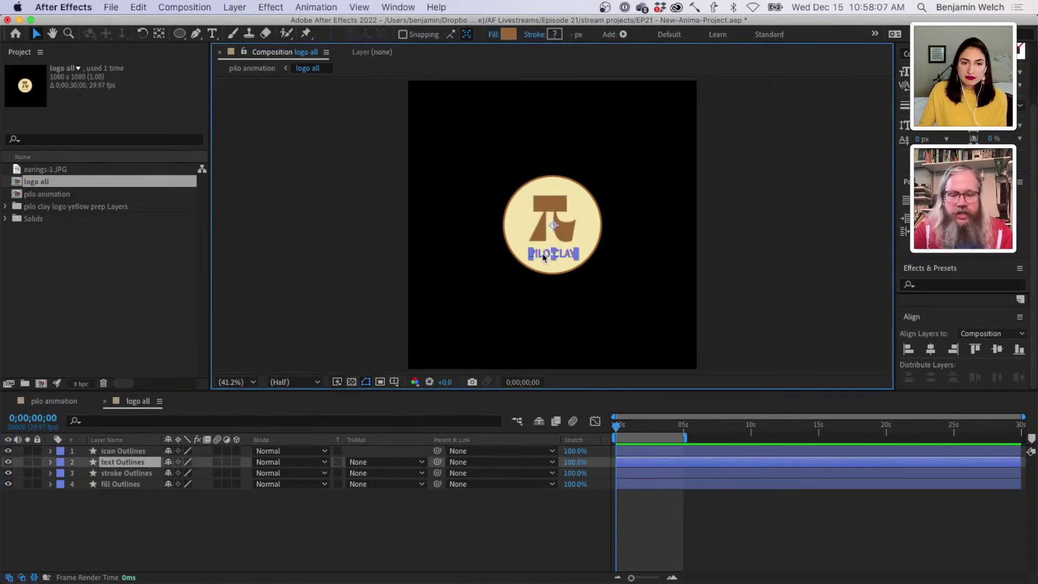
left_click(50, 462)
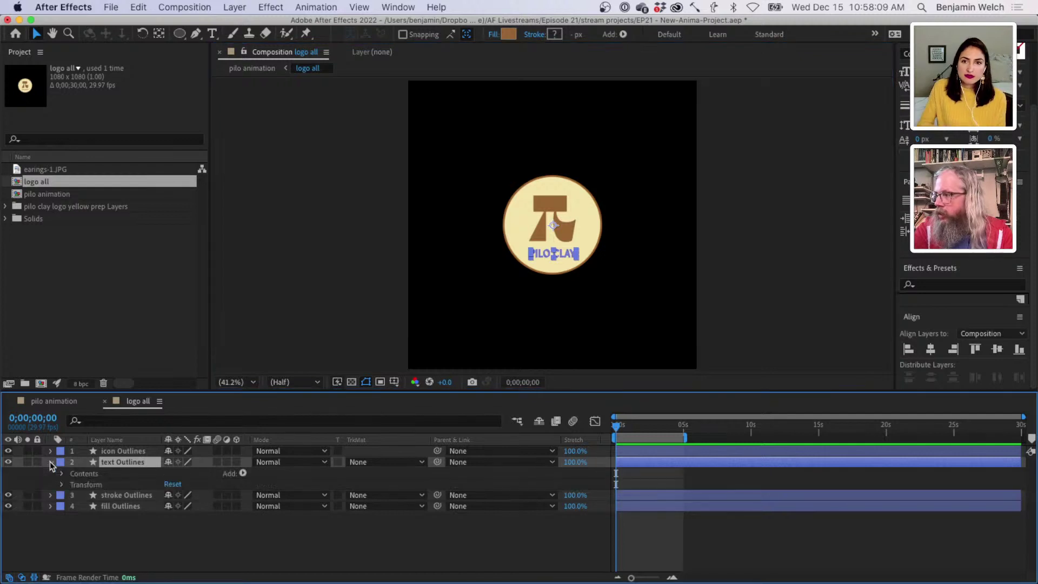
left_click(62, 485)
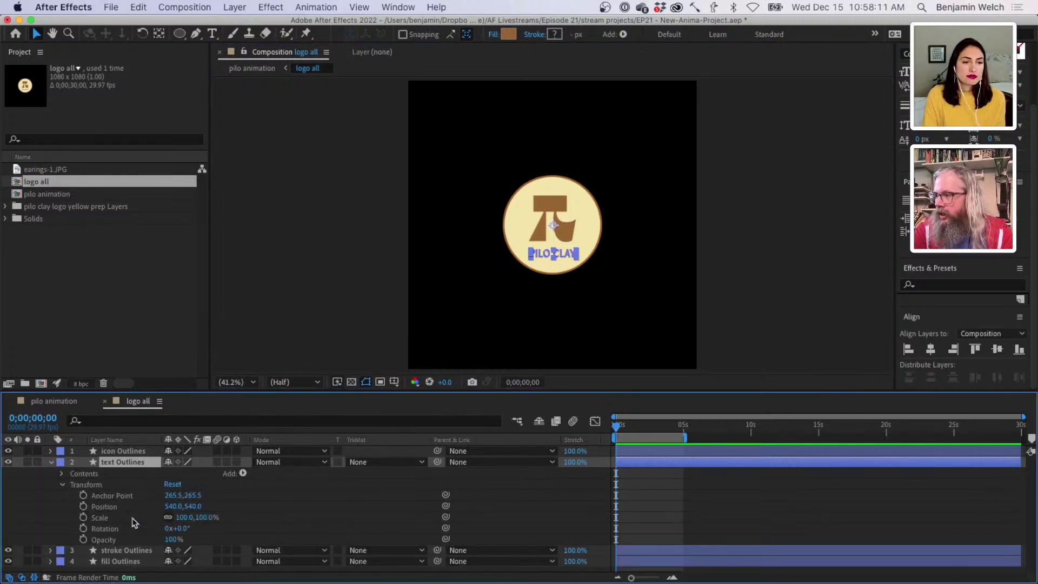
left_click(84, 518)
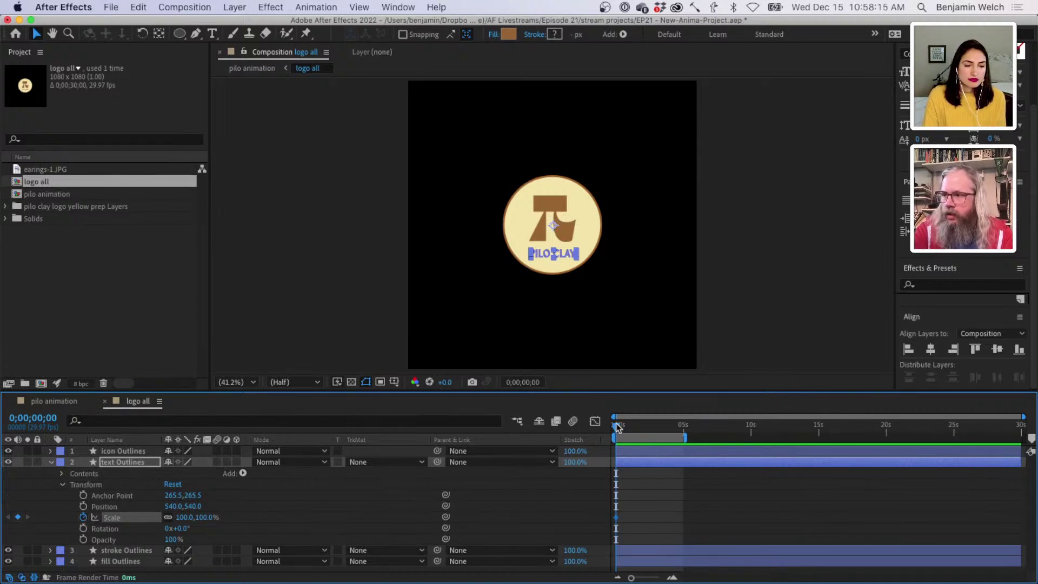
- Add a second text Outlines Scale keyframe at 0;00;01;18 with a value of 209%, and scrub through the growth animation
left_click_drag(618, 427, 637, 427)
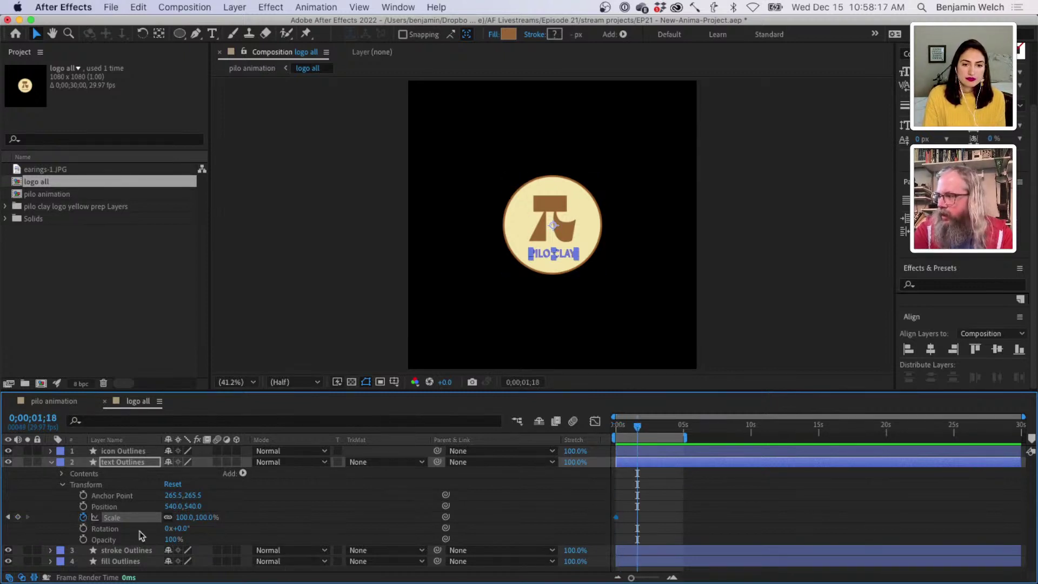
left_click(18, 517)
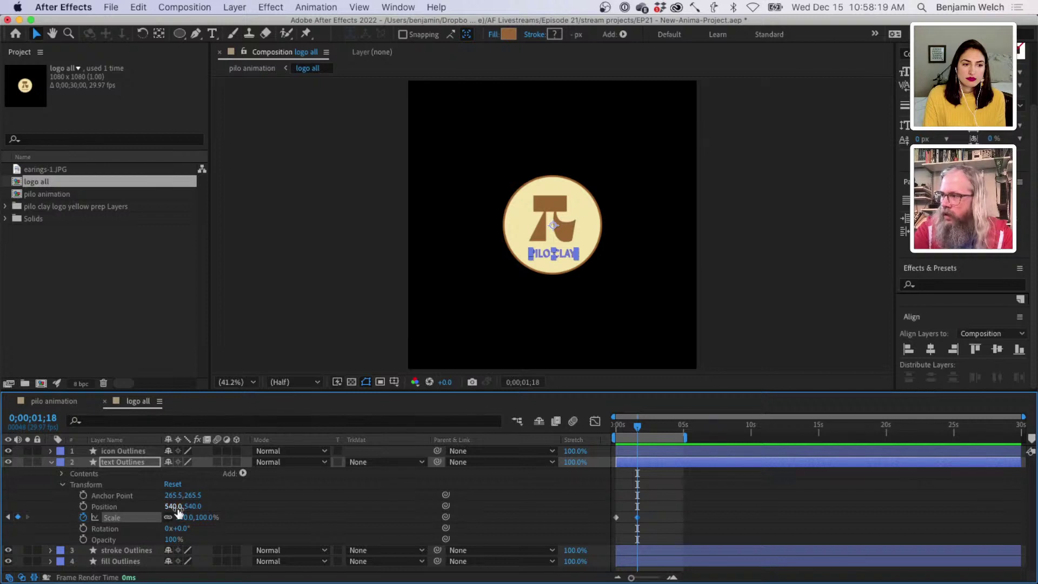
left_click_drag(178, 512, 255, 518)
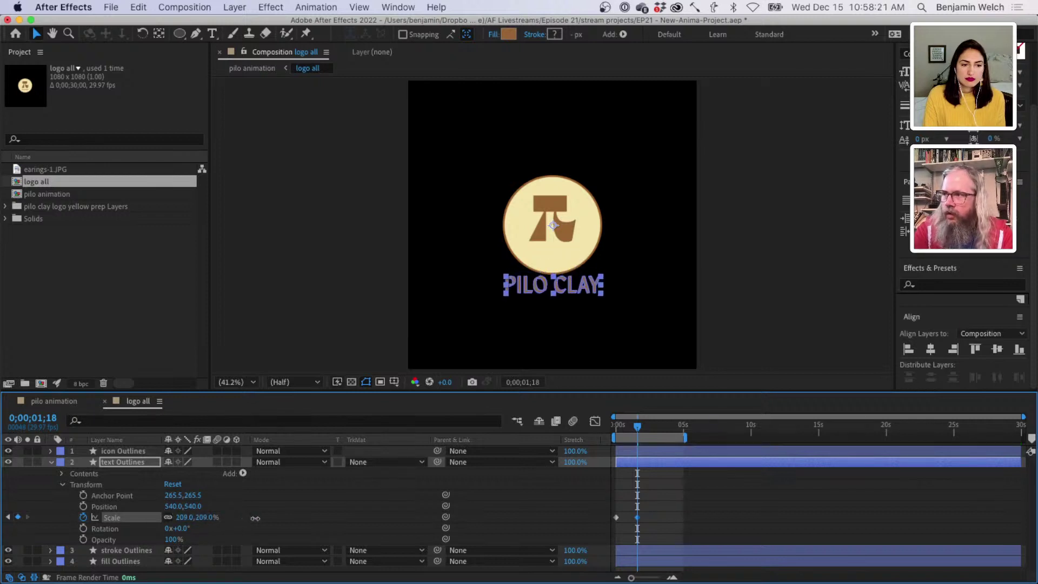
left_click_drag(637, 427, 596, 440)
left_click_drag(712, 436, 584, 431)
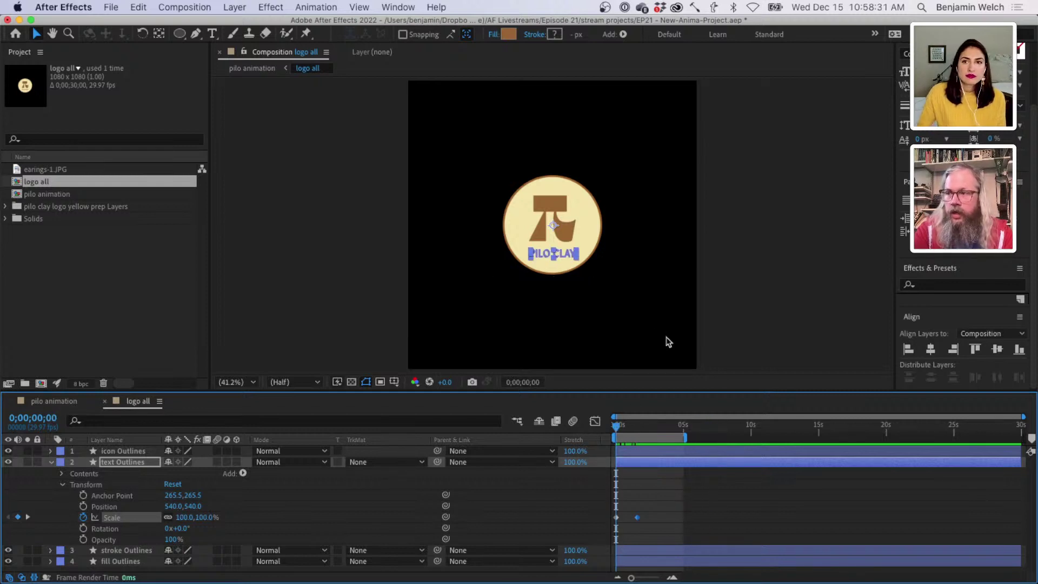
- Deselect the text Outlines layer and preview its scale animation from the start of logo all
left_click(761, 329)
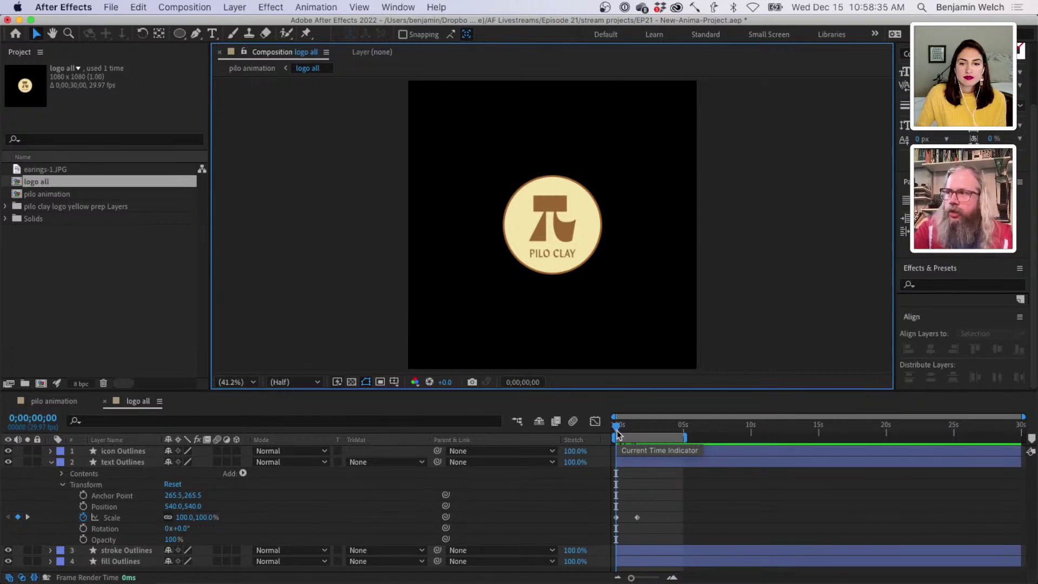
key("space")
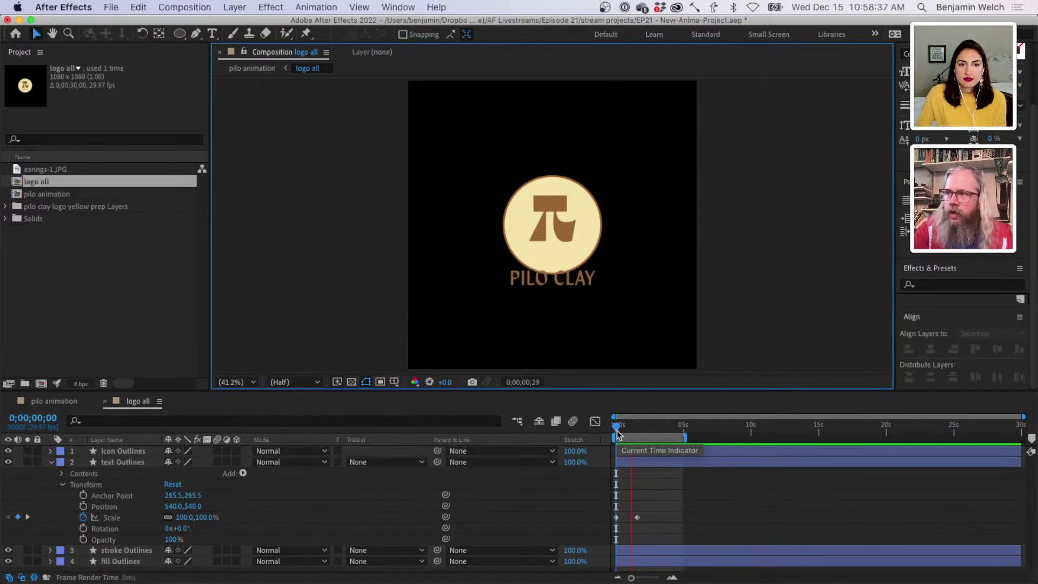
key("space")
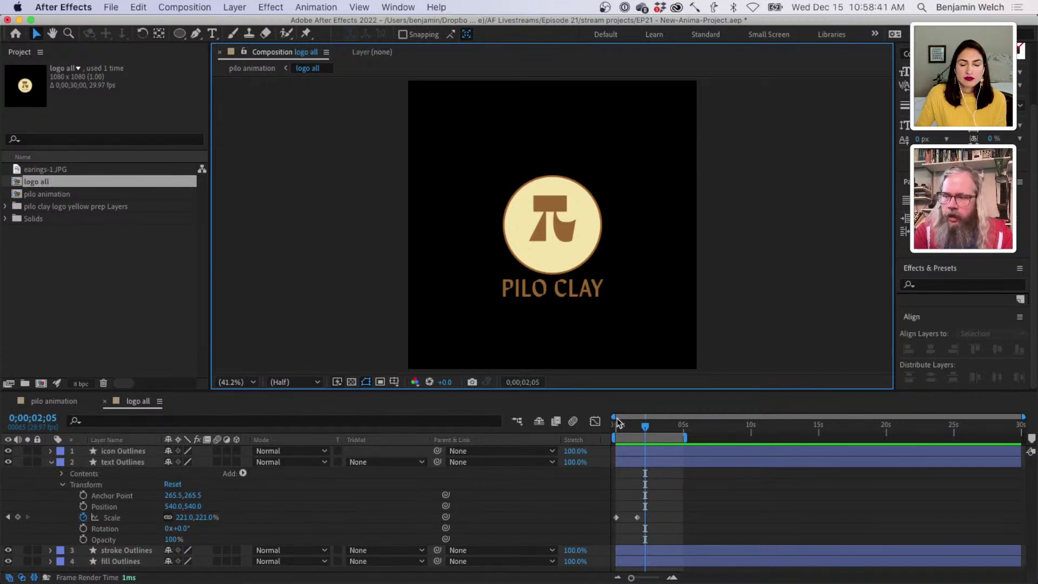
- Apply Easy Ease to both Scale keyframes of the text Outlines layer
left_click(636, 517)
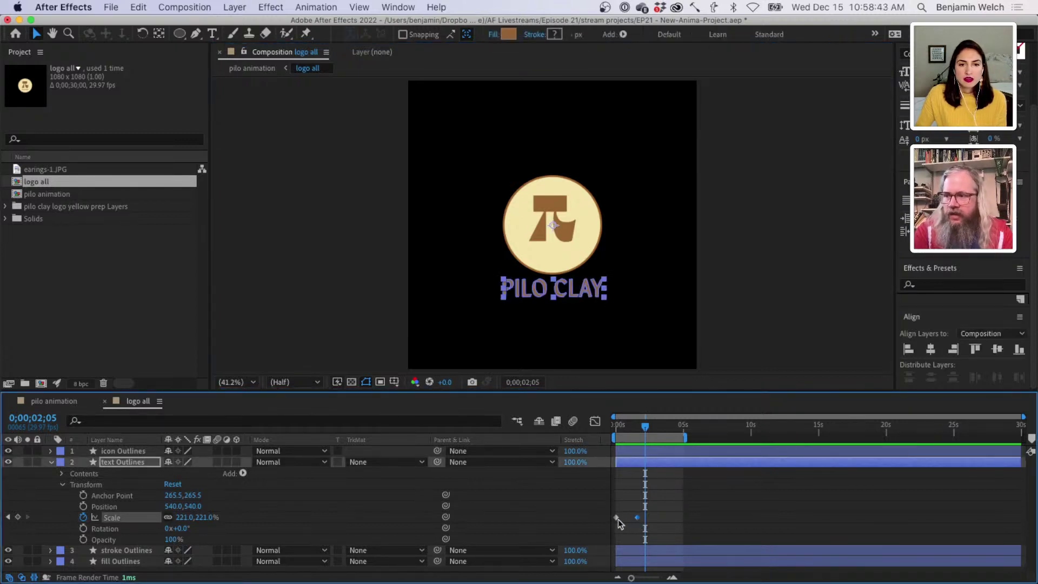
mouse_move(618, 522)
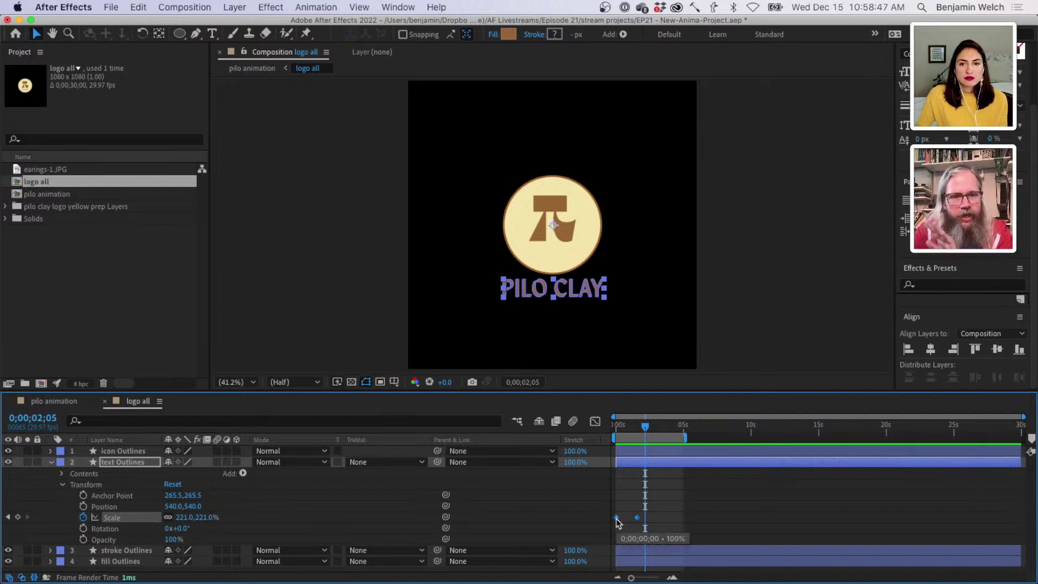
right_click(616, 517)
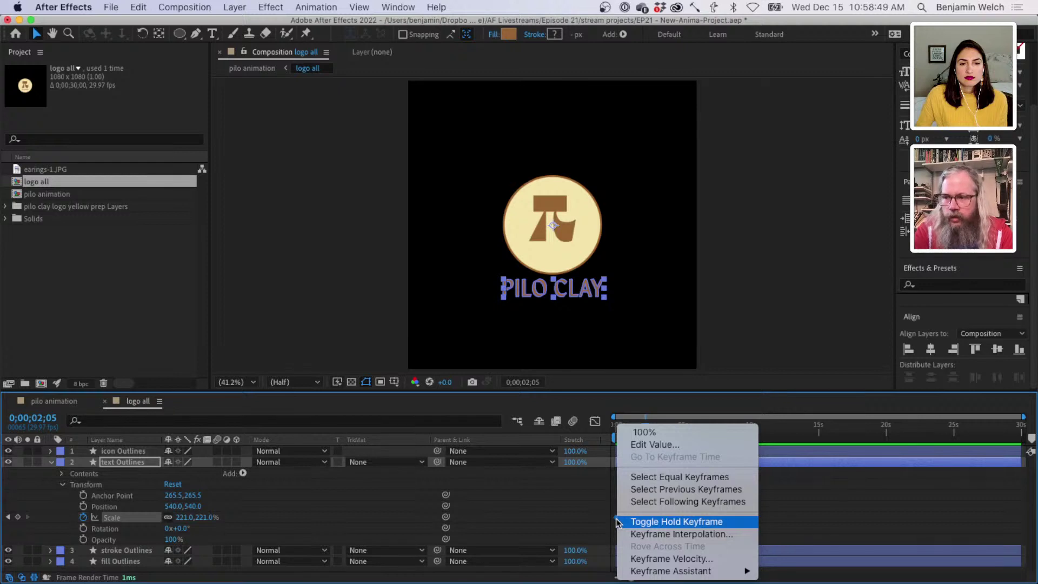
mouse_move(668, 572)
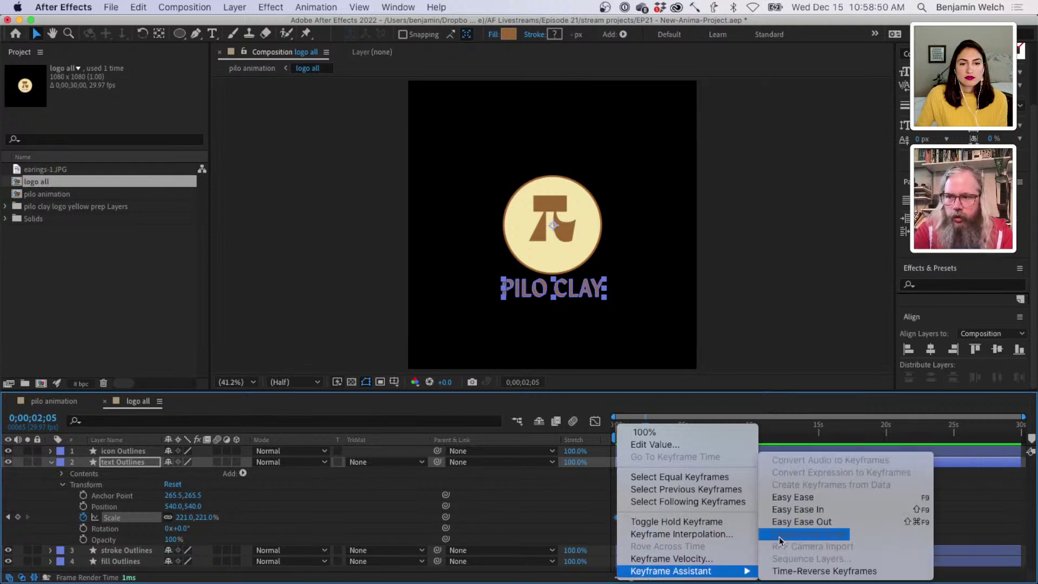
left_click(837, 497)
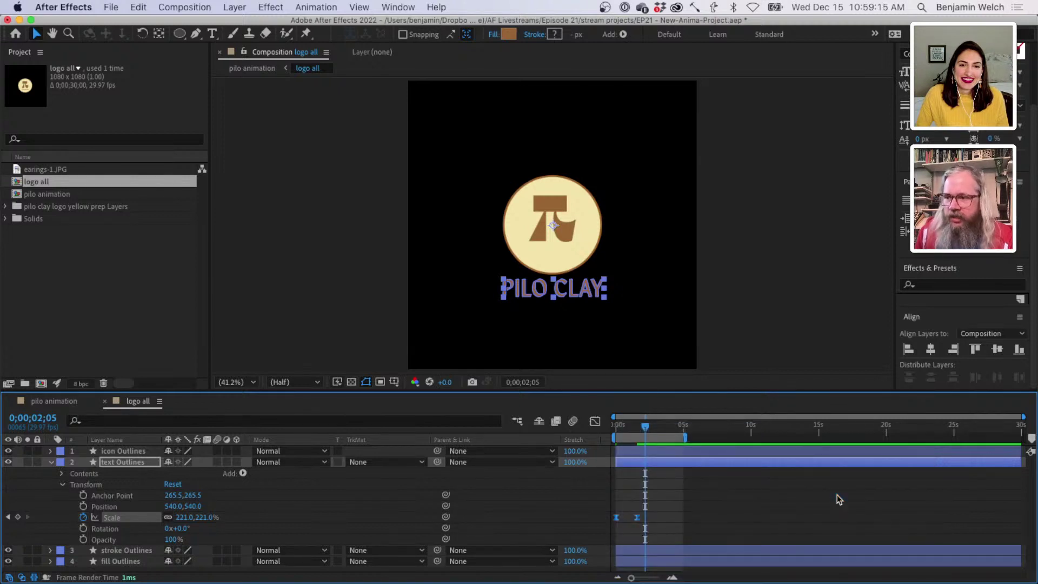
- Return to 0;00;00;00 and preview the eased text growth in logo all
left_click_drag(644, 424, 610, 432)
left_click(785, 354)
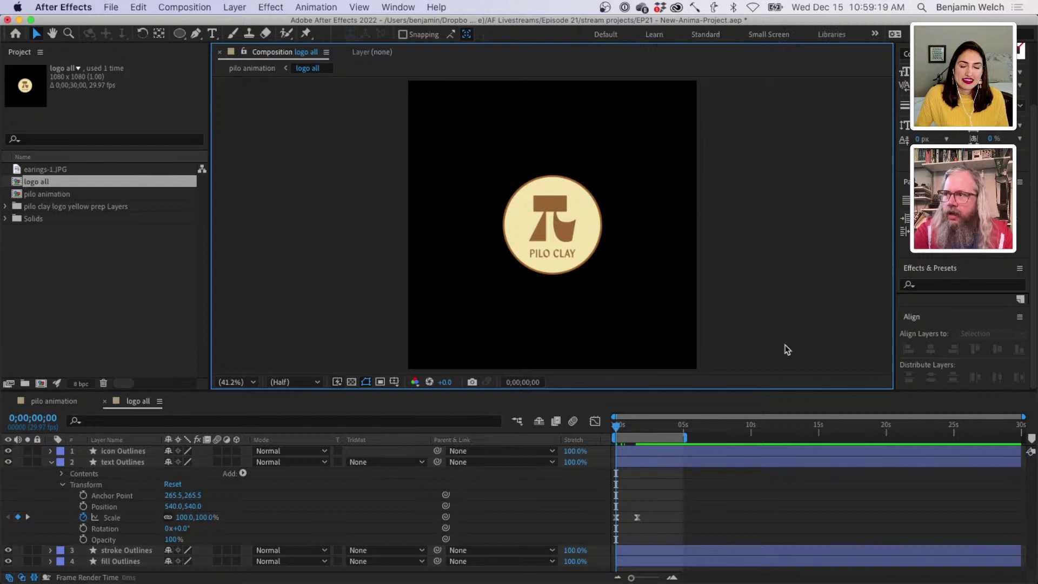
key("space")
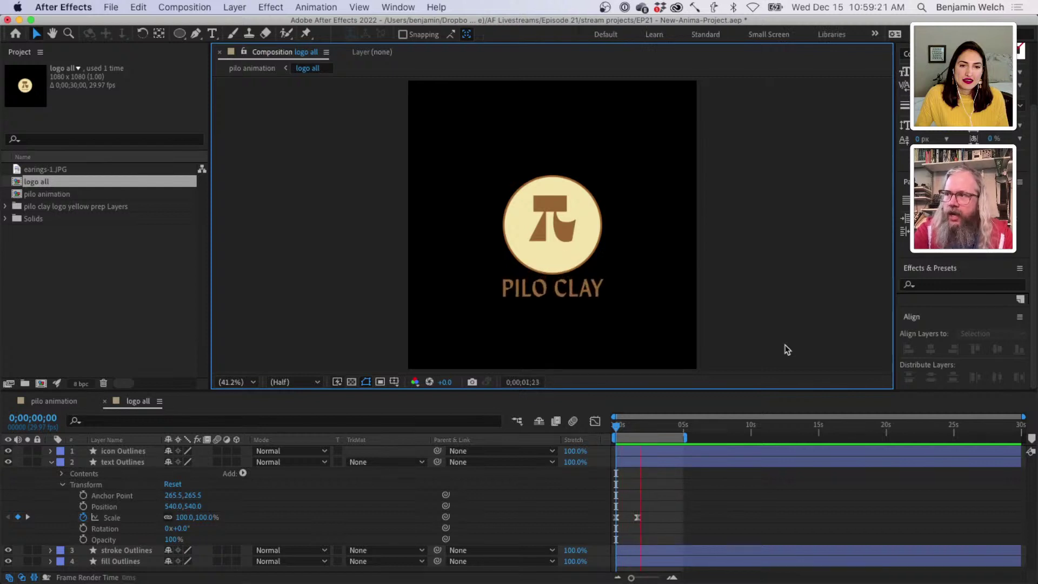
left_click_drag(651, 429, 606, 429)
key("space")
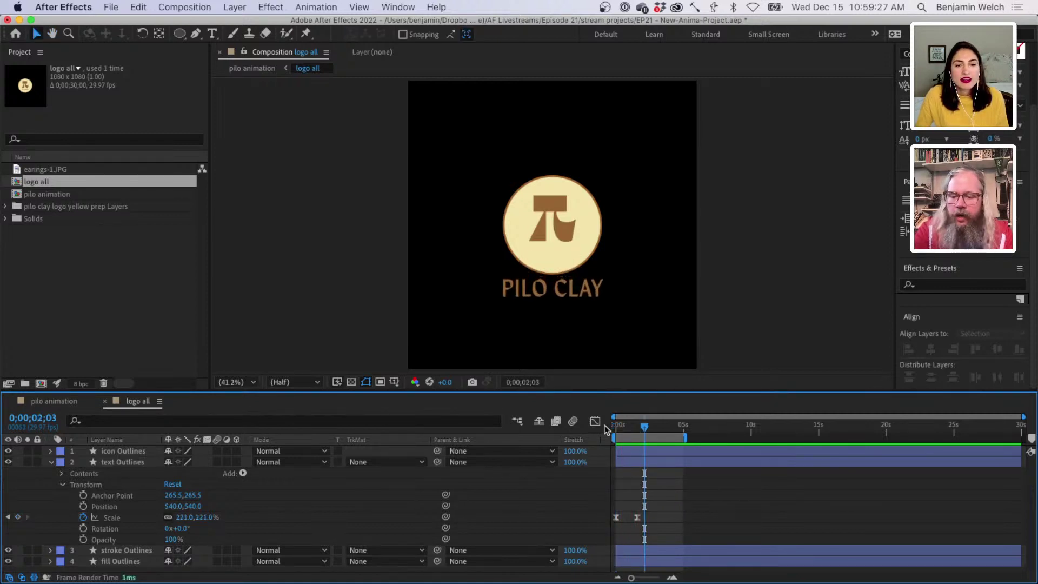
- Replay the text growth from 0;00;00;00 with the easing removed to compare the motion
left_click(792, 334)
key("space")
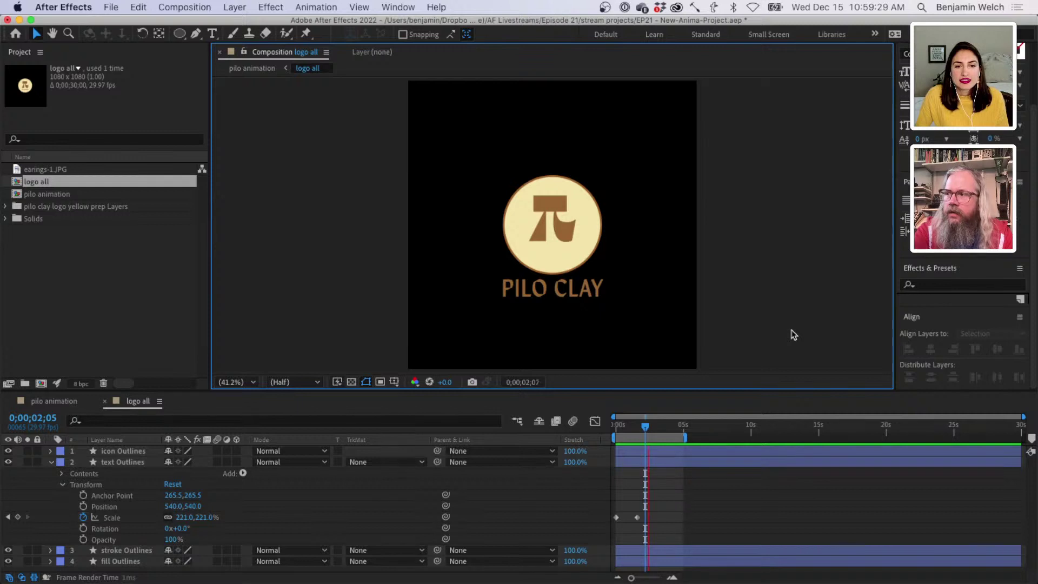
key("space")
key("Home")
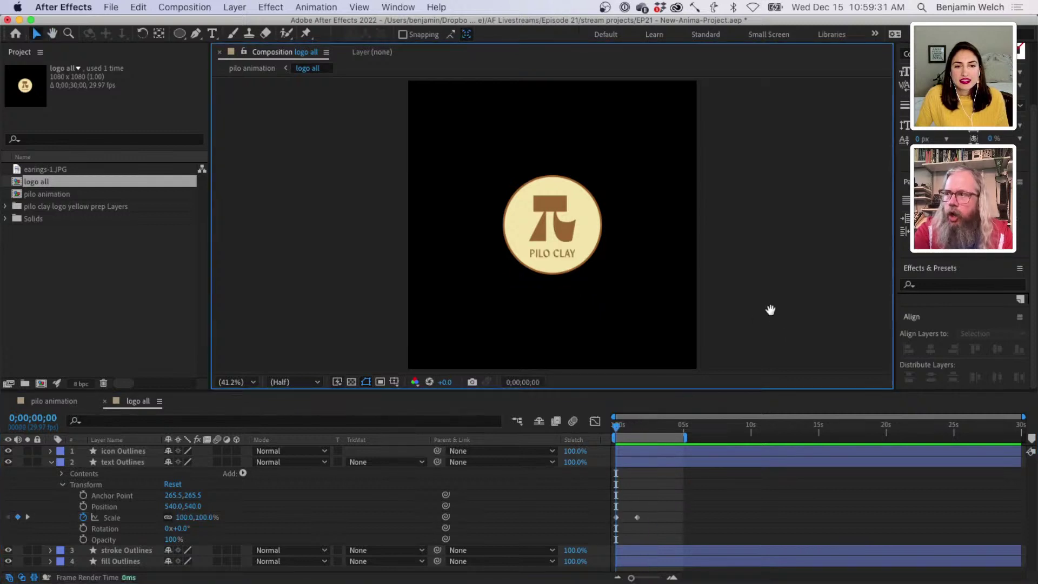
key("space")
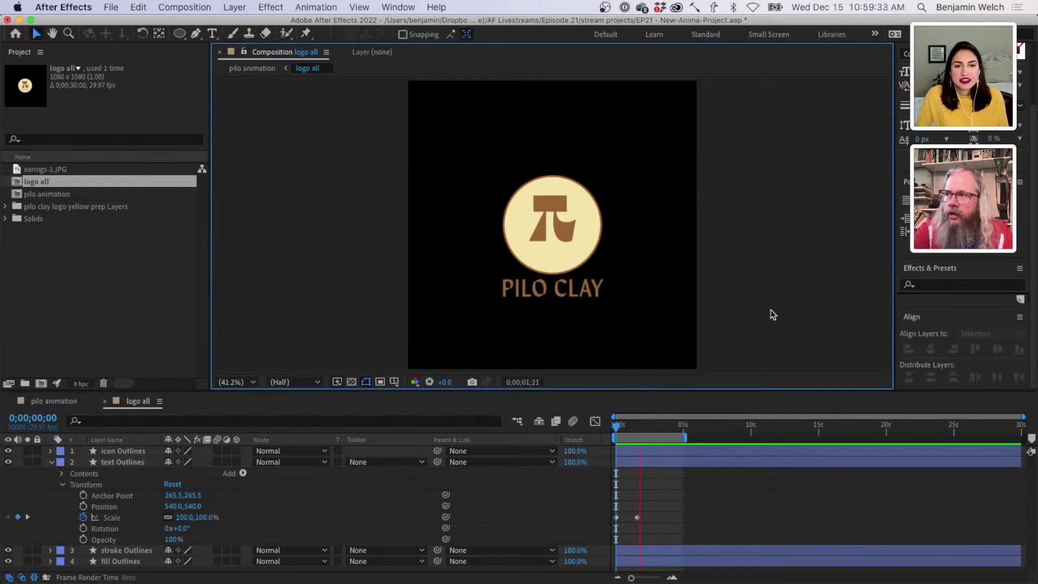
key("space")
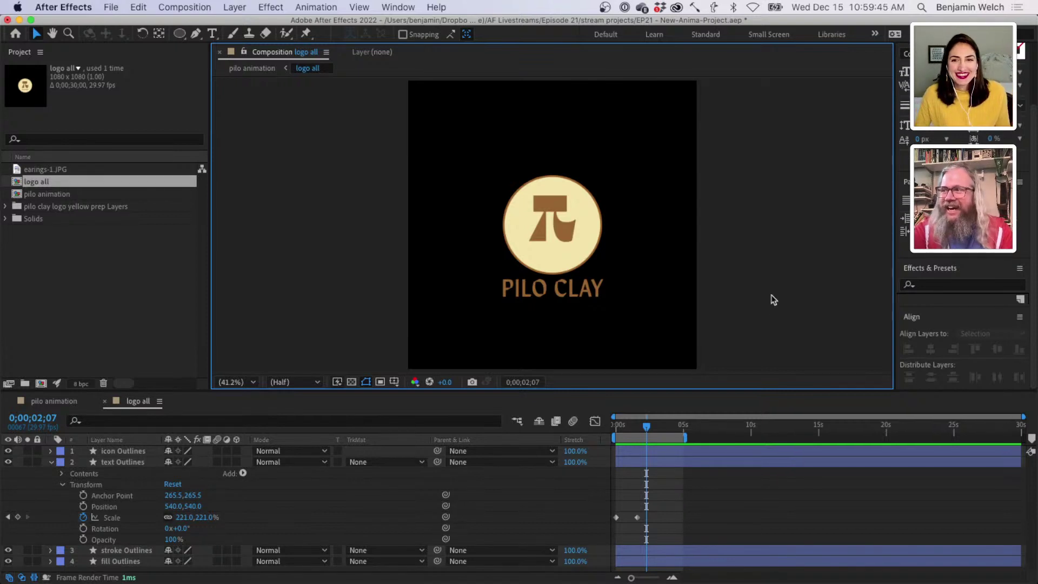
- Undo the Scale keyframes on text Outlines so the layer is no longer animated, and leave all layers deselected
left_click(498, 491)
key("super+z")
key("super+z")
key("super+z")
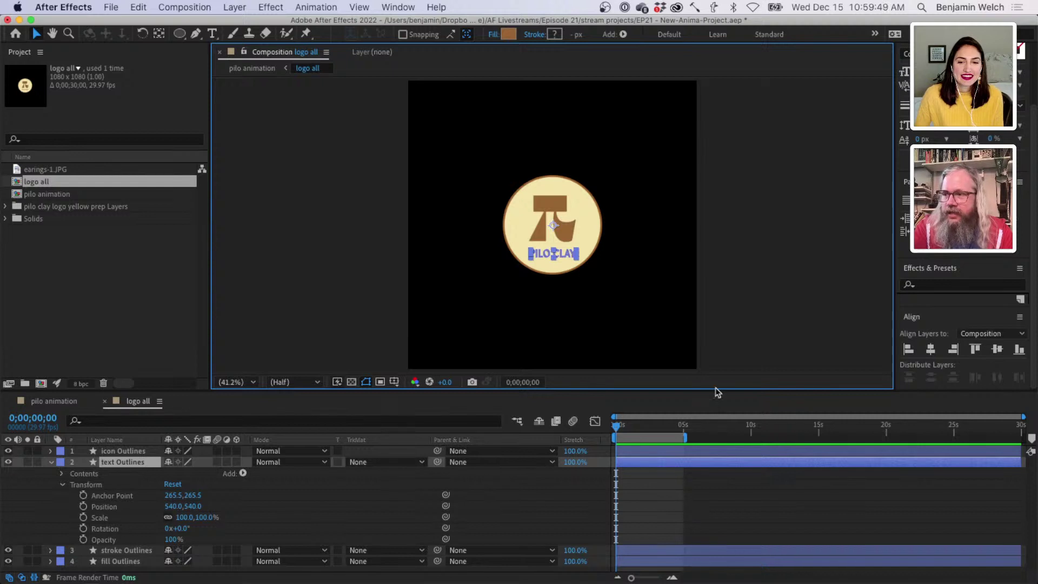
left_click(711, 406)
left_click(705, 430)
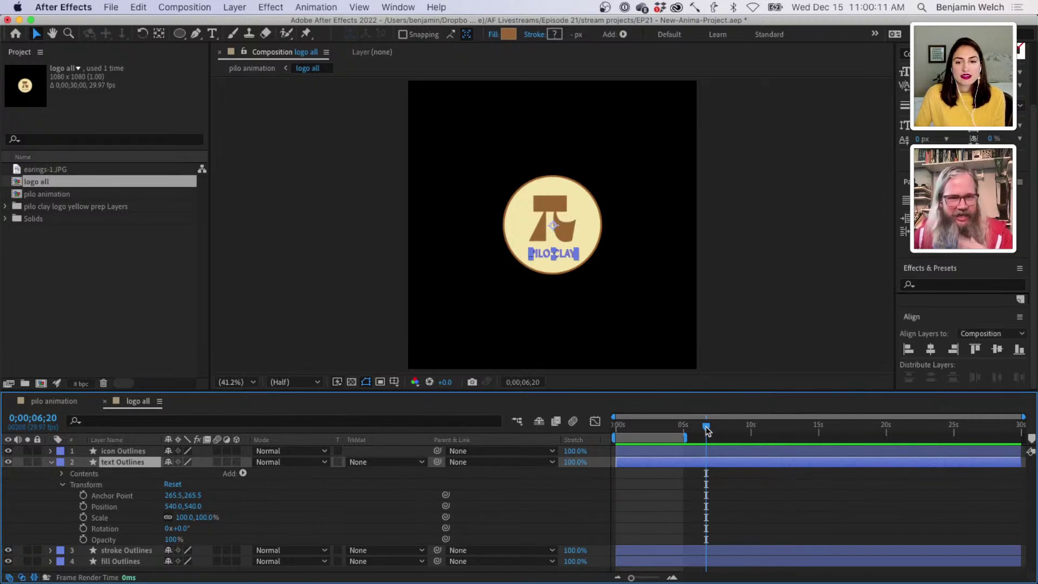
left_click(735, 338)
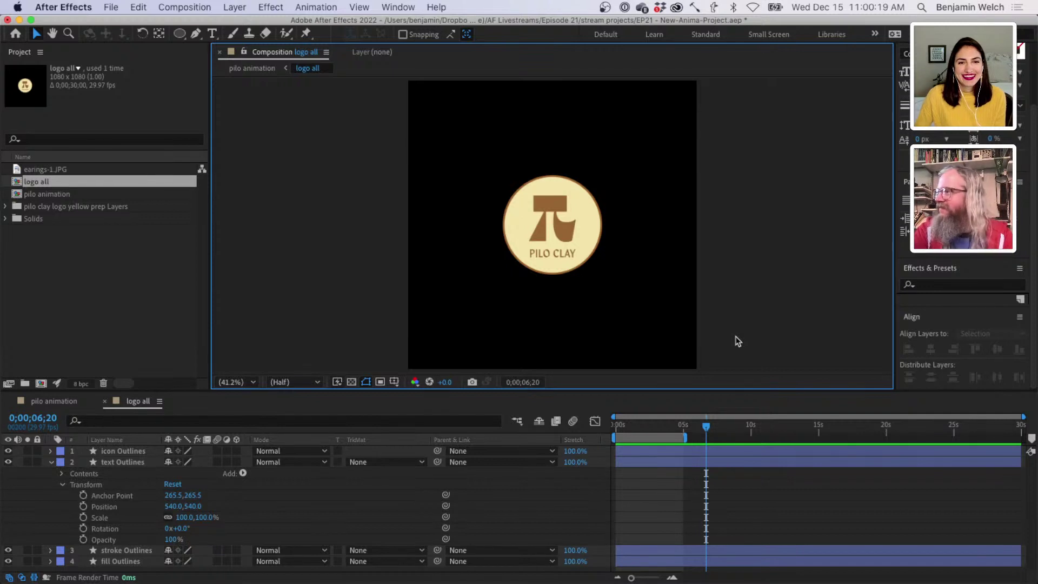
- In pilo animation at 0;00;00;00, enlarge BG-1's Mask 1 evenly from its center until the circle covers the whole frame
left_click(65, 403)
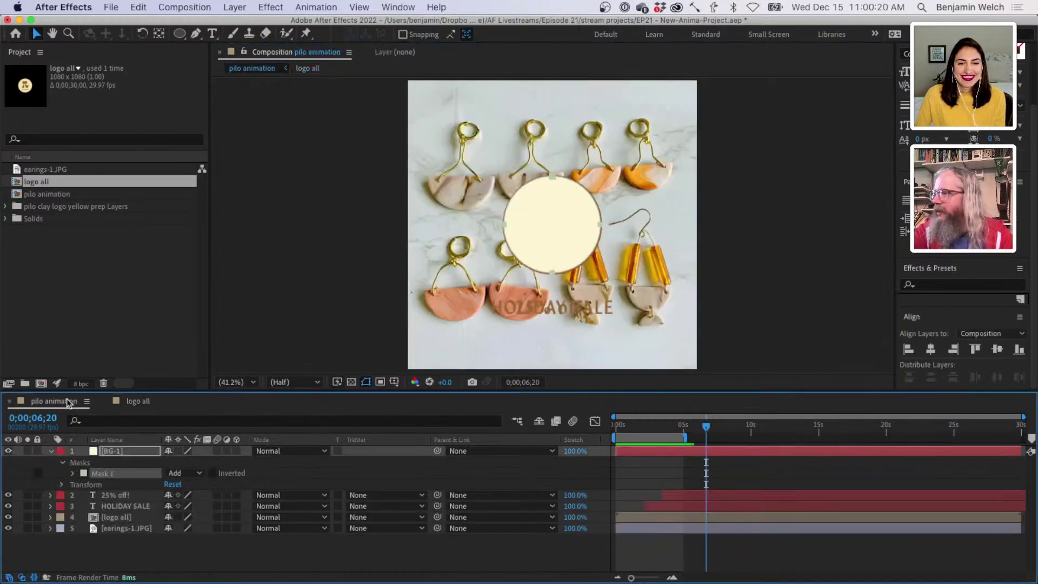
left_click(307, 537)
left_click_drag(705, 427, 612, 427)
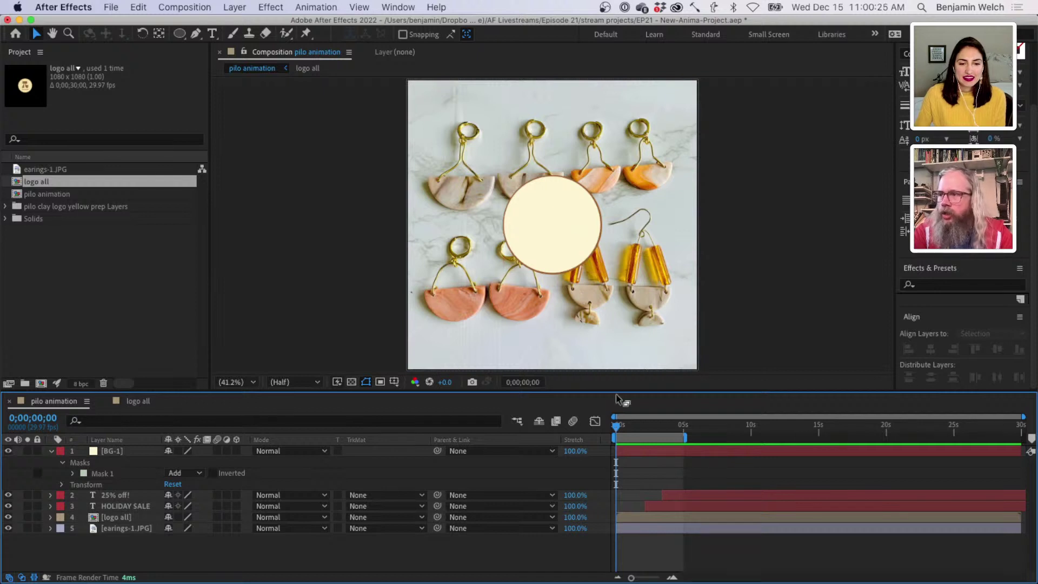
left_click(599, 237)
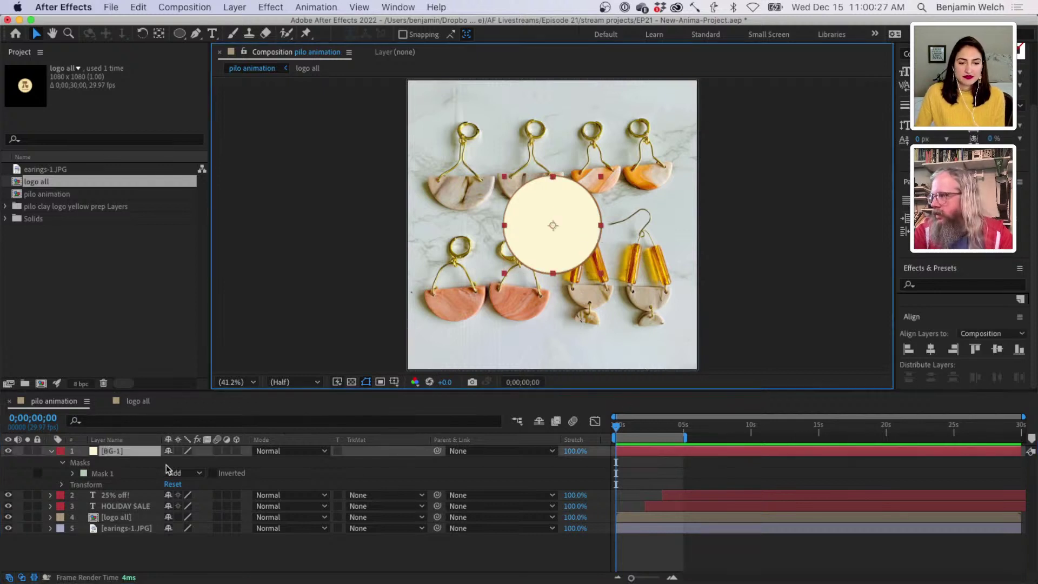
left_click(128, 473)
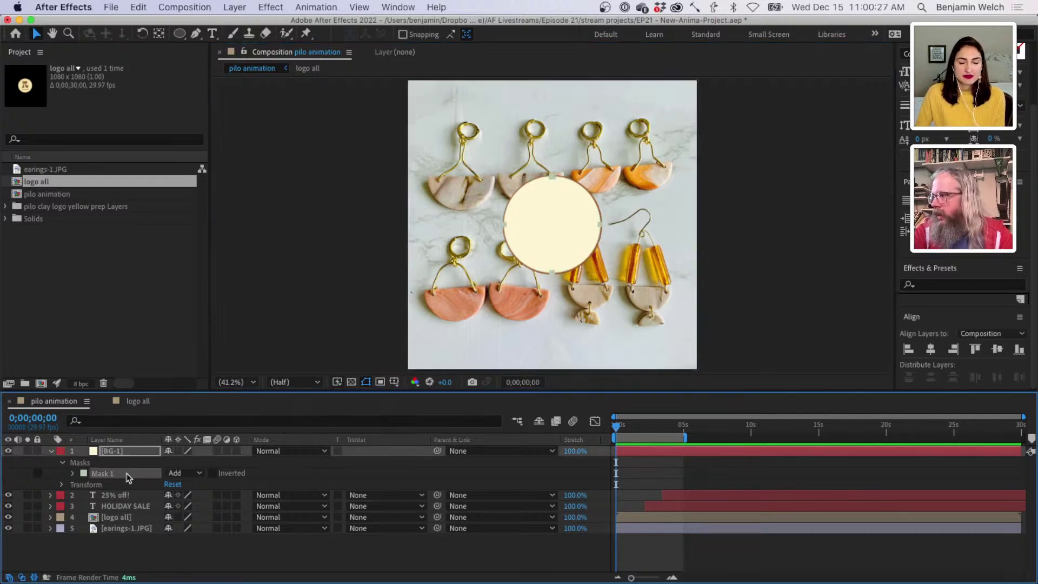
double_click(537, 273)
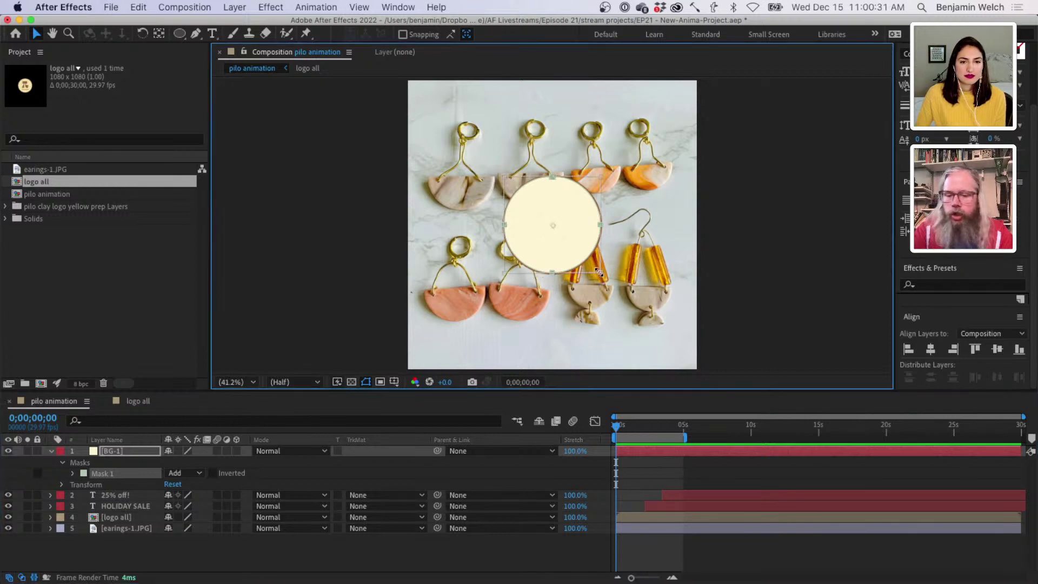
left_click_drag(599, 272, 785, 431)
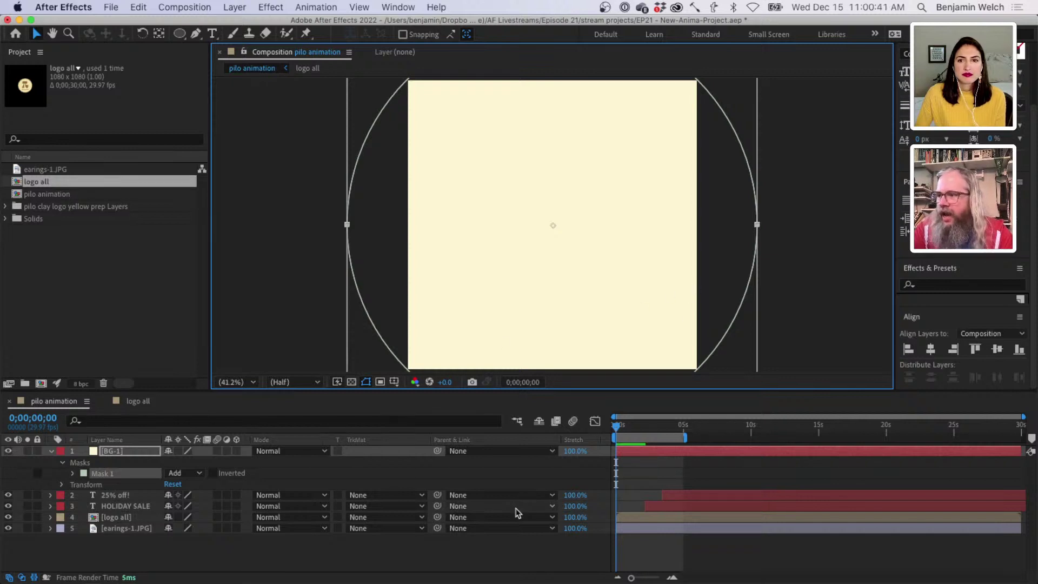
- Set a Mask Path keyframe for BG-1's Mask 1 at 0;00;00;00
left_click(611, 425)
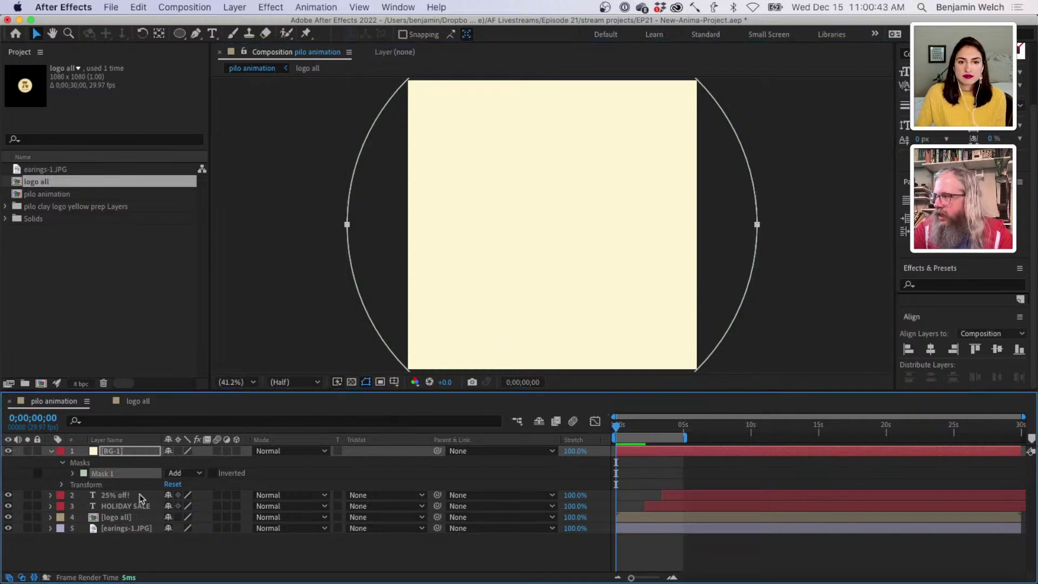
left_click(72, 473)
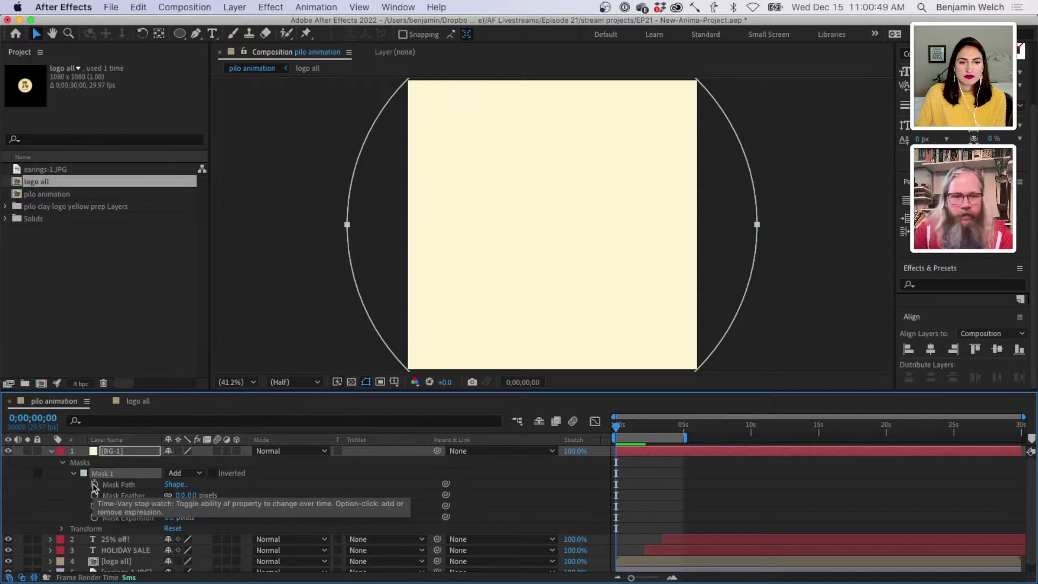
left_click(95, 485)
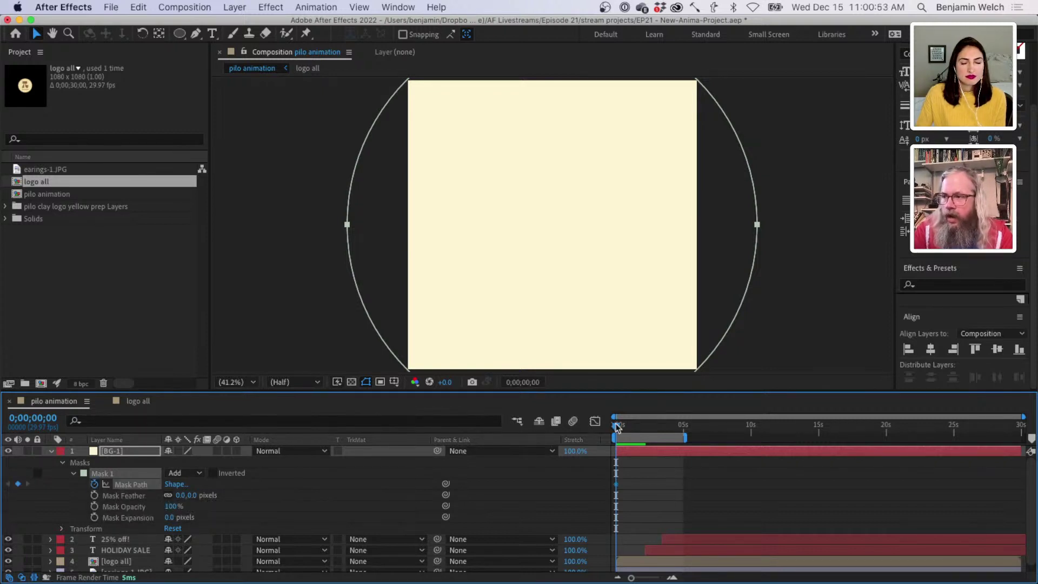
- At 0;00;01;00, shrink Mask 1 evenly about its center to roughly the logo circle's size, adding a second Mask Path keyframe
left_click_drag(620, 431, 633, 430)
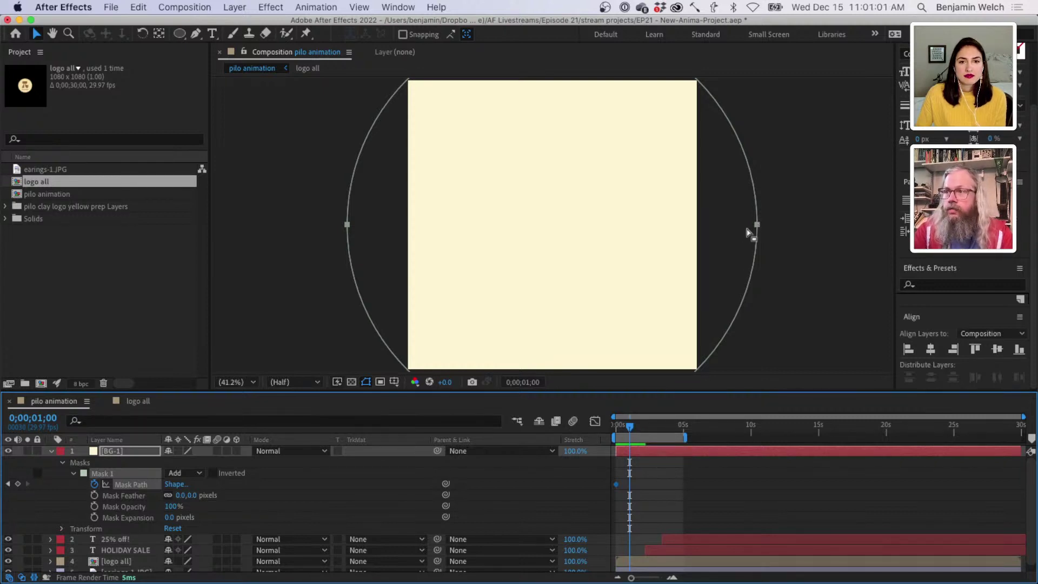
double_click(758, 213)
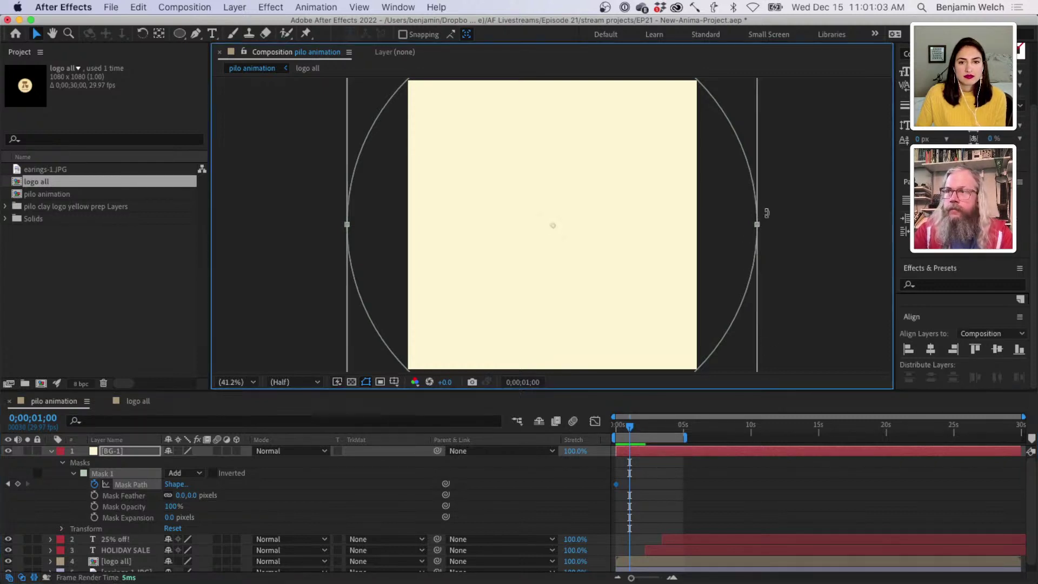
scroll(766, 213, "down", 2)
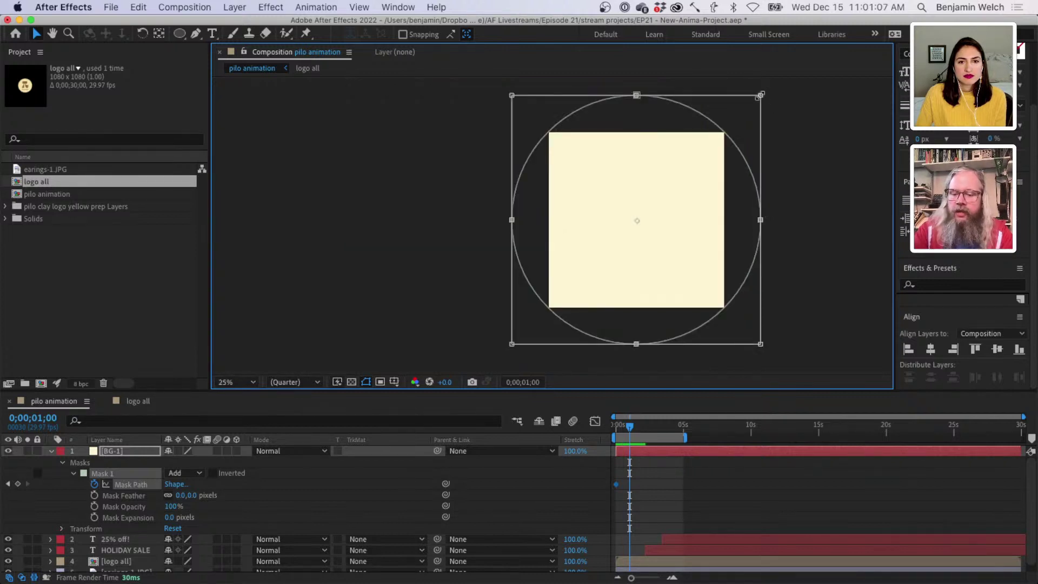
left_click_drag(761, 94, 670, 193)
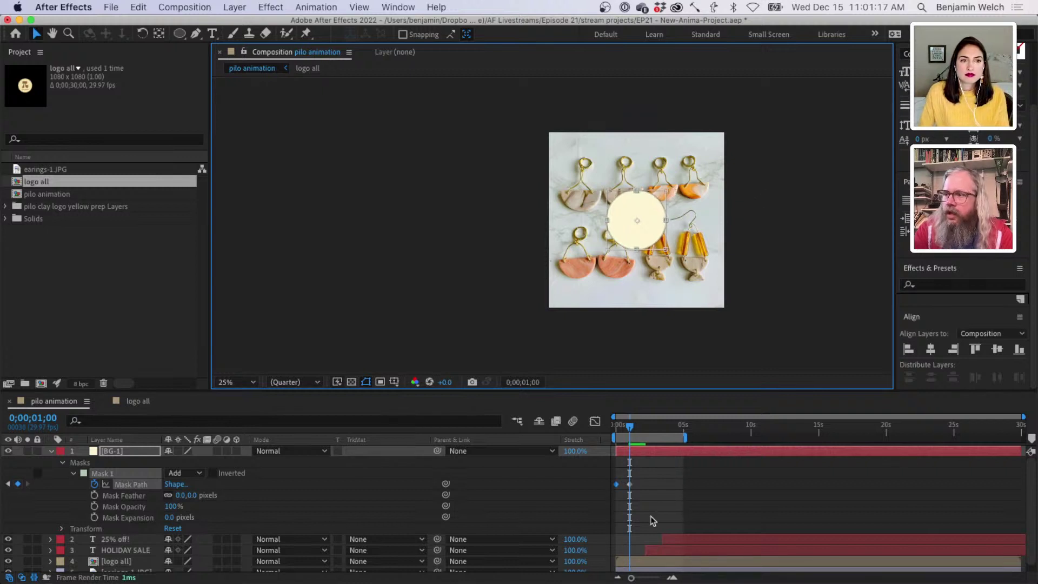
- Deselect BG-1 and preview the shrinking mask reveal from the start of pilo animation
mouse_move(630, 427)
left_mouse_down()
mouse_move(614, 431)
mouse_move(646, 428)
left_mouse_up()
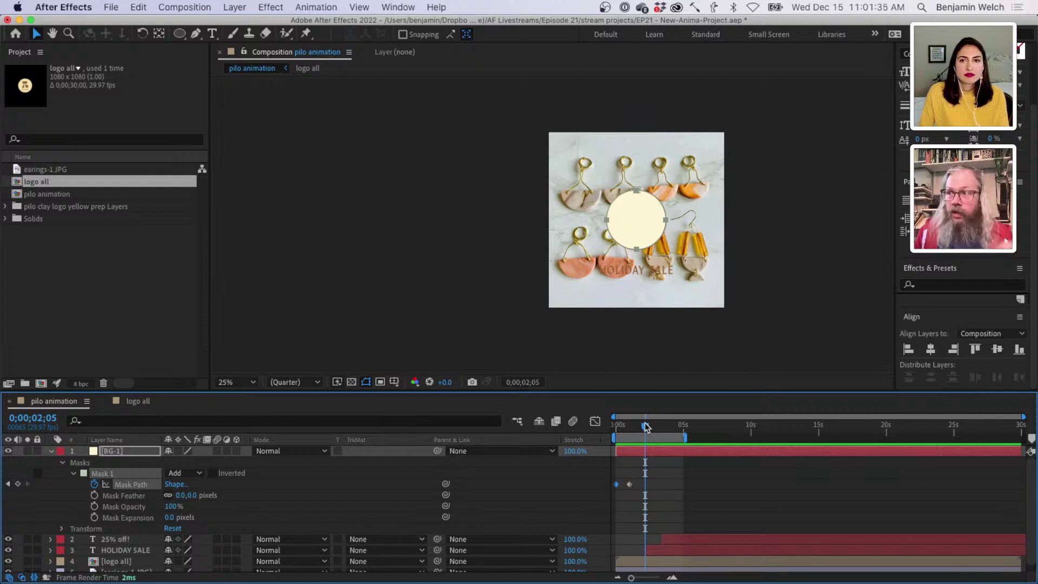
left_click(681, 365)
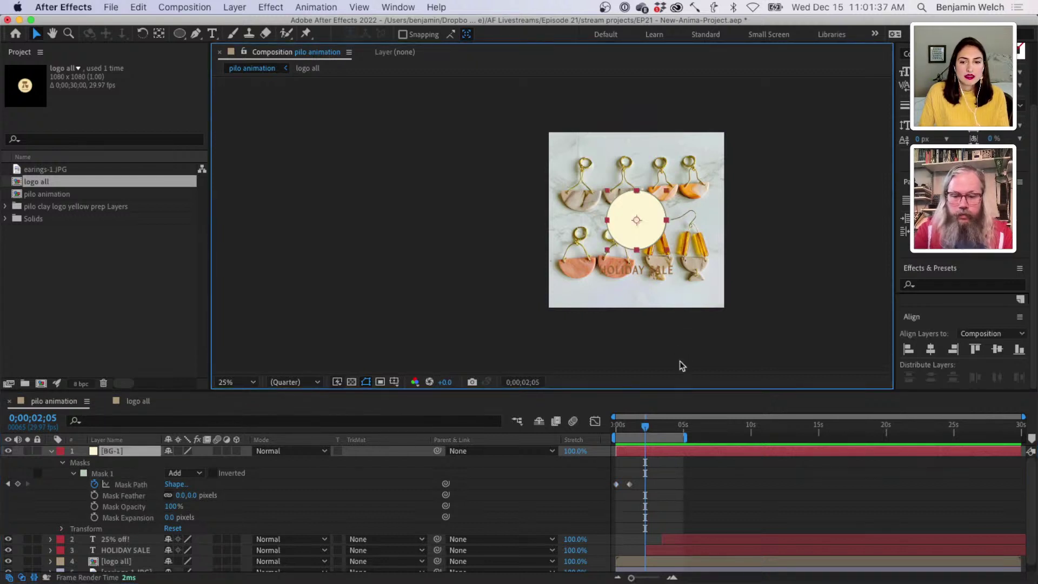
left_click(679, 362)
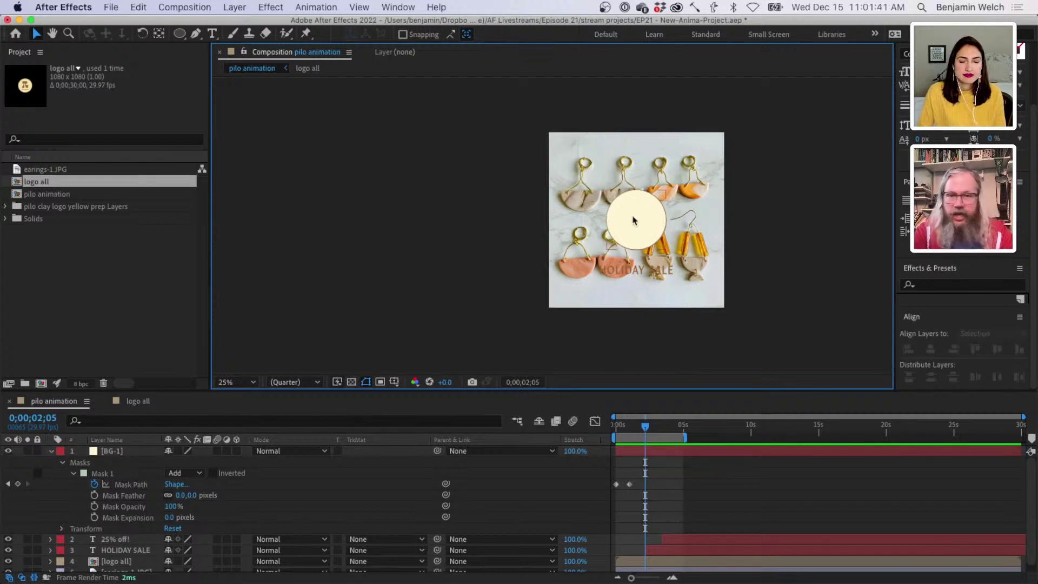
left_click_drag(644, 426, 593, 429)
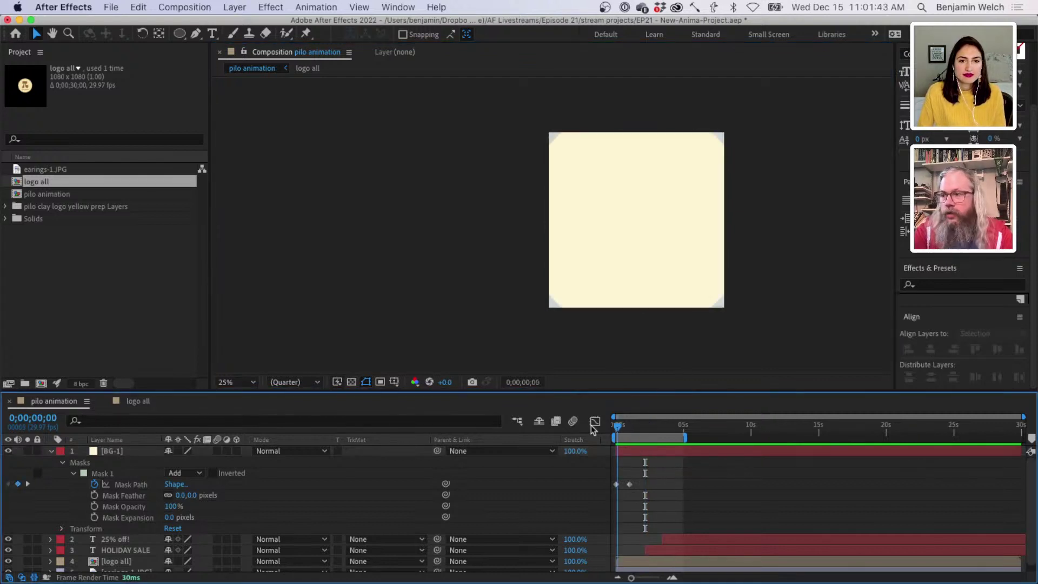
key("space")
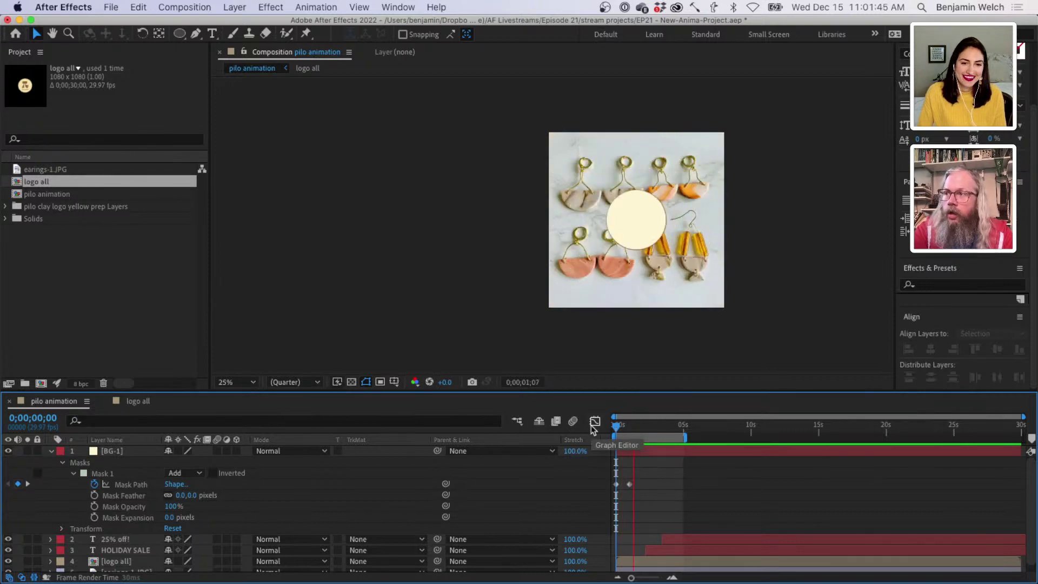
key("space")
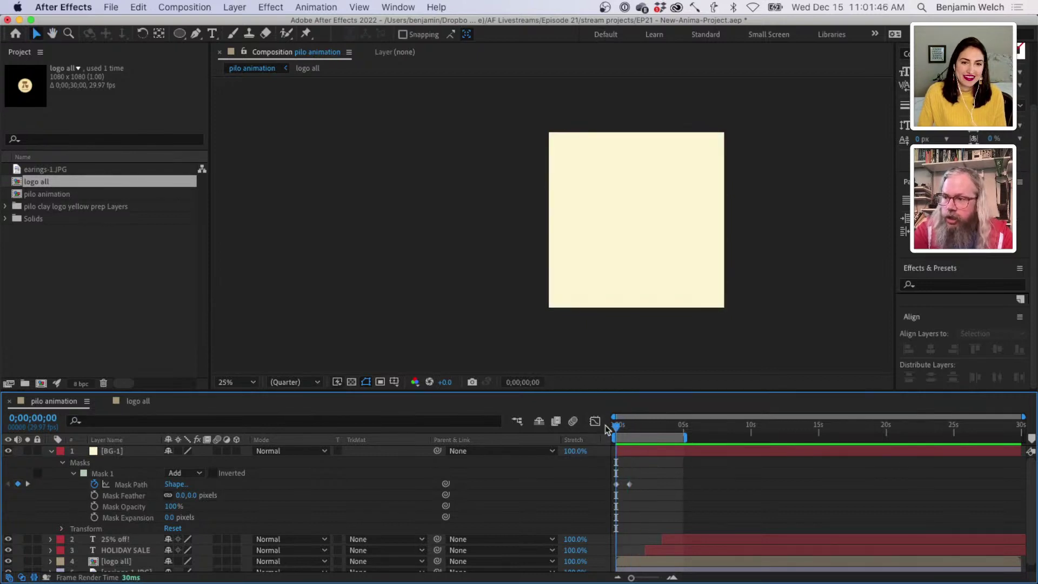
- Apply Easy Ease to both Mask Path keyframes of the BG-1 layer and preview the mask animation from the start
left_click(629, 484)
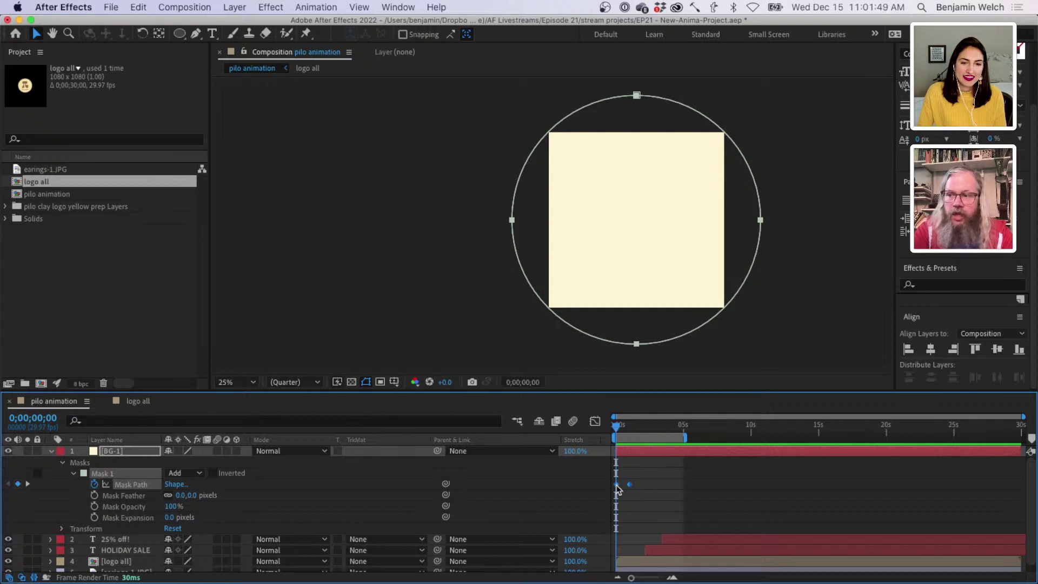
right_click(617, 485)
mouse_move(688, 572)
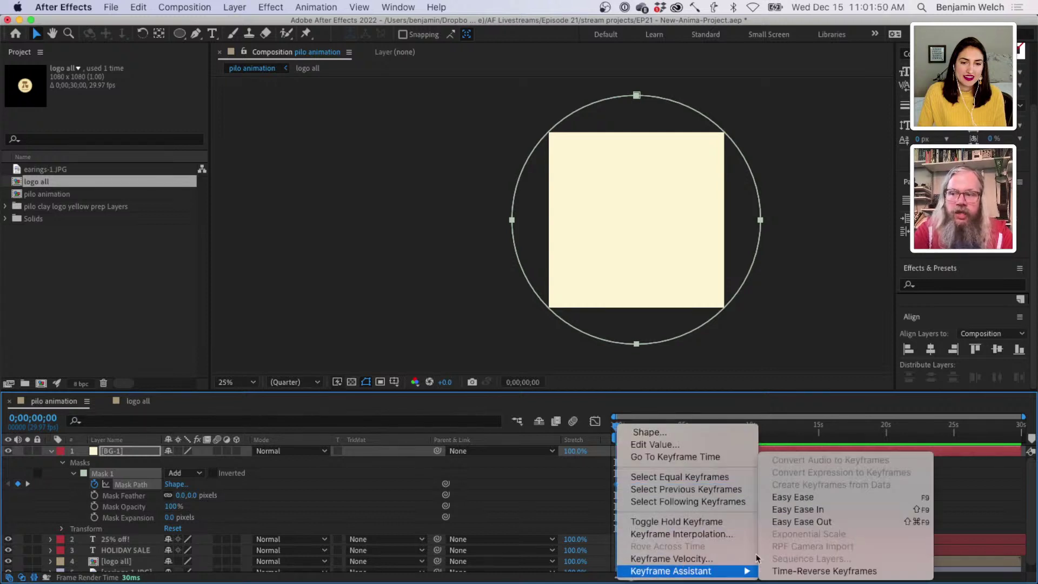
left_click(793, 496)
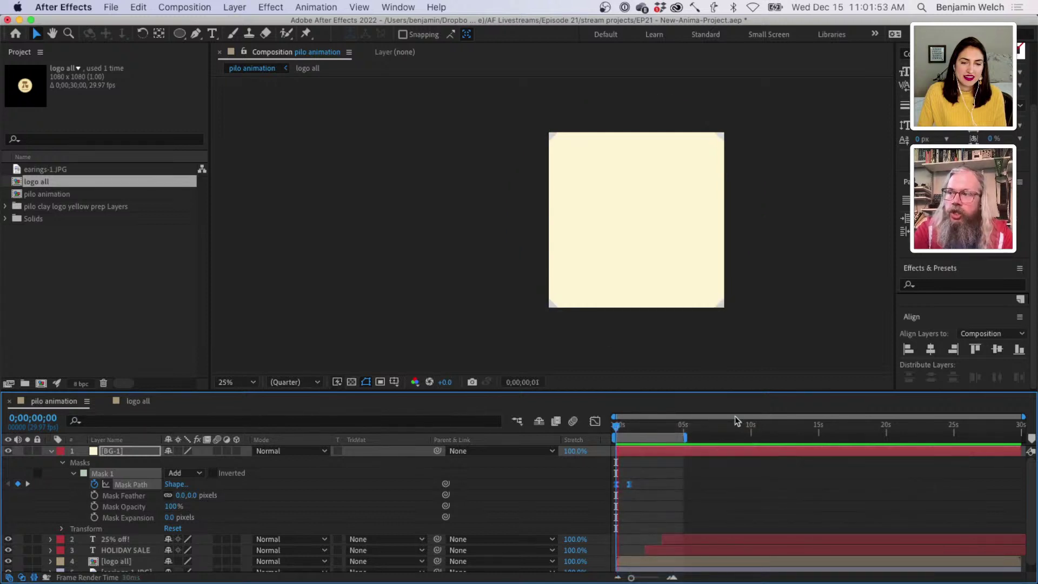
key("space")
key("space")
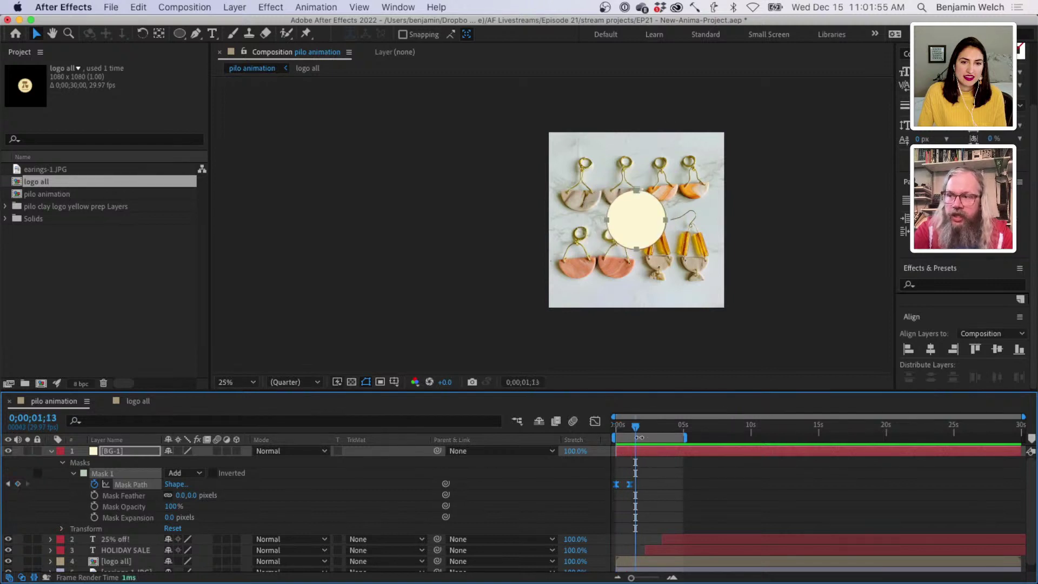
left_click_drag(640, 437, 616, 431)
key("space")
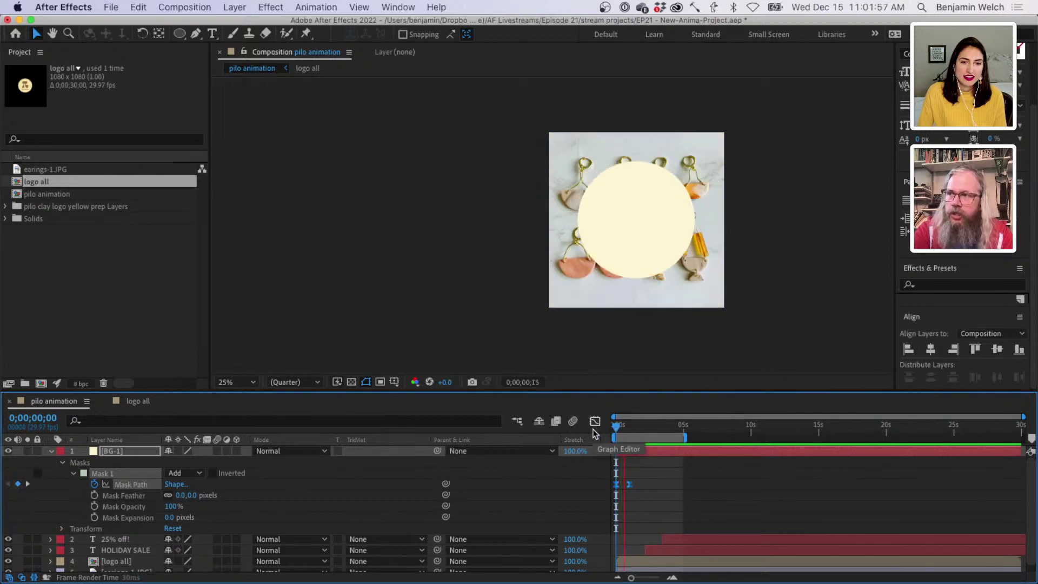
key("space")
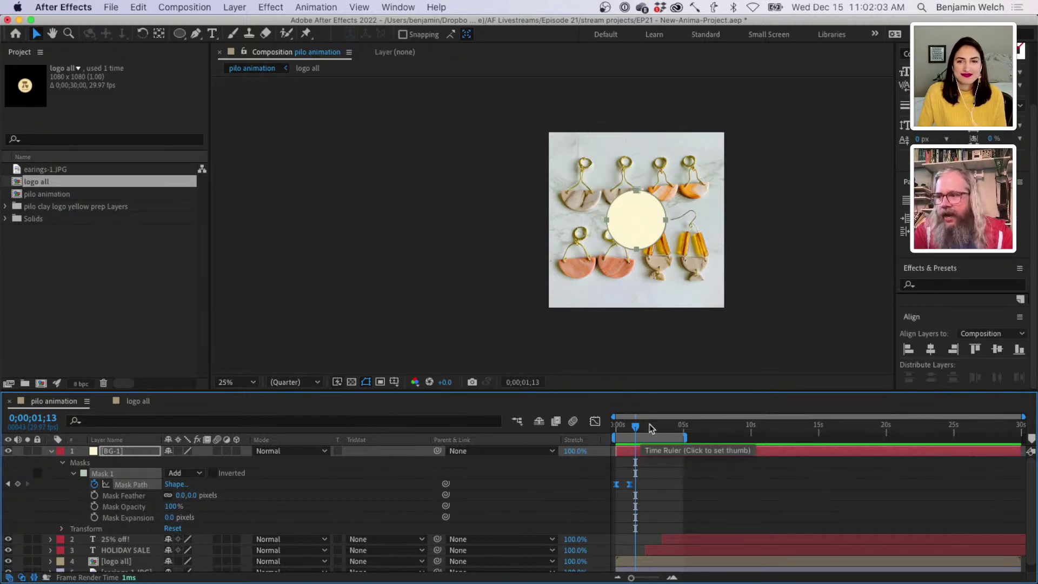
- Add an Opacity keyframe at 100% to the BG-1 layer at 0;00;01;00, aligned with the second mask keyframe
key("equal")
key("equal")
key("equal")
key("equal")
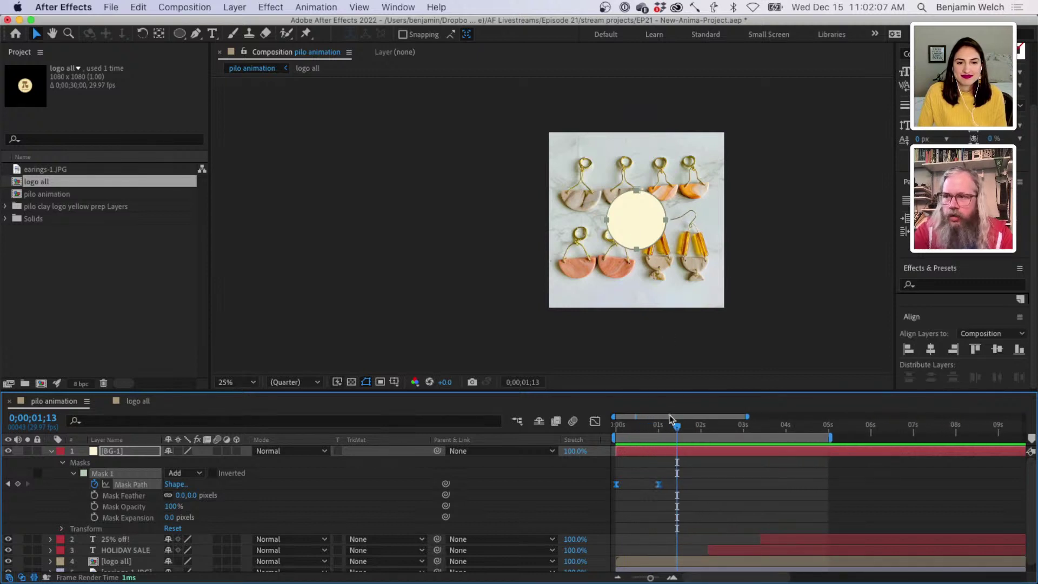
left_click(74, 474)
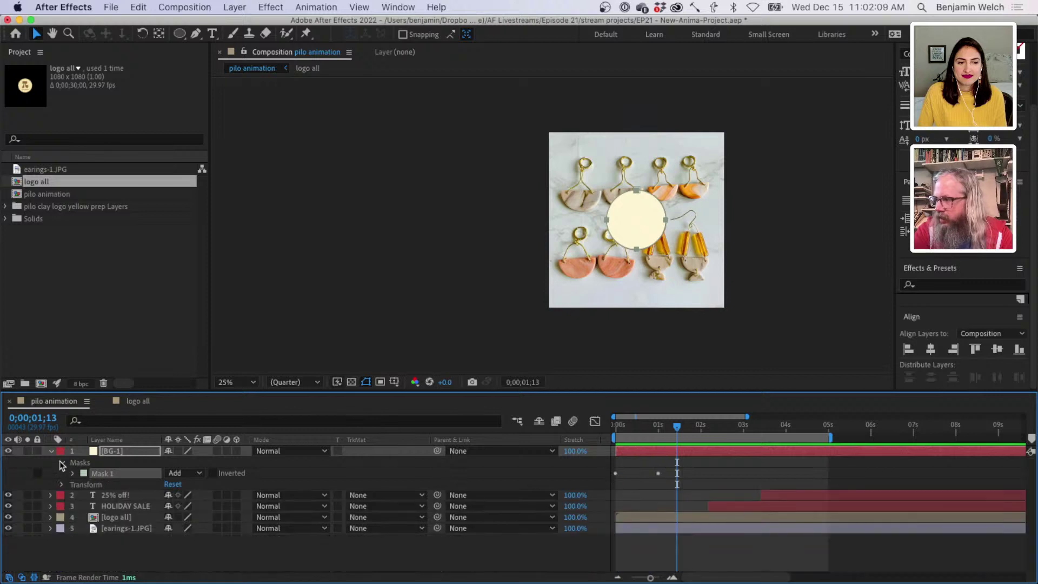
left_click(62, 462)
left_click(93, 452)
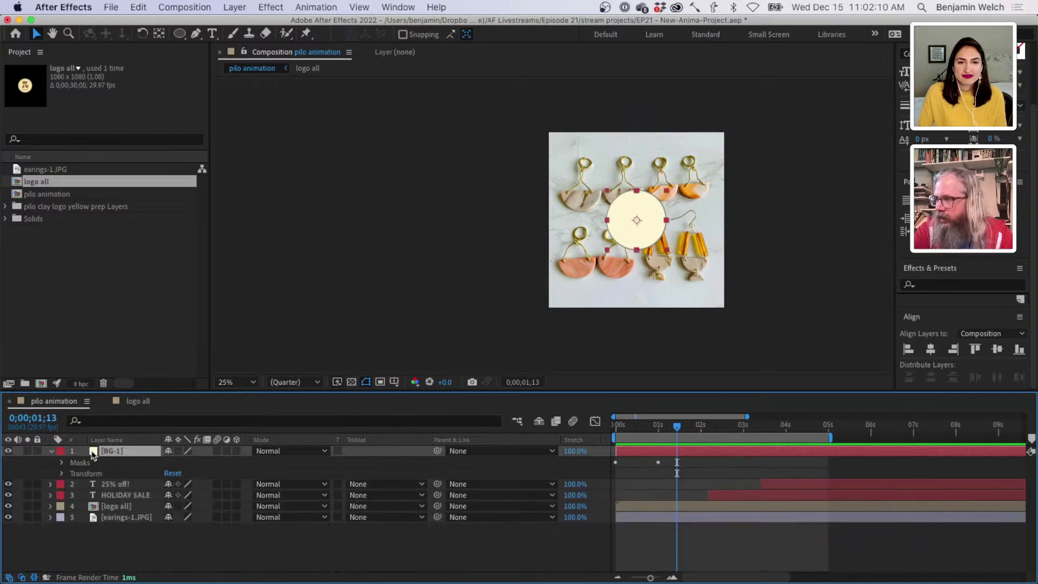
left_click(66, 473)
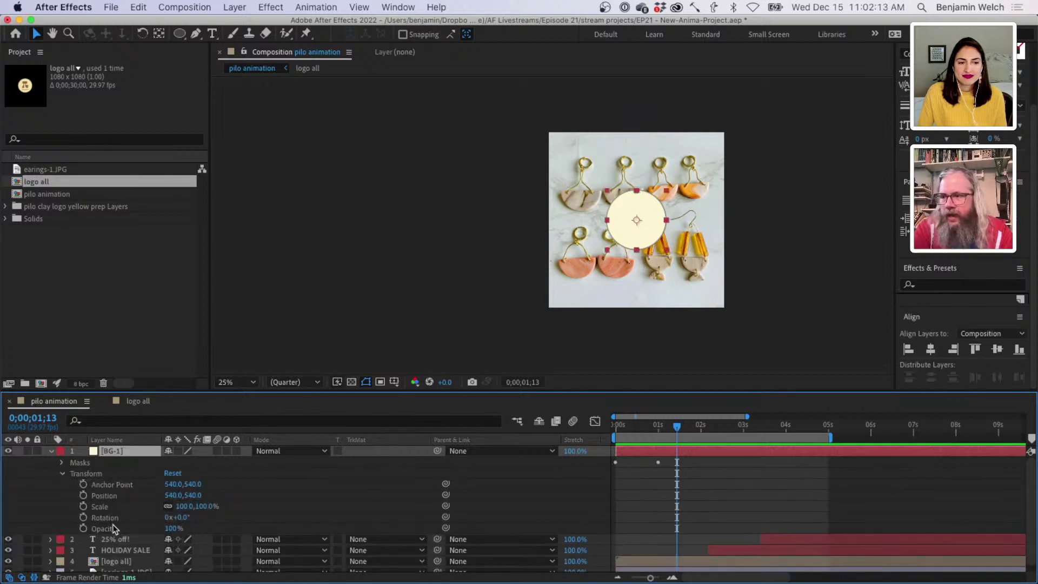
left_click_drag(681, 427, 658, 429)
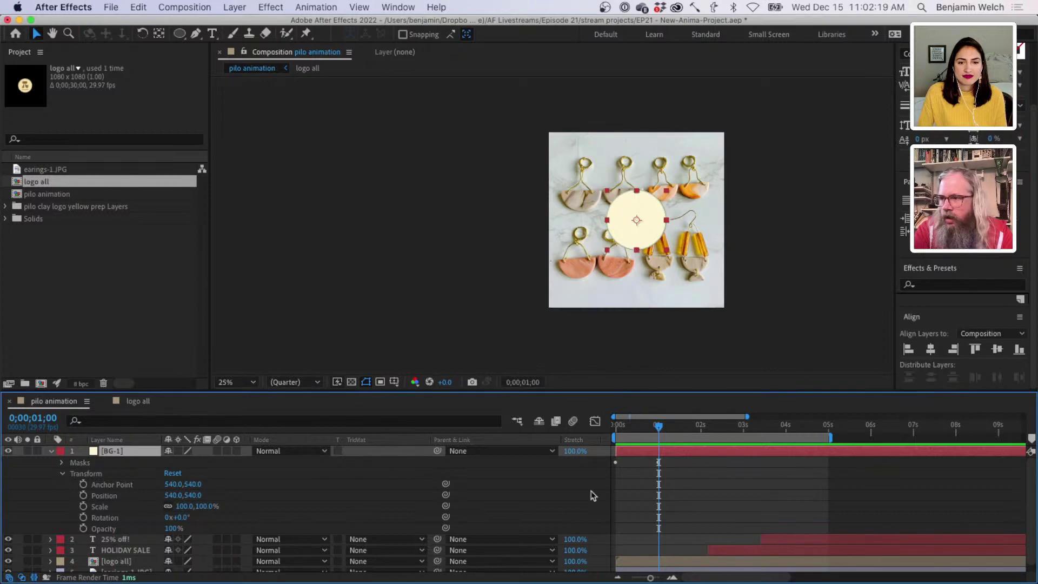
left_click(83, 528)
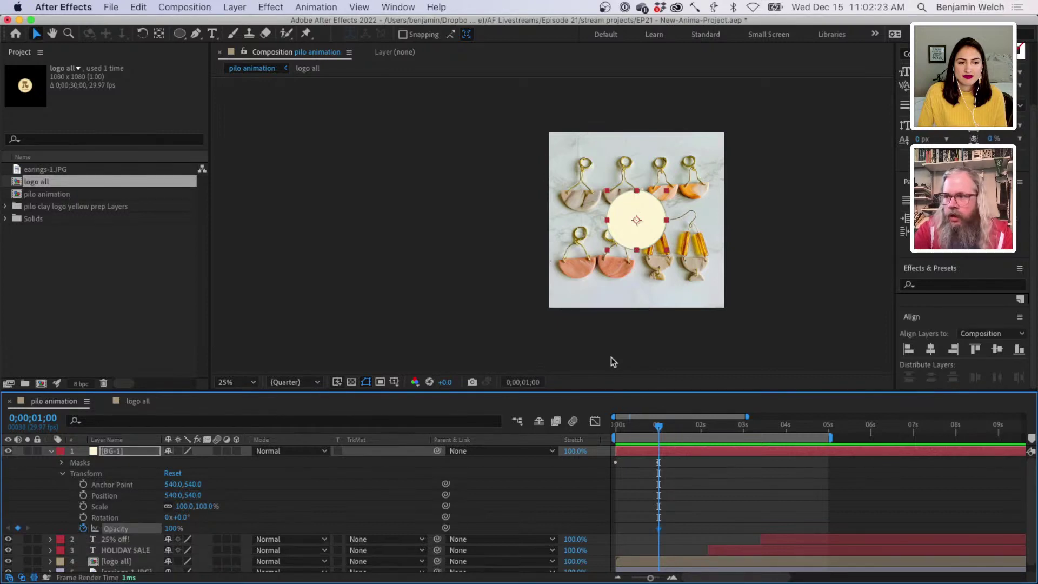
- Add a second Opacity keyframe to the BG-1 layer at 0;00;01;03 with a value of 0%
left_click_drag(658, 427, 663, 427)
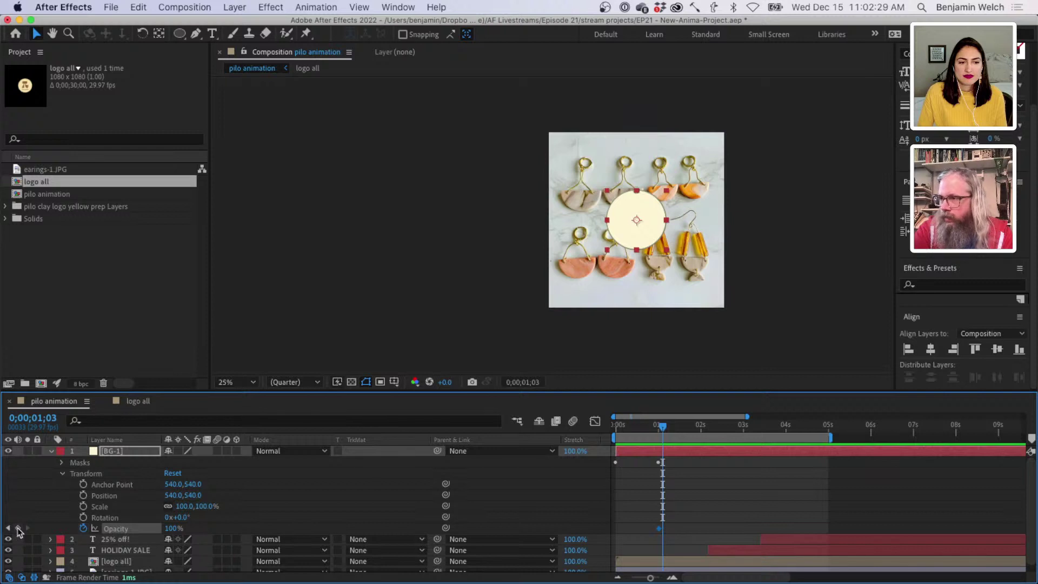
left_click(17, 528)
left_click(170, 528)
type("0")
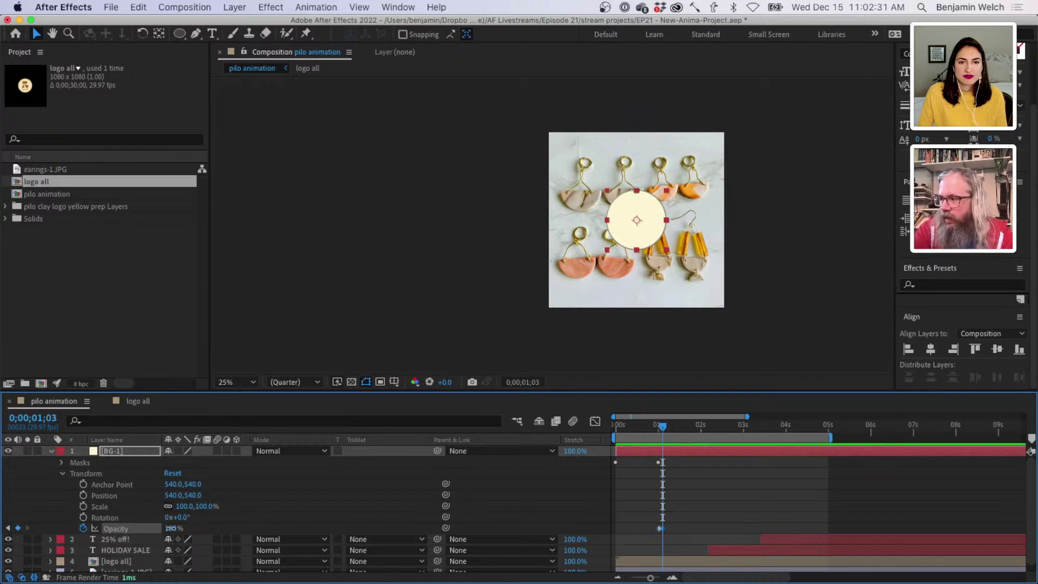
key("Return")
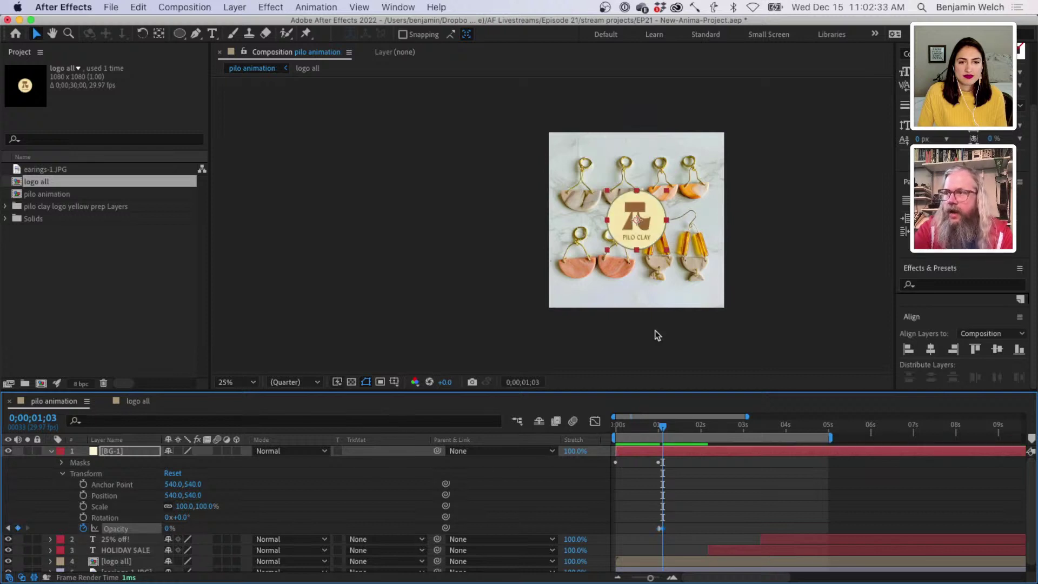
- Set the composition view to Fit up to 100% and preview the circular logo reveal from the start
left_click(252, 382)
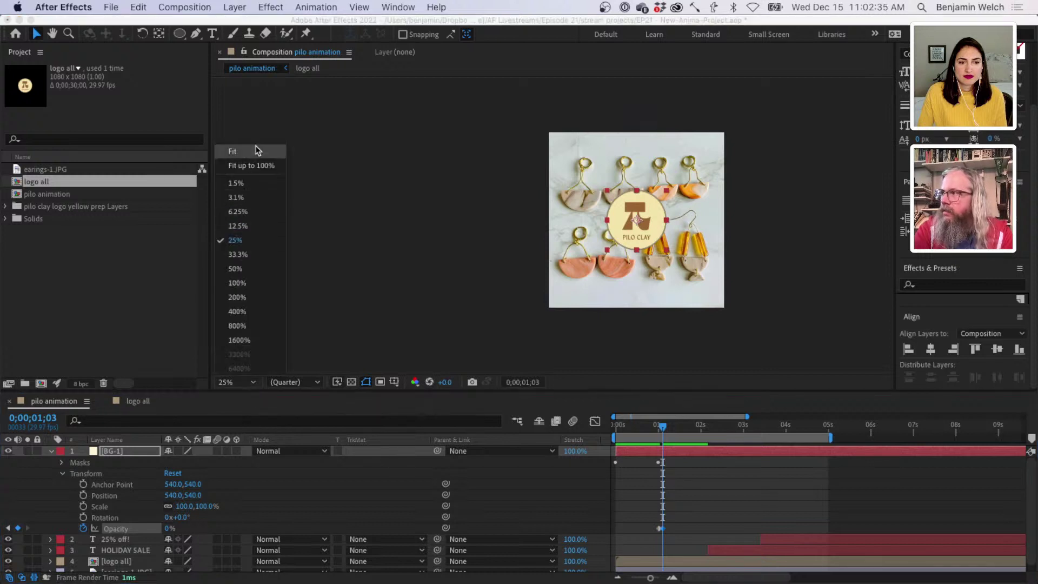
left_click(252, 165)
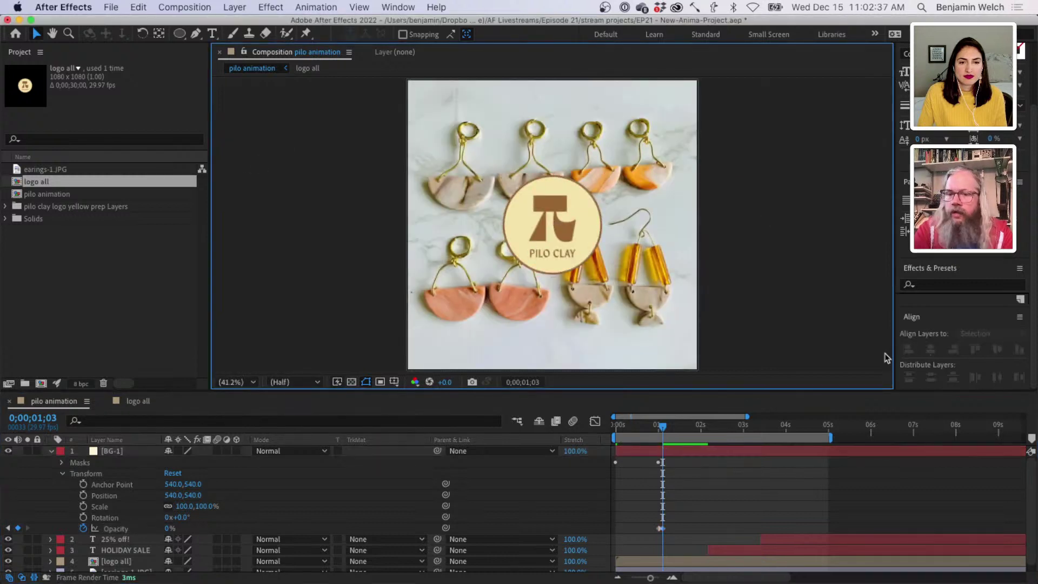
left_click_drag(662, 427, 609, 432)
key("space")
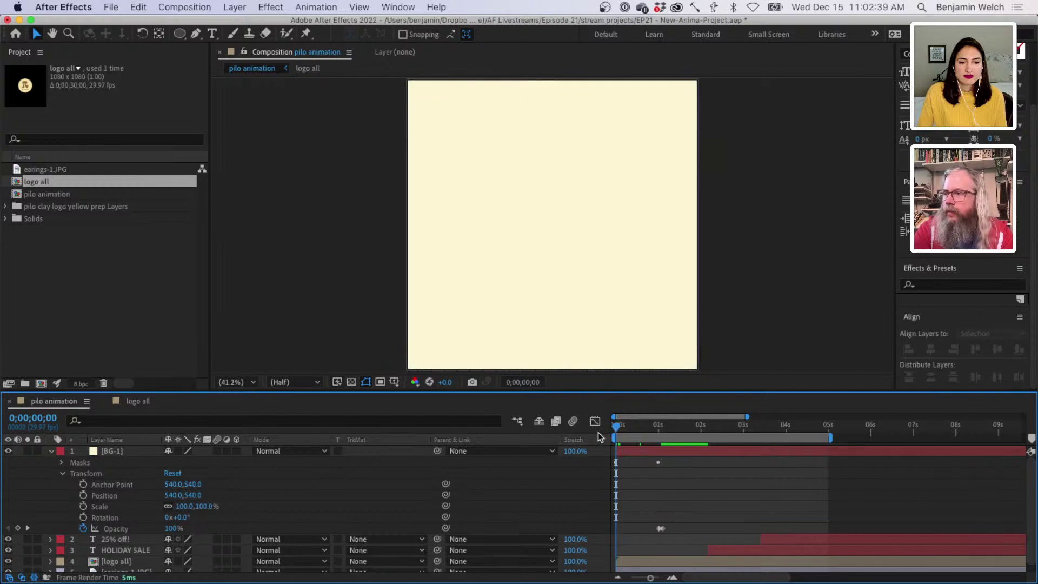
key("space")
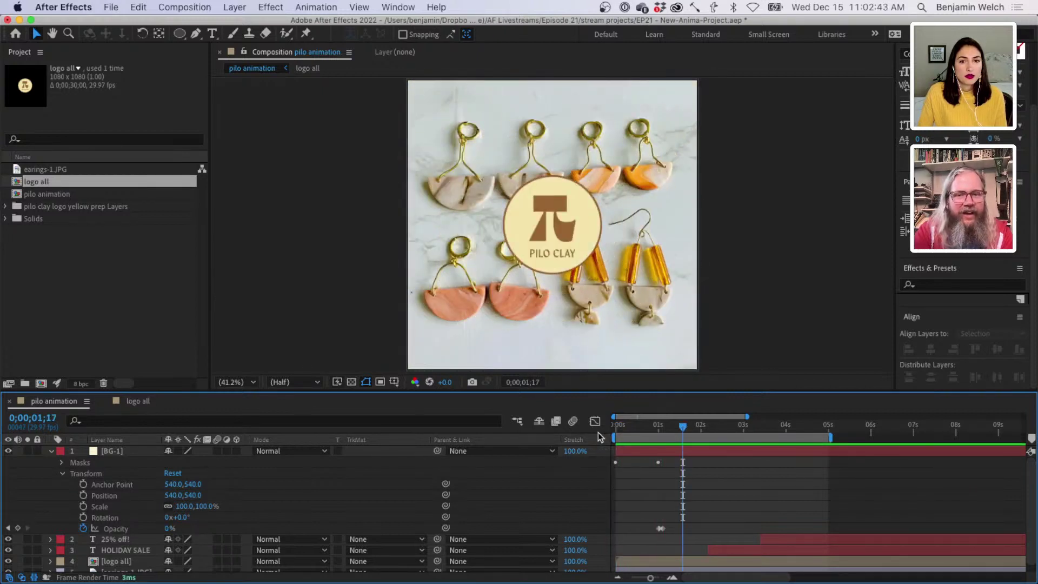
key("Home")
key("space")
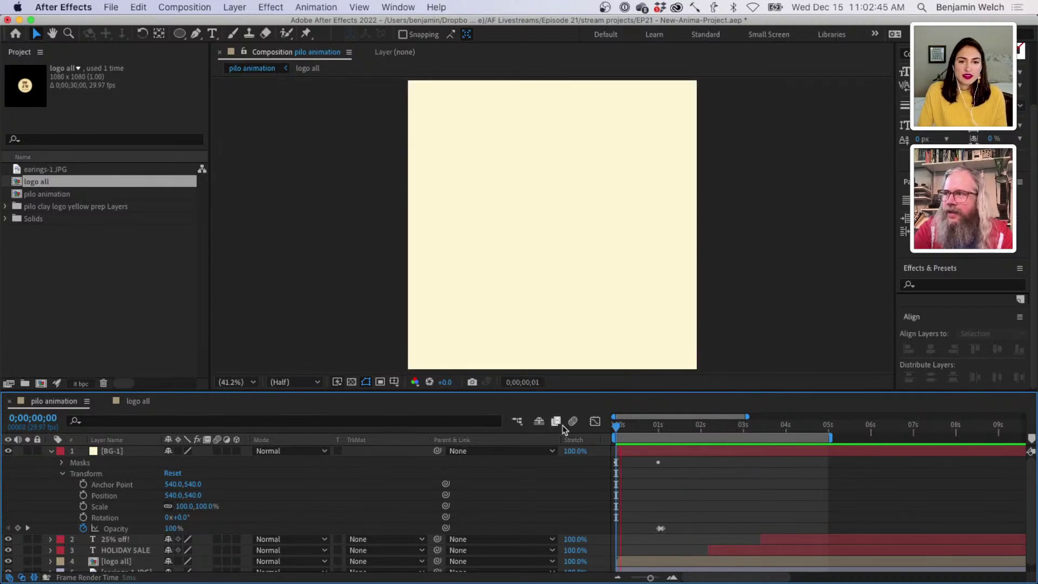
key("space")
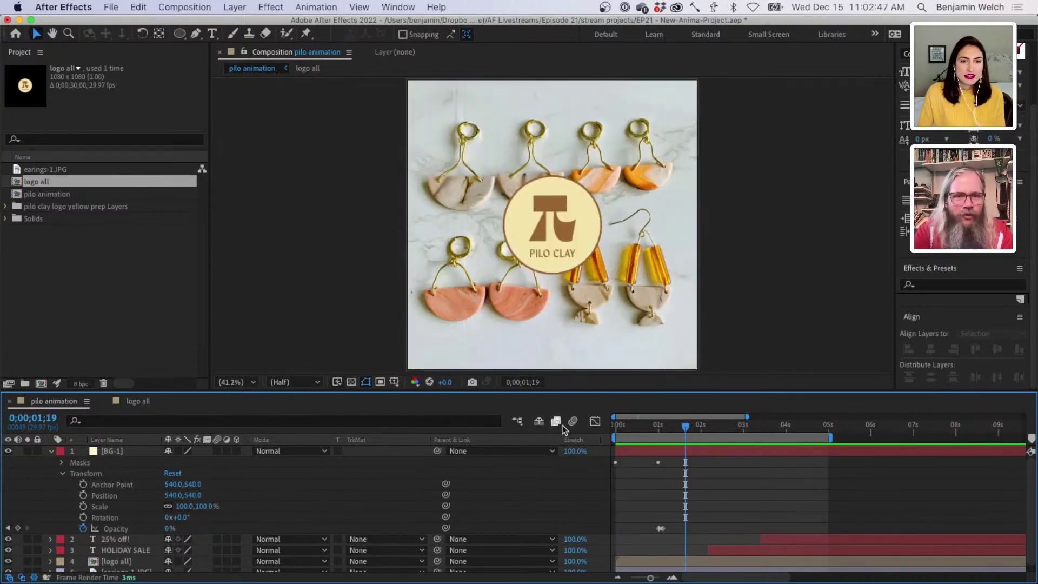
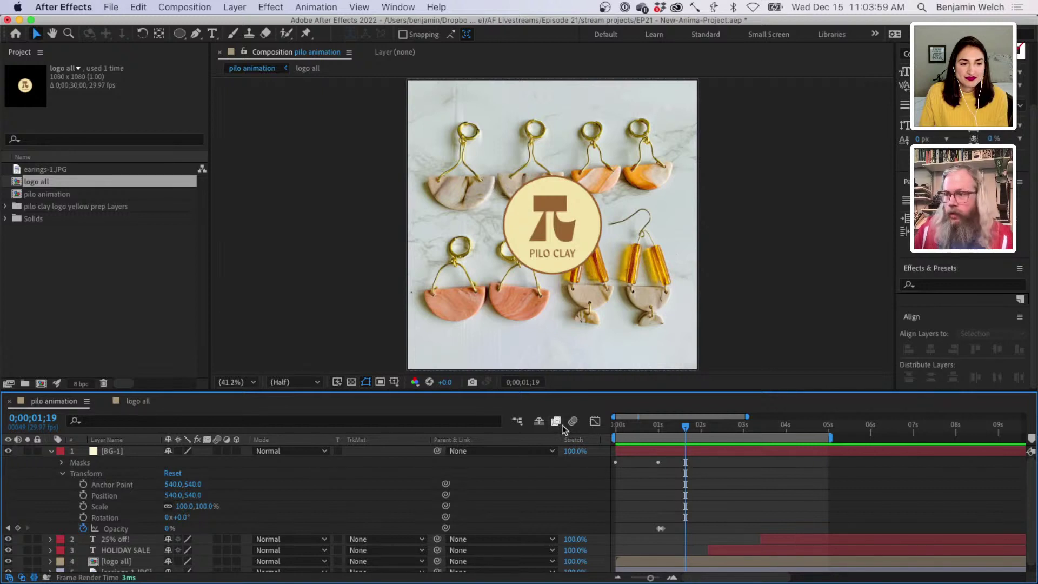
- Enable motion blur for the BG-1 layer and the pilo animation composition, and preview the reveal from the start
left_click_drag(685, 427, 663, 437)
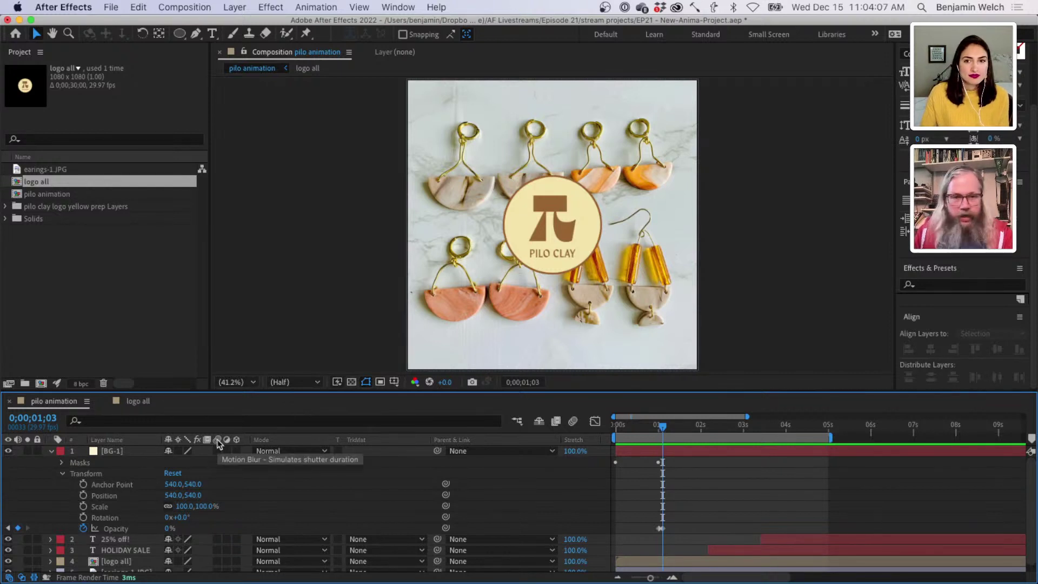
left_click(52, 451)
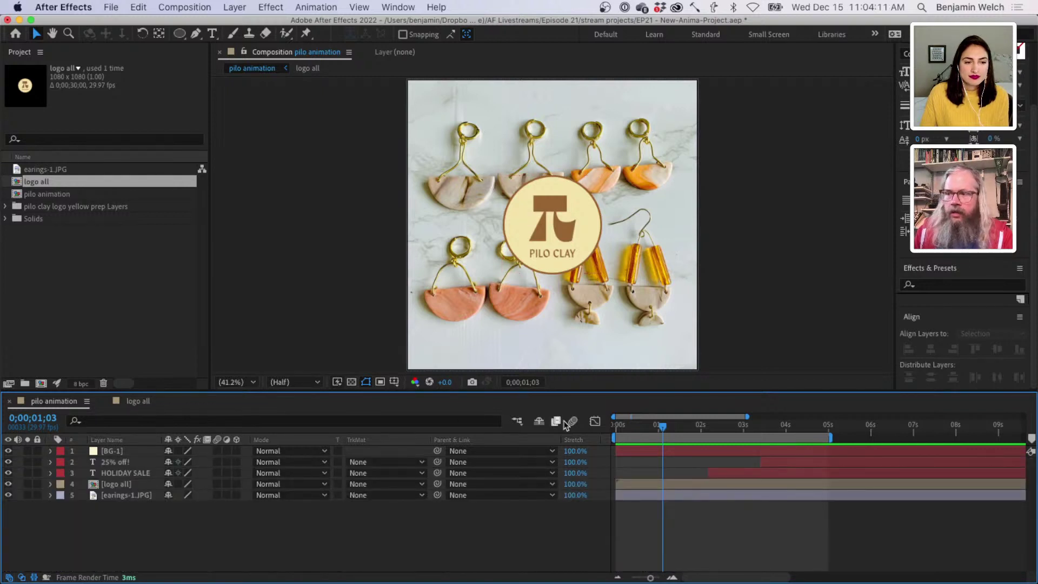
left_click_drag(661, 431, 645, 429)
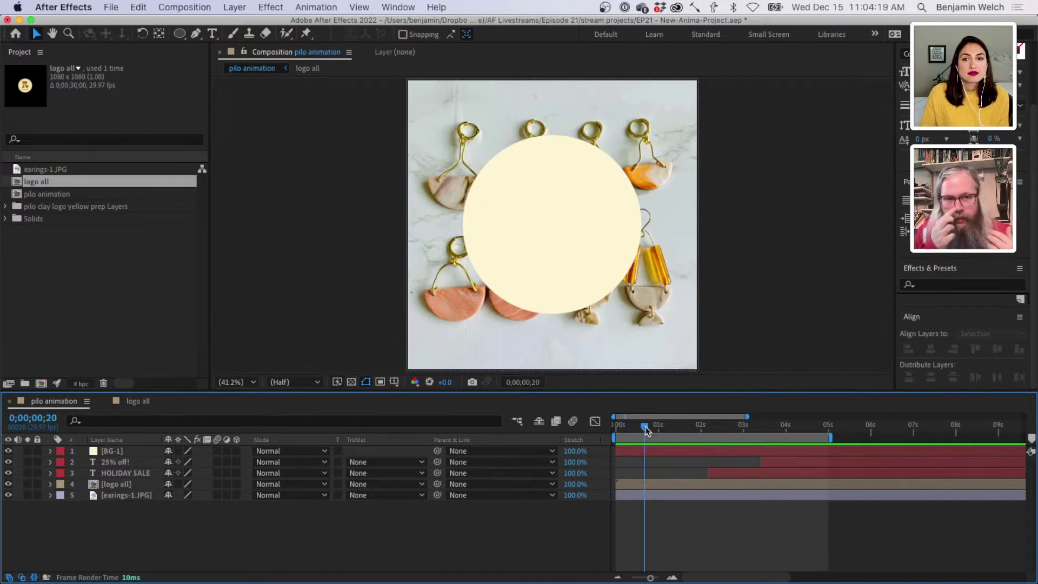
left_click(218, 451)
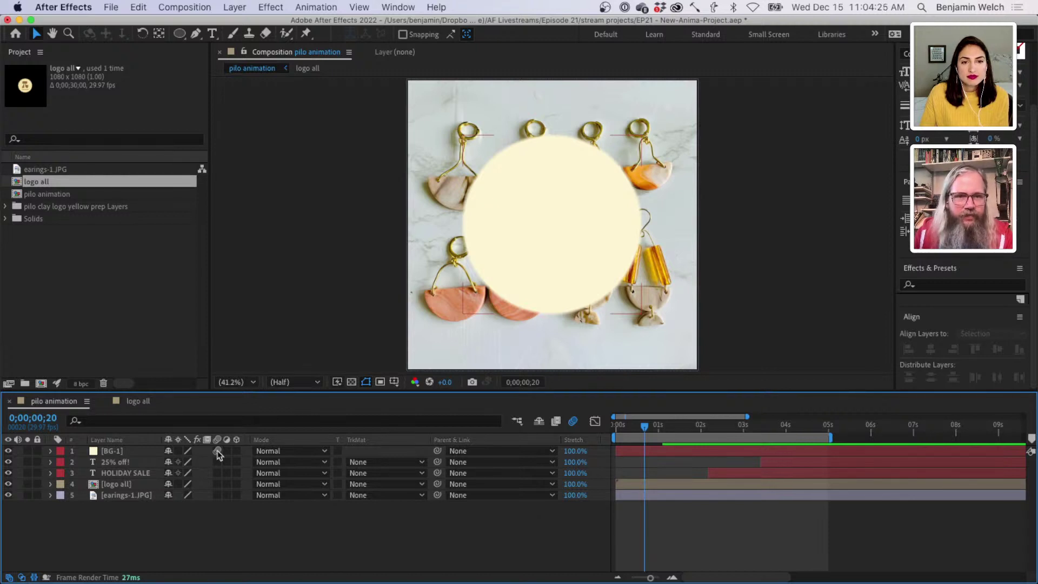
left_click_drag(645, 427, 613, 429)
key("space")
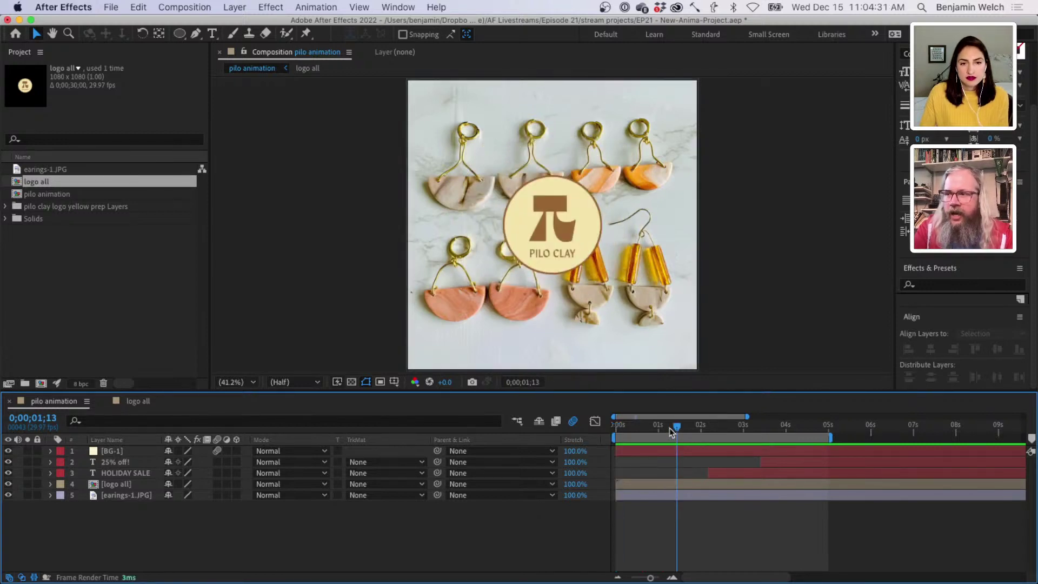
key("space")
key("space")
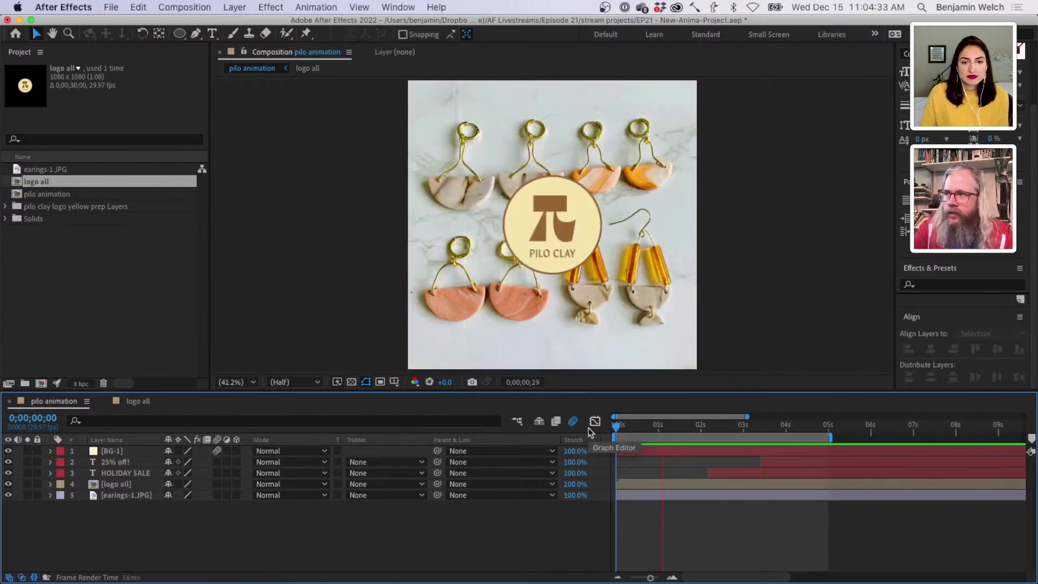
key("space")
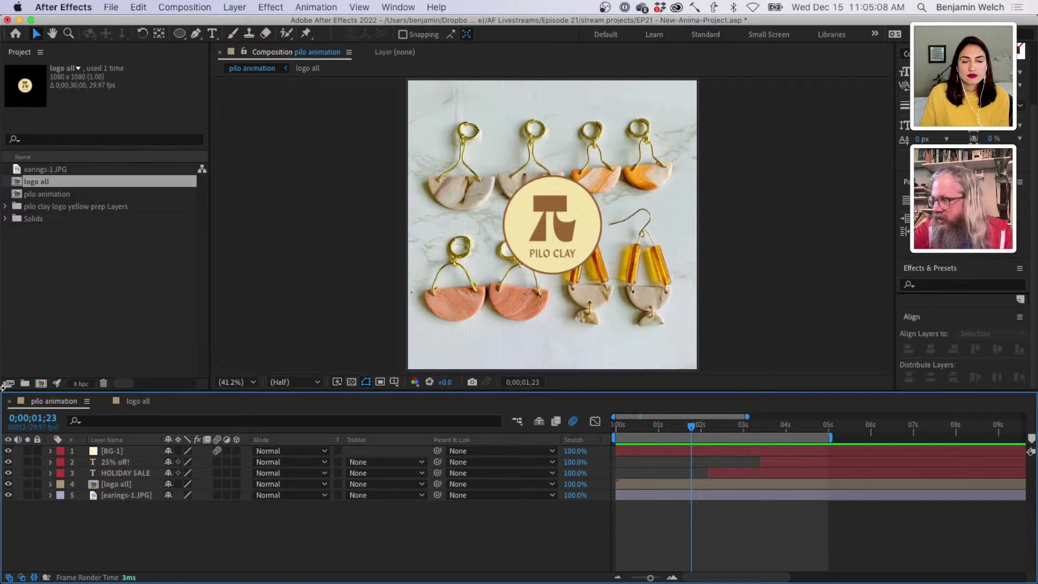
- Compare the pilo animation and logo all compositions, and open logo all with the playhead at 0;00;02;00
left_click(142, 402)
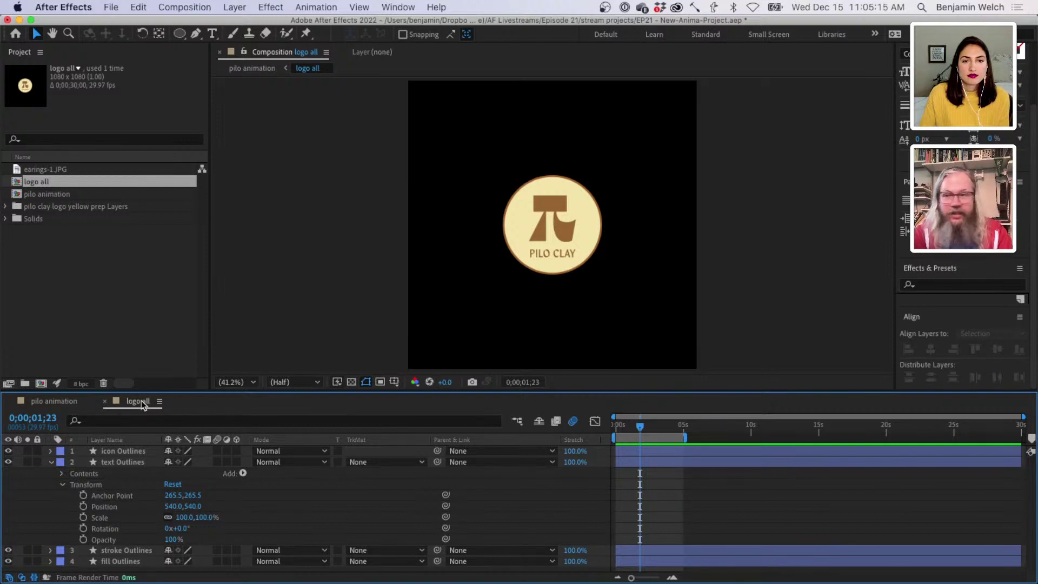
left_click(71, 402)
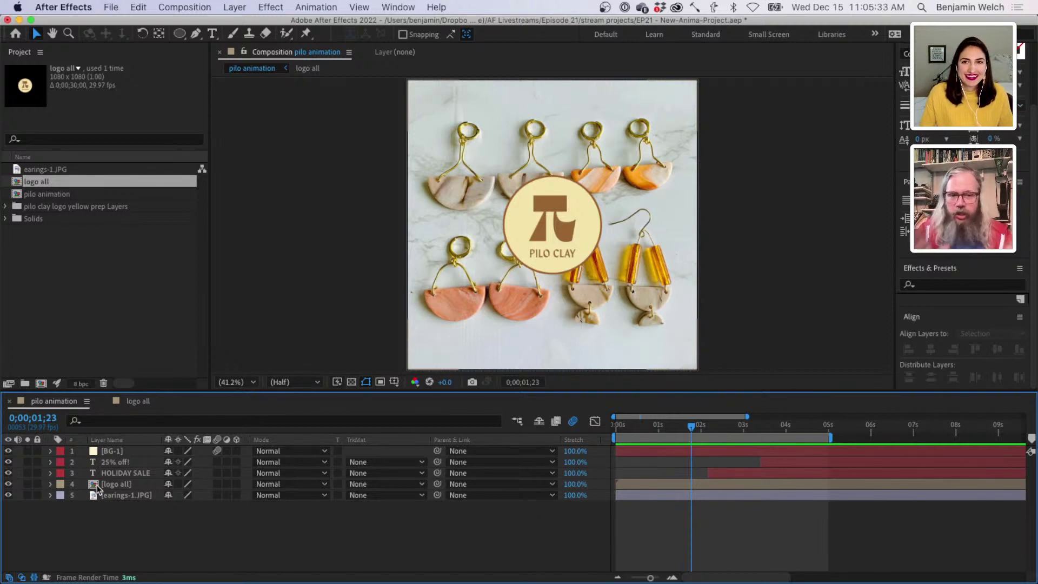
left_click(140, 402)
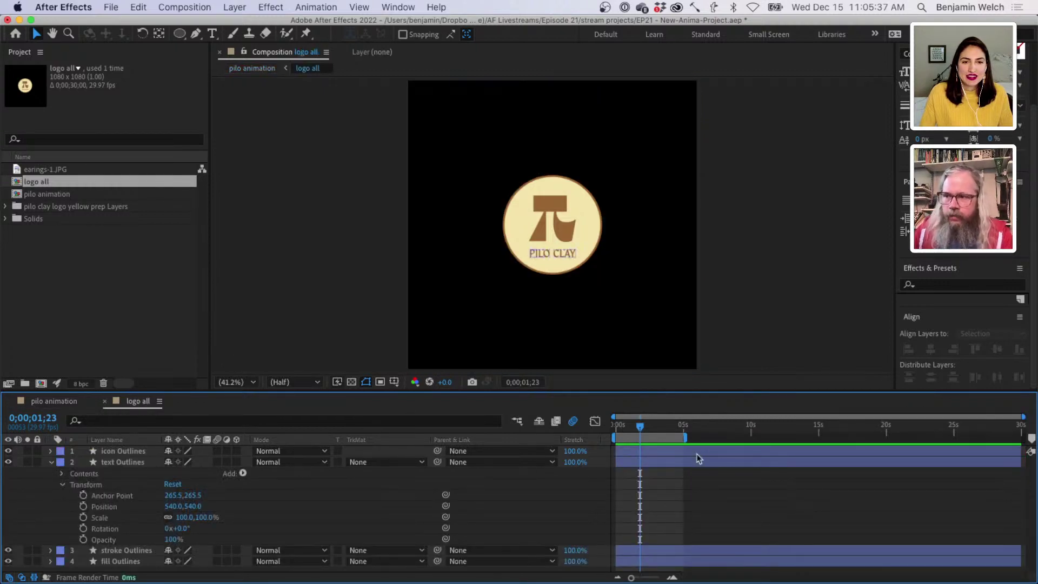
left_click_drag(639, 427, 616, 427)
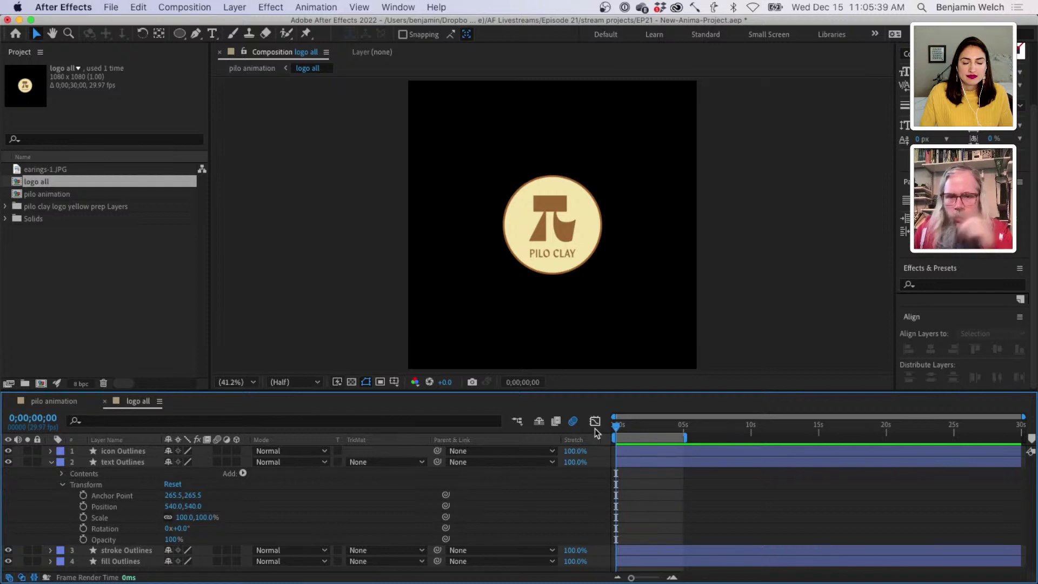
left_click(65, 401)
left_click_drag(618, 429, 704, 432)
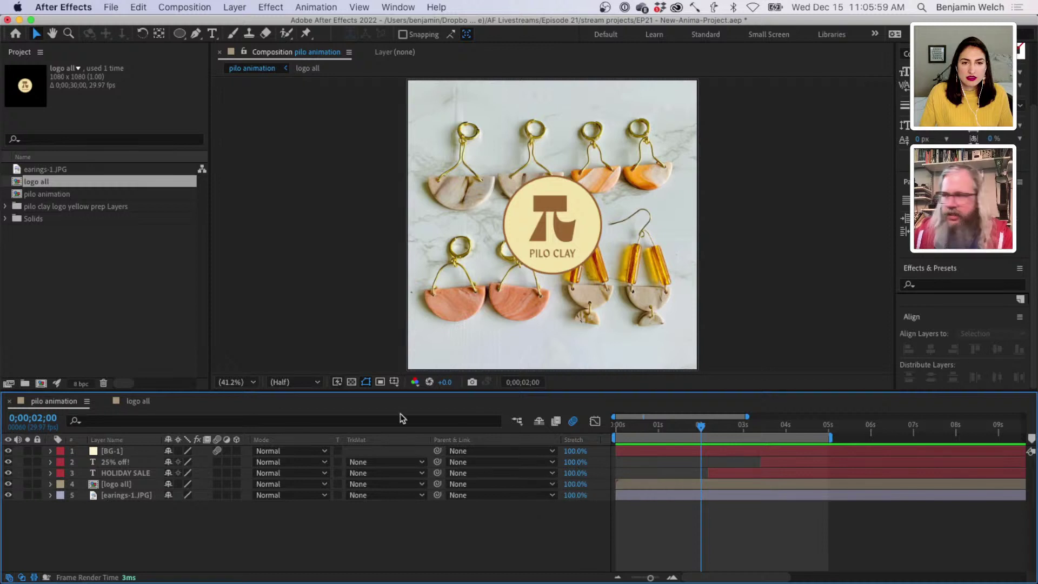
left_click(138, 401)
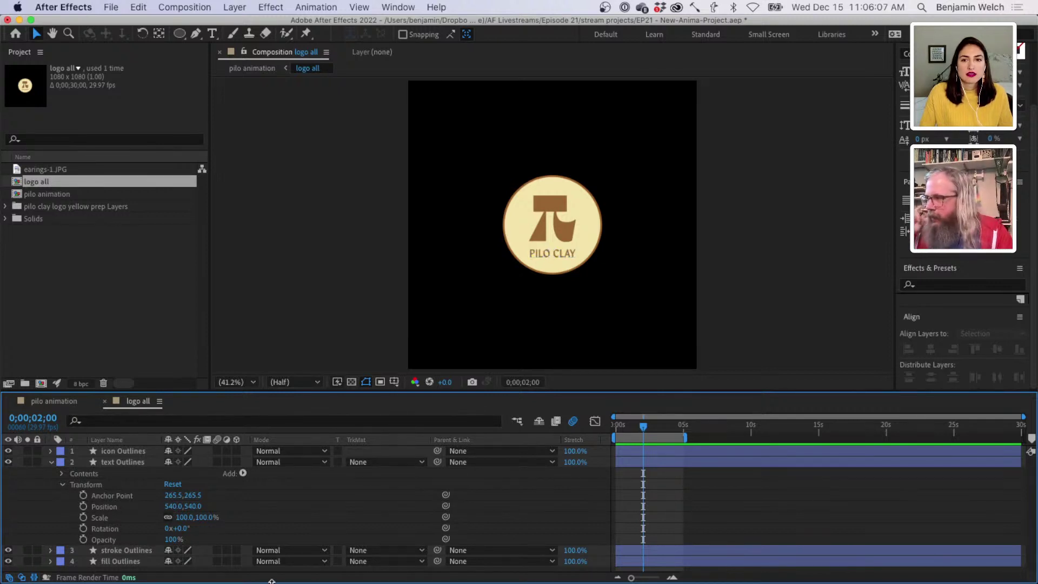
- Add a Path keyframe at 0;00;02;00 to Path 1 in Group 1 of the stroke Outlines layer
left_click(50, 464)
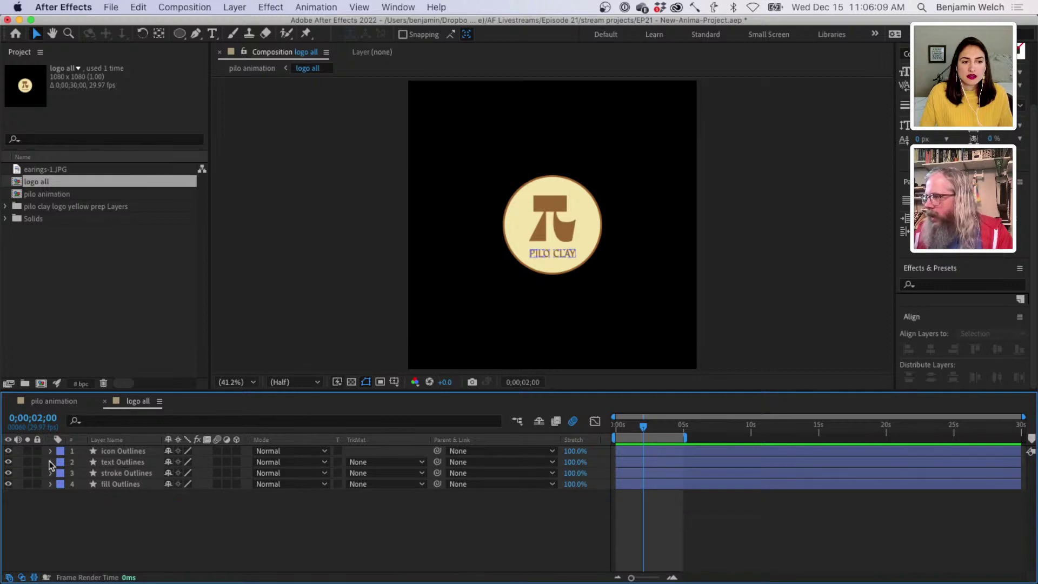
left_click(50, 474)
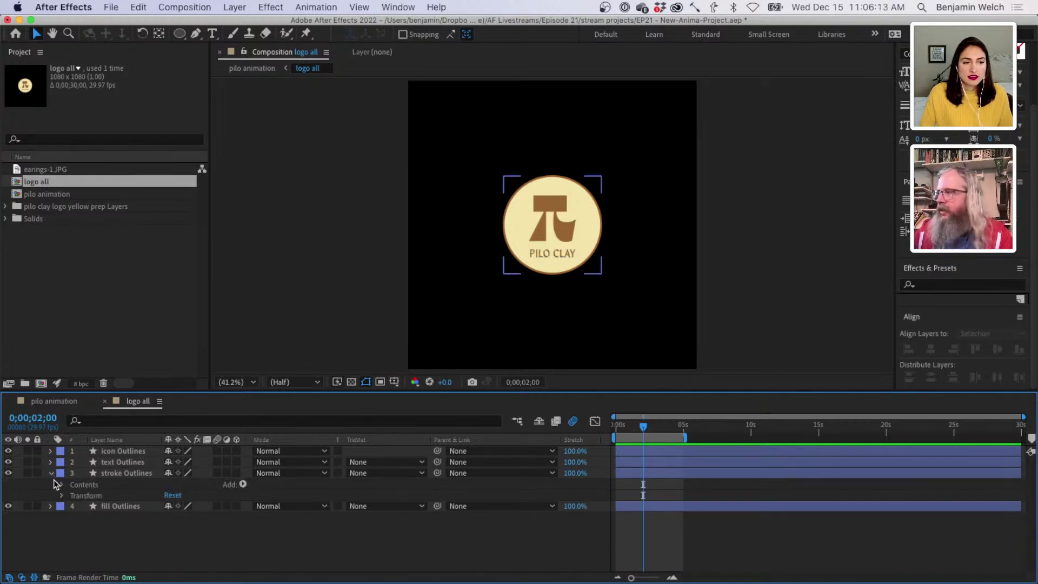
left_click(61, 484)
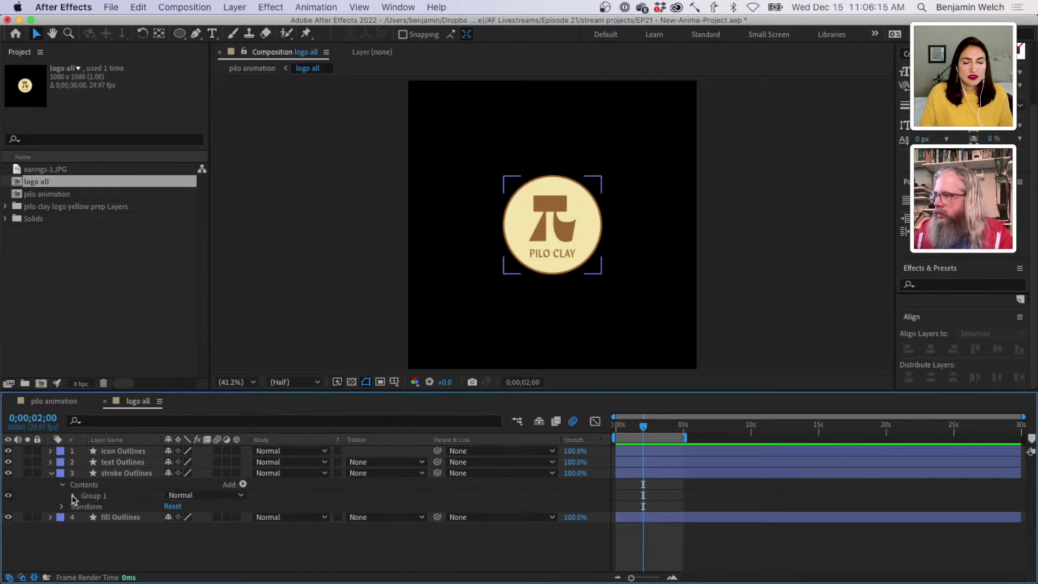
left_click(74, 495)
left_click(83, 507)
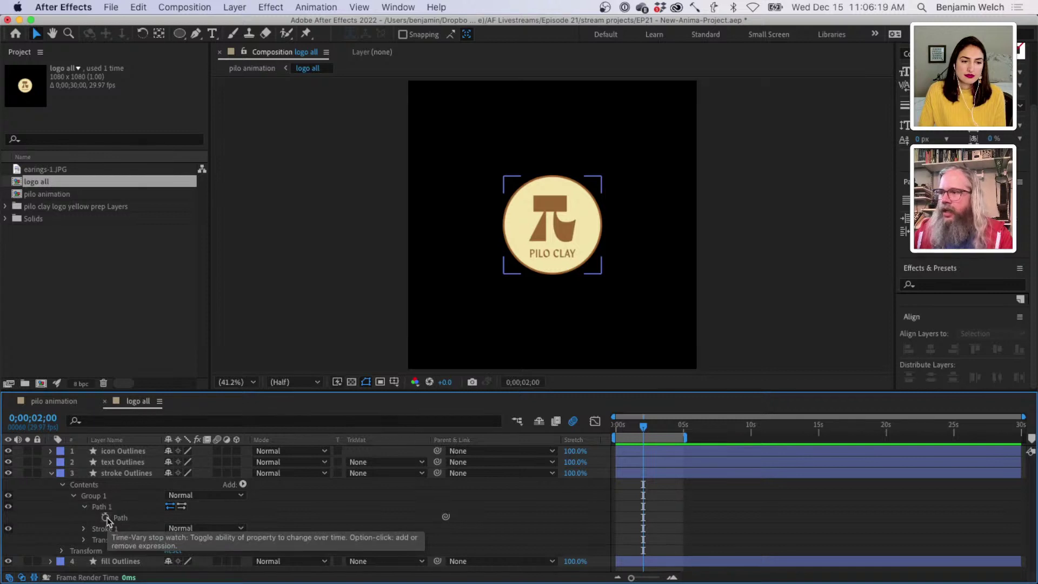
left_click(106, 518)
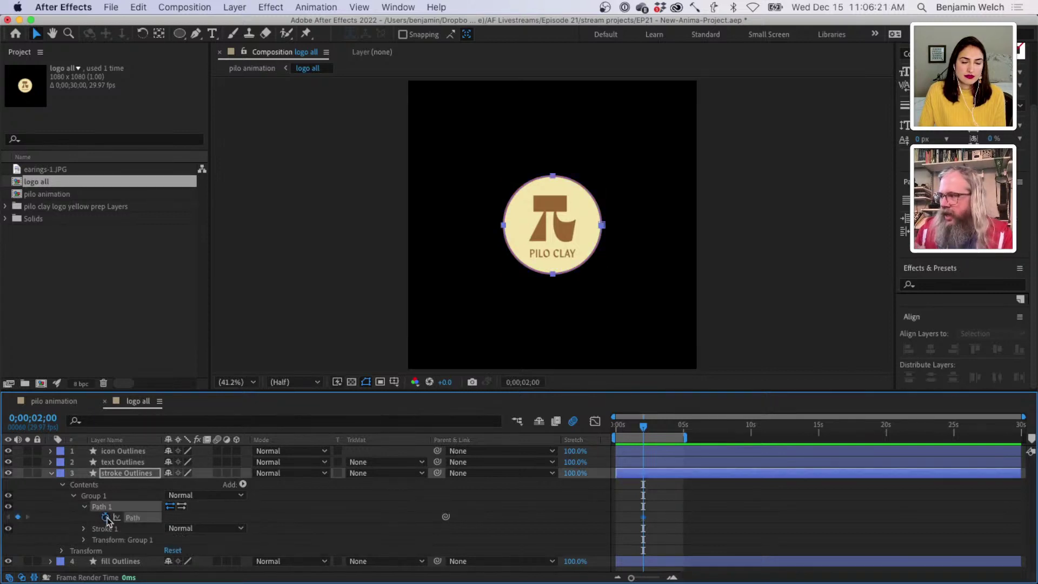
- Add a Path keyframe at 0;00;02;00 to Path 1 in Group 1 of the fill Outlines layer
left_click(50, 561)
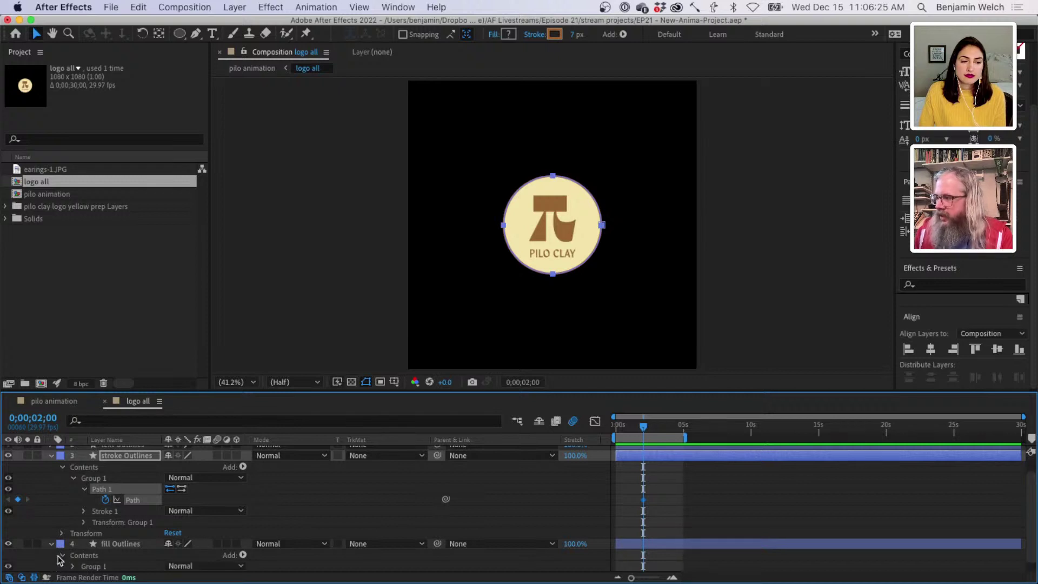
left_click(61, 555)
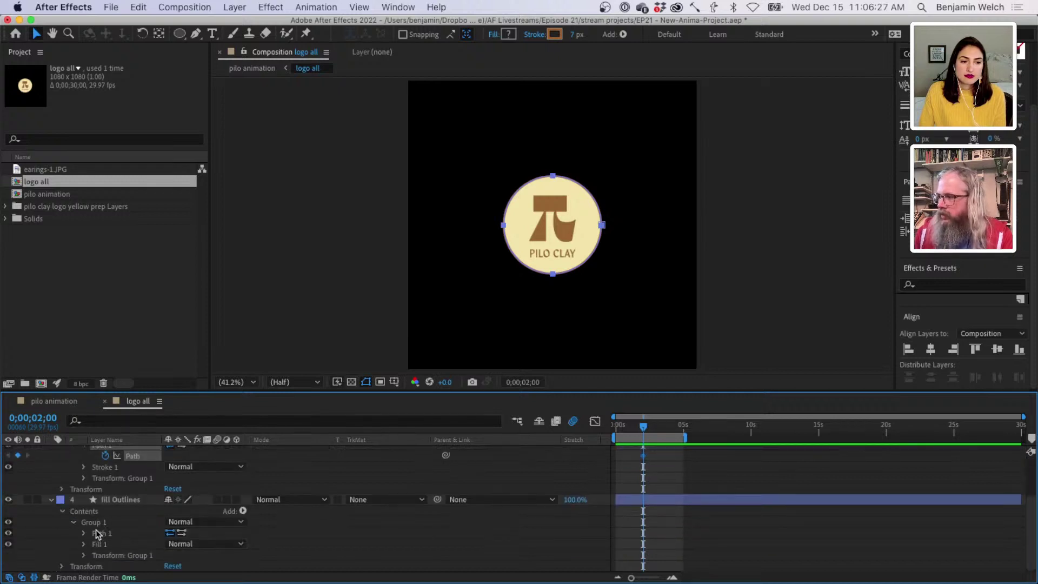
left_click(85, 534)
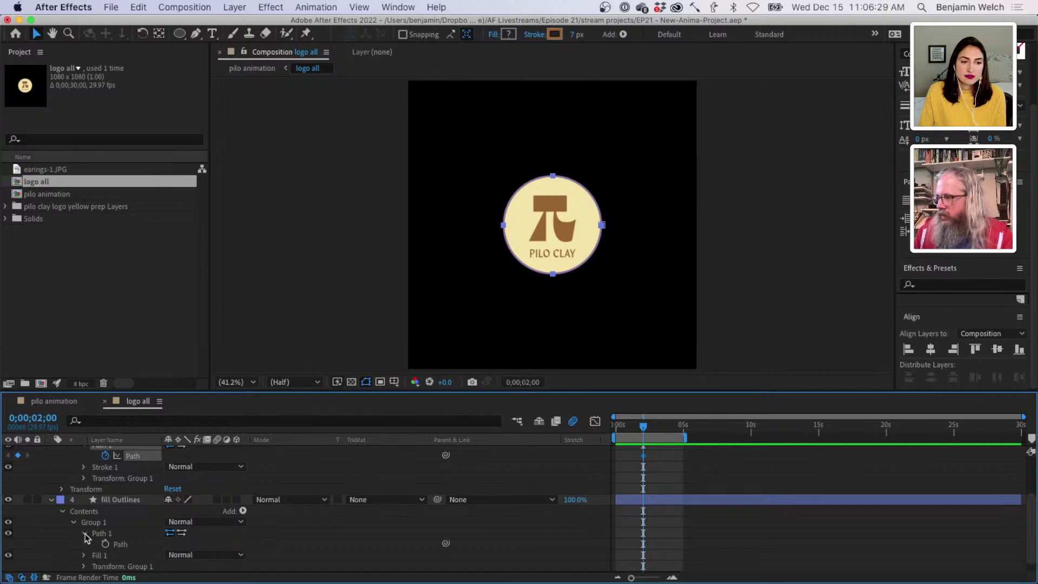
left_click(105, 544)
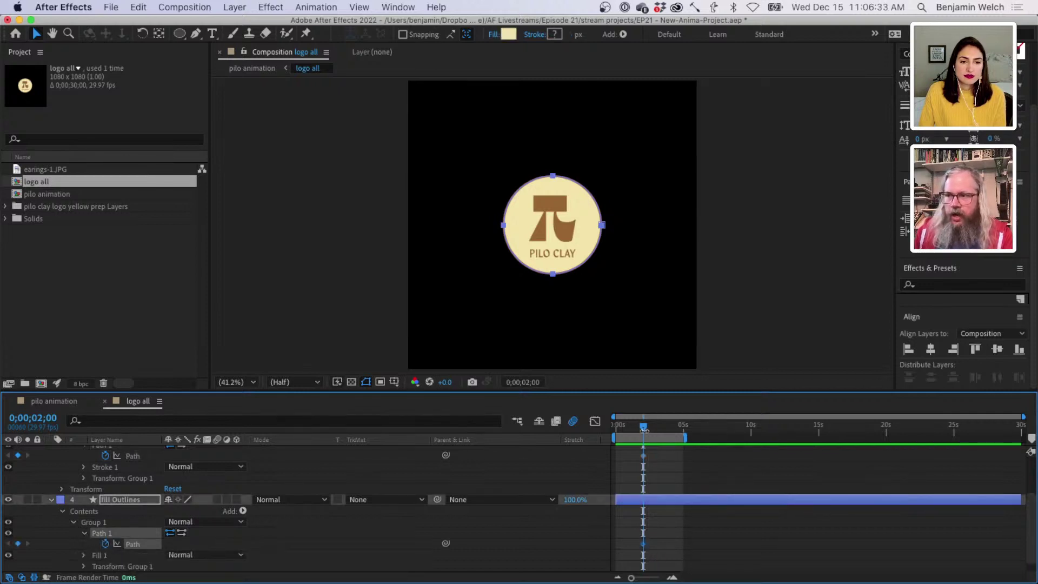
- Add second Path keyframes at 0;00;02;15 for both the stroke Outlines and fill Outlines layers
left_click_drag(644, 430, 652, 431)
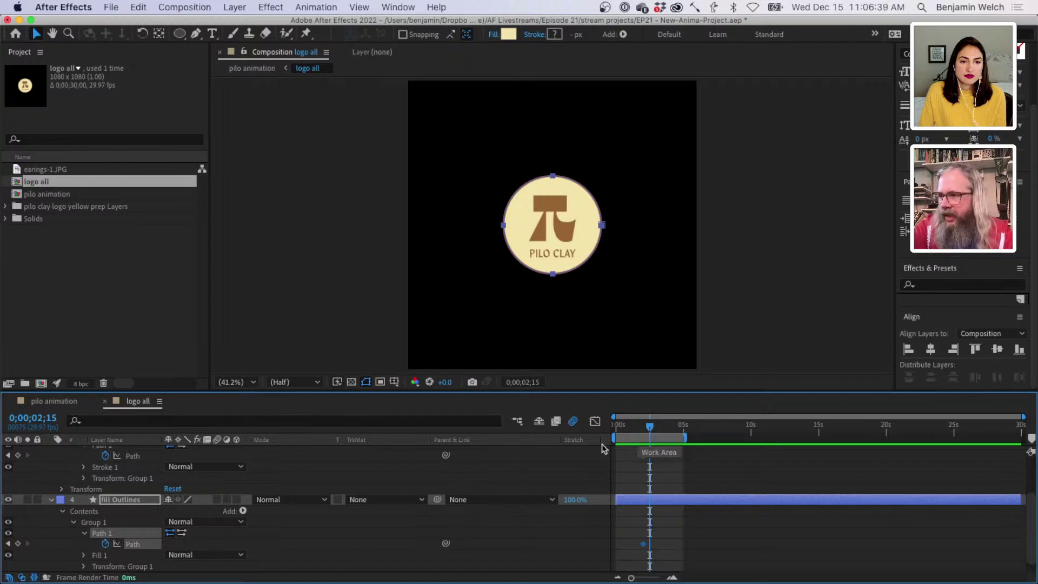
left_click(18, 455)
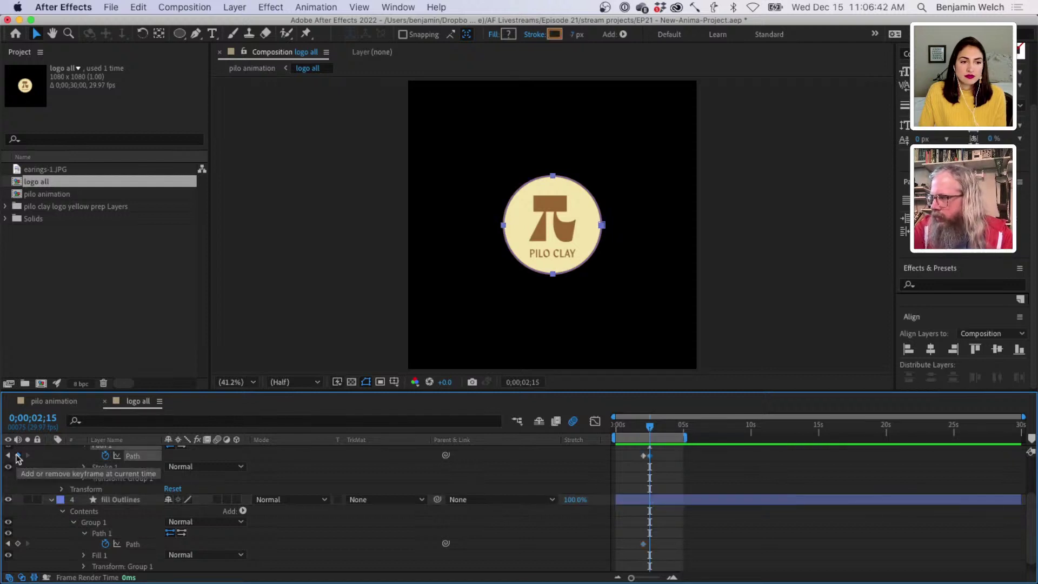
left_click(18, 543)
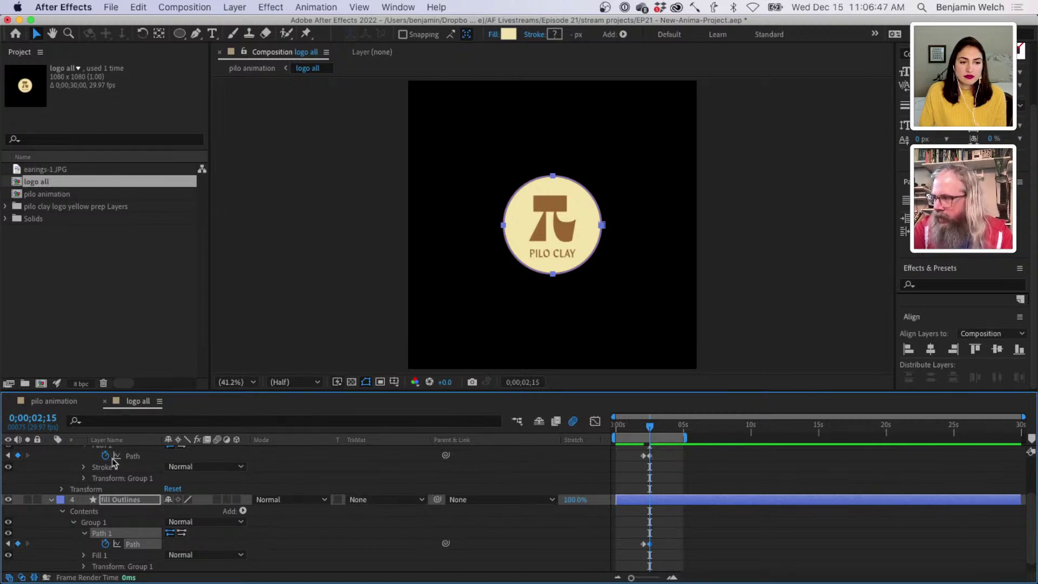
- Scale the stroke Outlines circle path from its center at 0;00;02;15 until it encloses the corners of the composition
left_click(131, 457)
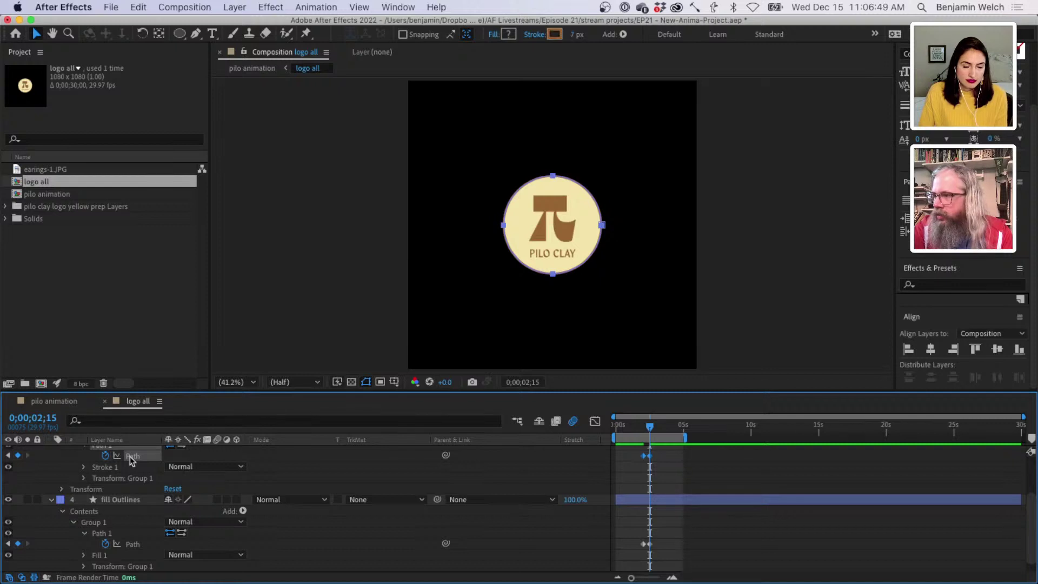
double_click(528, 269)
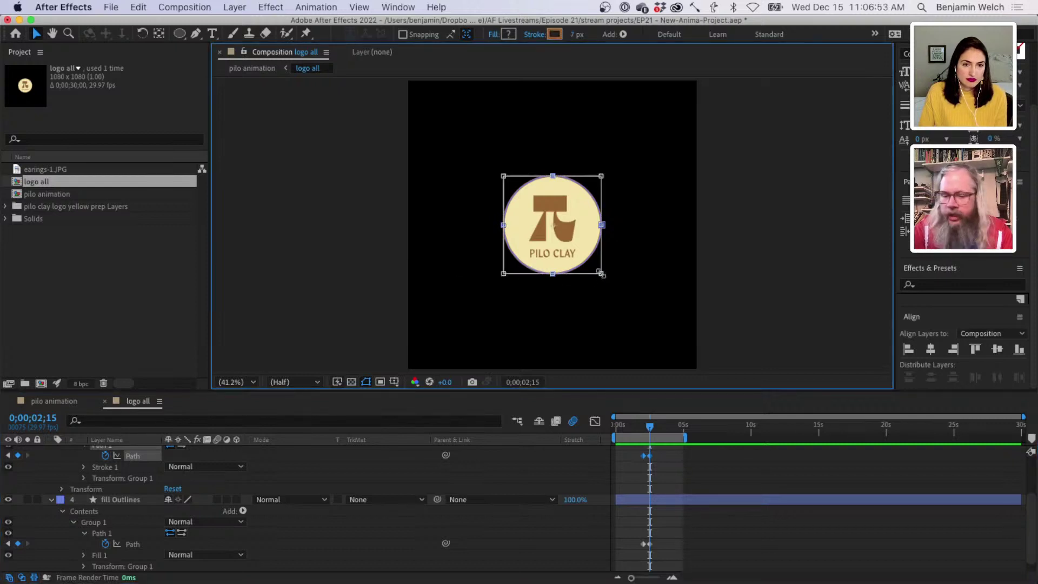
left_click_drag(602, 274, 824, 432)
key("Caps_Lock")
key("Caps_Lock")
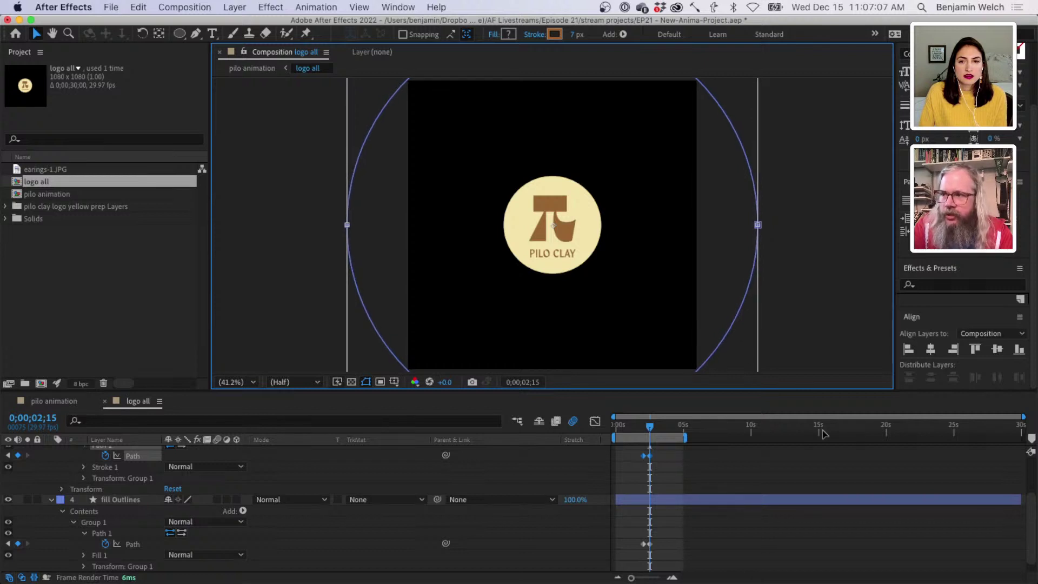
left_click_drag(822, 432, 828, 433)
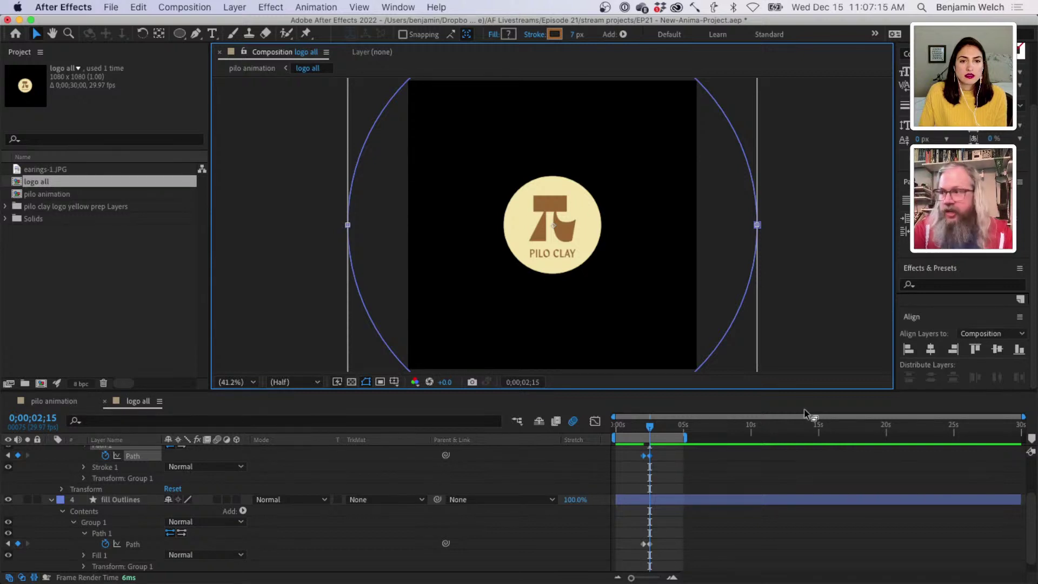
- Scale the fill Outlines circle path from its center at 0;00;02;15 so its yellow fill covers the whole composition
left_click(132, 544)
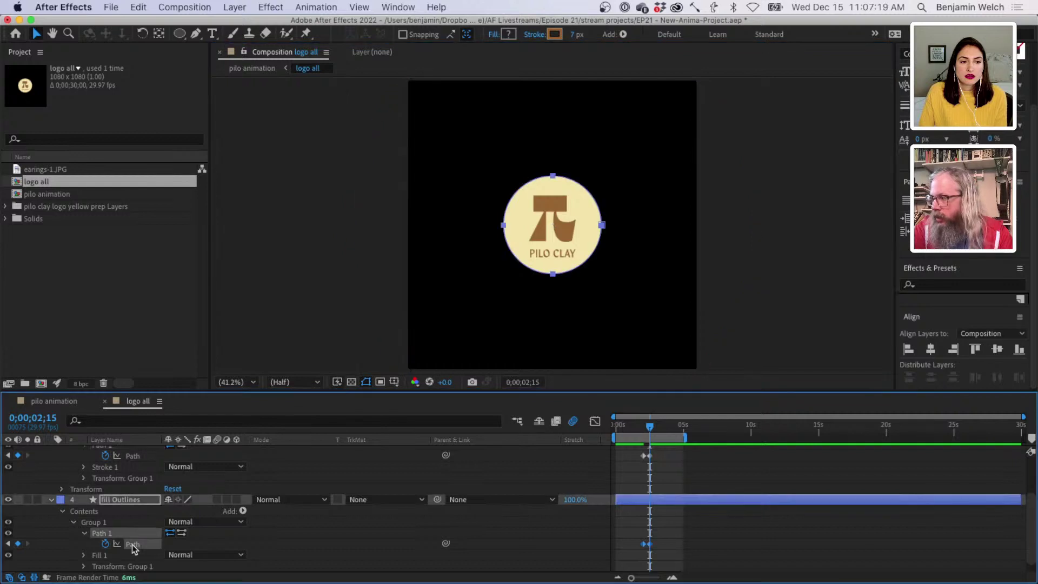
double_click(593, 255)
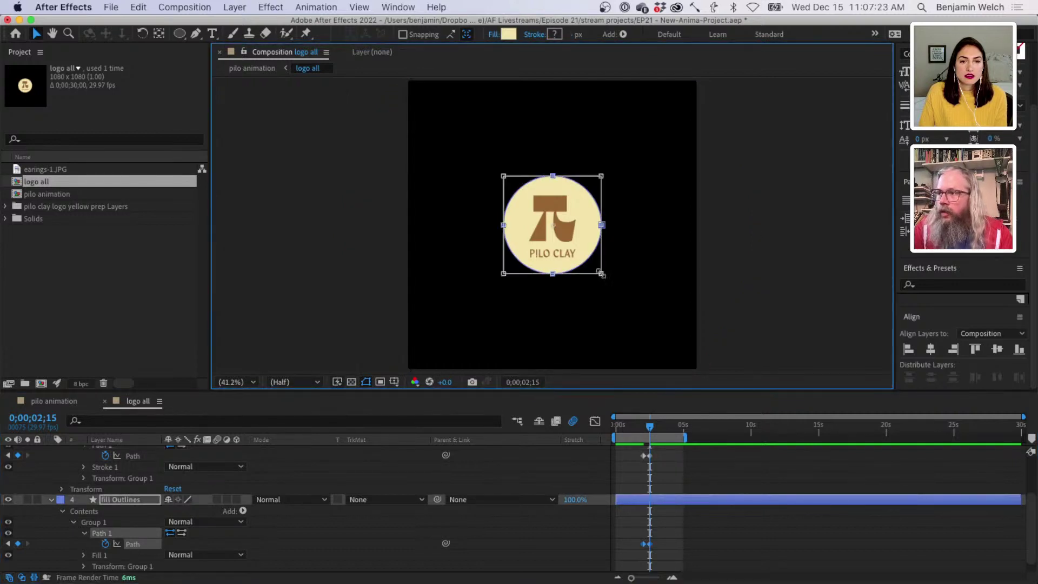
left_click_drag(601, 274, 758, 440)
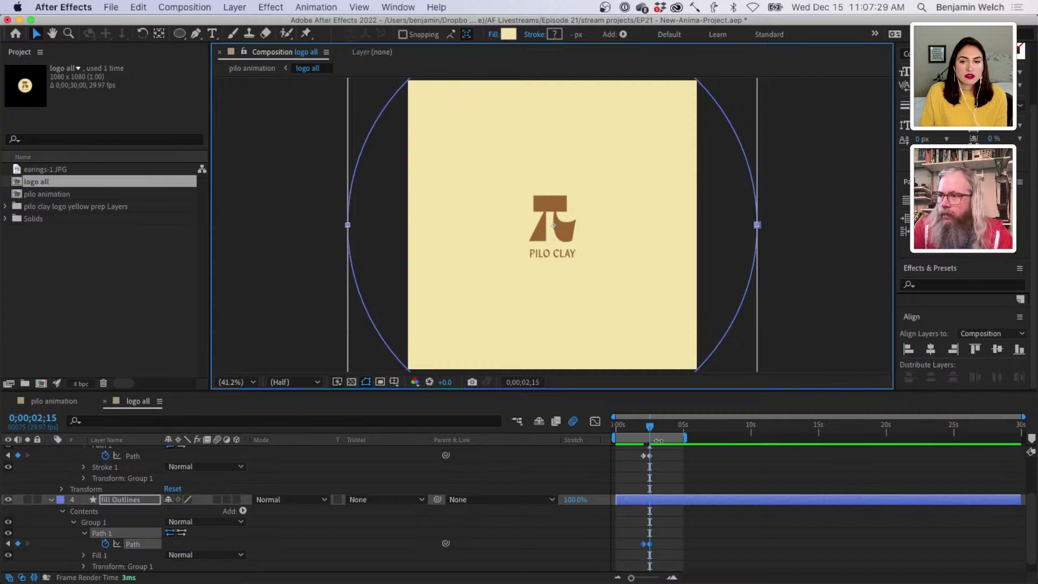
- Return to the pilo animation composition and preview the expanding logo circle from the start
left_click_drag(649, 427, 608, 437)
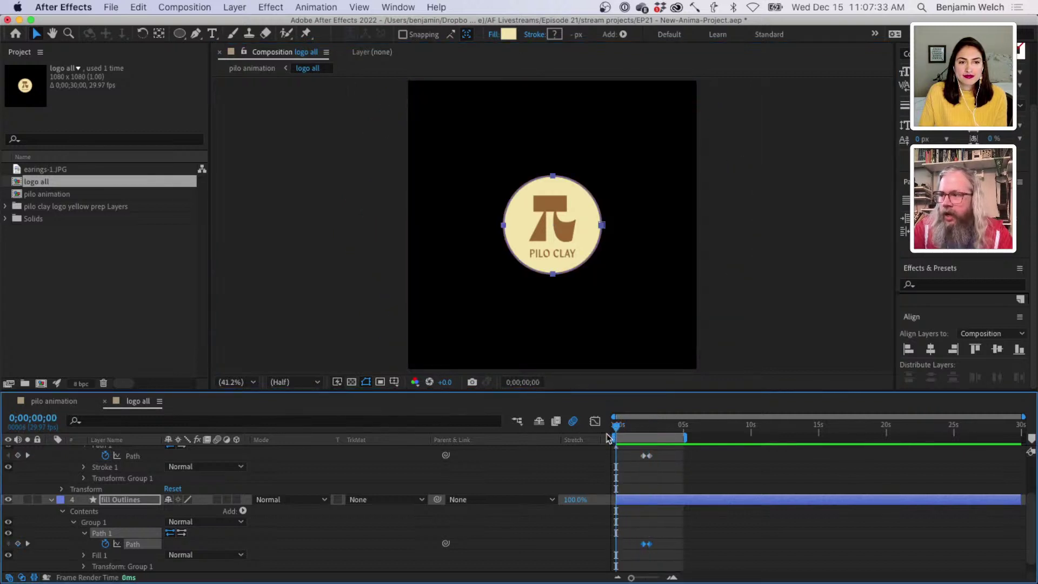
left_click(61, 401)
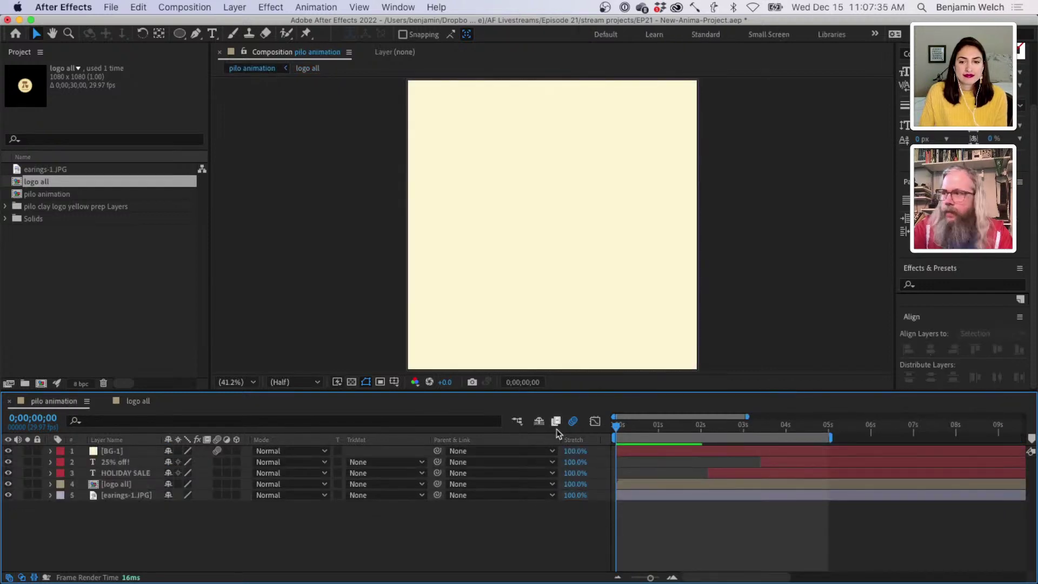
key("space")
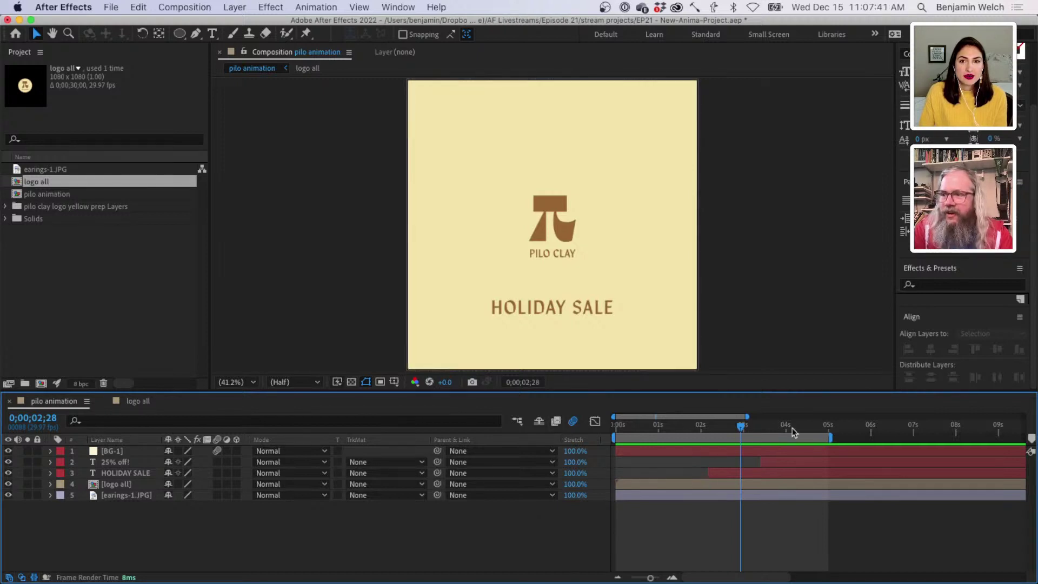
- Shift the HOLIDAY SALE layer earlier to start at about 0;00;02;00, and place the playhead at 0;00;02;06
left_click_drag(741, 428, 709, 433)
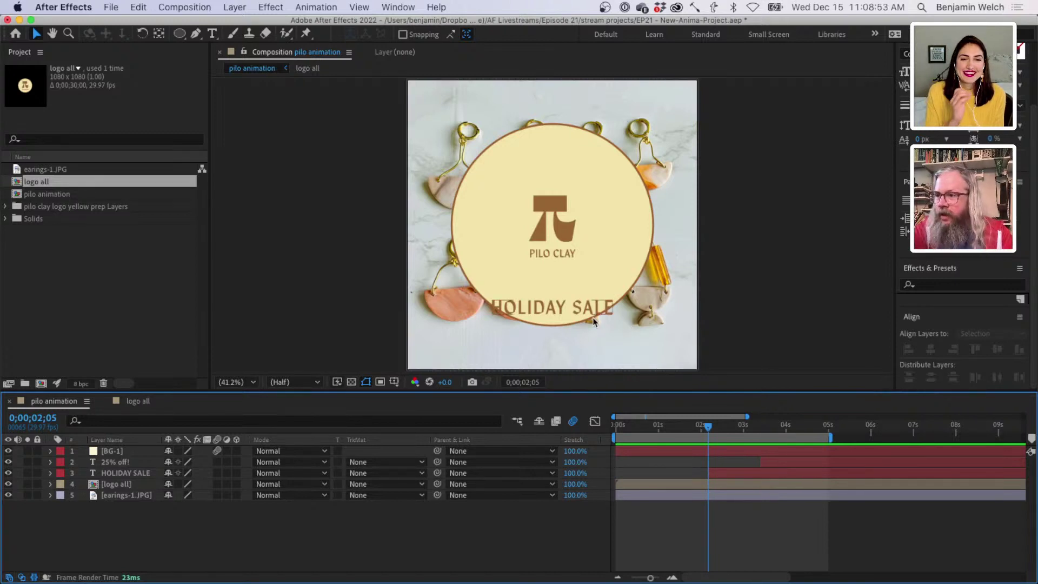
left_click(718, 452)
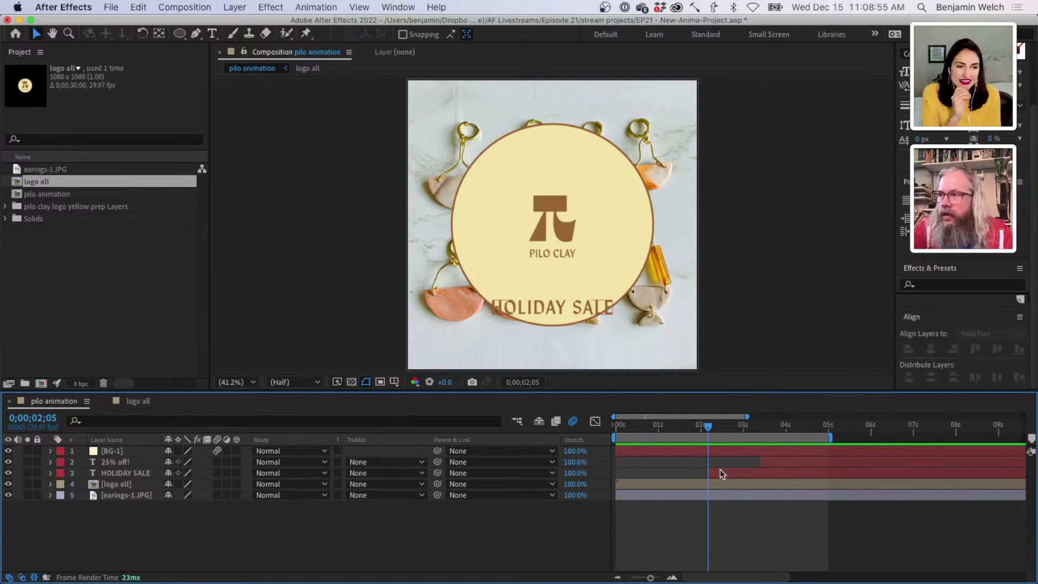
left_click_drag(721, 474, 711, 472)
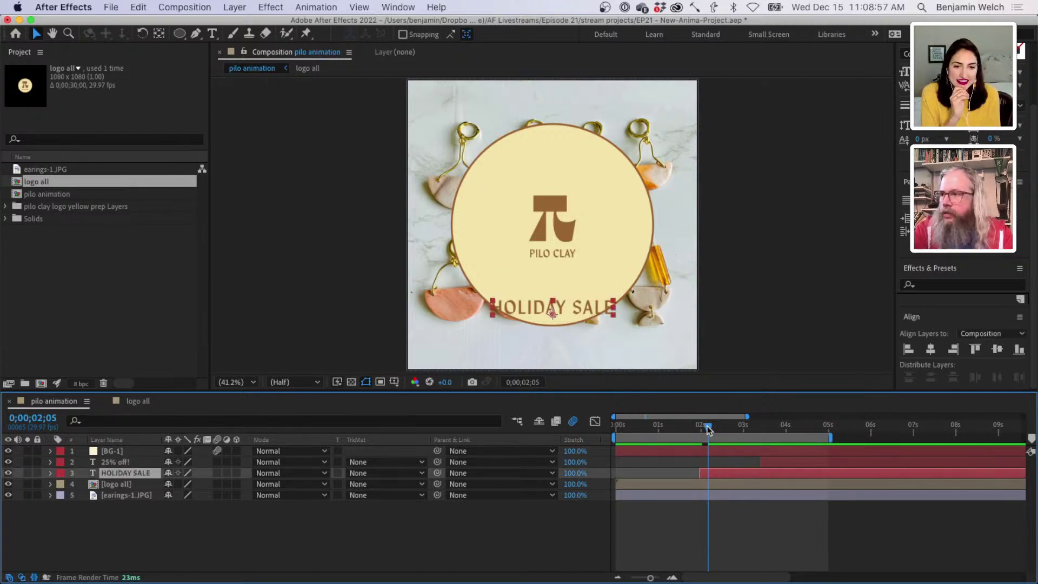
left_click_drag(708, 427, 709, 427)
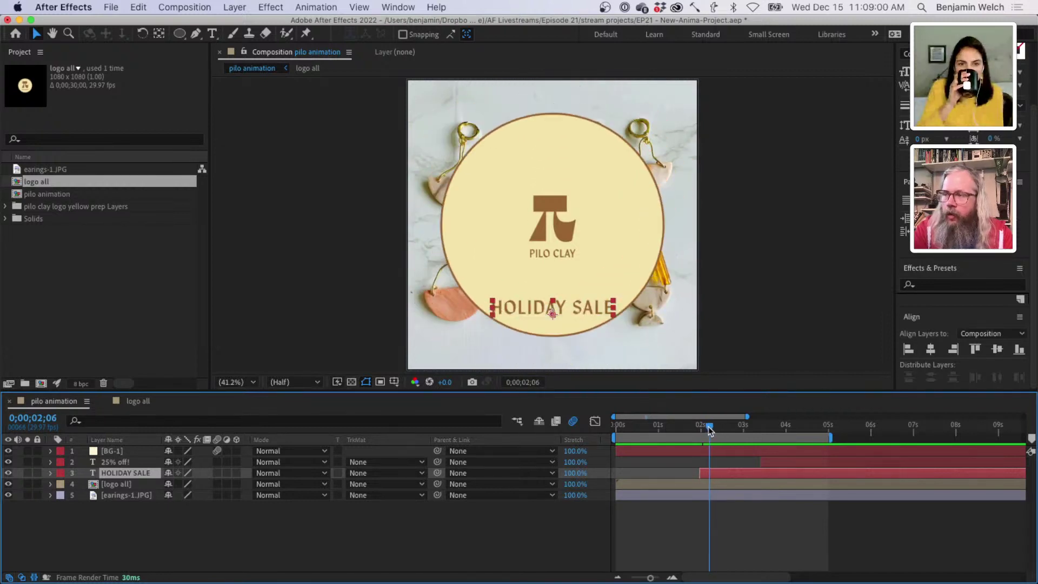
left_click(560, 558)
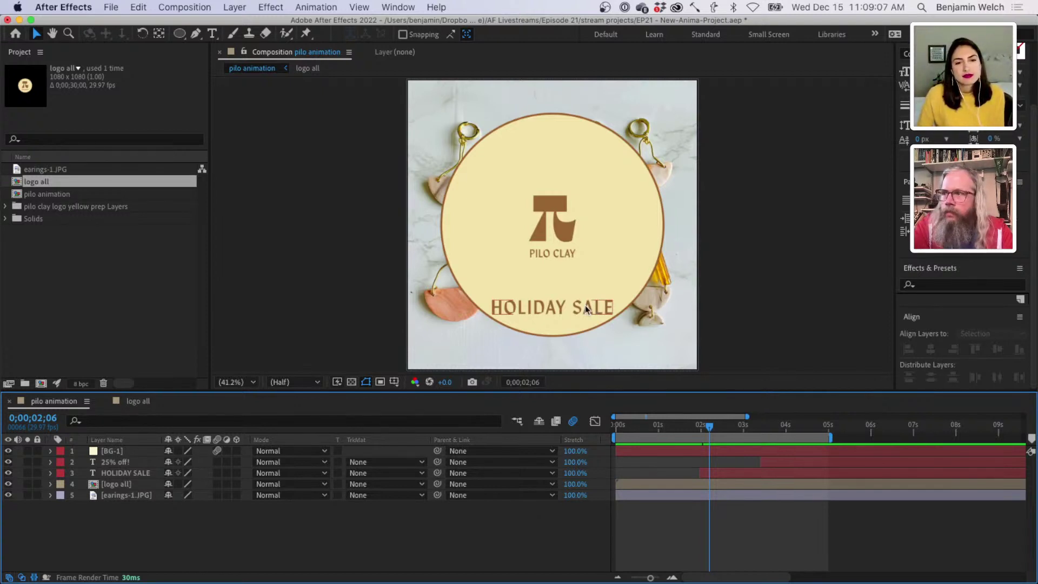
- Add a new mask to the HOLIDAY SALE text layer
left_click(710, 473)
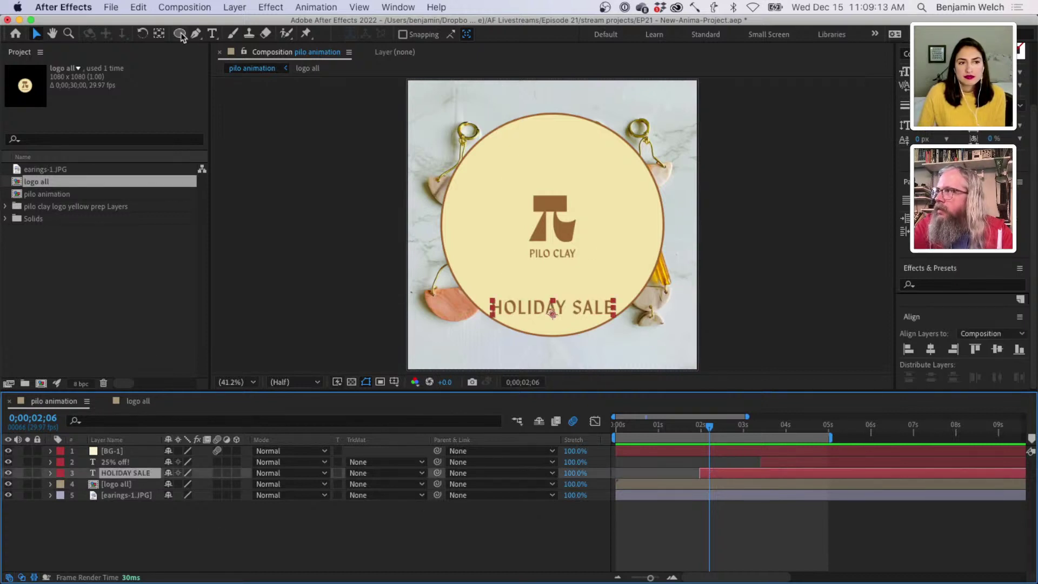
right_click(139, 475)
mouse_move(216, 244)
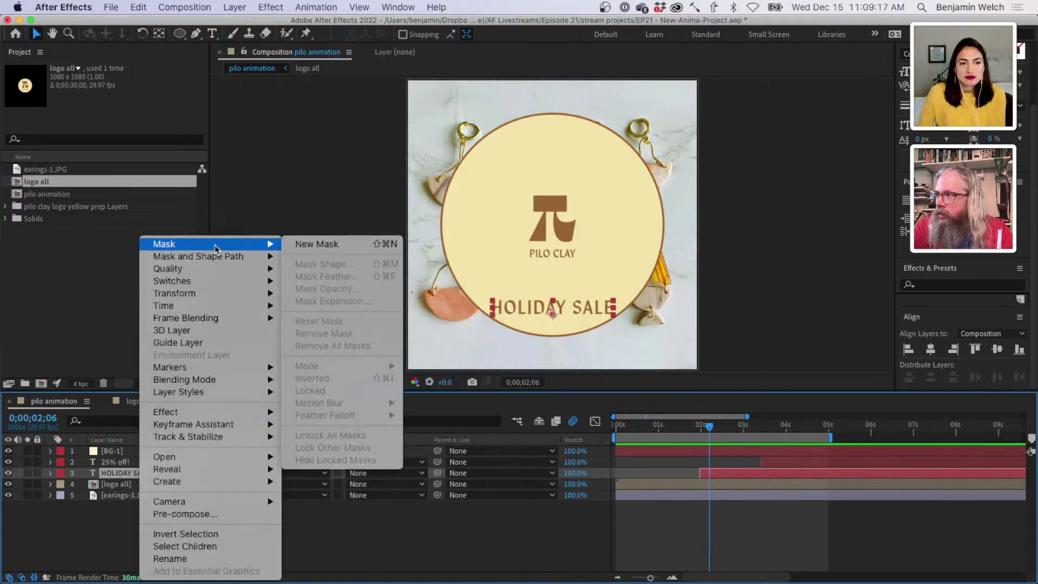
left_click(309, 245)
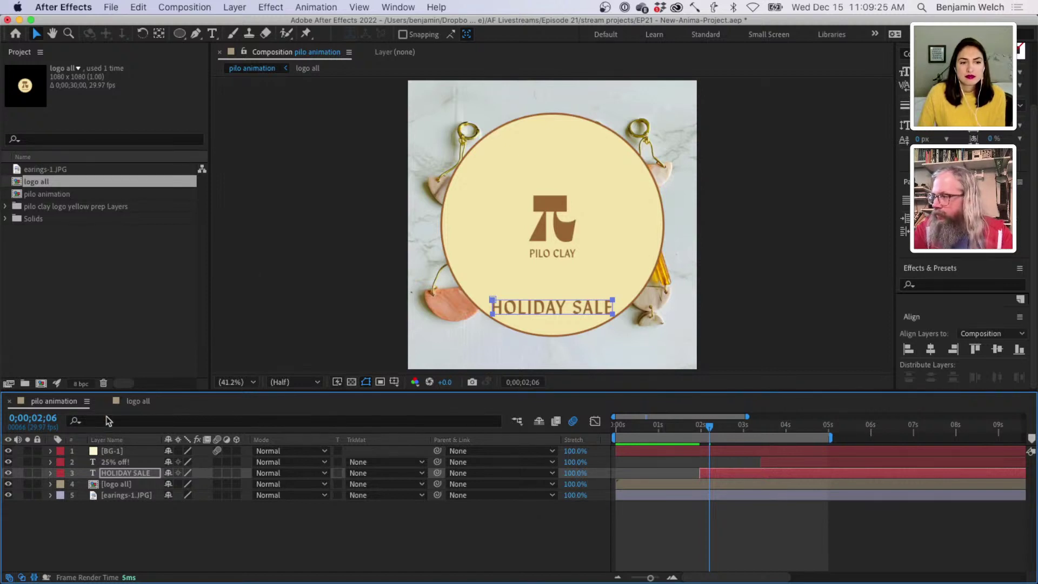
- Reset the HOLIDAY SALE layer's Mask 1 shape to an ellipse
left_click(50, 473)
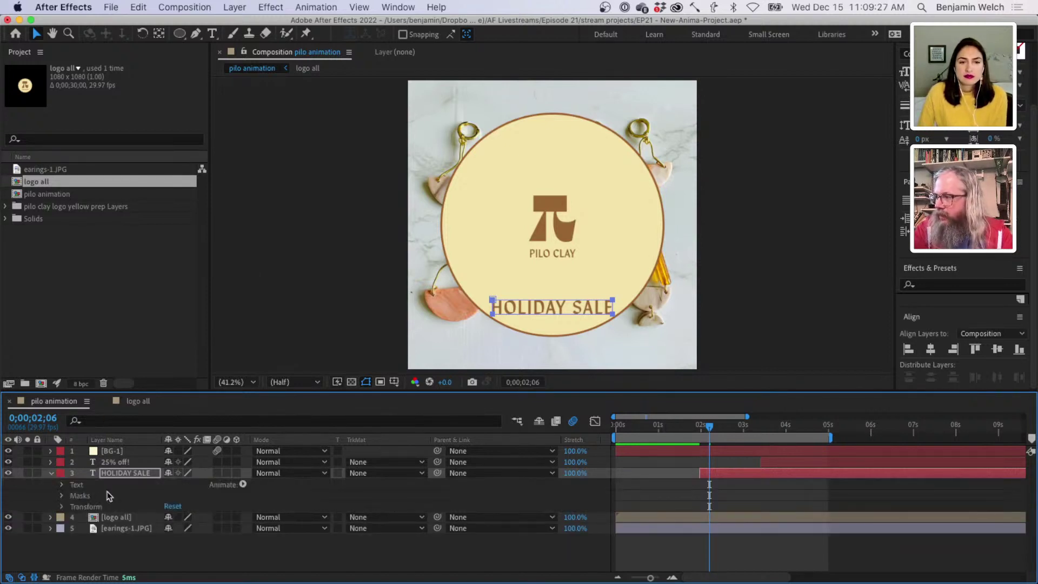
left_click(62, 496)
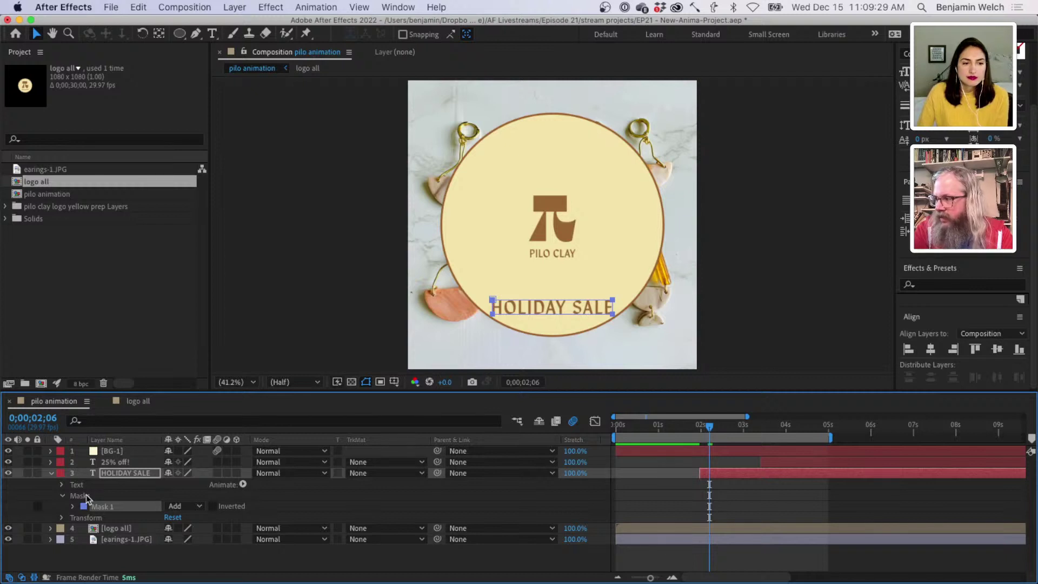
left_click(74, 506)
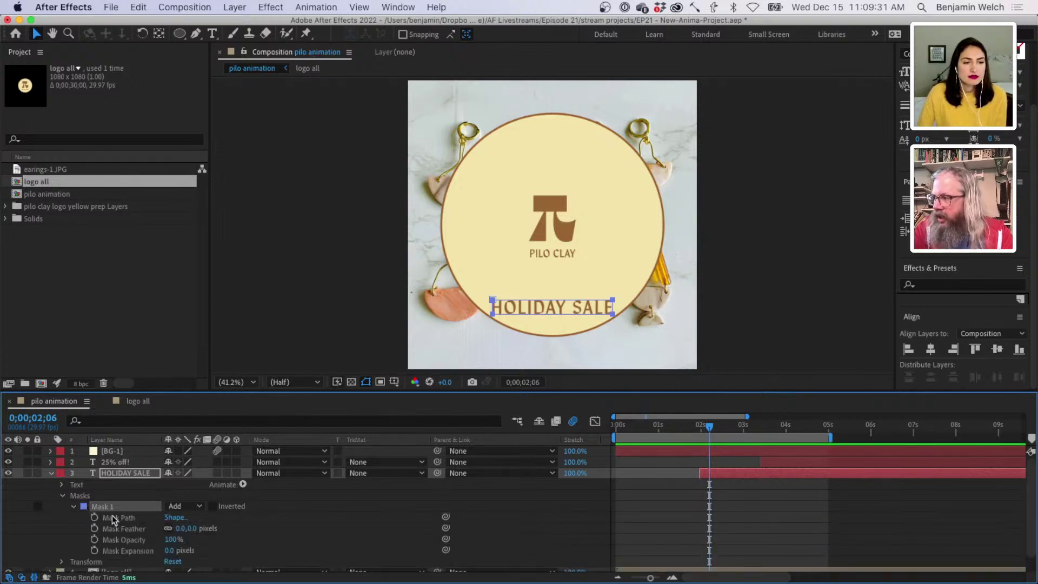
left_click(174, 518)
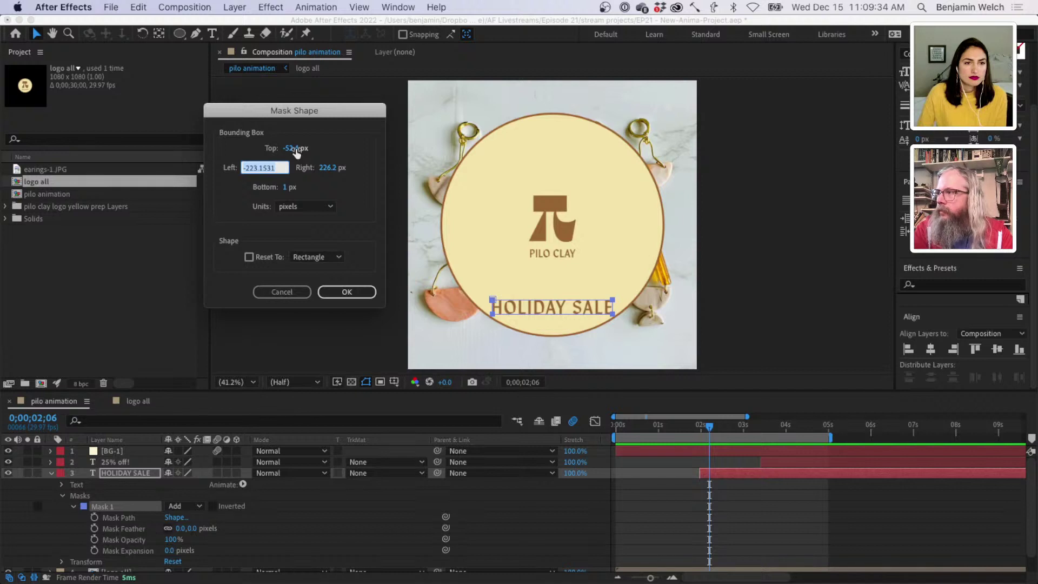
left_click(249, 257)
left_click(302, 258)
left_click(311, 284)
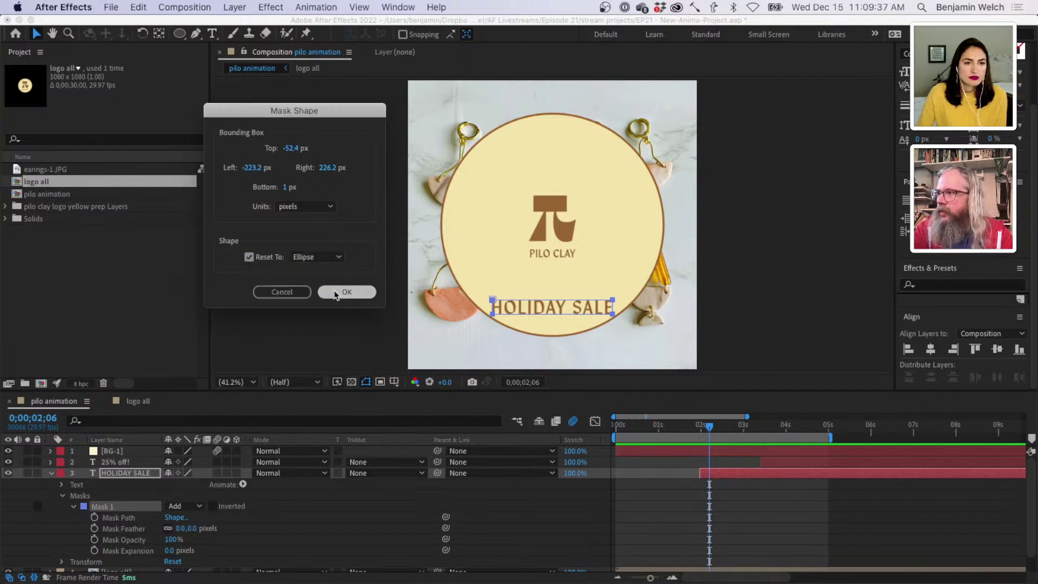
left_click(340, 292)
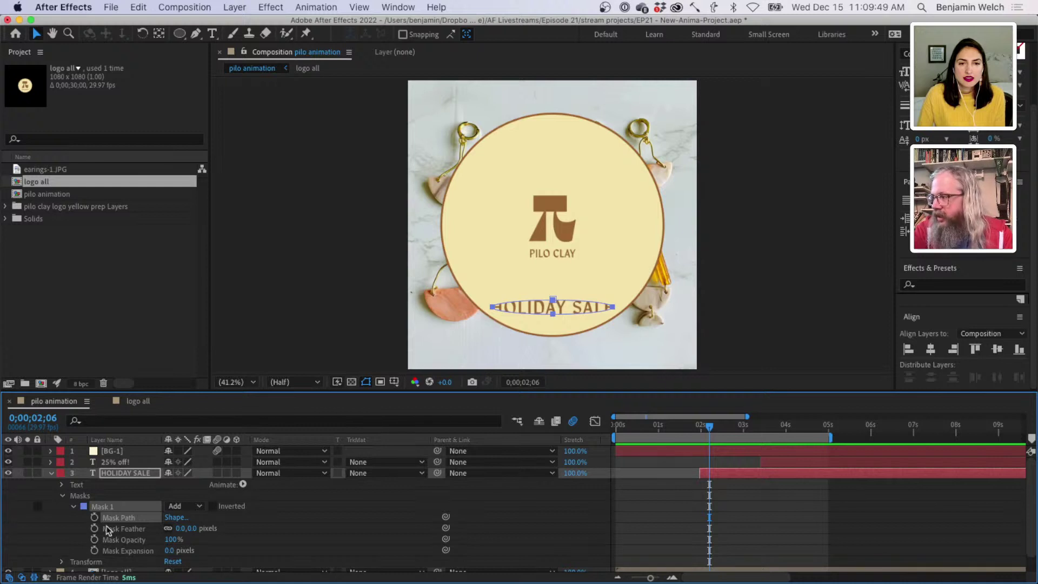
- Delete the HOLIDAY SALE layer's mask and draw a new circular one from the logo's center at 0;00;02;00, matching the logo circle
left_click(88, 497)
key("Delete")
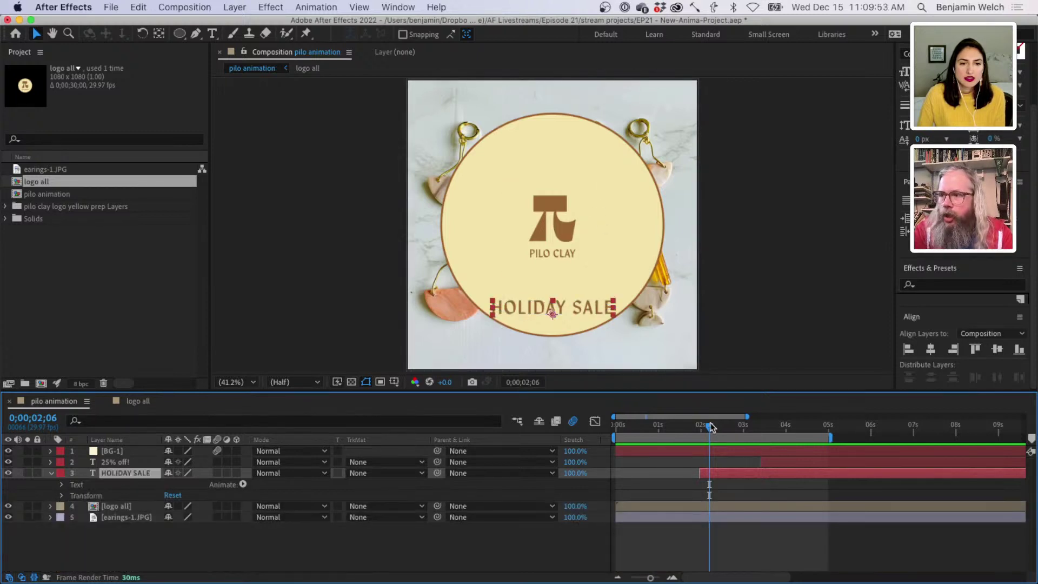
left_click_drag(710, 427, 701, 429)
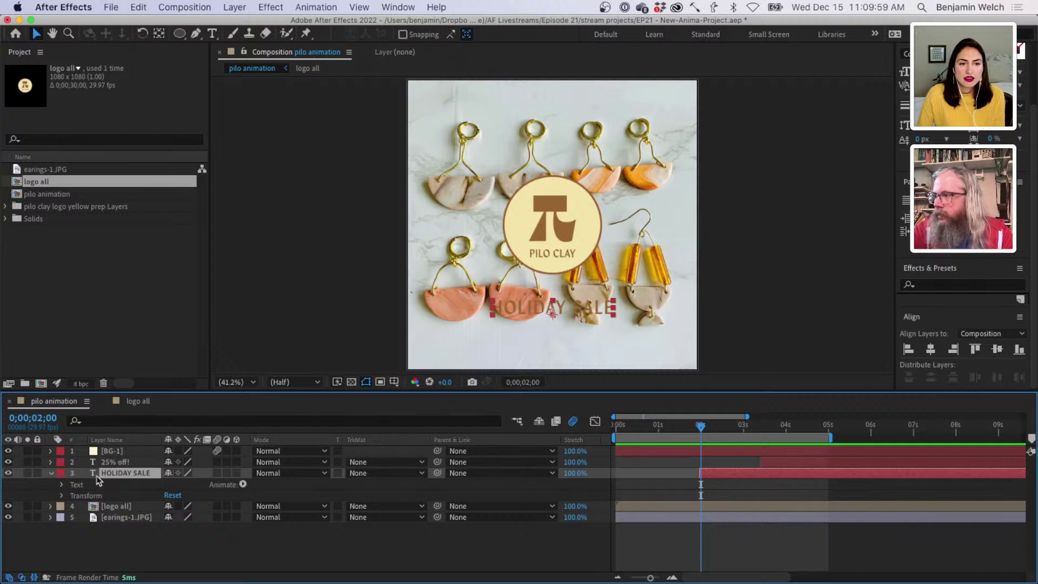
left_click(180, 34)
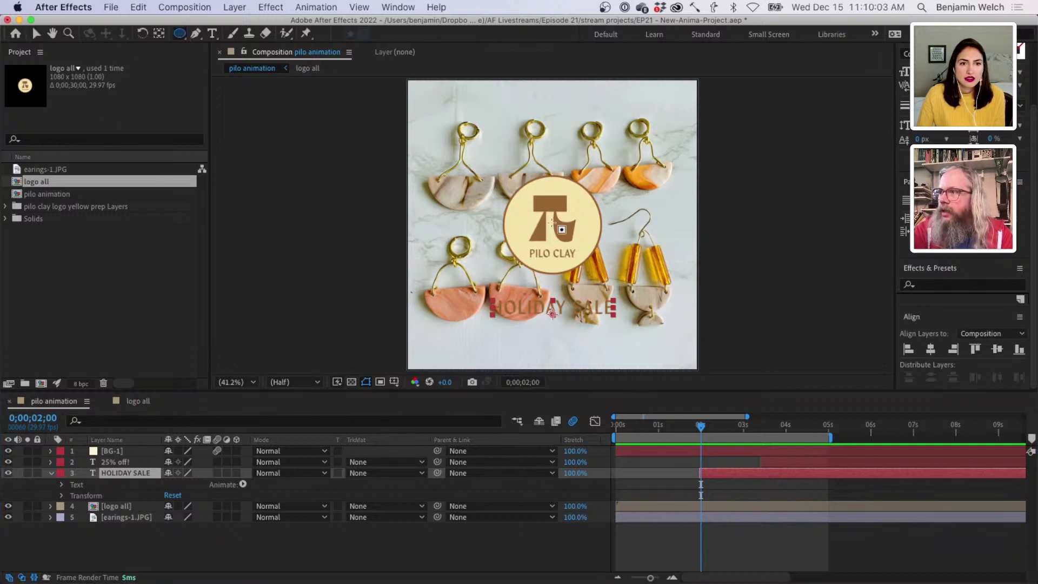
left_click_drag(552, 226, 597, 243)
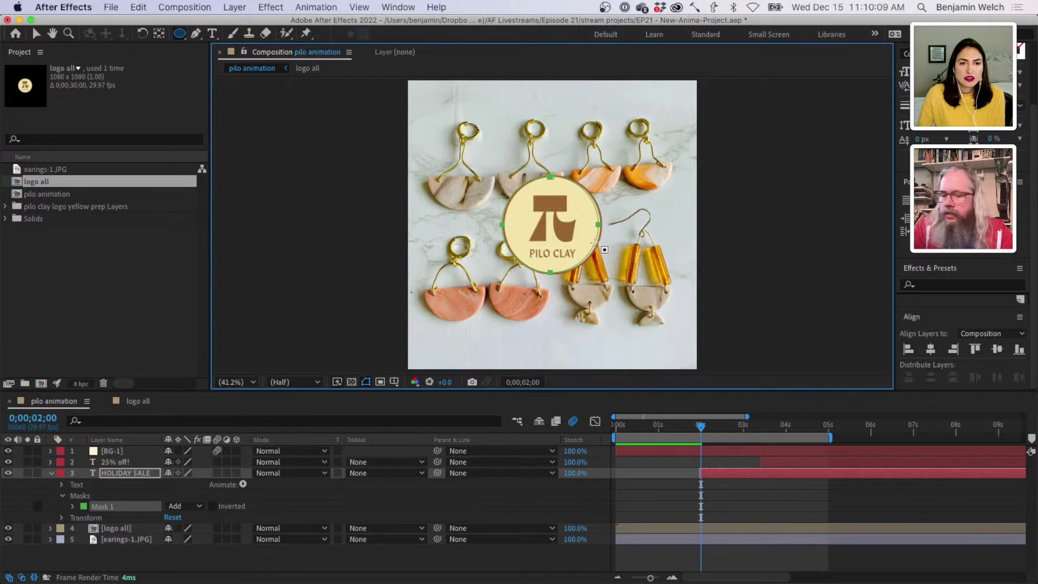
key("v")
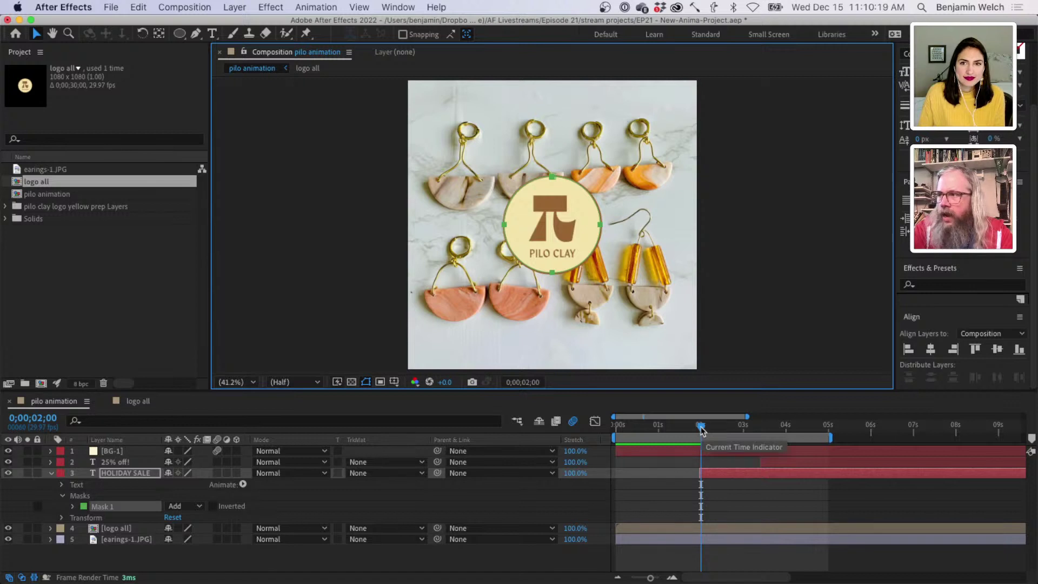
- Check the logo all composition, return to pilo animation, and start keyframing the HOLIDAY SALE Mask Path at 0;00;02;00
left_click(132, 402)
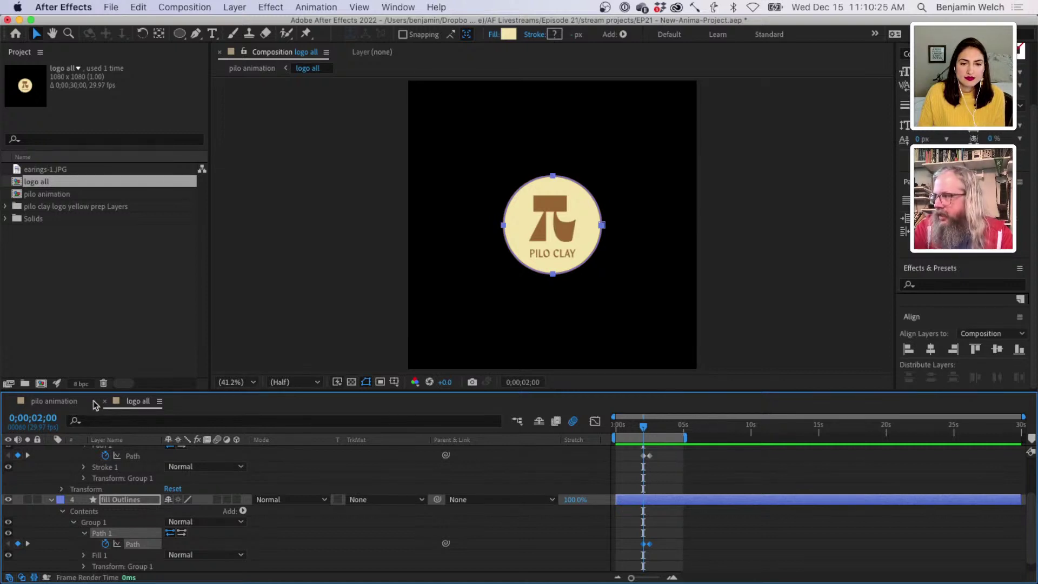
left_click(62, 402)
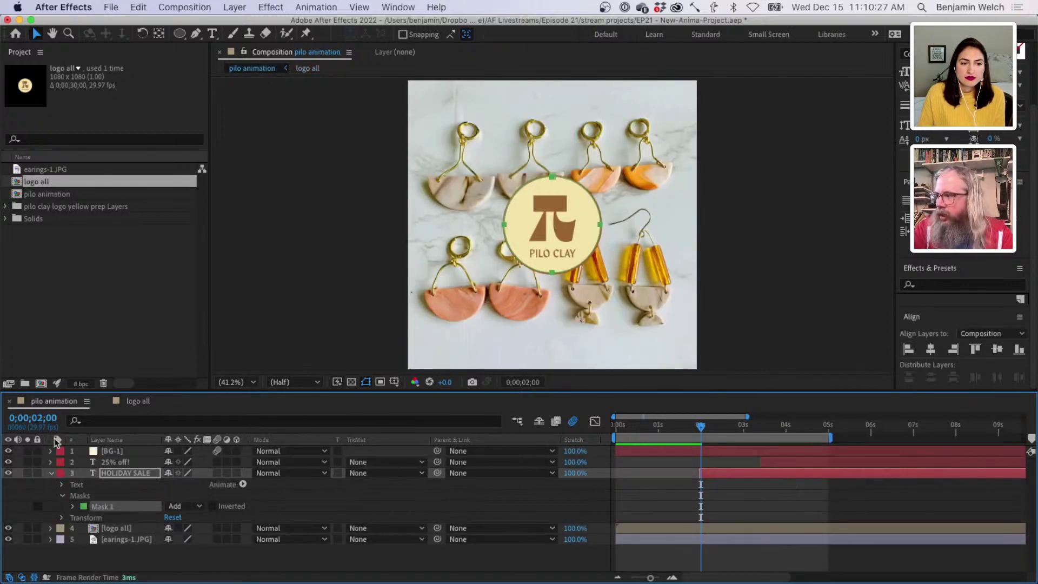
left_click(73, 506)
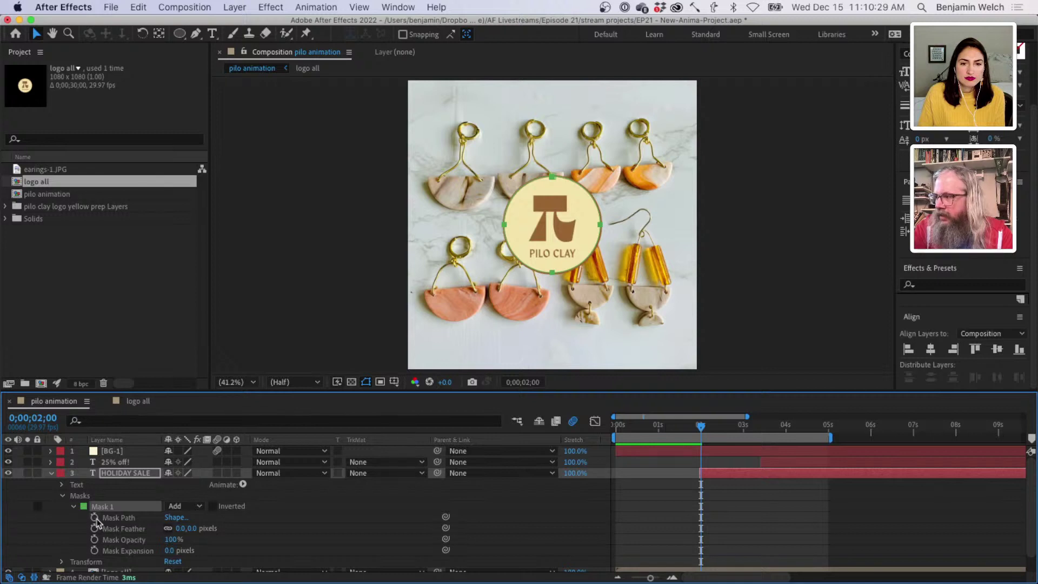
left_click(94, 517)
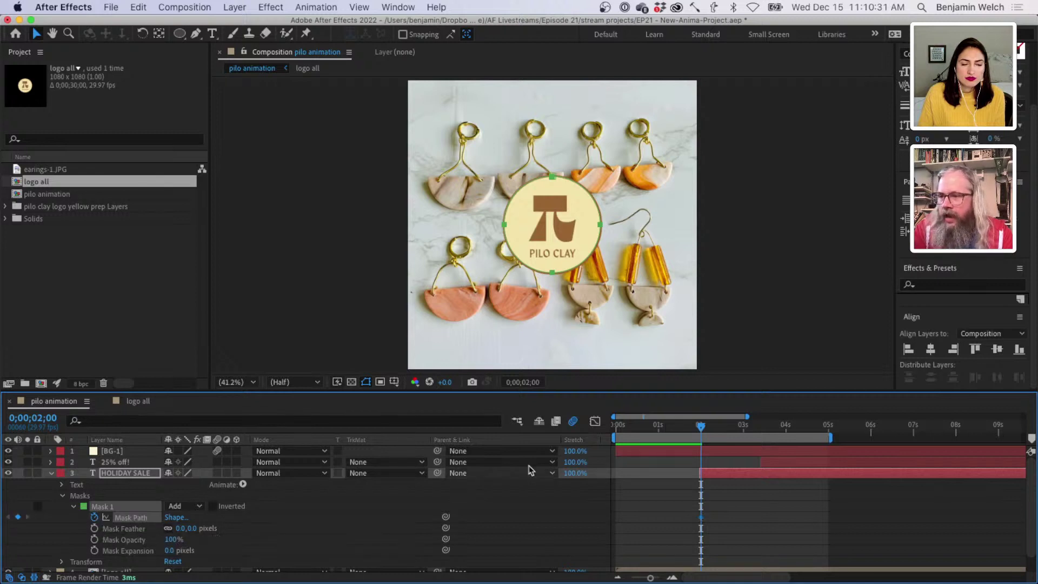
- At 0;00;02;15, scale the HOLIDAY SALE circular mask from its center until it encloses the whole composition
left_click_drag(701, 427, 724, 430)
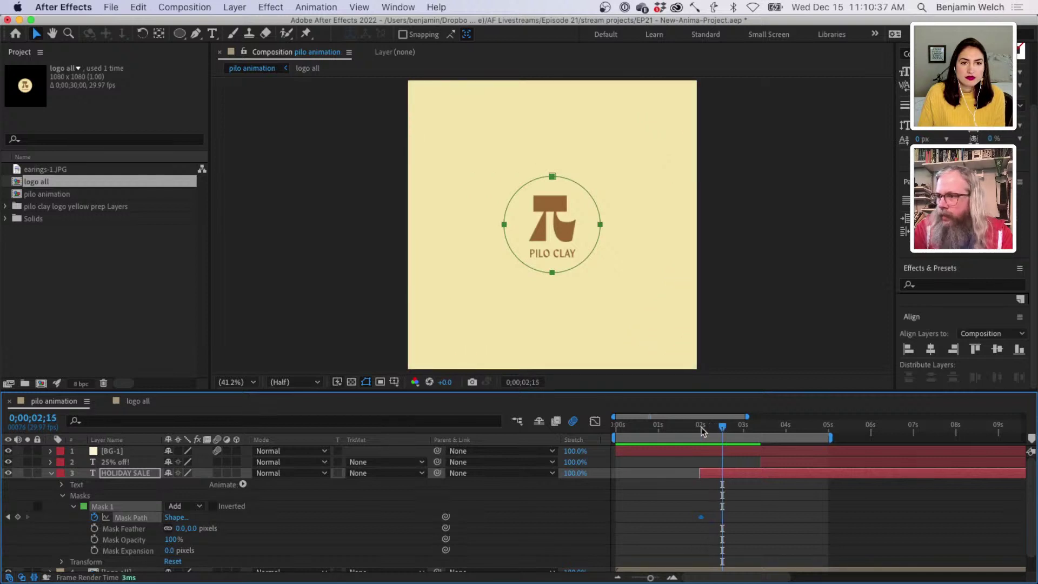
double_click(576, 270)
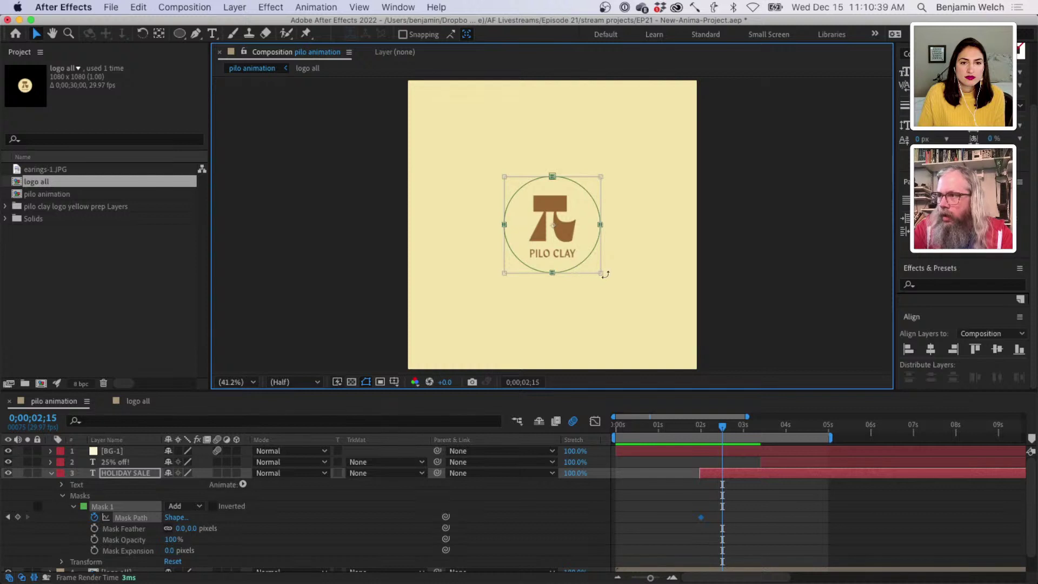
left_click_drag(601, 272, 833, 431)
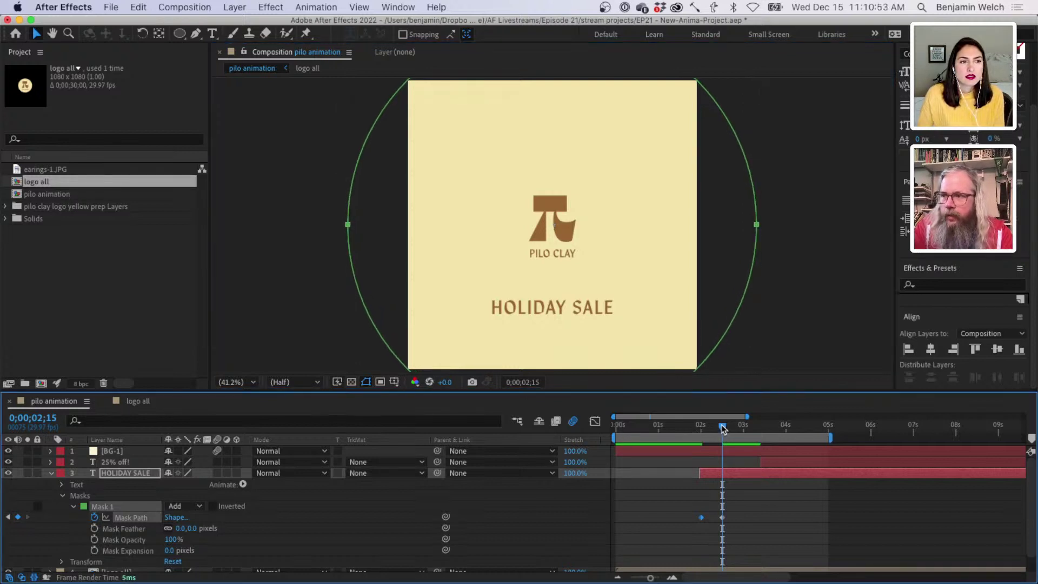
- Preview the masked text reveal from the start and scrub through the frames around 0;00;02;00
left_click_drag(721, 423, 604, 443)
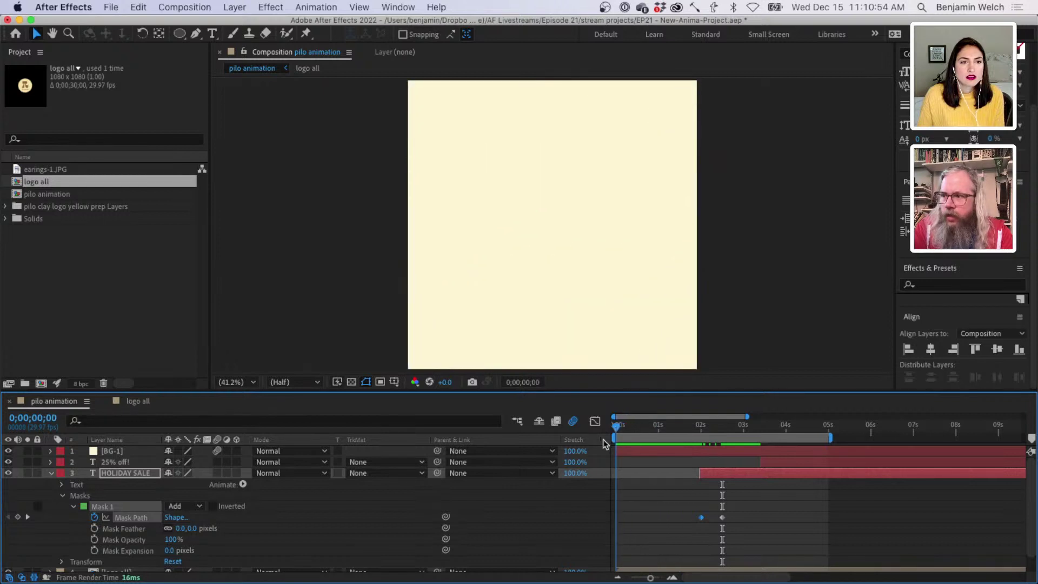
left_click(691, 429)
left_click_drag(692, 430, 571, 435)
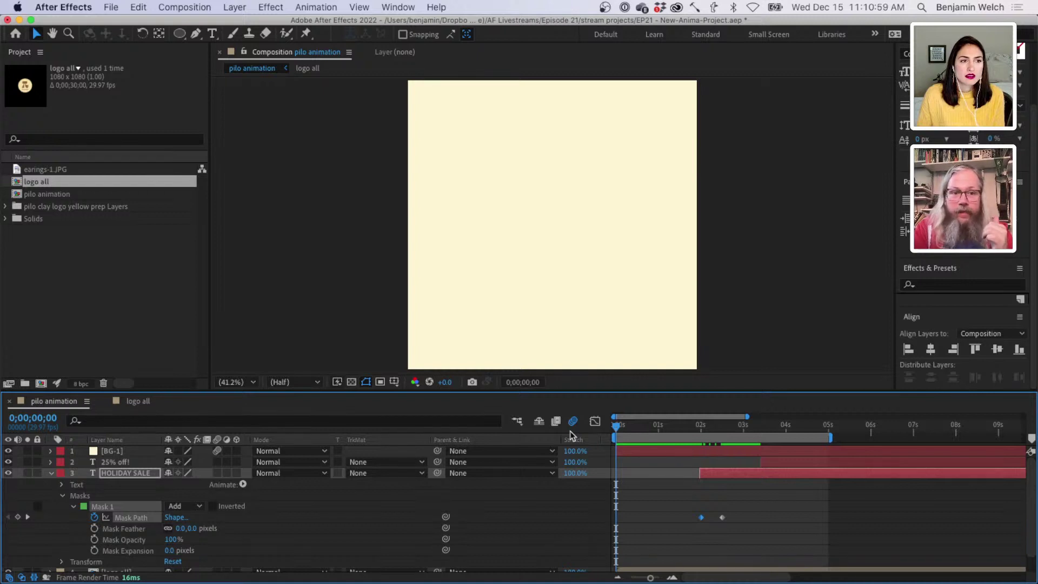
key("space")
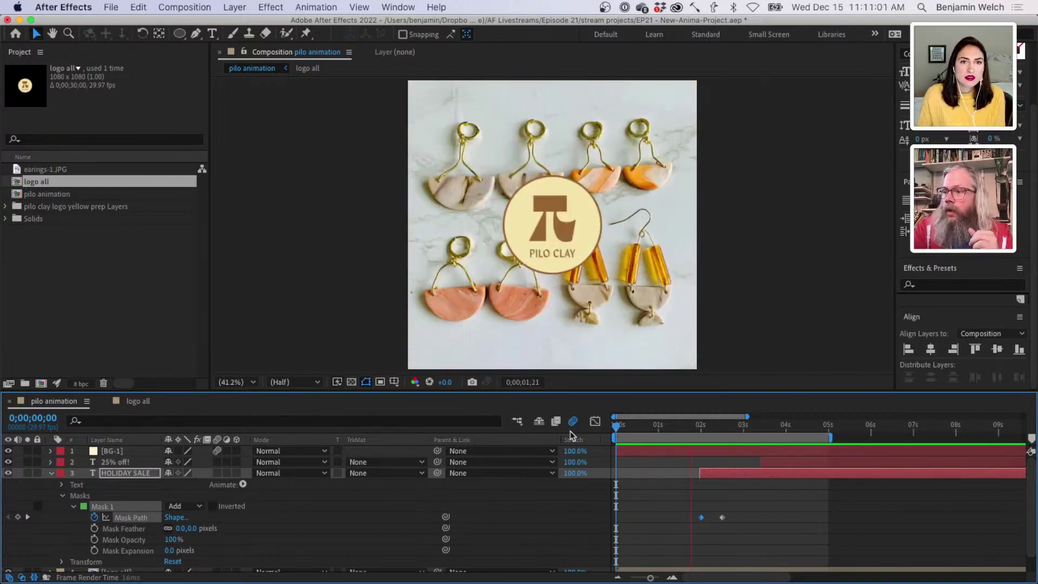
key("space")
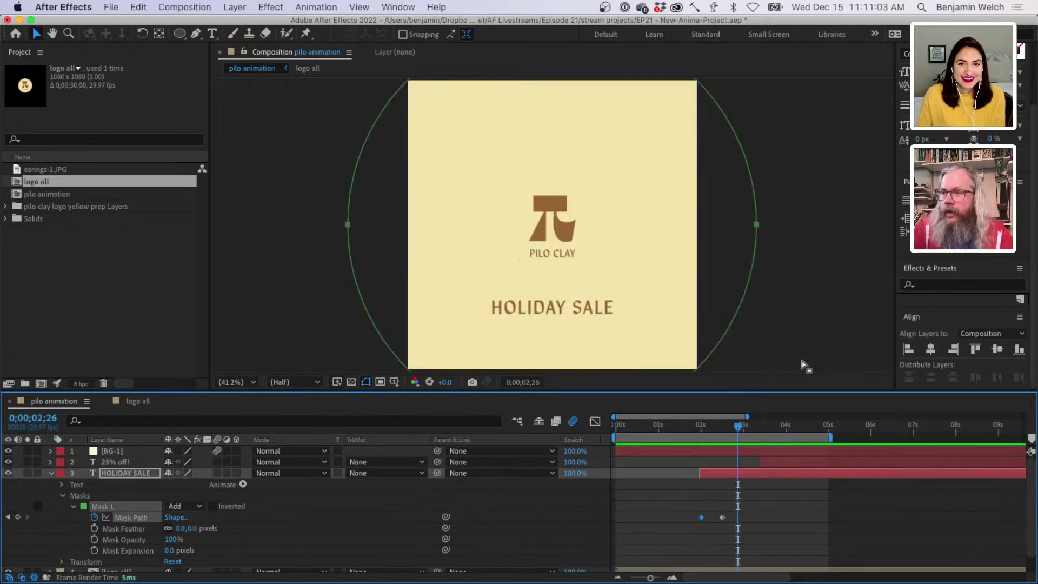
left_click_drag(738, 429, 703, 430)
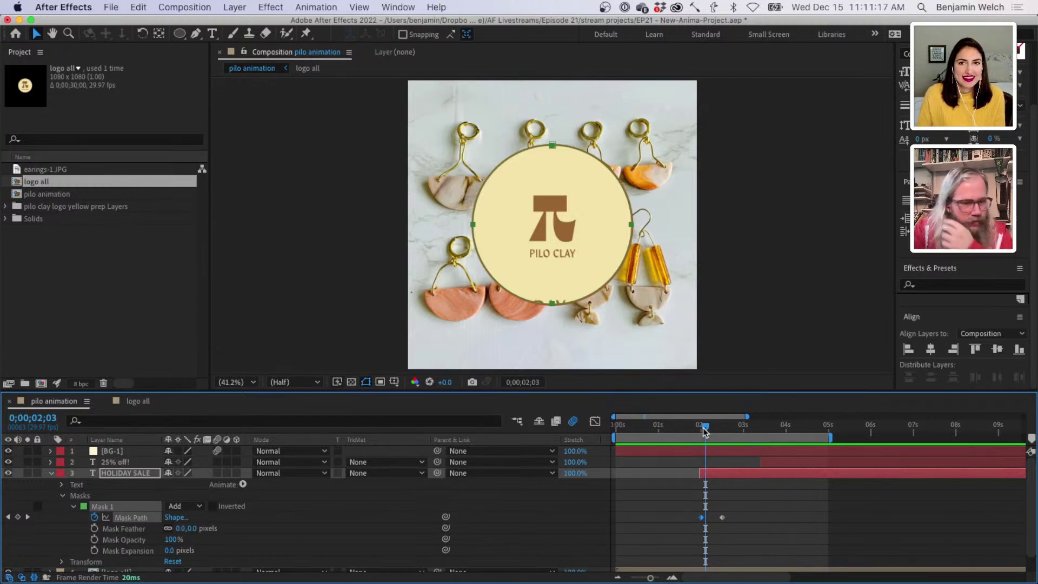
mouse_move(706, 429)
left_mouse_down()
mouse_move(724, 430)
mouse_move(681, 437)
mouse_move(733, 430)
mouse_move(697, 430)
left_mouse_up()
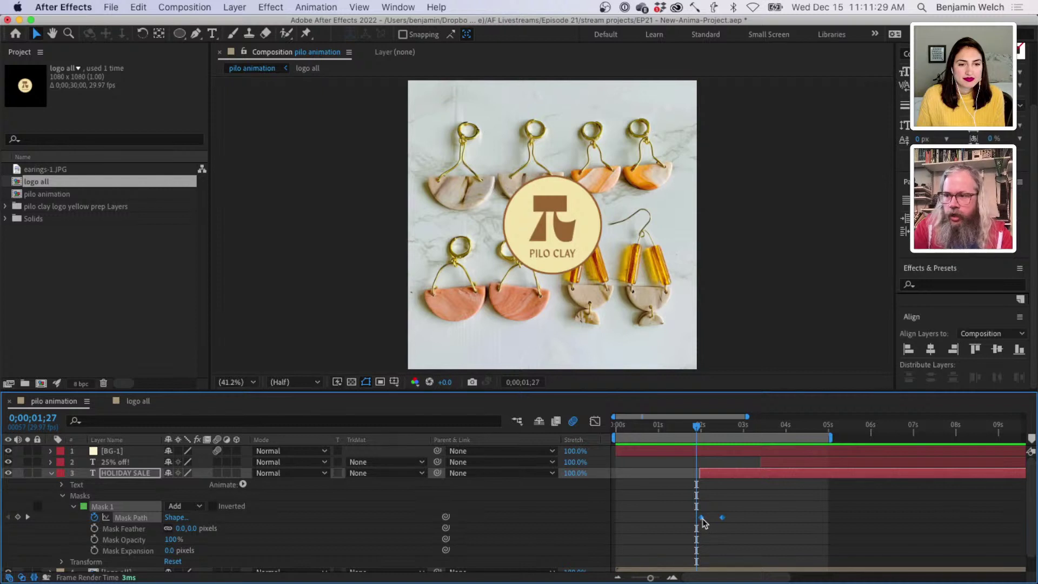
- Apply Easy Ease to both Mask Path keyframes on the HOLIDAY SALE layer
right_click(702, 518)
mouse_move(783, 570)
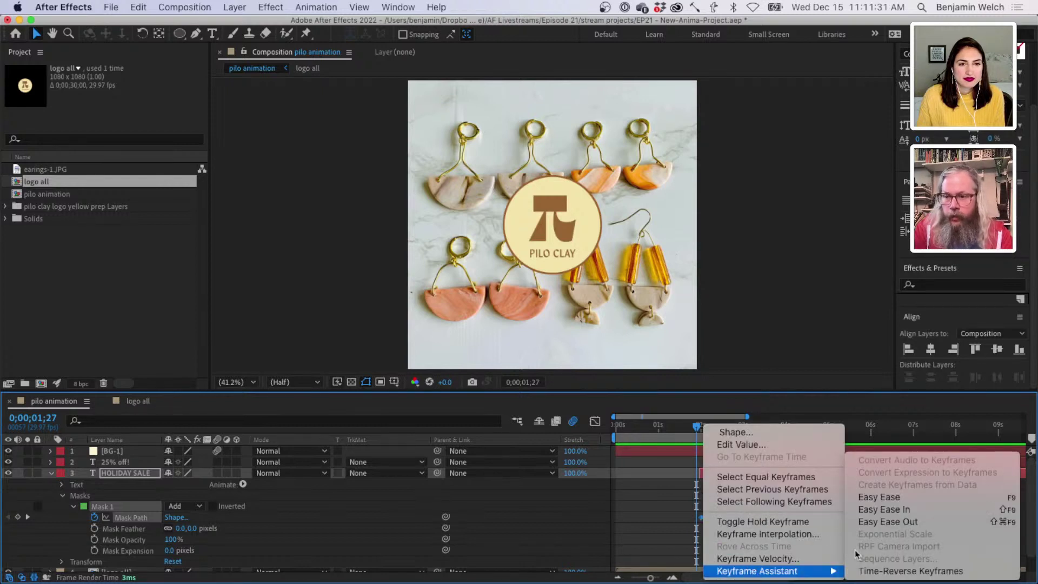
left_click(894, 496)
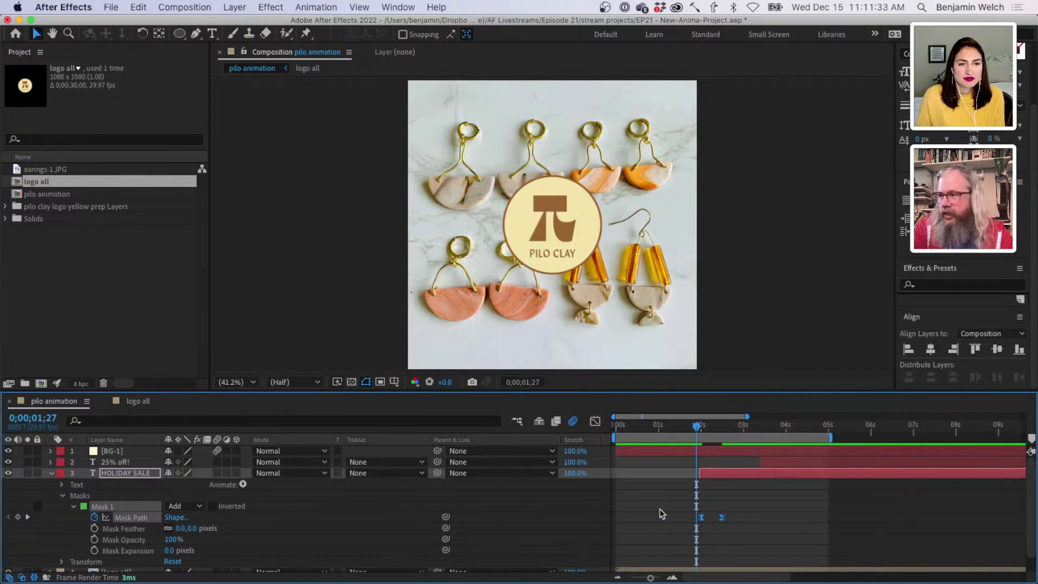
- In the logo all composition, apply Easy Ease to the Path keyframes of the circle's stroke and fill outlines
left_click(144, 404)
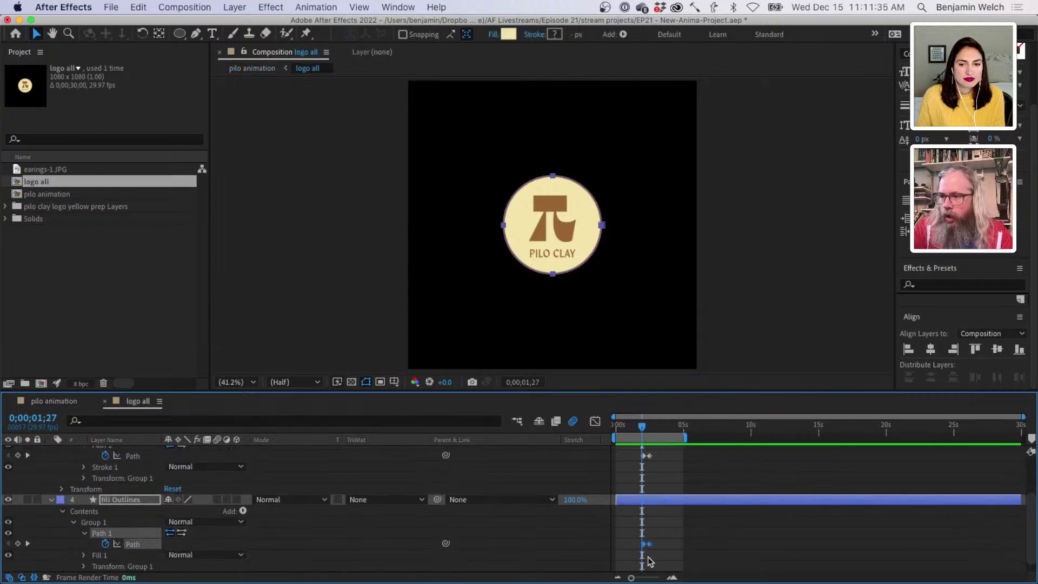
left_click(648, 456)
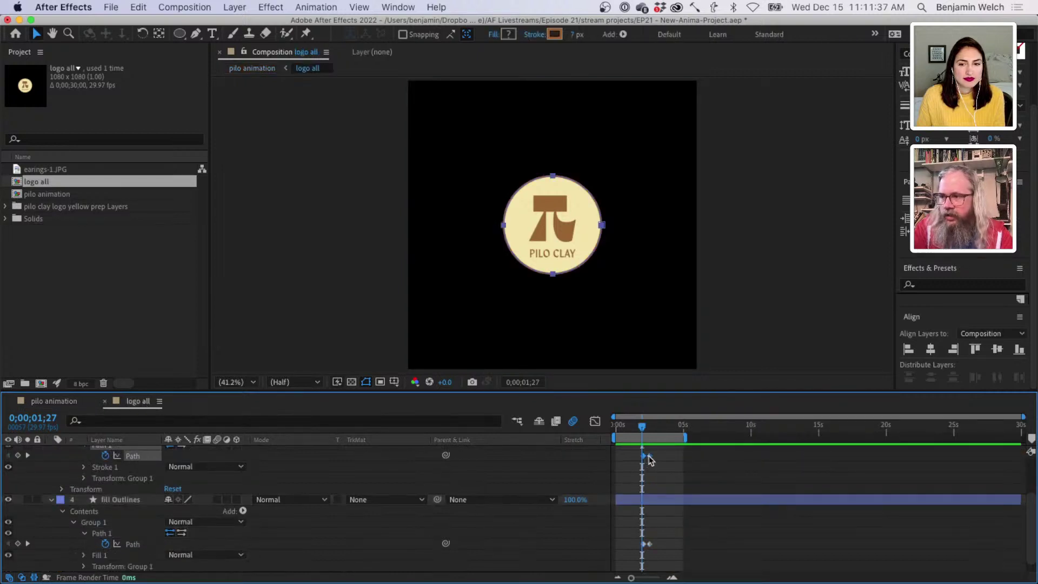
left_click(648, 544, "shift")
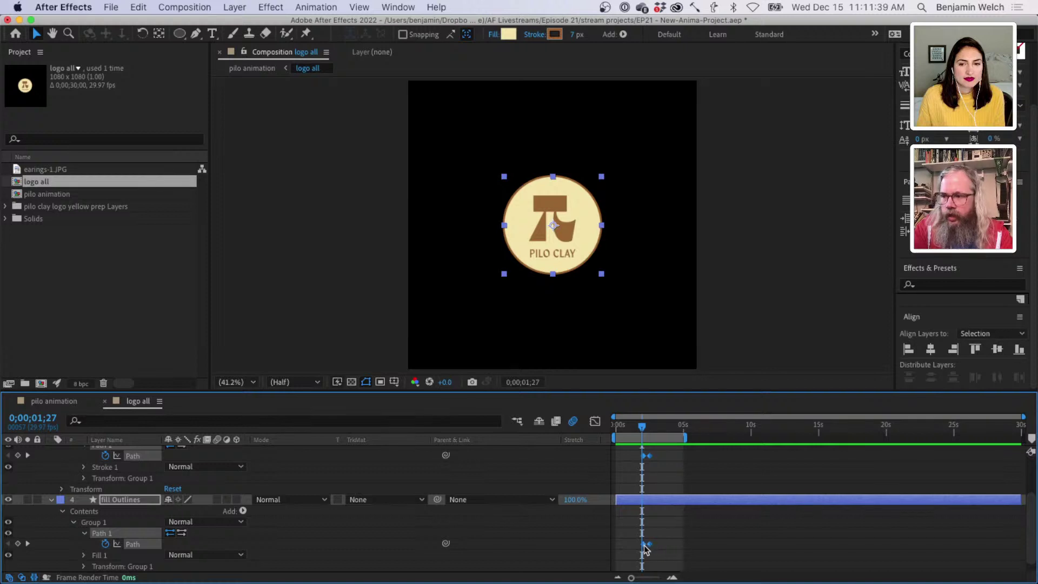
right_click(645, 546)
mouse_move(719, 571)
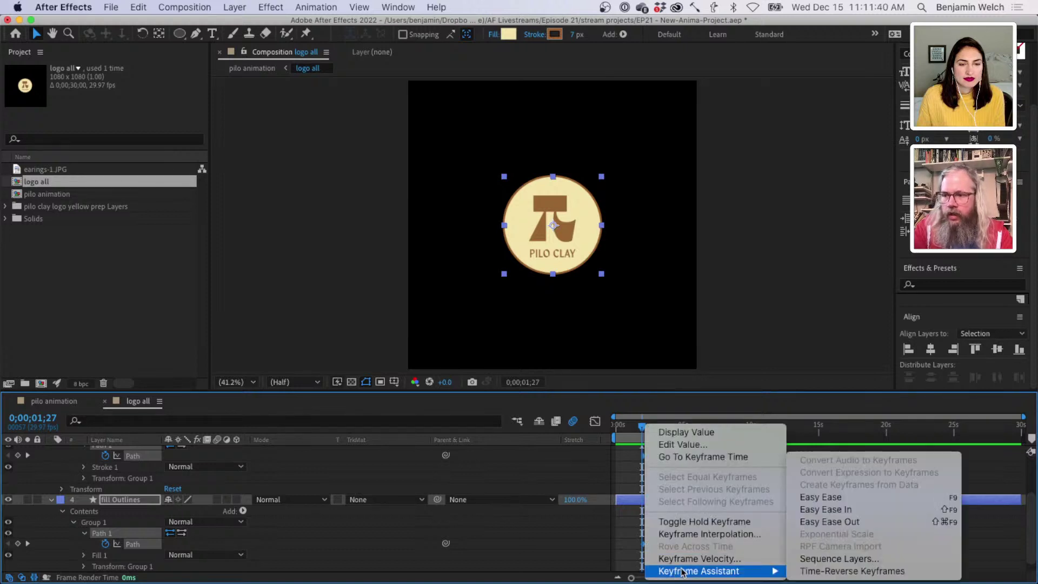
left_click(854, 497)
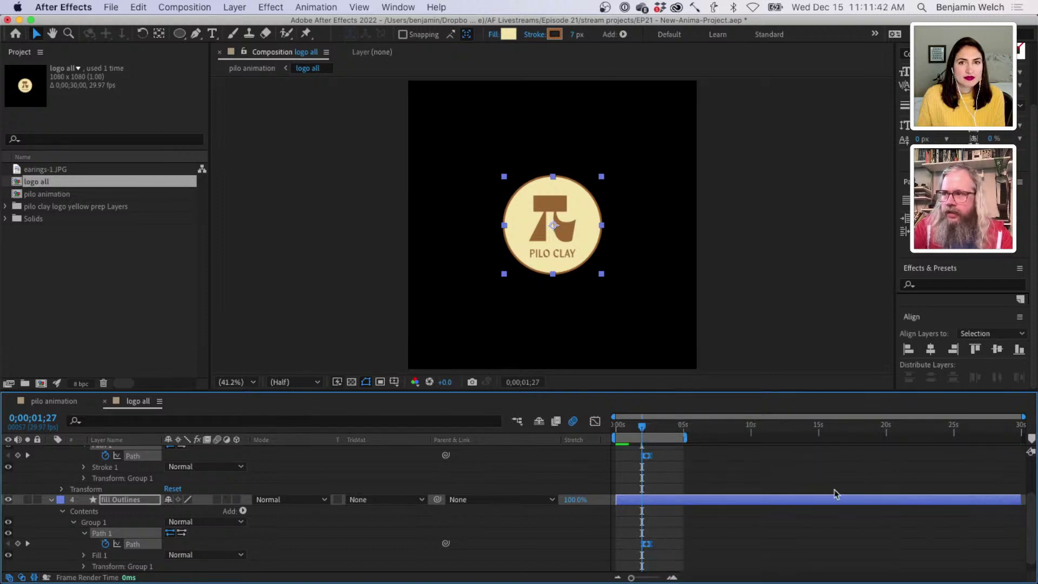
- Back in the pilo animation composition, enable motion blur on the logo all layer and preview the animation from the start
left_click(60, 402)
key("space")
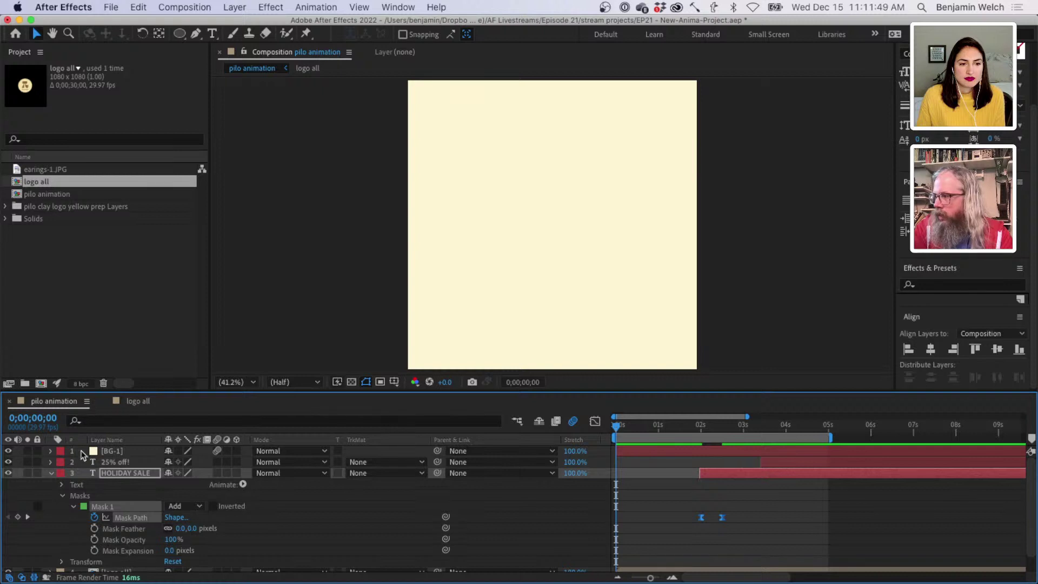
left_click(51, 473)
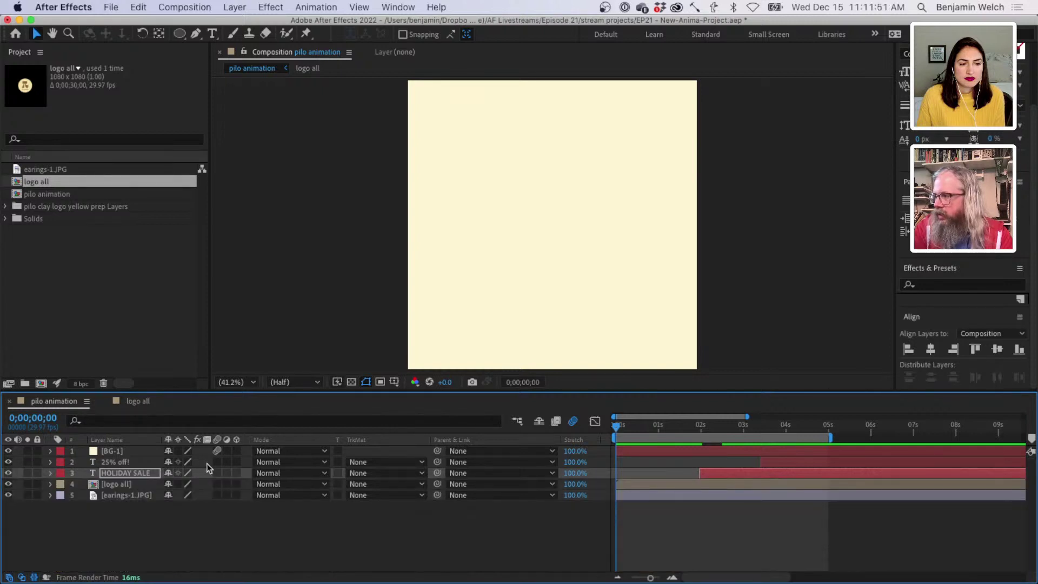
left_click(217, 483)
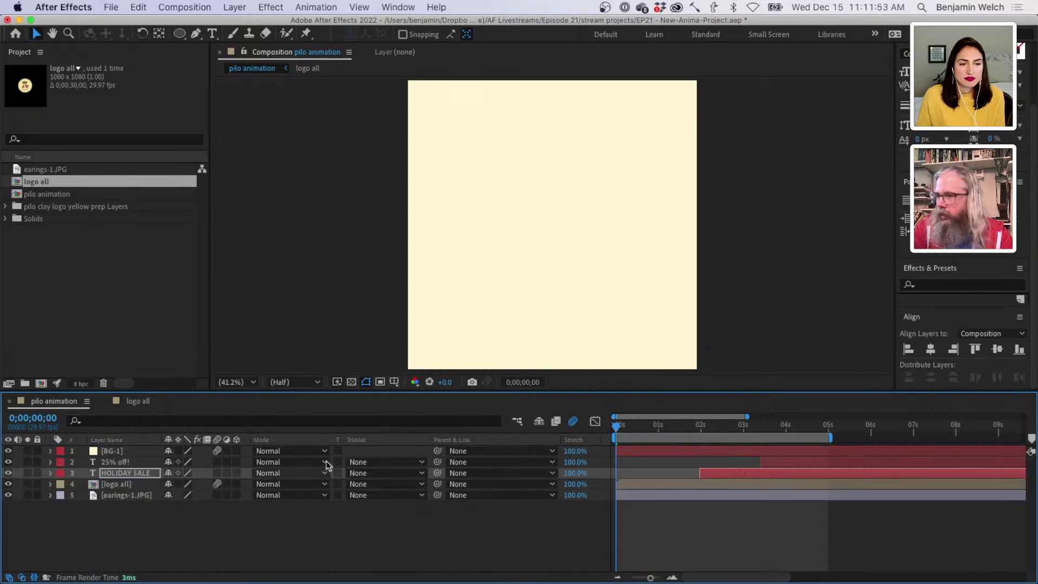
key("space")
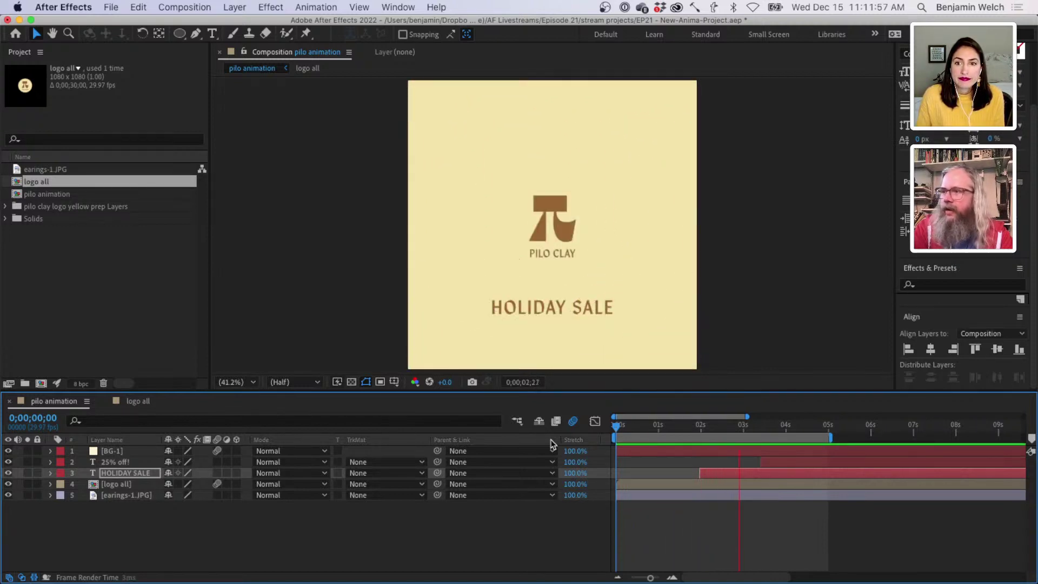
- Stop the running preview and replay the animation from the start
key("space")
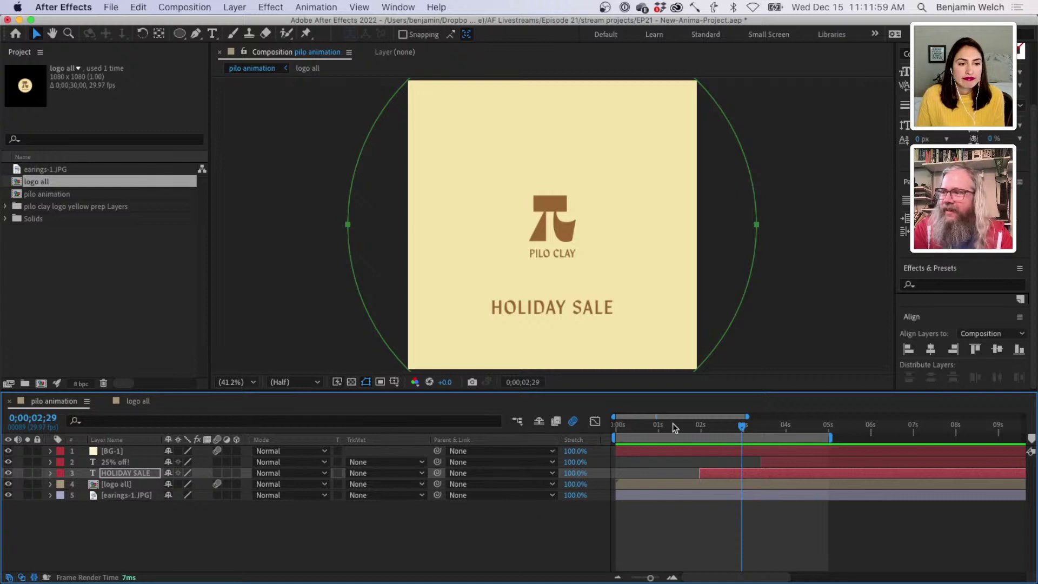
left_click_drag(739, 428, 617, 427)
key("space")
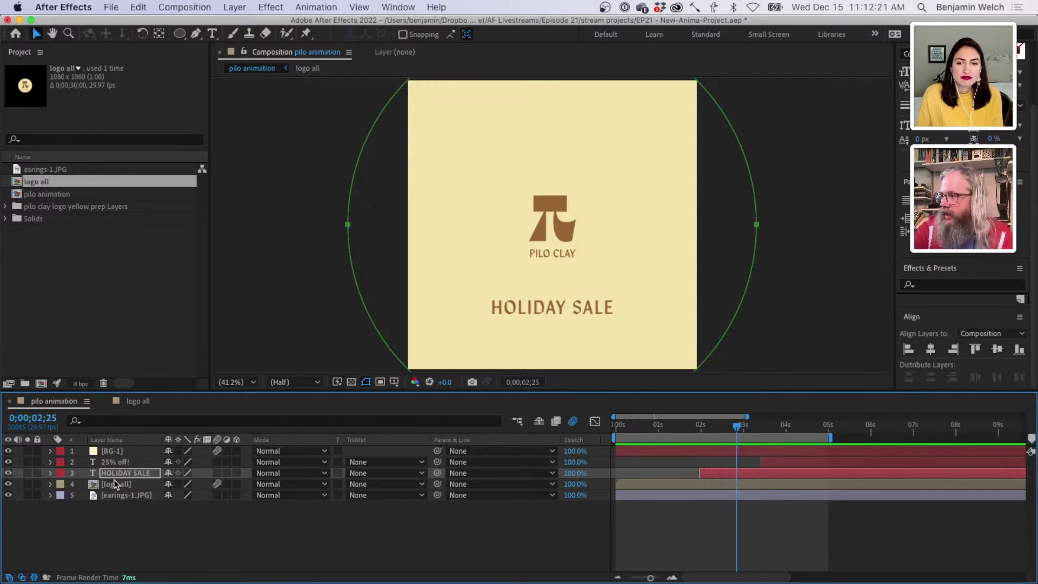
- Try copying the HOLIDAY SALE layer's keyframed Mask 1 onto the 25% off! layer at 0;00;02;25
left_click(50, 473)
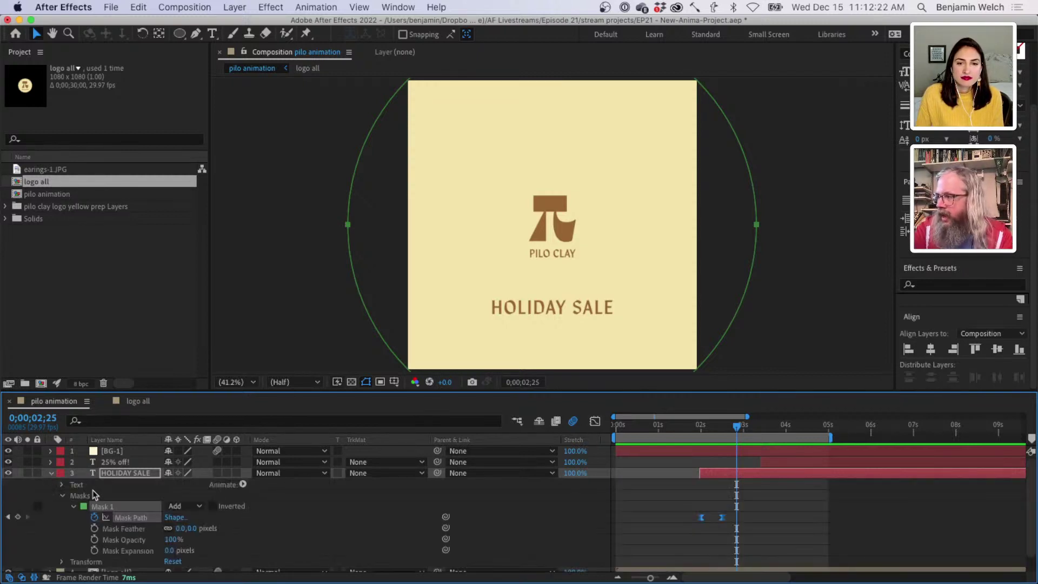
left_click(125, 473)
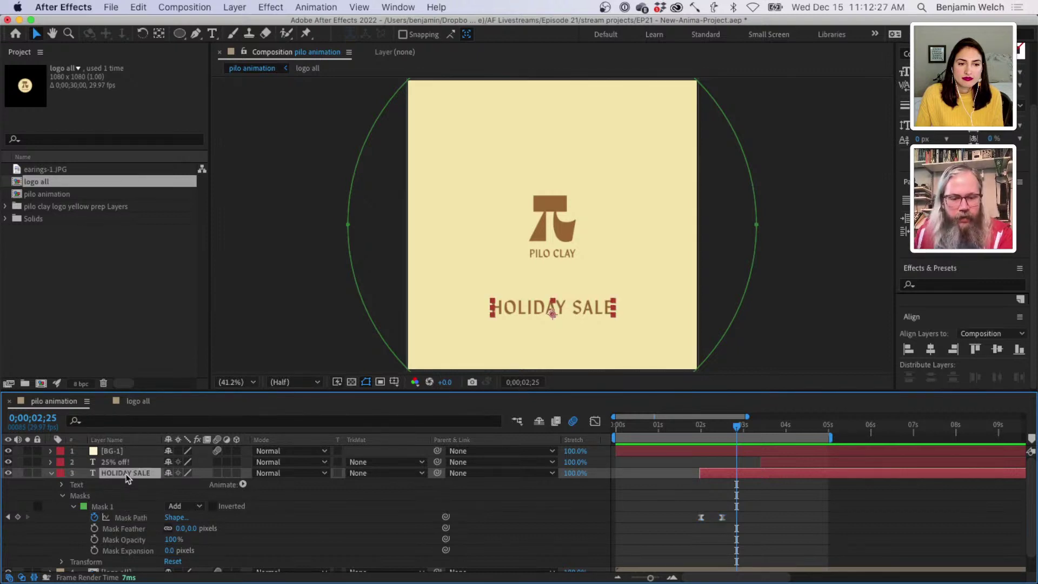
key("u")
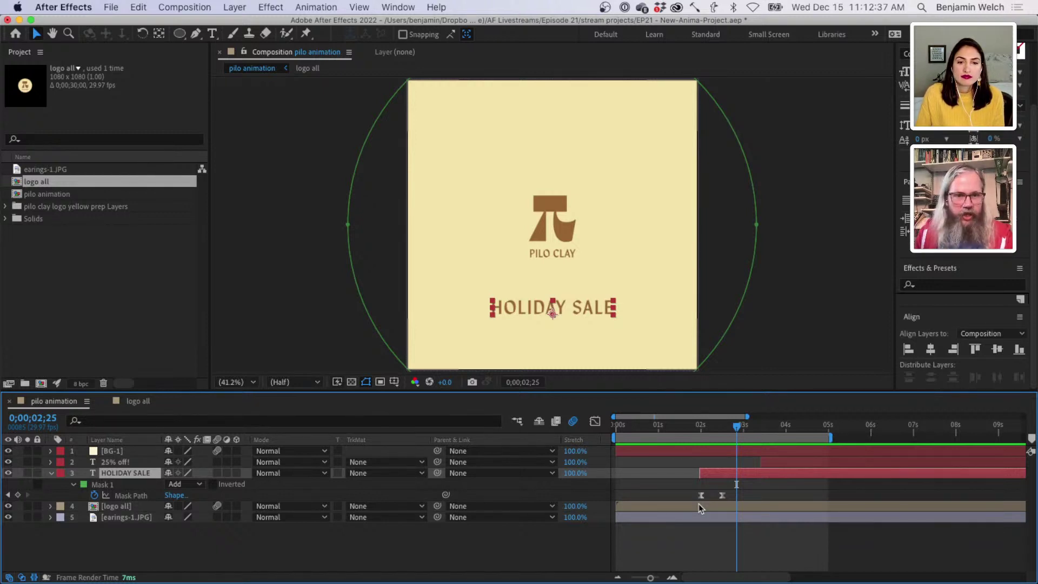
left_click(119, 485)
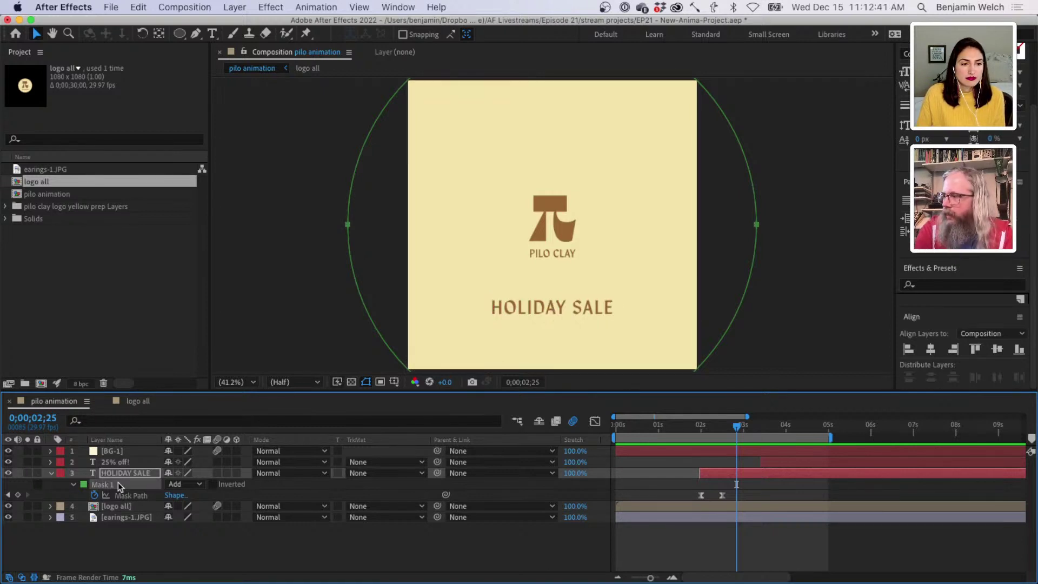
left_click(115, 462)
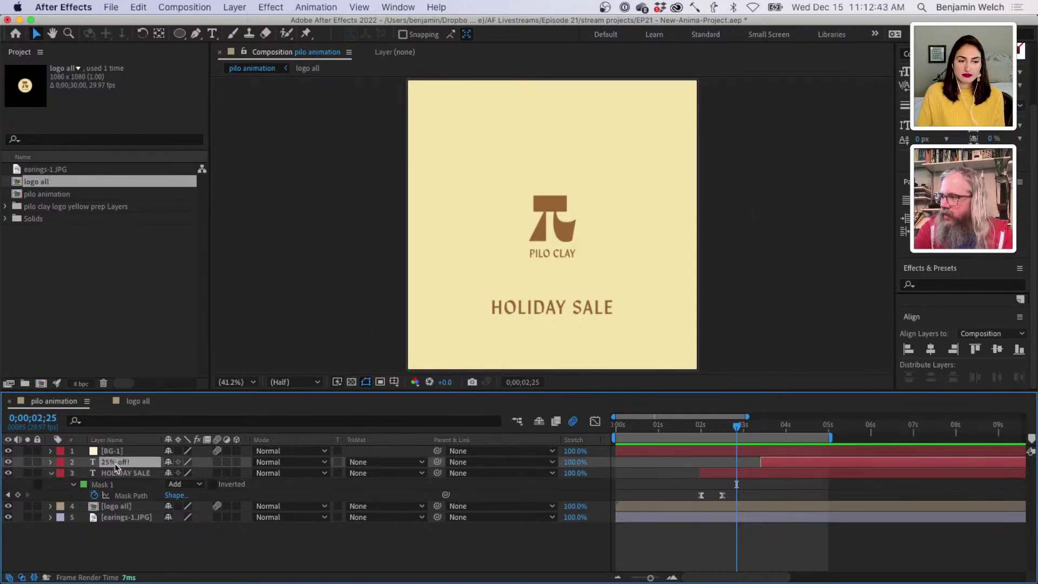
left_click(51, 463)
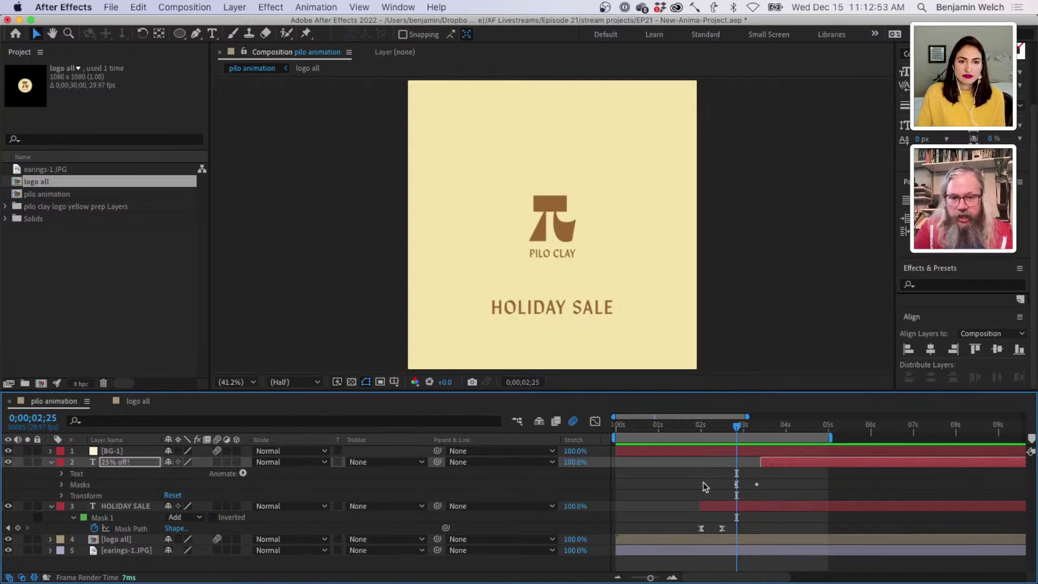
key("Delete")
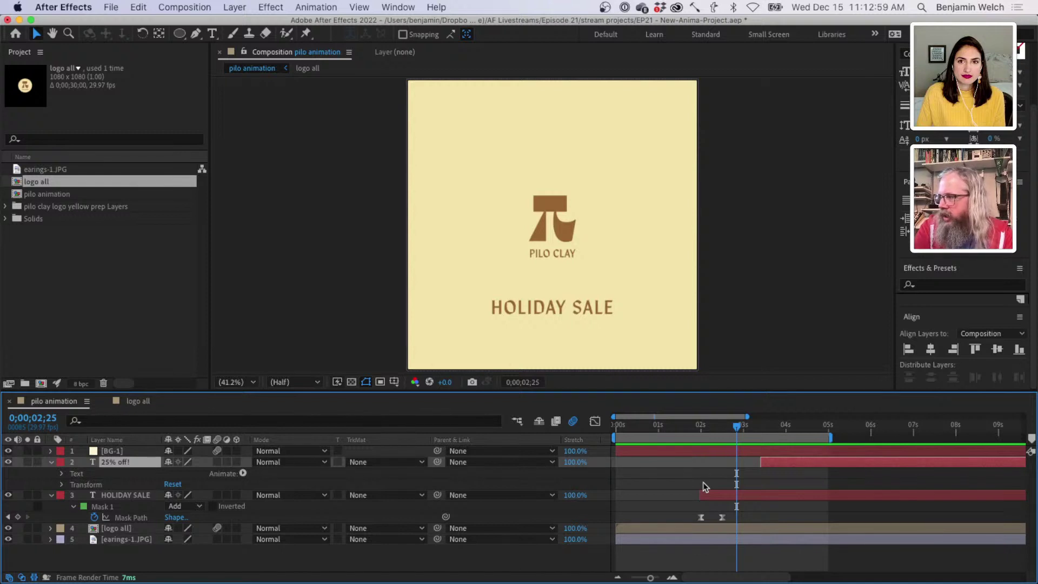
key("super+z")
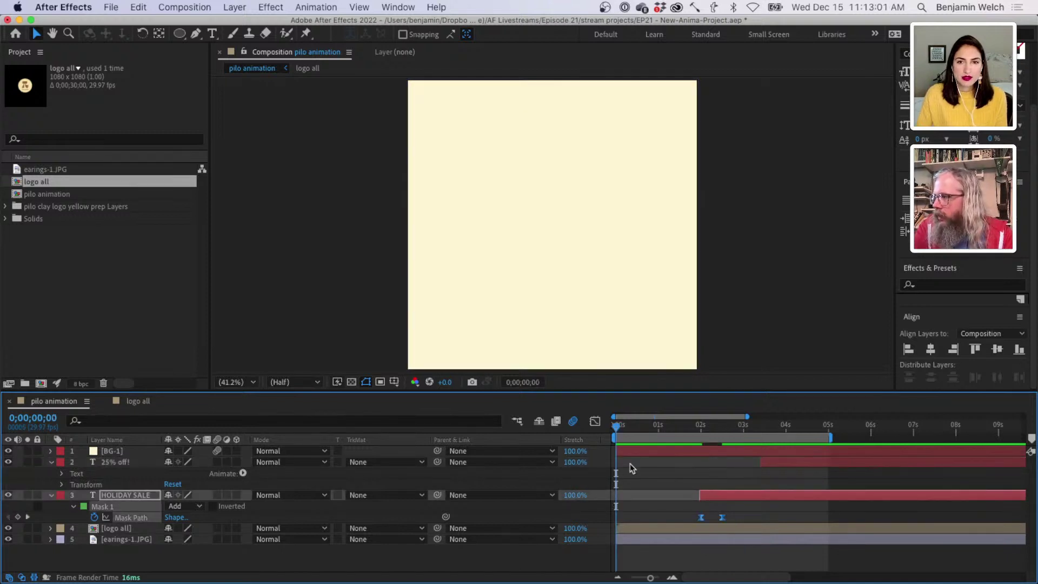
- Collapse the properties of both text layers and preview the animation from the start
left_click(51, 462)
left_click(52, 473)
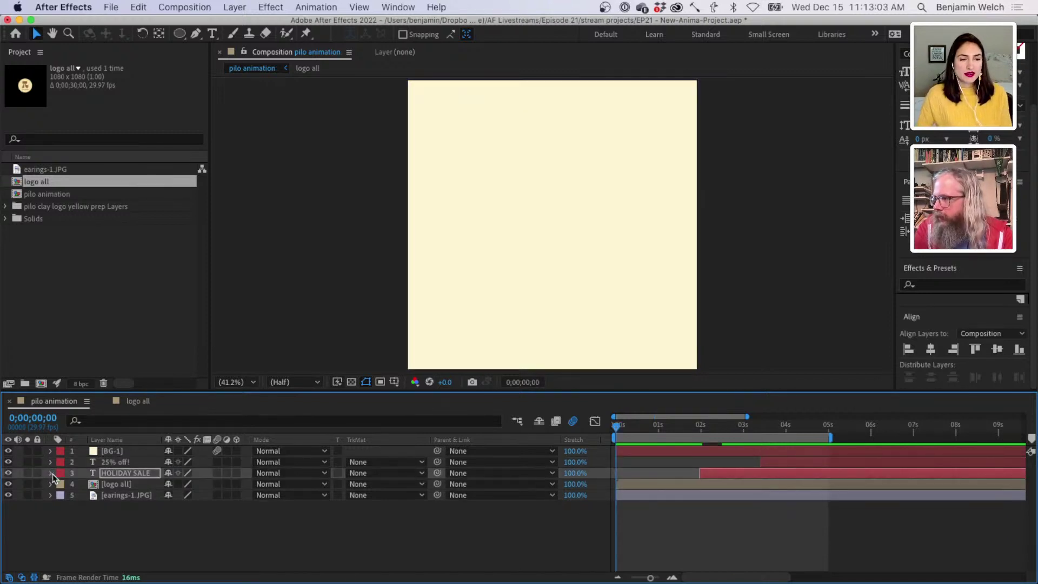
key("space")
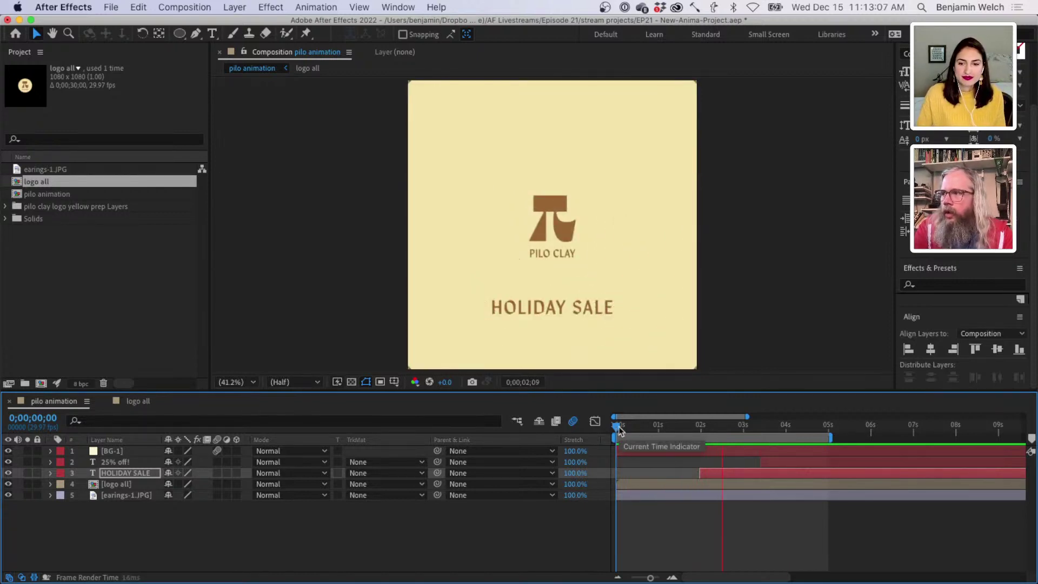
key("space")
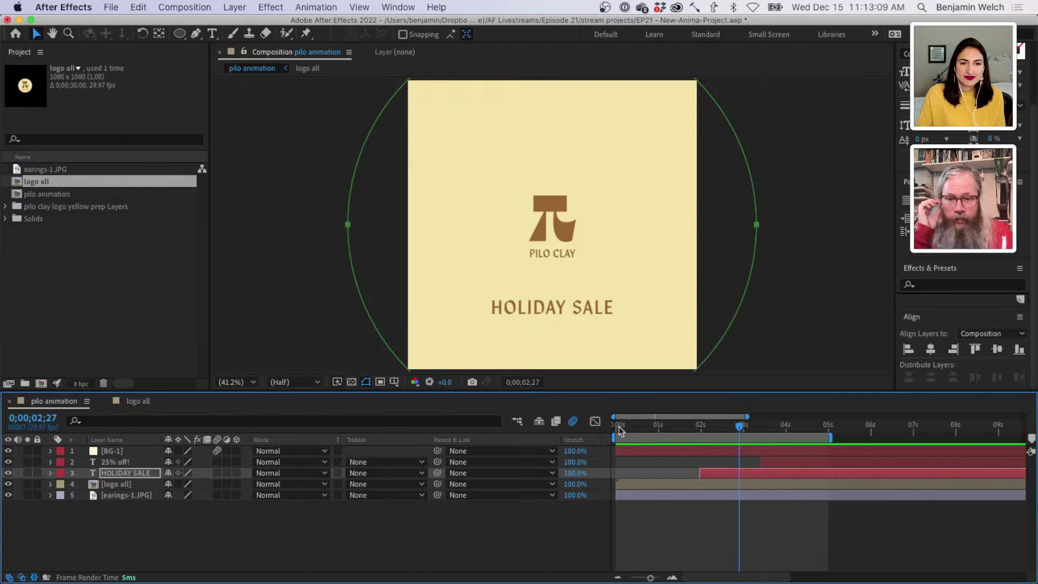
- Shift the 25% off! layer earlier so it starts at 0;00;02;23, and place the playhead on that frame
left_click_drag(768, 459, 743, 464)
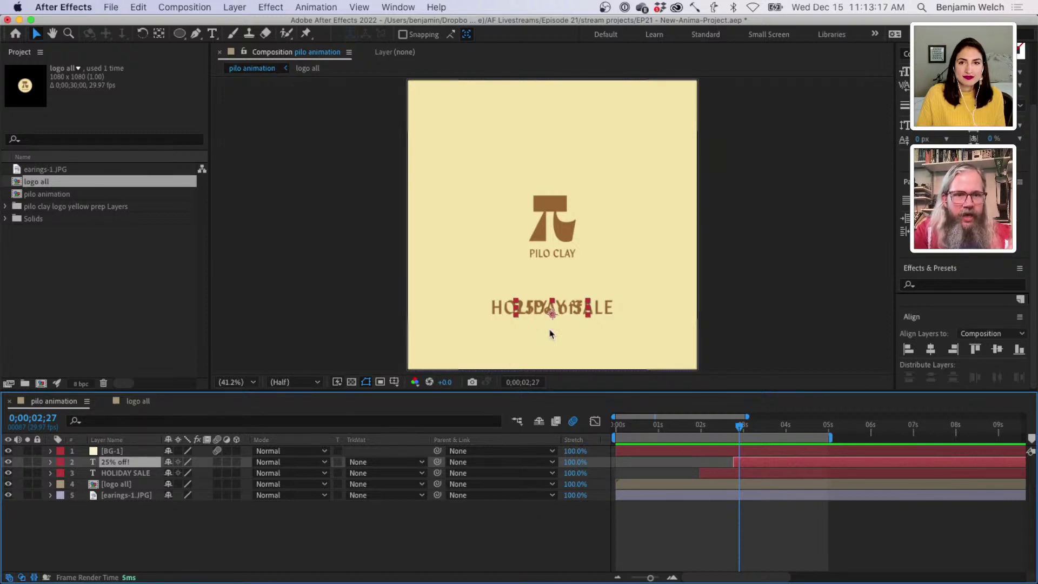
left_click(756, 473)
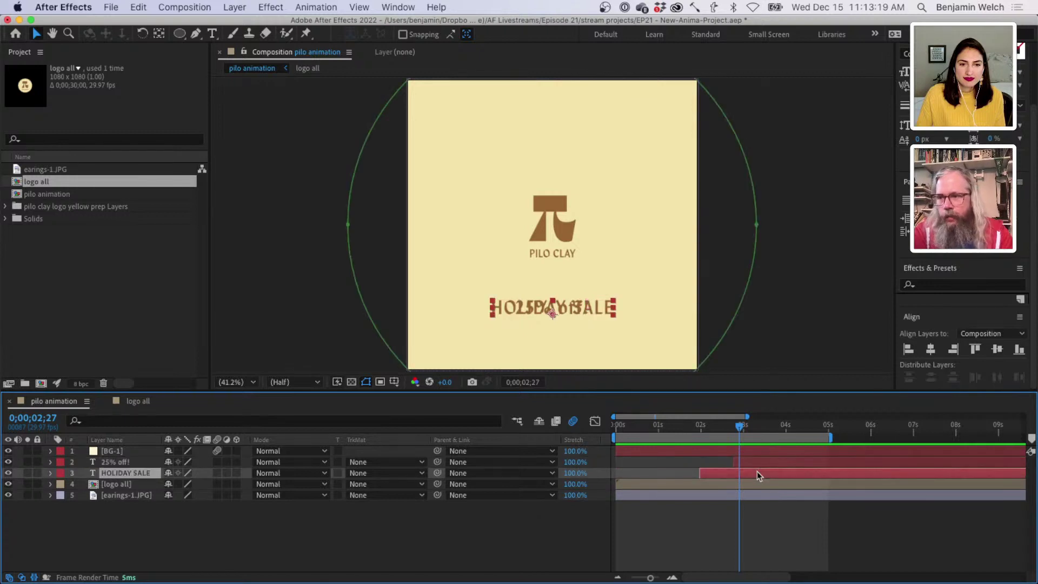
left_click(766, 462)
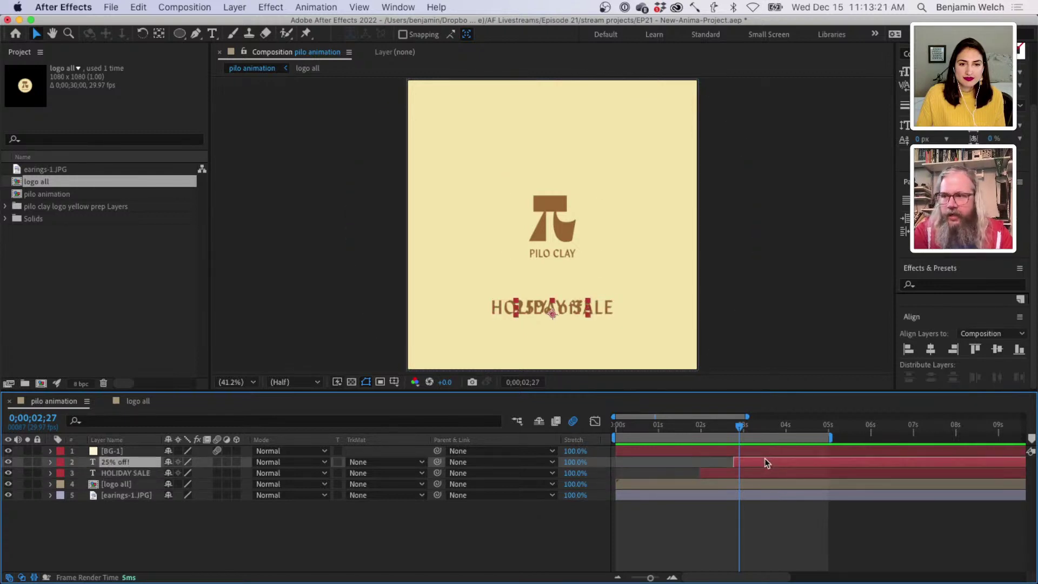
mouse_move(739, 429)
left_mouse_down()
mouse_move(700, 429)
mouse_move(735, 427)
left_mouse_up()
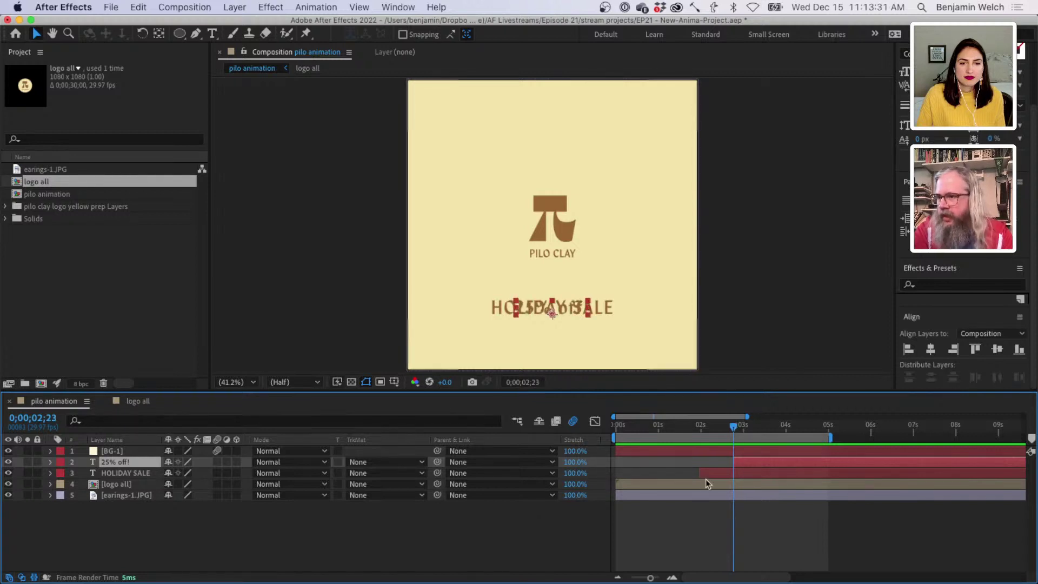
- Add a new mask to the HOLIDAY SALE layer and extend its lower, right and left edges slightly beyond the text
left_click(141, 474)
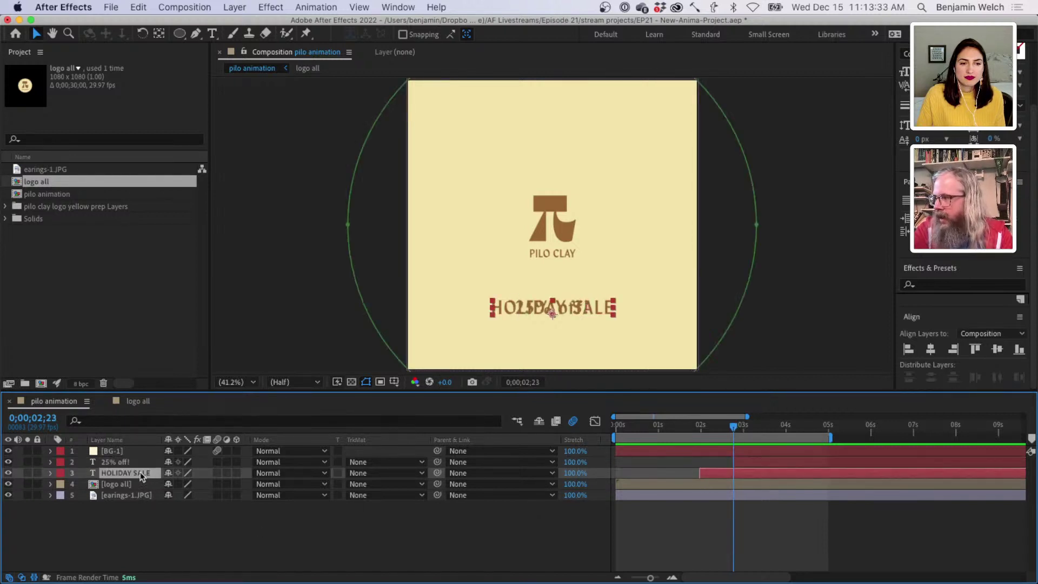
right_click(110, 474)
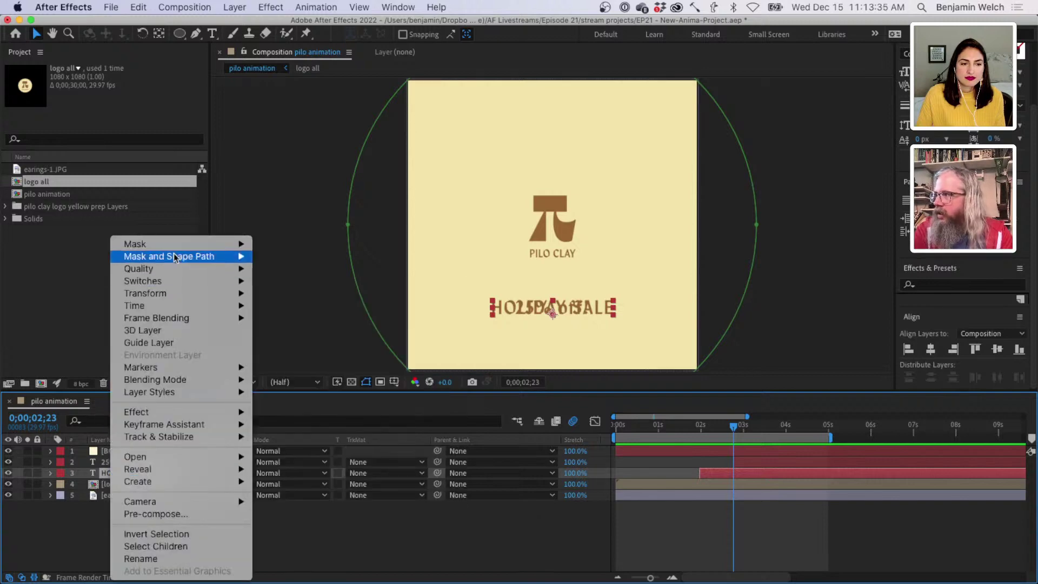
mouse_move(178, 243)
left_click(276, 244)
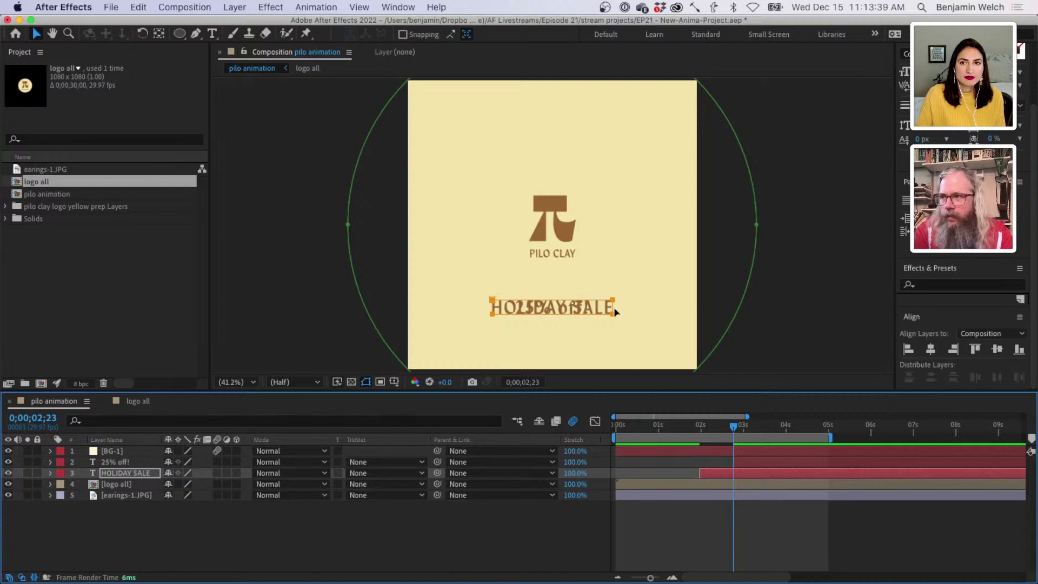
left_click(601, 315)
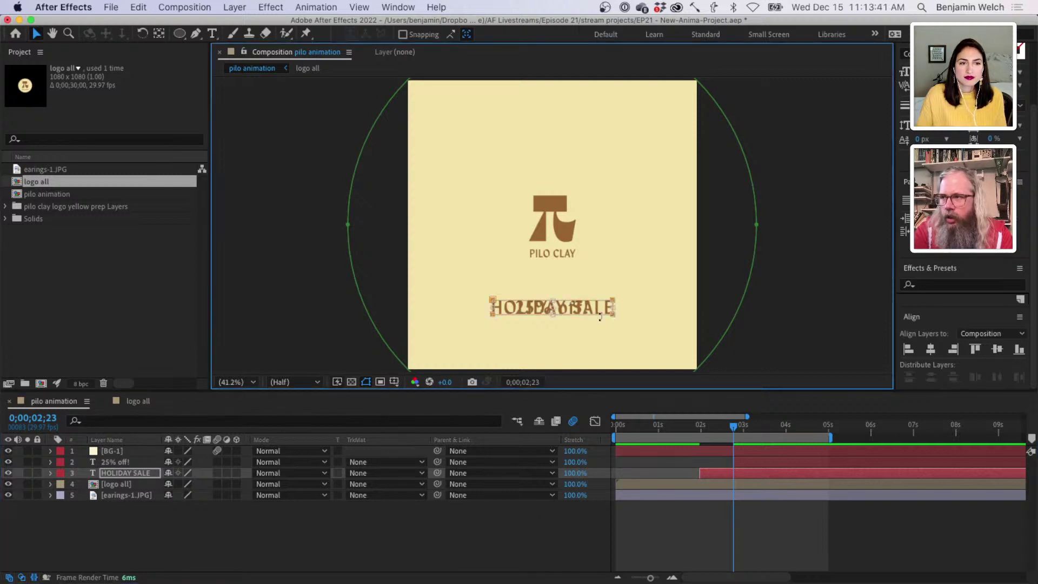
left_click_drag(553, 315, 553, 318)
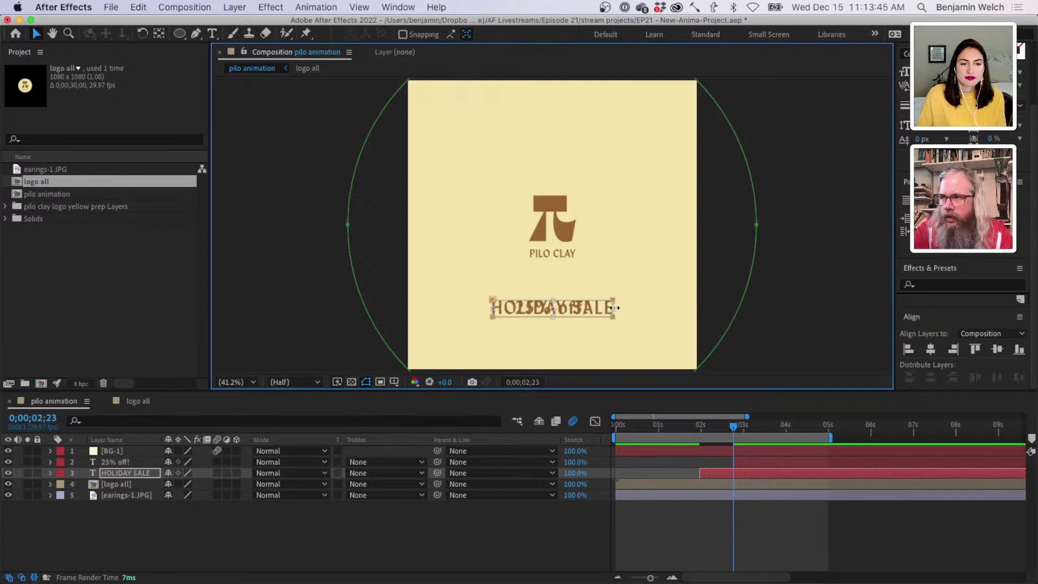
left_click_drag(614, 308, 618, 307)
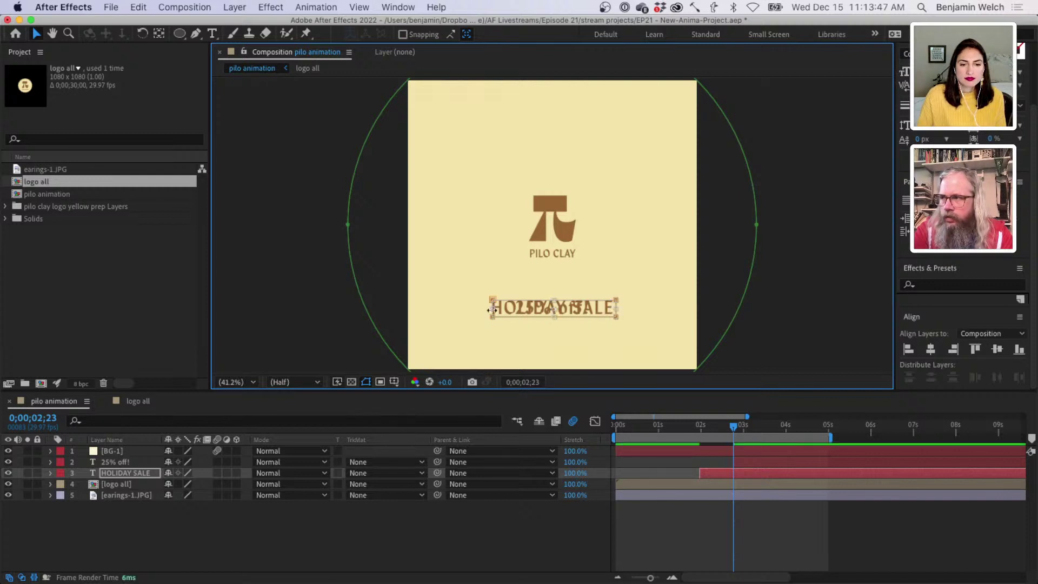
left_click_drag(491, 309, 487, 309)
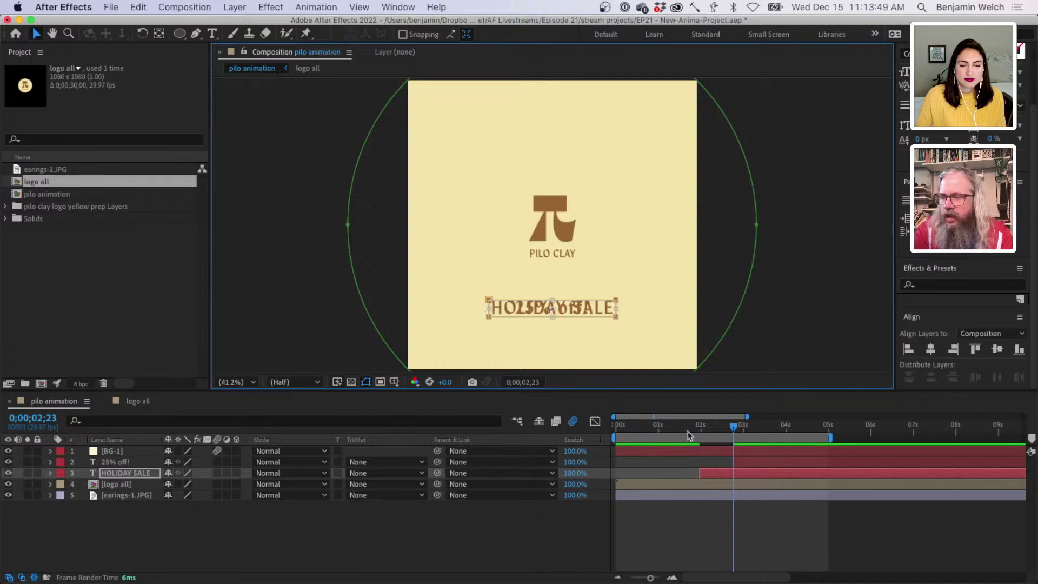
- Add a new mask to the 25% off! layer and extend its lower edge slightly below the text
left_click(110, 463)
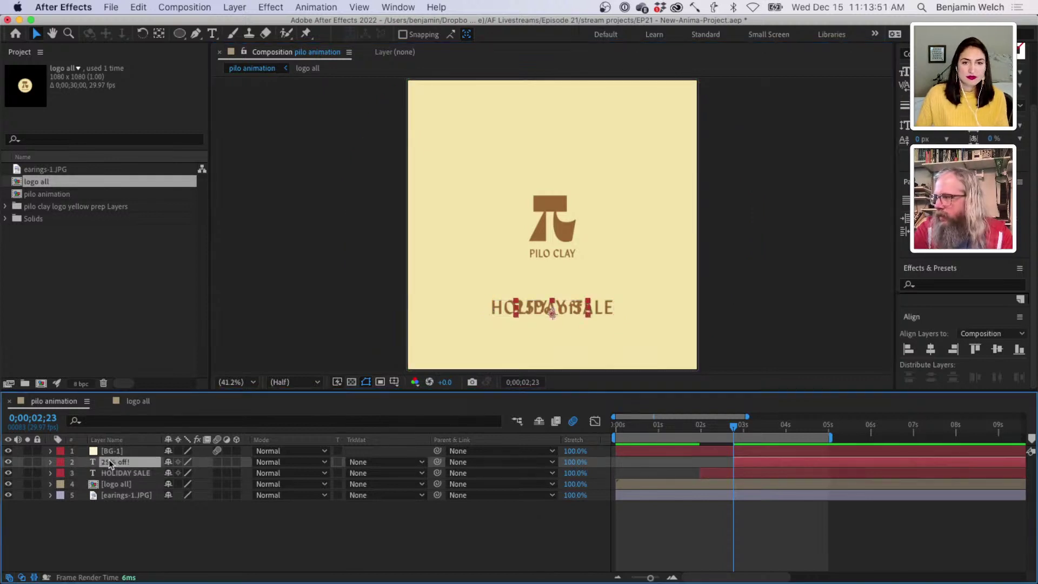
right_click(110, 462)
mouse_move(171, 243)
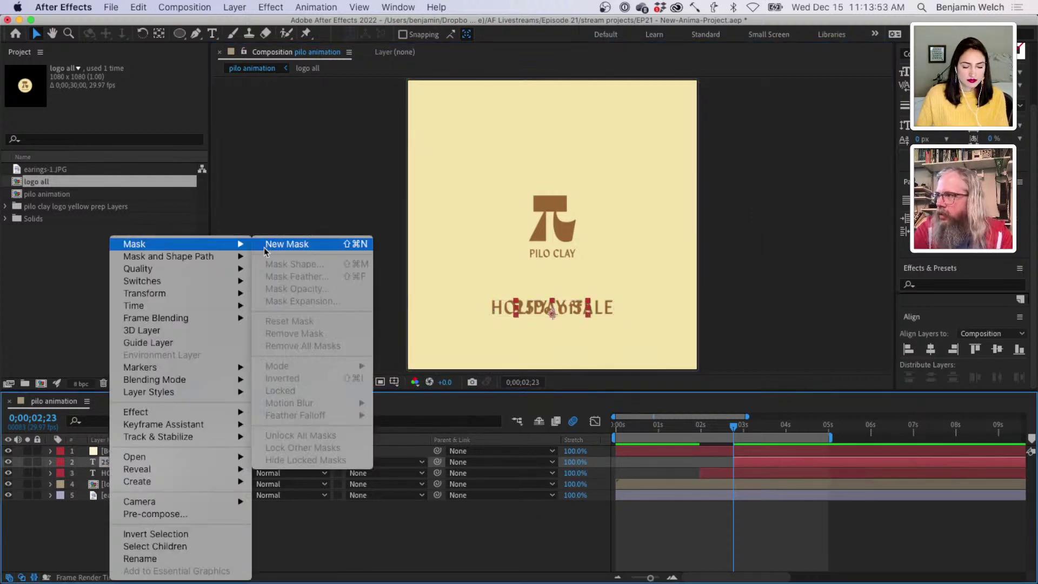
left_click(268, 248)
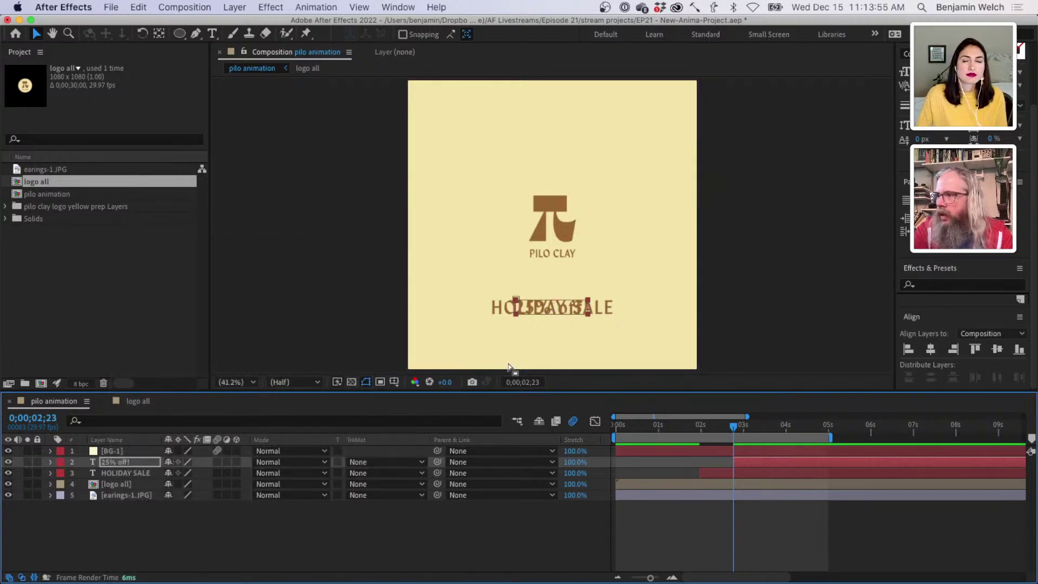
left_click(565, 316)
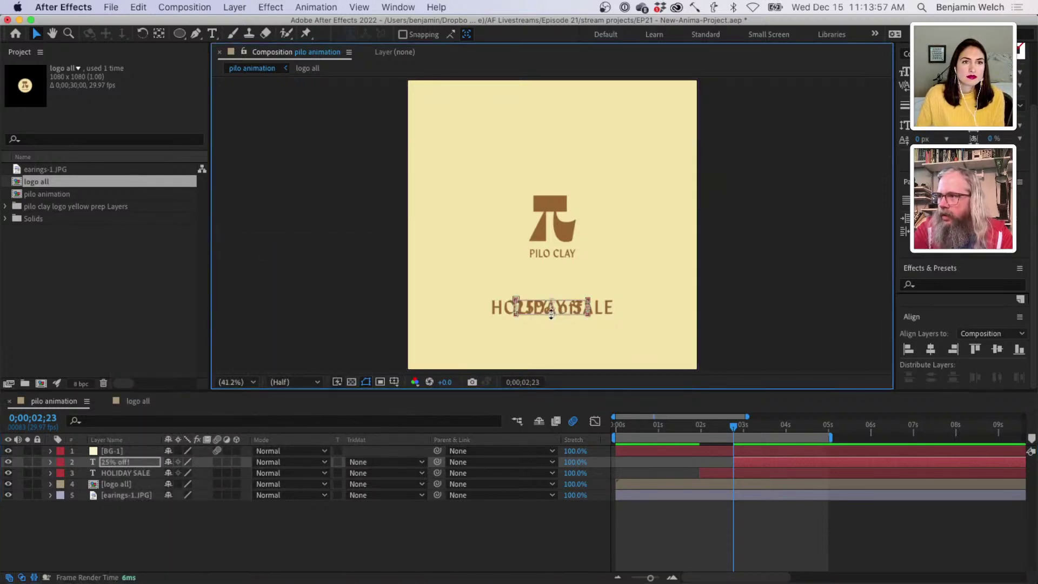
left_click_drag(551, 316, 553, 321)
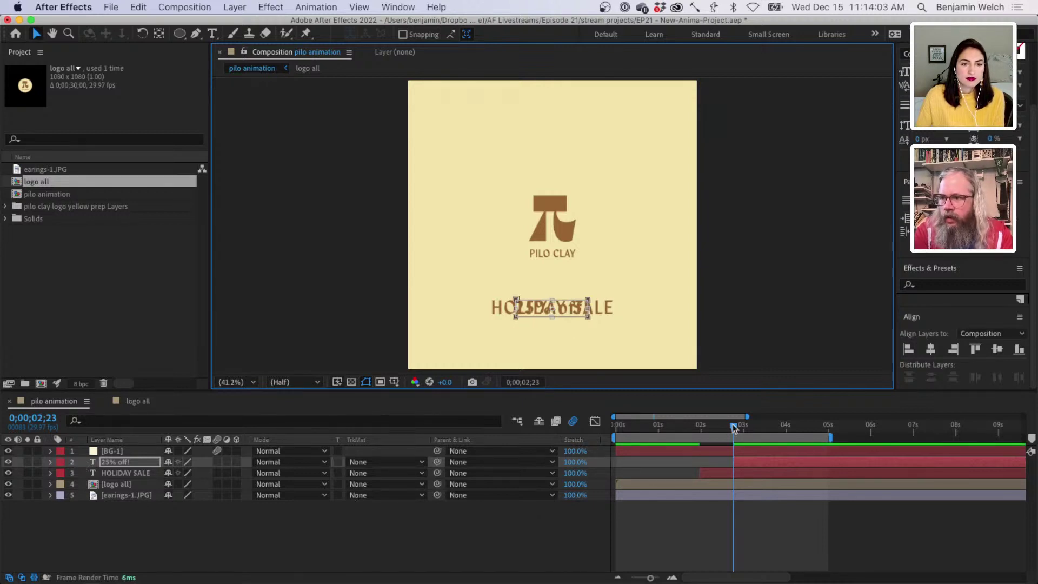
- Scrub back through the HOLIDAY SALE frames, return to 0;00;02;23, and reveal the HOLIDAY SALE layer's mask properties
mouse_move(734, 427)
left_mouse_down()
mouse_move(706, 428)
mouse_move(726, 430)
mouse_move(714, 430)
left_mouse_up()
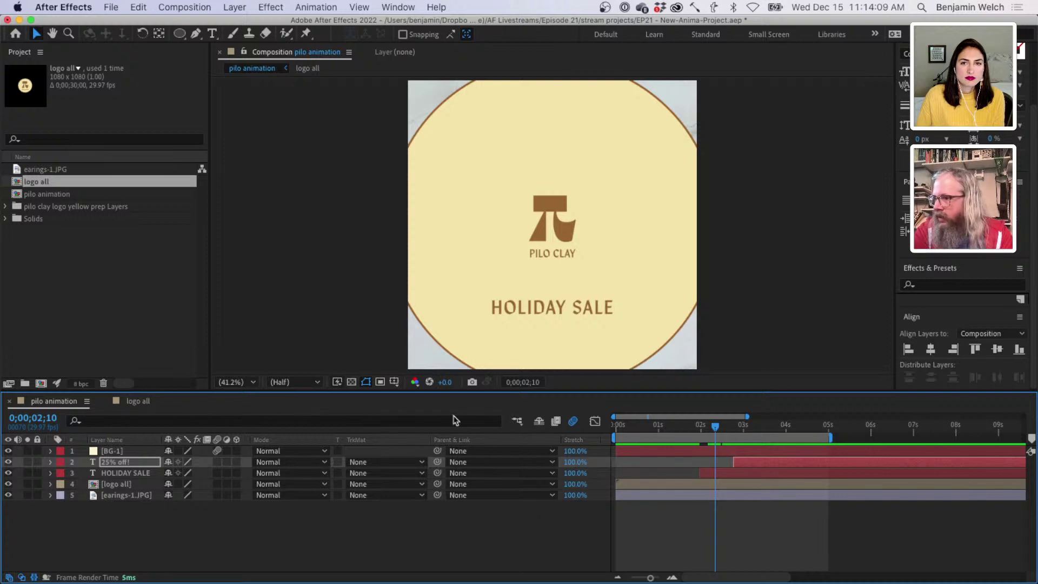
left_click_drag(708, 429, 731, 427)
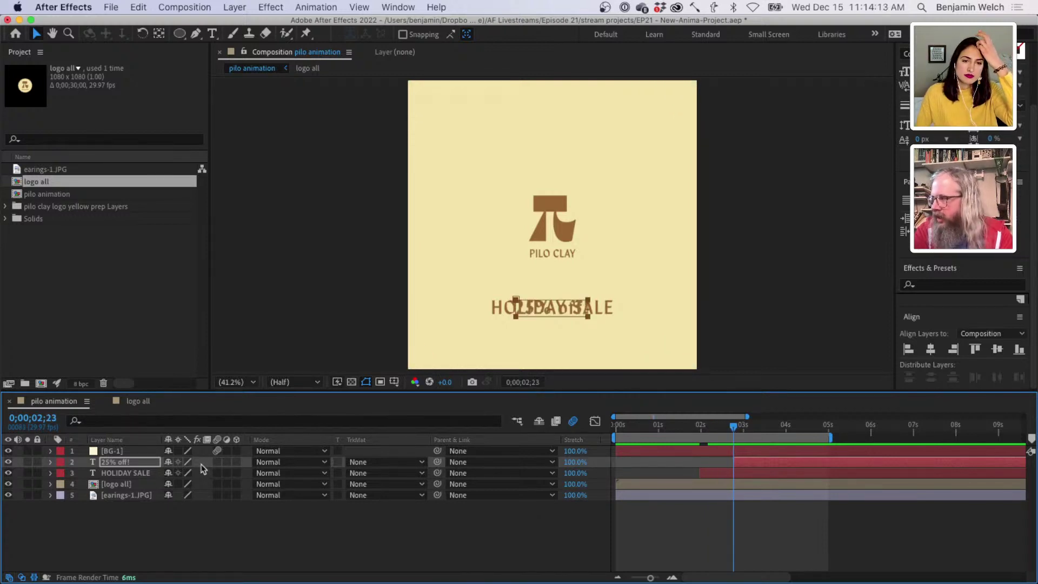
left_click(49, 473)
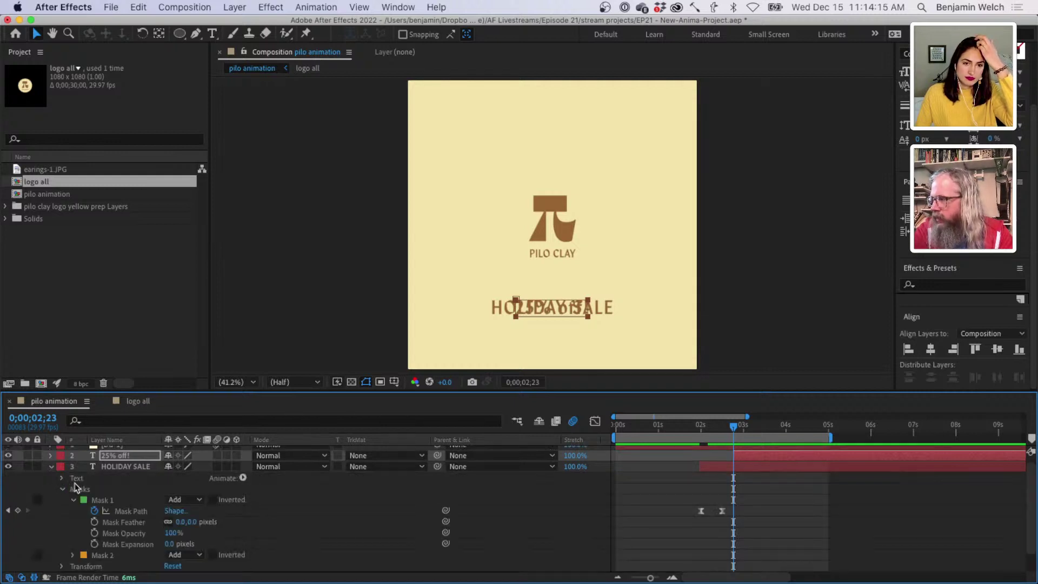
left_click(79, 489)
- Try to select and transform the rectangular mask around the HOLIDAY SALE text
left_click_drag(597, 312, 599, 324)
key("super+z")
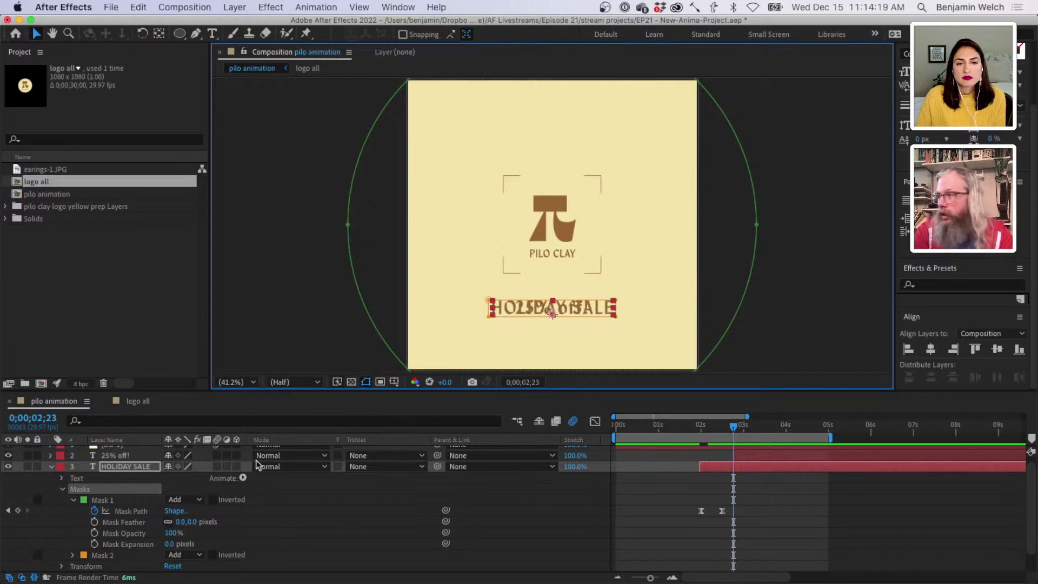
left_click(113, 501)
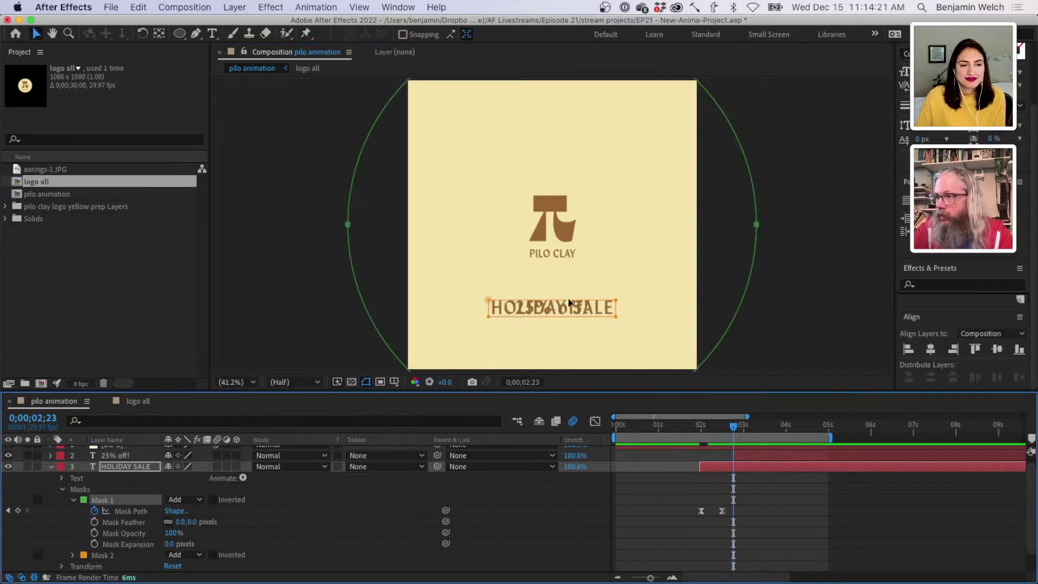
left_click(596, 312)
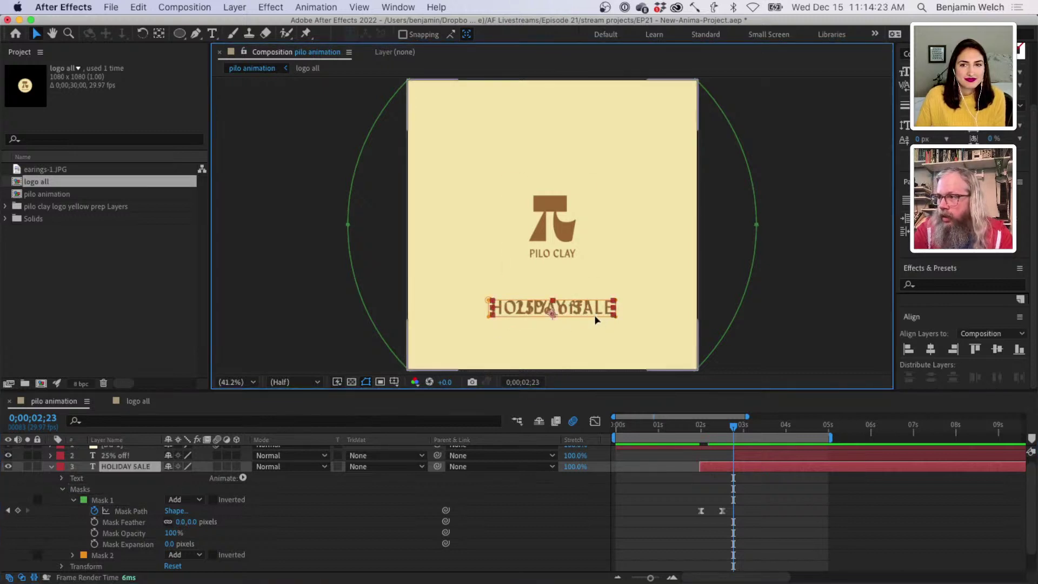
left_click(595, 318)
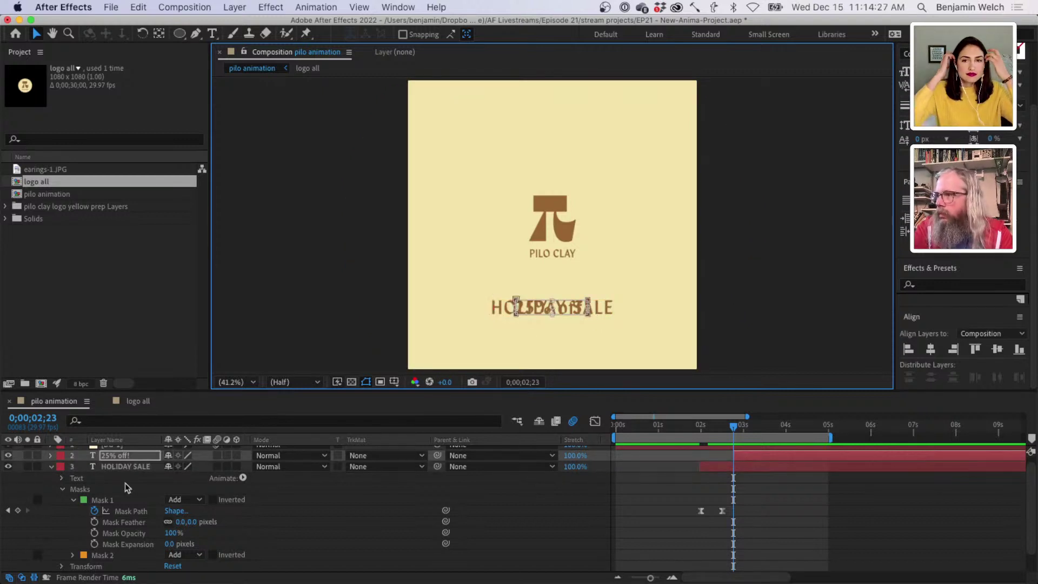
left_click(102, 500)
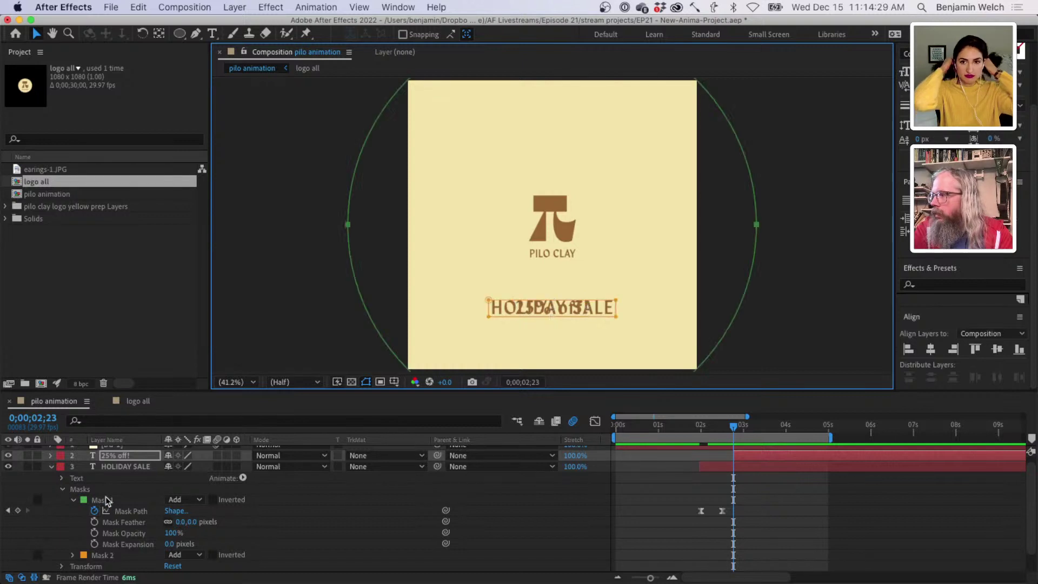
left_click_drag(507, 319, 508, 318)
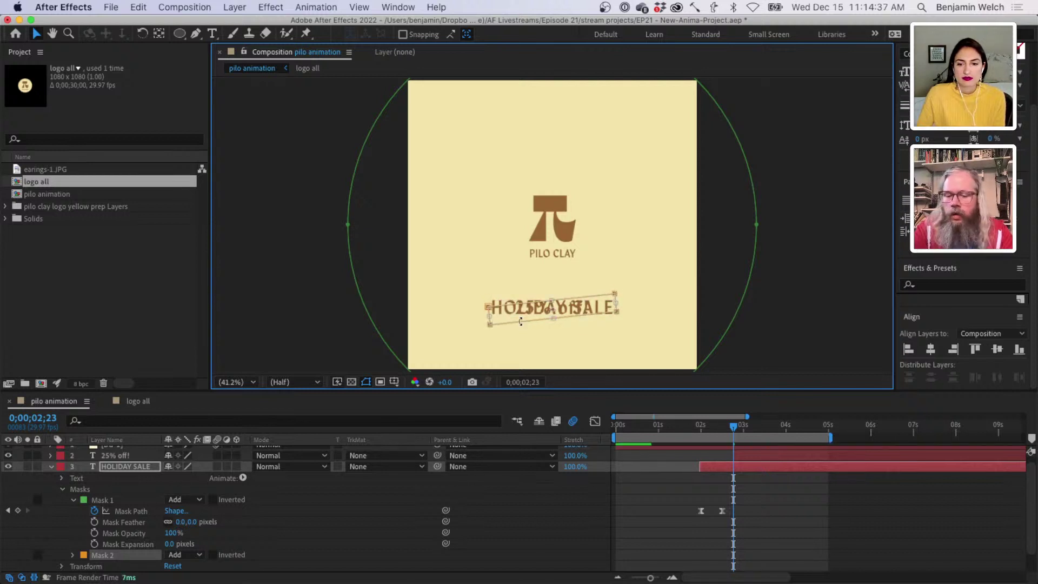
mouse_move(624, 304)
left_mouse_down()
mouse_move(626, 280)
mouse_move(630, 333)
mouse_move(634, 308)
left_mouse_up()
key("Return")
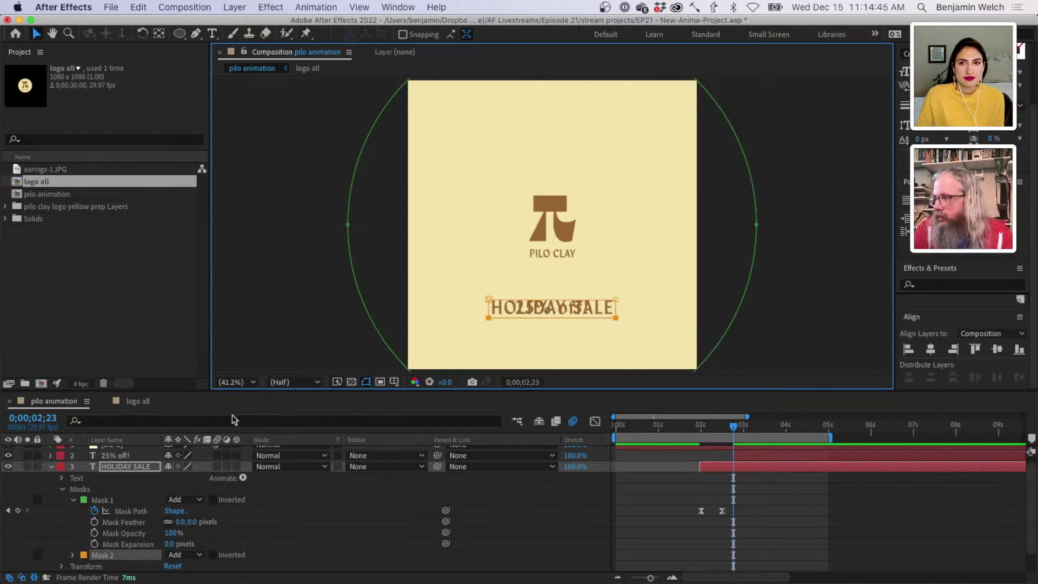
- Hide the 25% off! layer so that only the HOLIDAY SALE text and its masks are shown
left_click(28, 466)
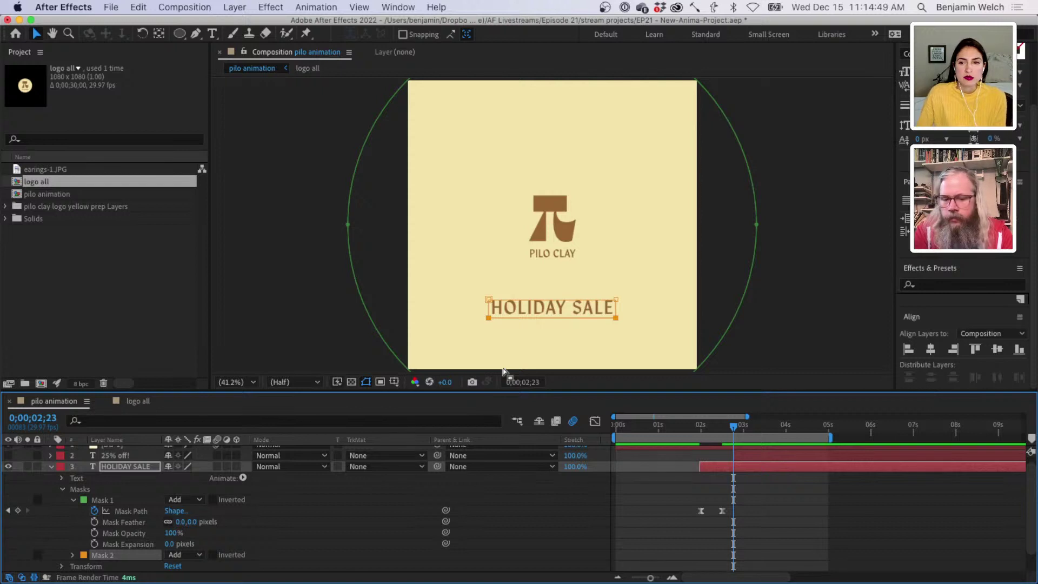
left_click(550, 319)
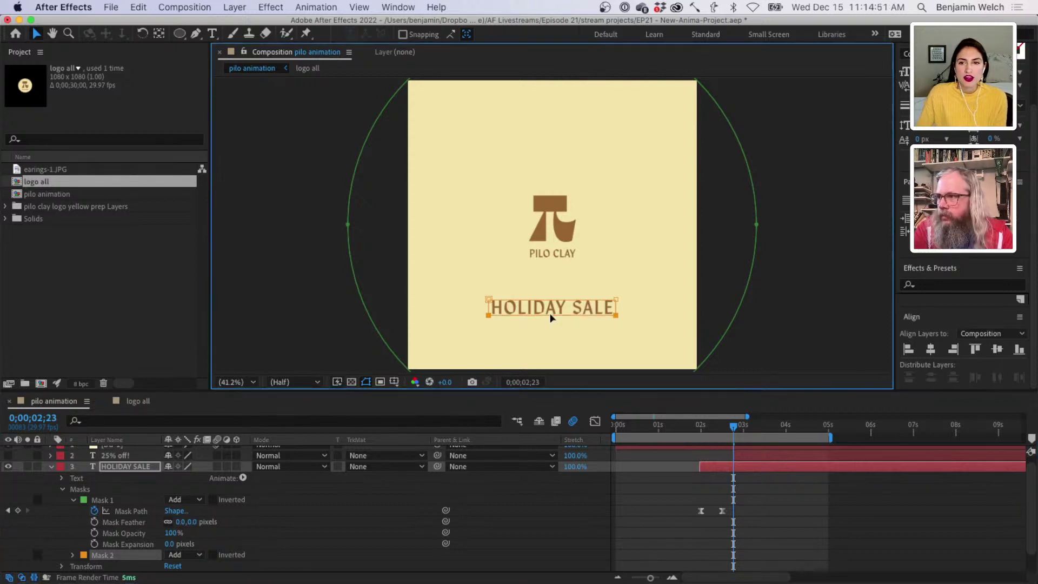
- Try inverting Mask 1 of the HOLIDAY SALE layer and switching its mode to Subtract, and return it to Add
left_click(213, 500)
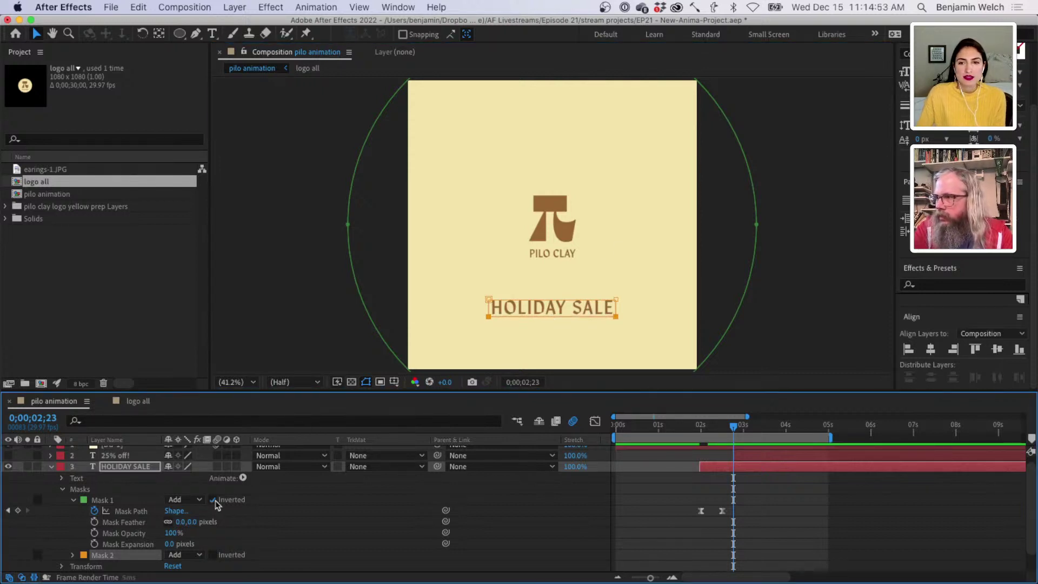
left_click(181, 499)
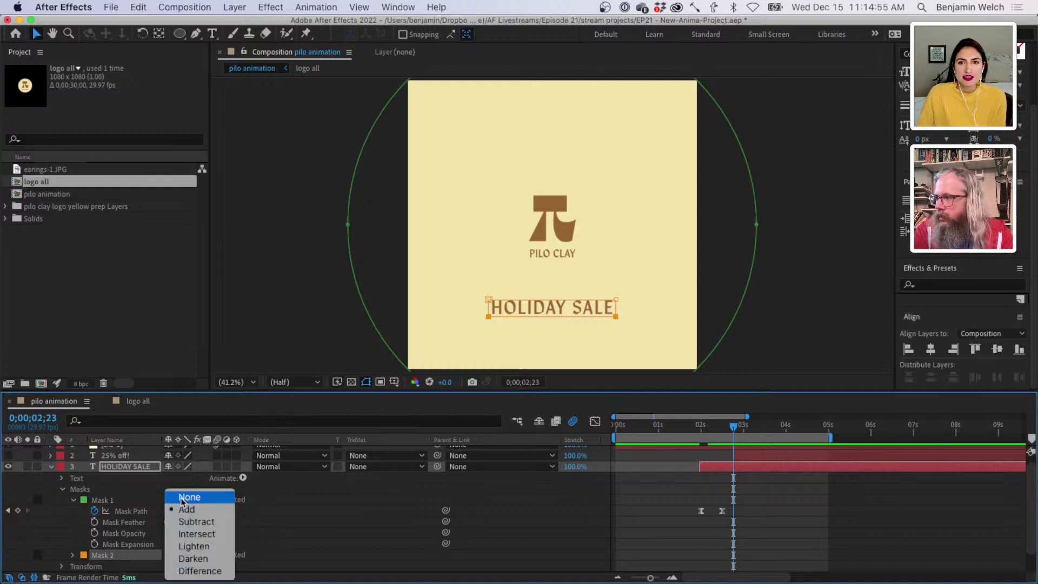
left_click(196, 521)
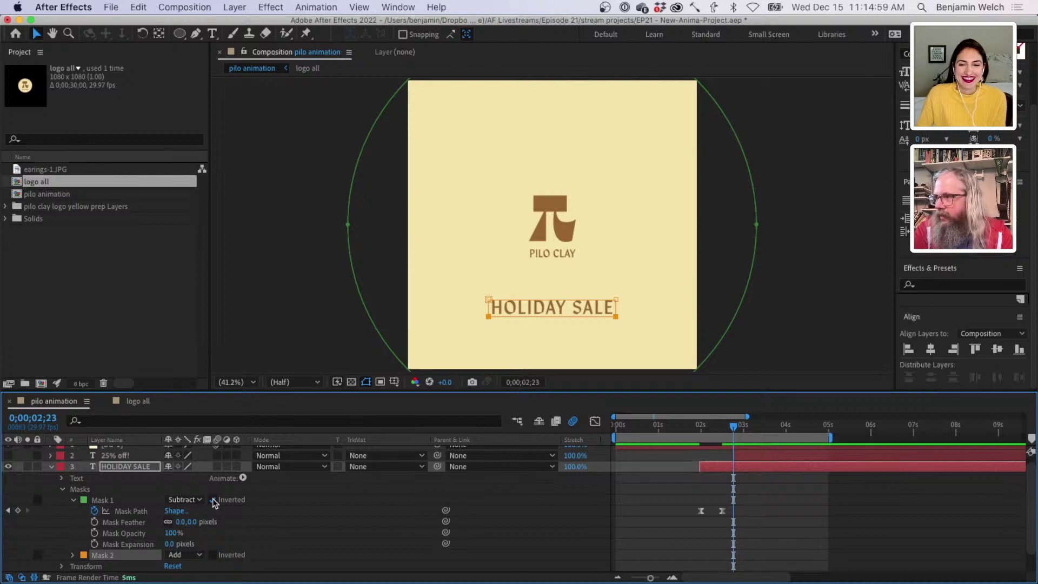
left_click(195, 500)
left_click(197, 511)
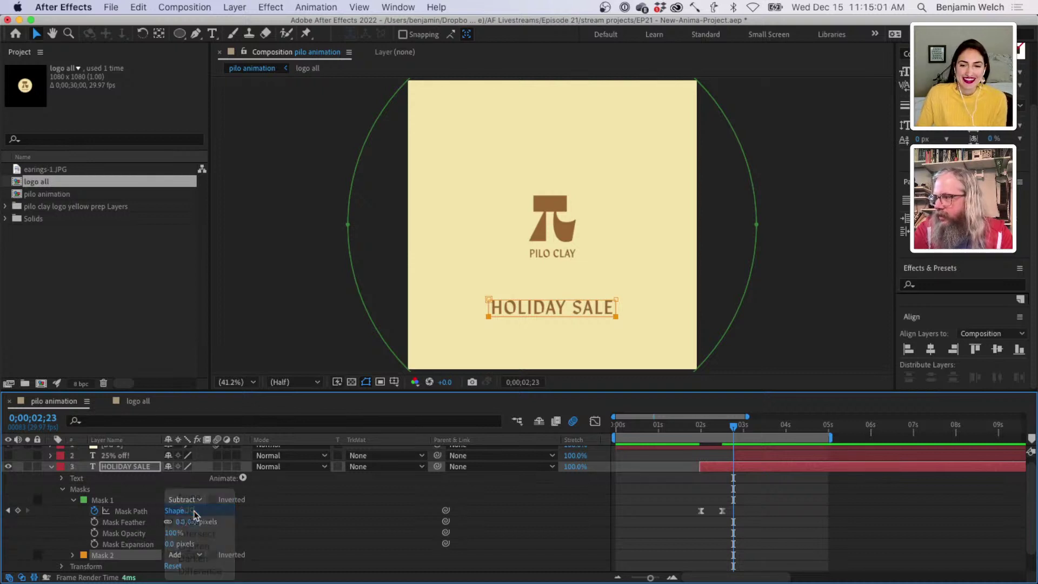
- Move Mask 2 of the HOLIDAY SALE layer directly below the text and set Mask 1 to Inverted
left_click(520, 317)
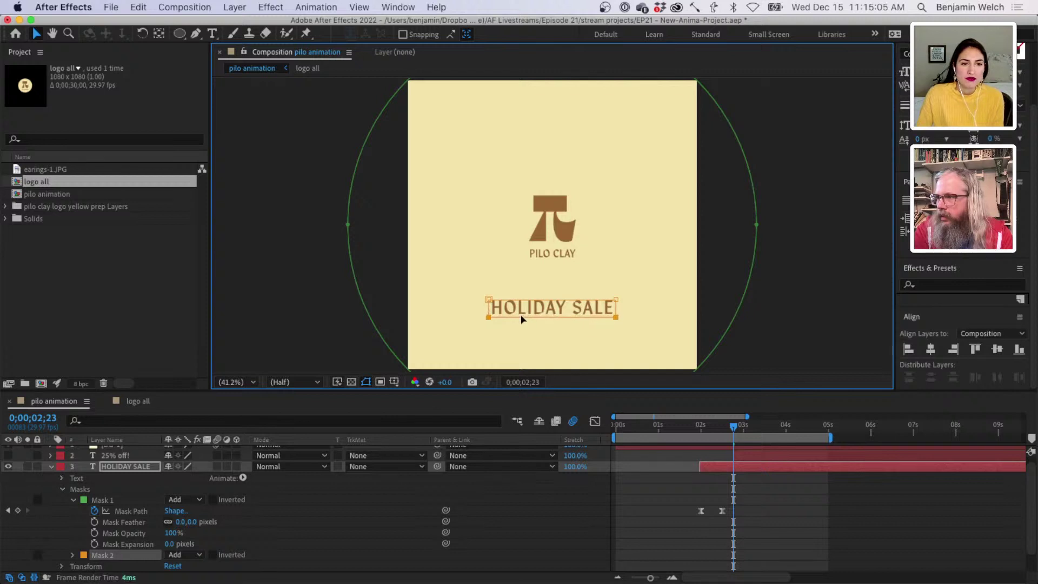
left_click_drag(523, 322, 522, 335)
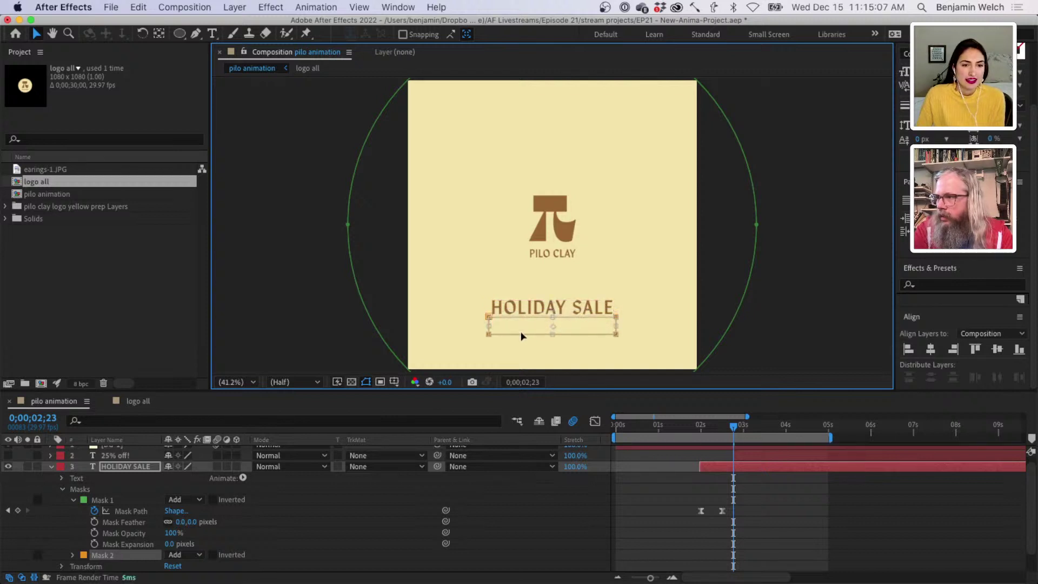
left_click(125, 501)
left_click(218, 500)
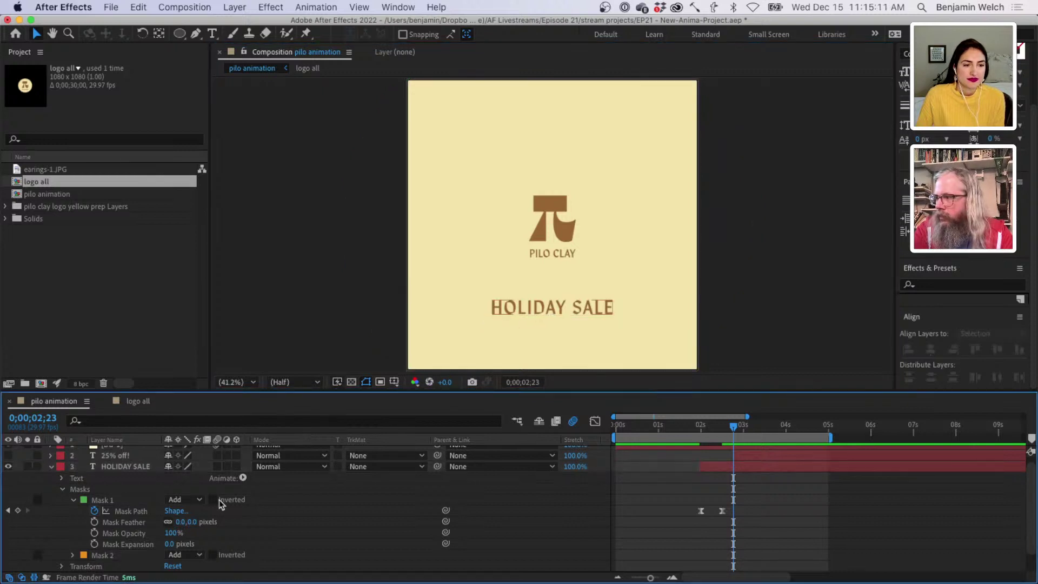
left_click(544, 315)
left_click(542, 322)
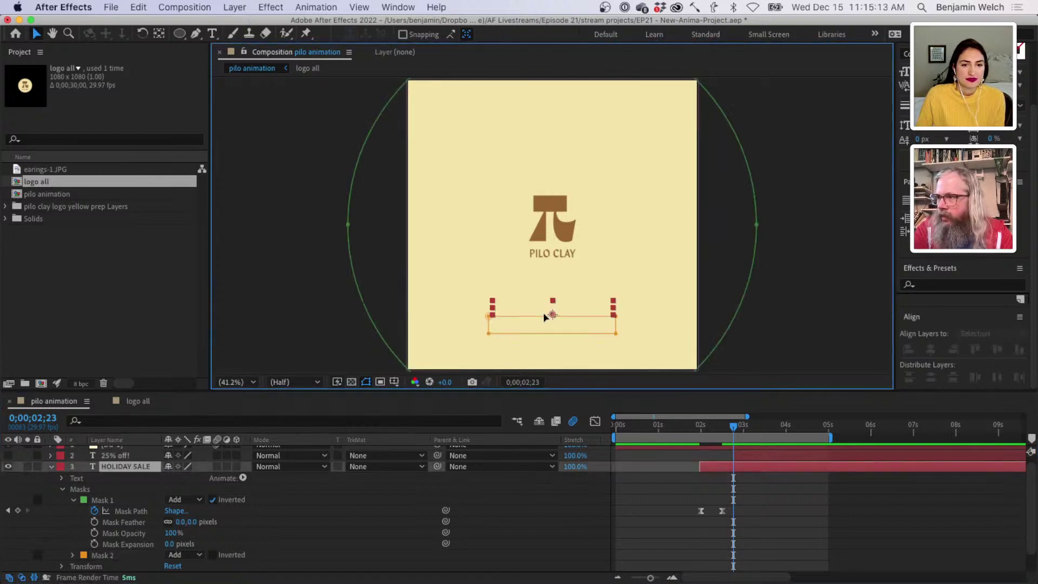
mouse_move(542, 331)
left_mouse_down()
mouse_move(541, 311)
mouse_move(542, 333)
left_mouse_up()
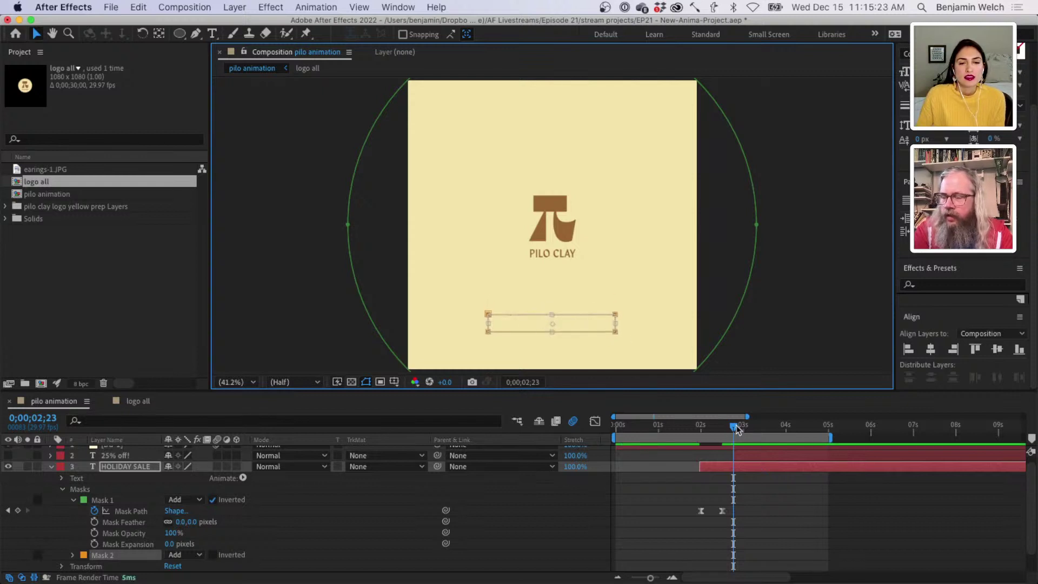
- Remove all Mask Path keyframes from Mask 1 of the HOLIDAY SALE layer and select Mask 2 for transforming
mouse_move(734, 430)
left_mouse_down()
mouse_move(711, 434)
mouse_move(736, 433)
left_mouse_up()
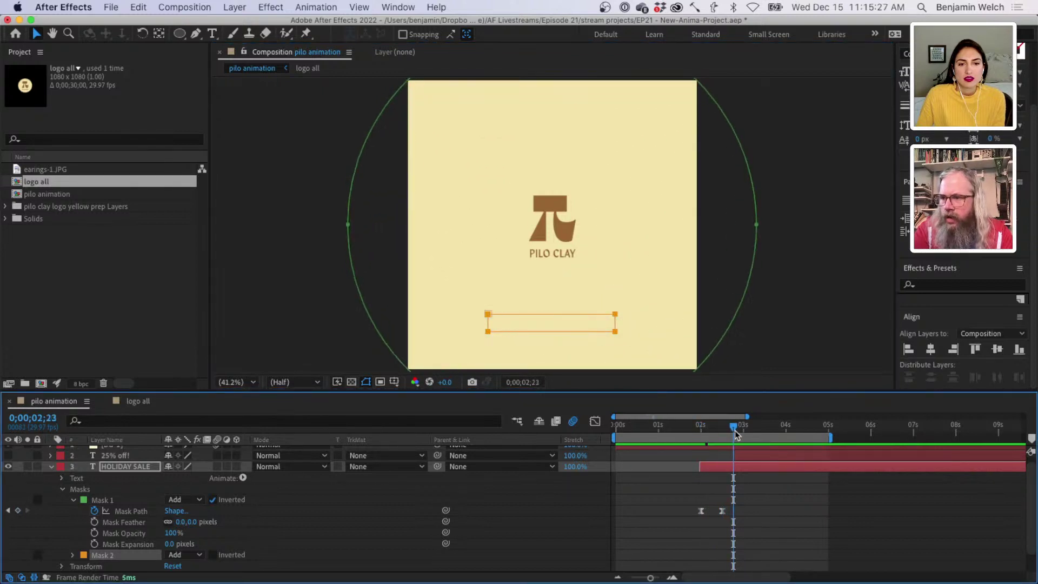
left_click(95, 510)
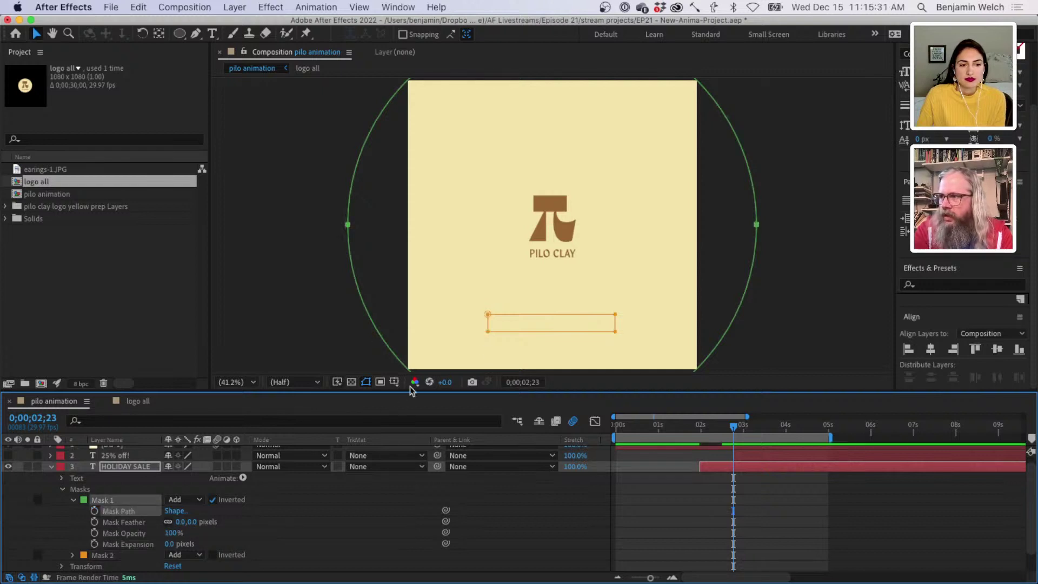
left_click(537, 331)
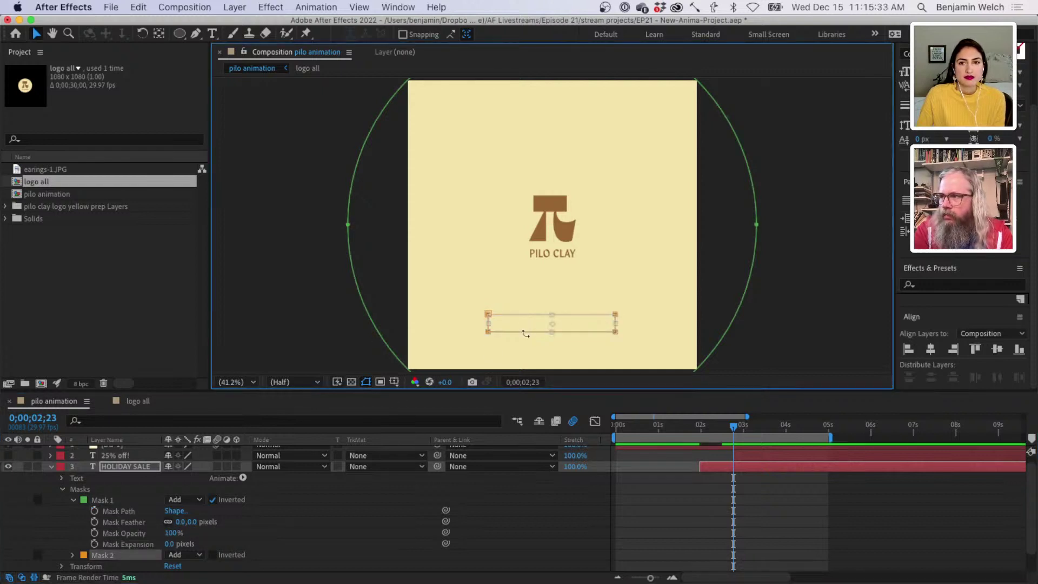
- Try moving Mask 2 up over the HOLIDAY SALE text at 0;00;03;03
left_click(739, 428)
left_click_drag(740, 428, 748, 430)
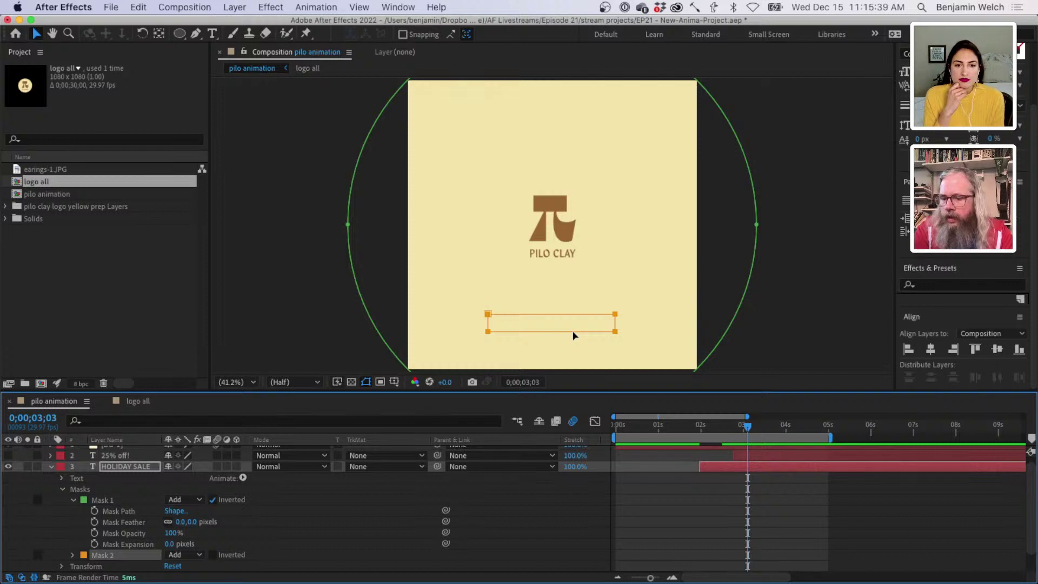
left_click_drag(573, 335, 574, 320)
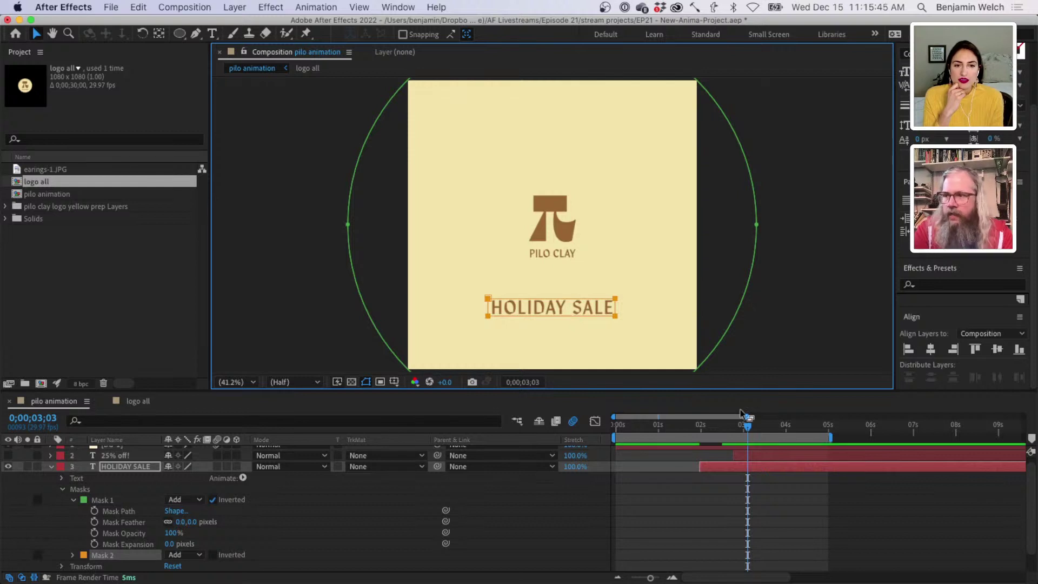
mouse_move(747, 427)
left_mouse_down()
mouse_move(692, 440)
mouse_move(728, 435)
left_mouse_up()
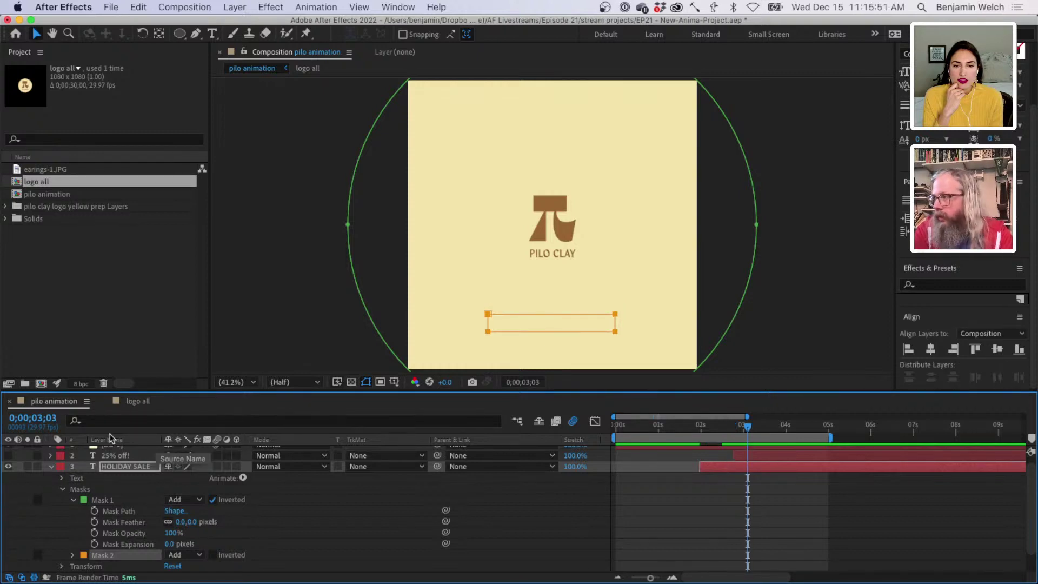
- At 0;00;02;12, move Mask 2 up over the HOLIDAY SALE text and turn on Mask Path keyframing for Mask 1
scroll(692, 510, "up", 1)
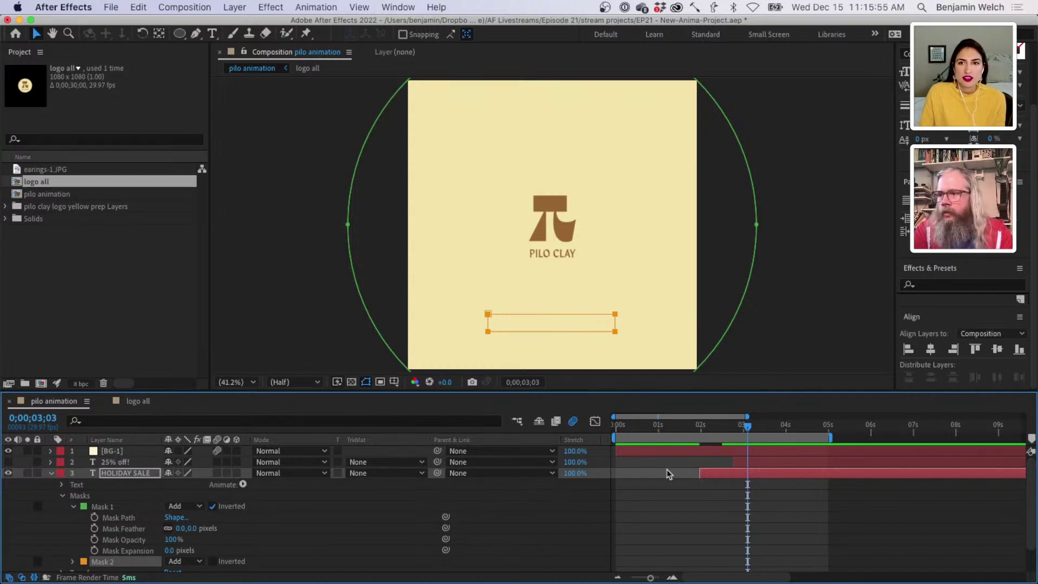
left_click_drag(748, 427, 718, 433)
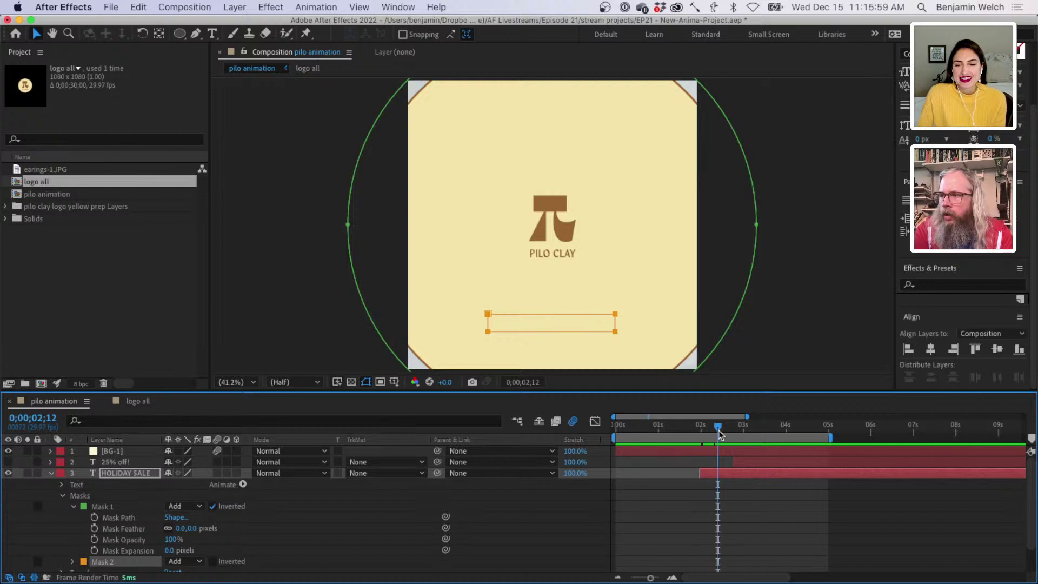
left_click_drag(549, 332, 549, 315)
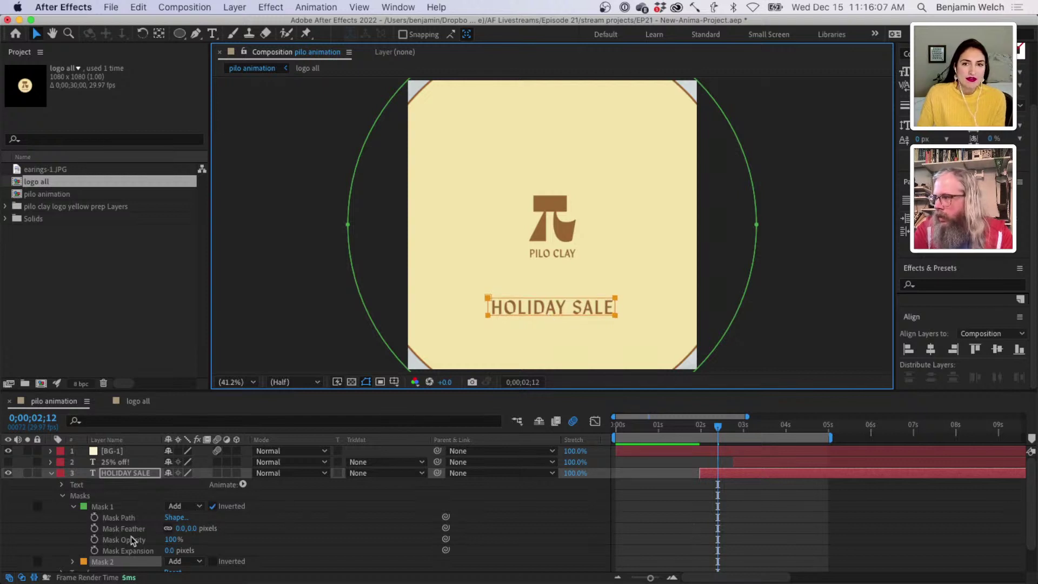
left_click(94, 518)
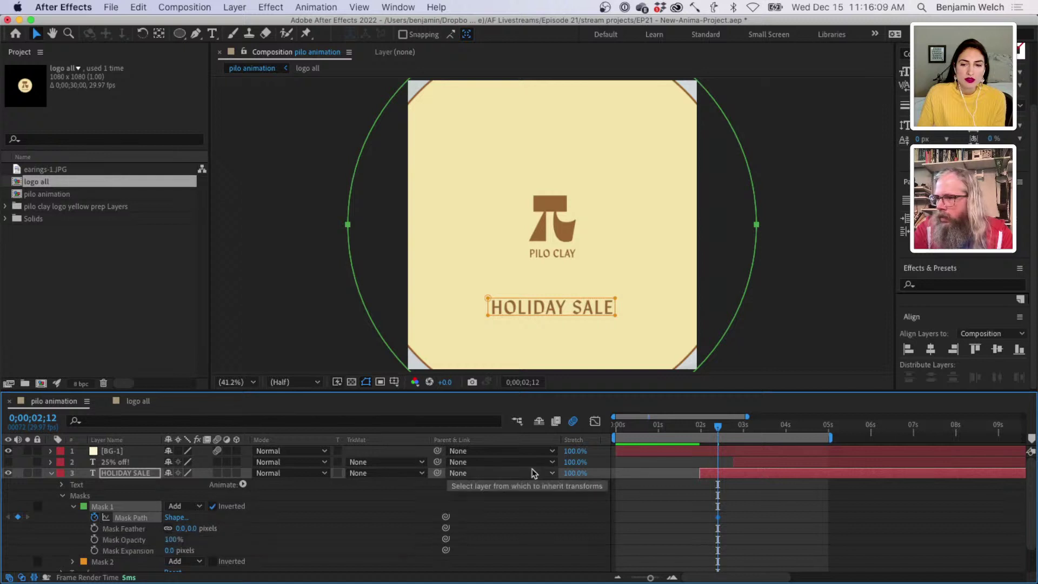
- At 0;00;02;22, move Mask 2 up until it sits directly above the HOLIDAY SALE text
left_click_drag(721, 427, 733, 427)
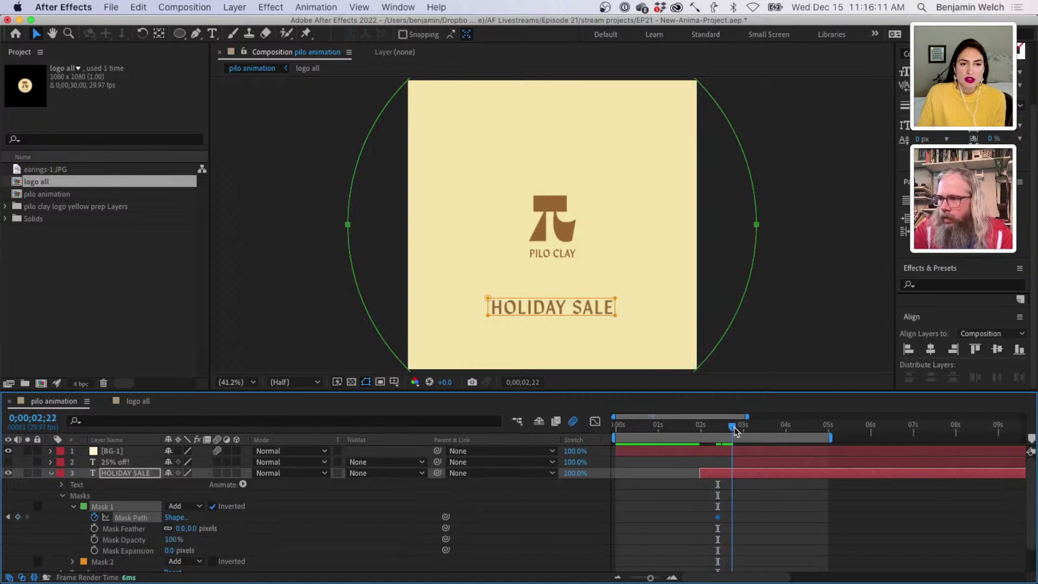
left_click(551, 319)
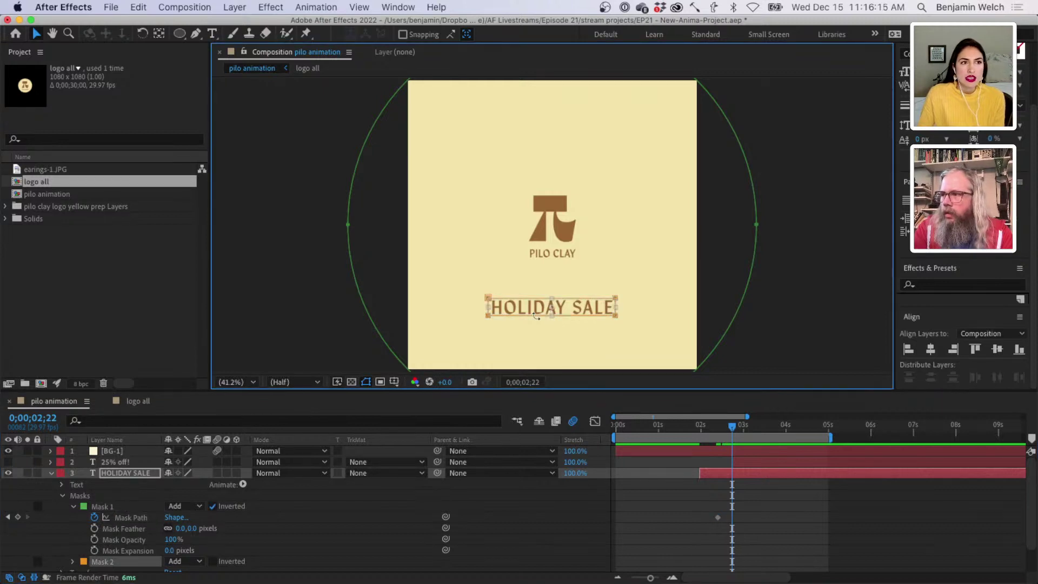
left_click_drag(514, 318, 515, 302)
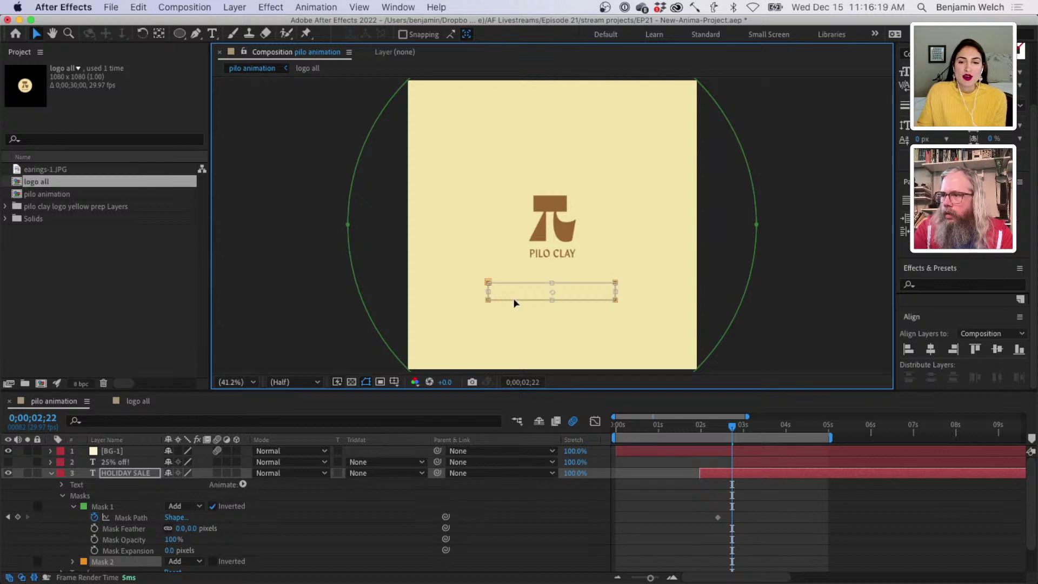
left_click_drag(514, 302, 514, 301)
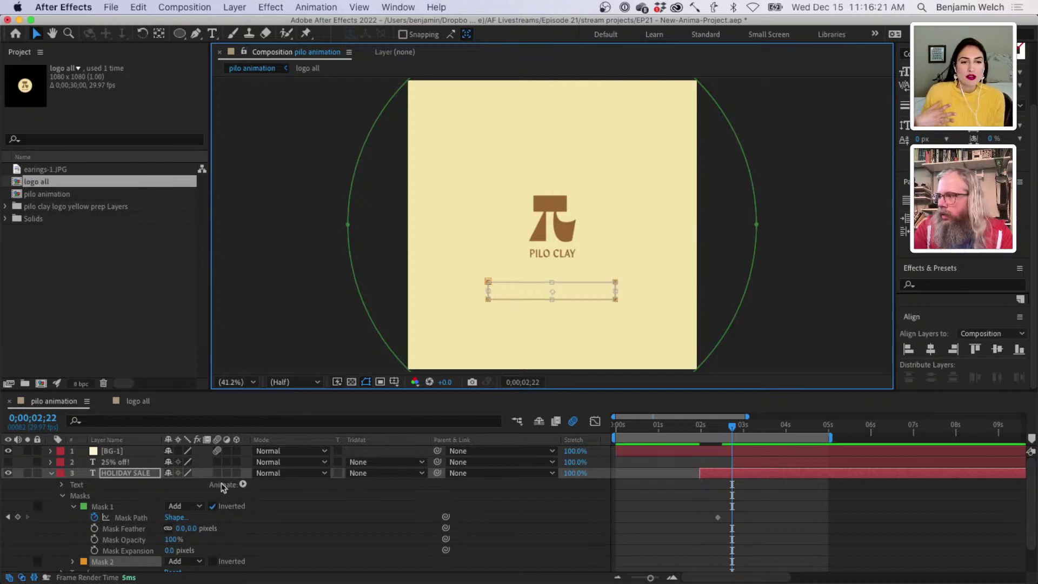
- Add a Mask Path keyframe to Mask 1 at 0;00;02;22, then at 0;00;02;12 extend Mask 2's lower edge down over the HOLIDAY SALE text
left_click(18, 517)
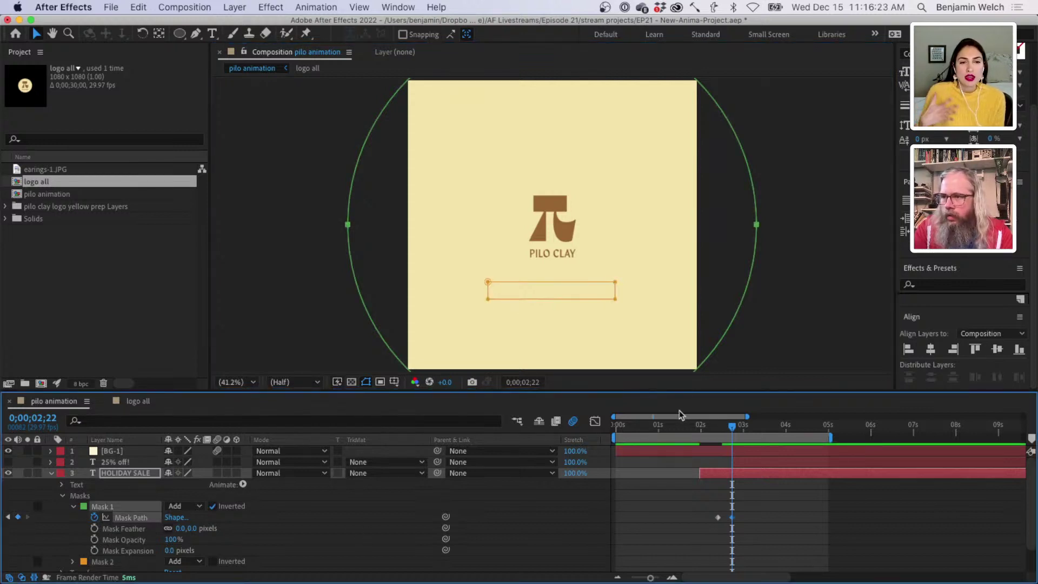
mouse_move(729, 429)
left_mouse_down()
mouse_move(688, 427)
mouse_move(734, 434)
mouse_move(717, 433)
left_mouse_up()
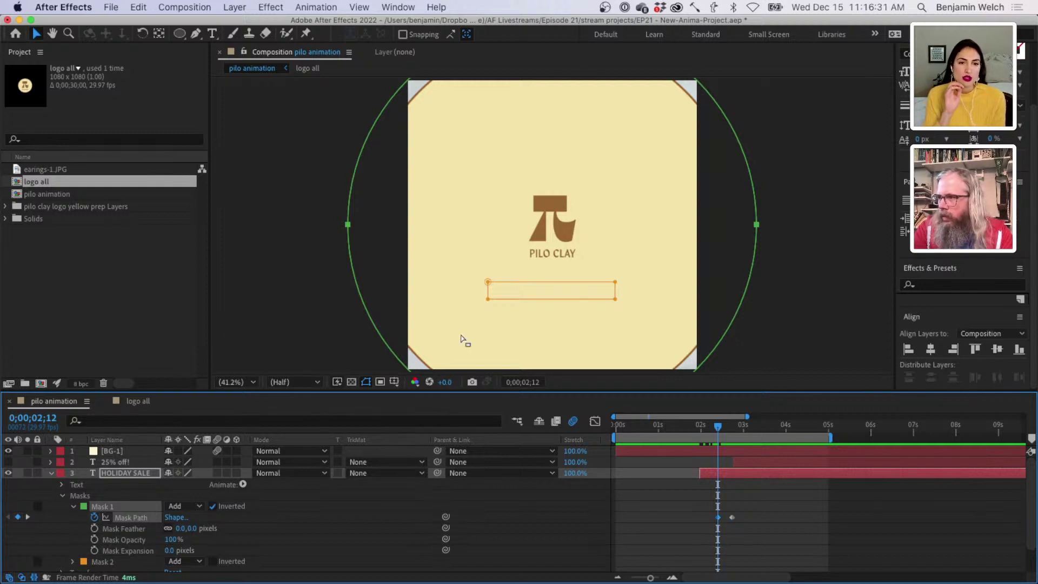
left_click_drag(508, 299, 511, 319)
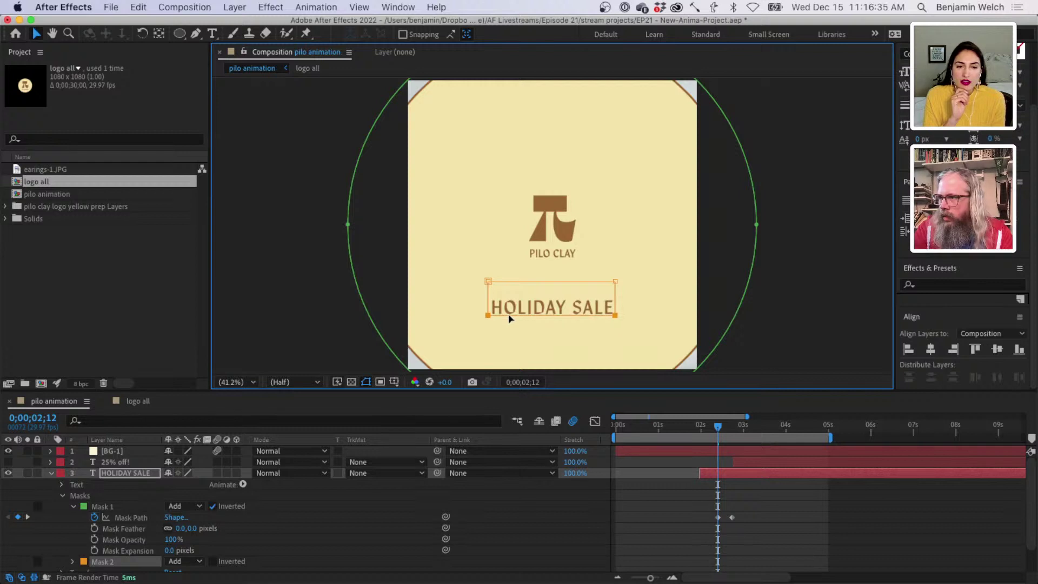
- Delete both Mask Path keyframes from Mask 1 of the HOLIDAY SALE layer and set the current time to 0;00;02;09
mouse_move(717, 427)
left_mouse_down()
mouse_move(753, 431)
mouse_move(670, 432)
mouse_move(715, 444)
left_mouse_up()
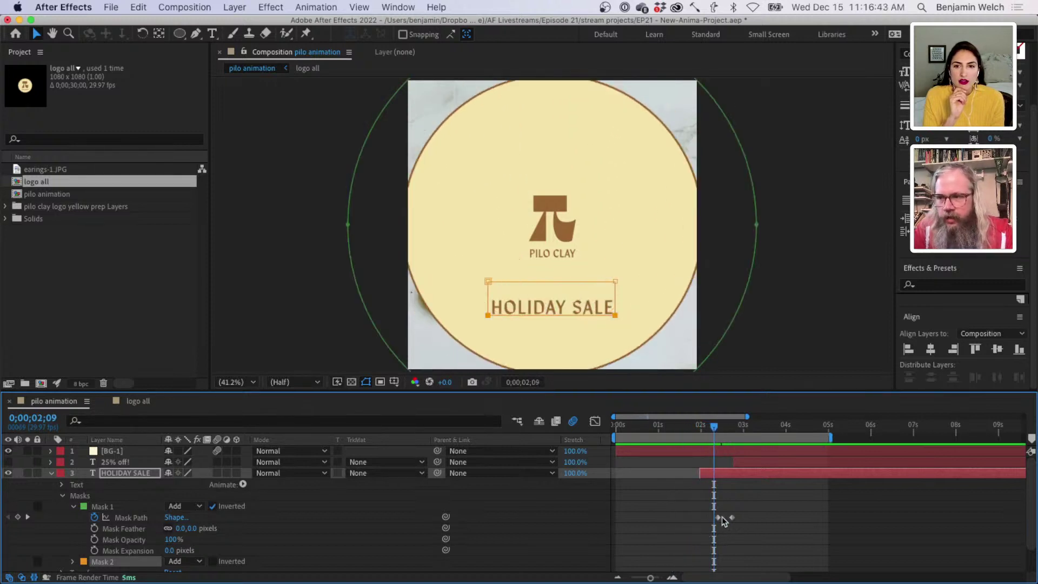
left_click_drag(721, 517, 735, 521)
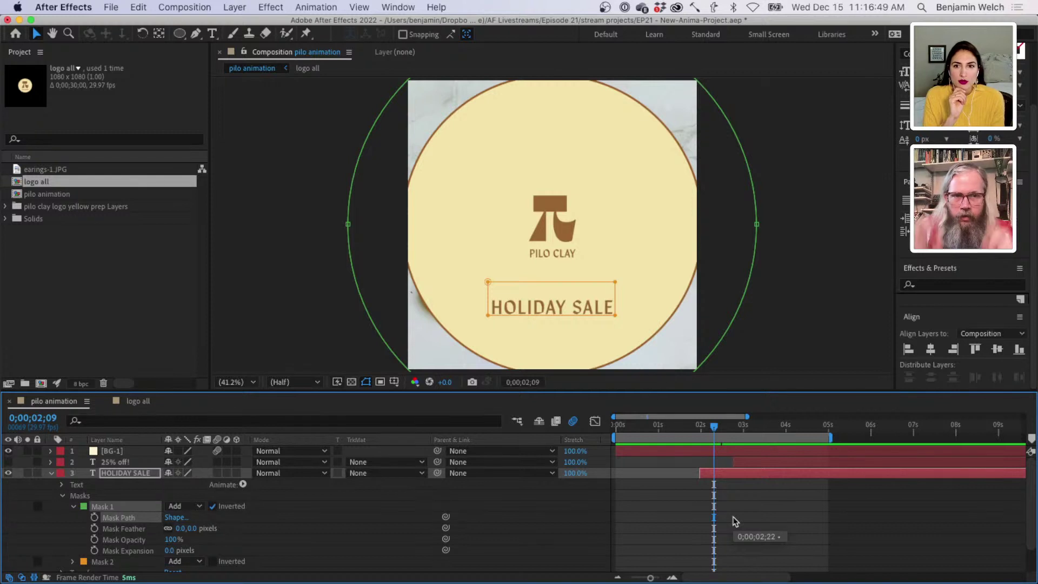
left_click_drag(735, 522, 734, 520)
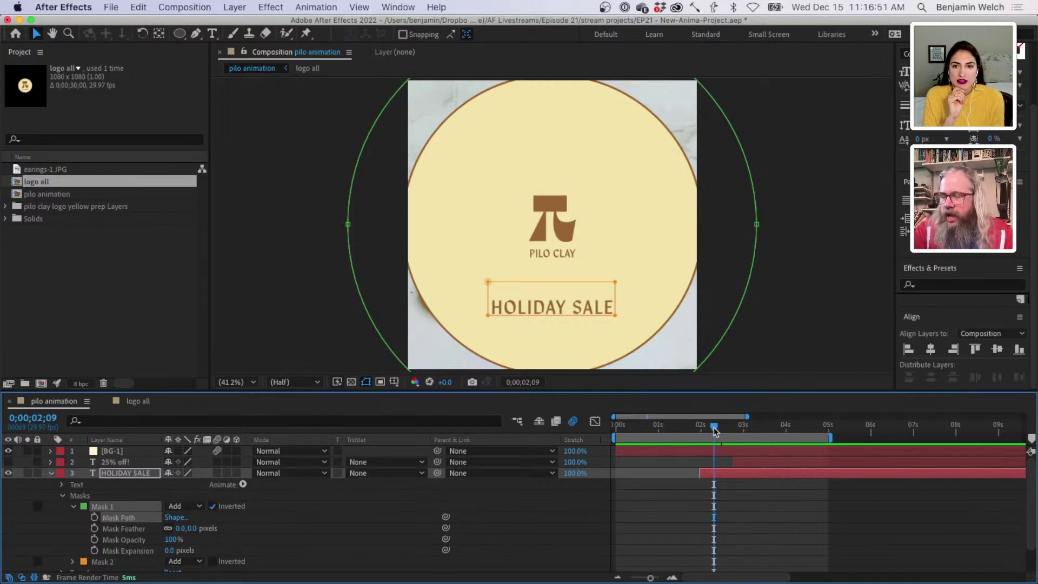
left_click_drag(715, 431, 715, 431)
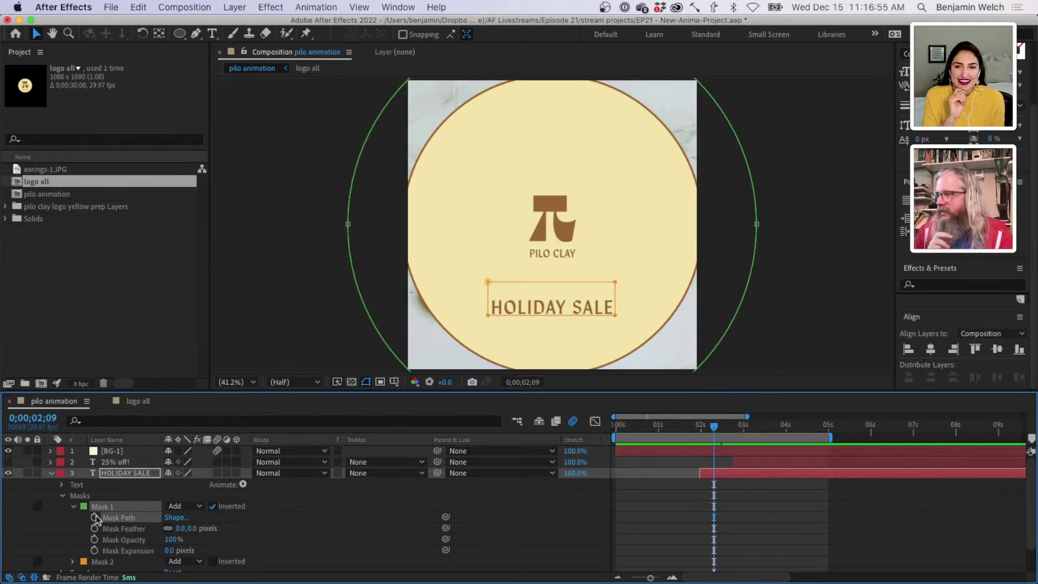
- Lower Mask 2's upper edge to fit the HOLIDAY SALE text and turn on Mask Path keyframing for Mask 1 at 0;00;02;09
left_click(80, 495)
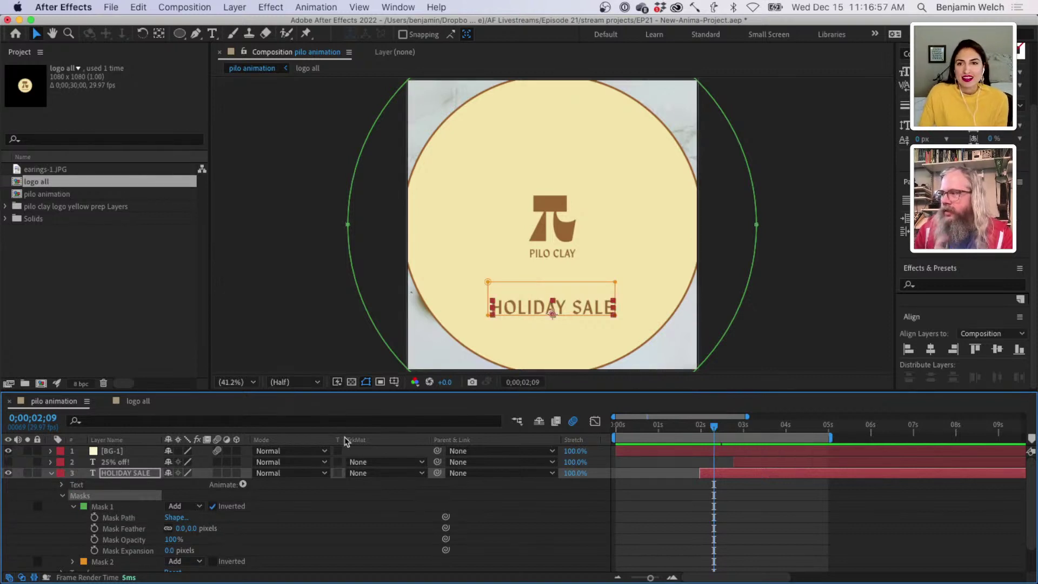
left_click(129, 508)
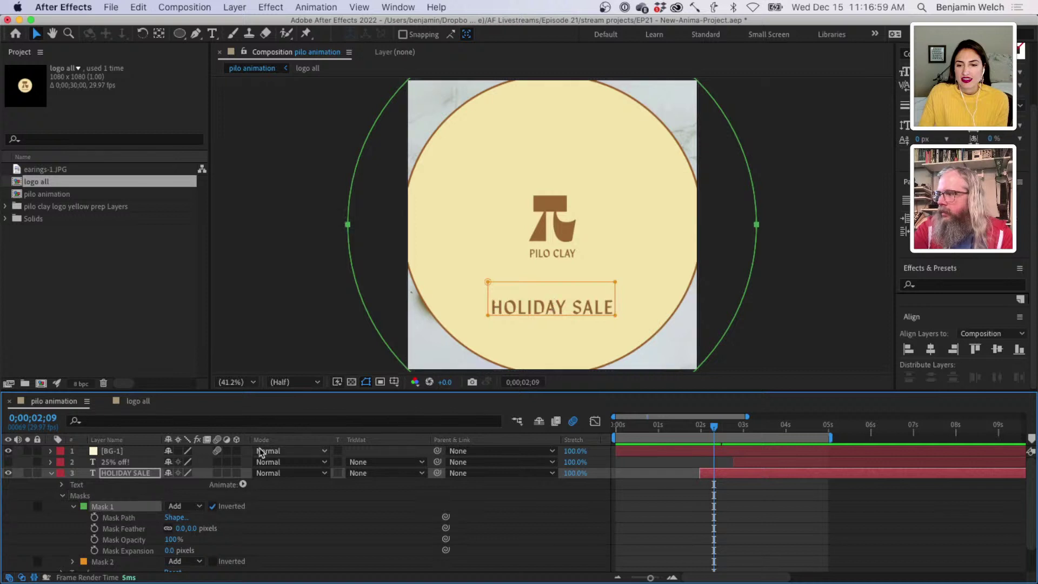
left_click(529, 314)
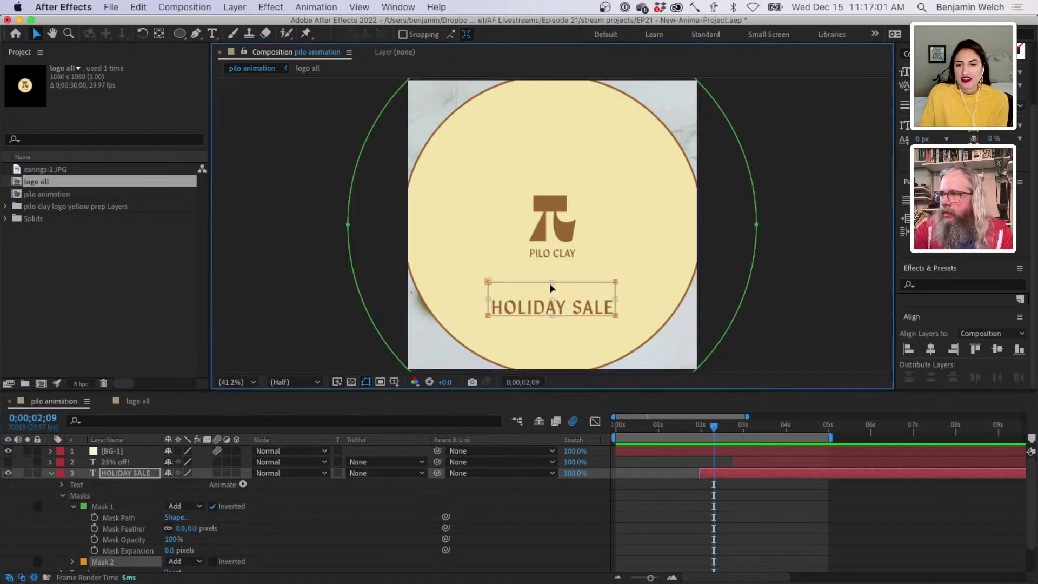
left_click_drag(552, 281, 551, 303)
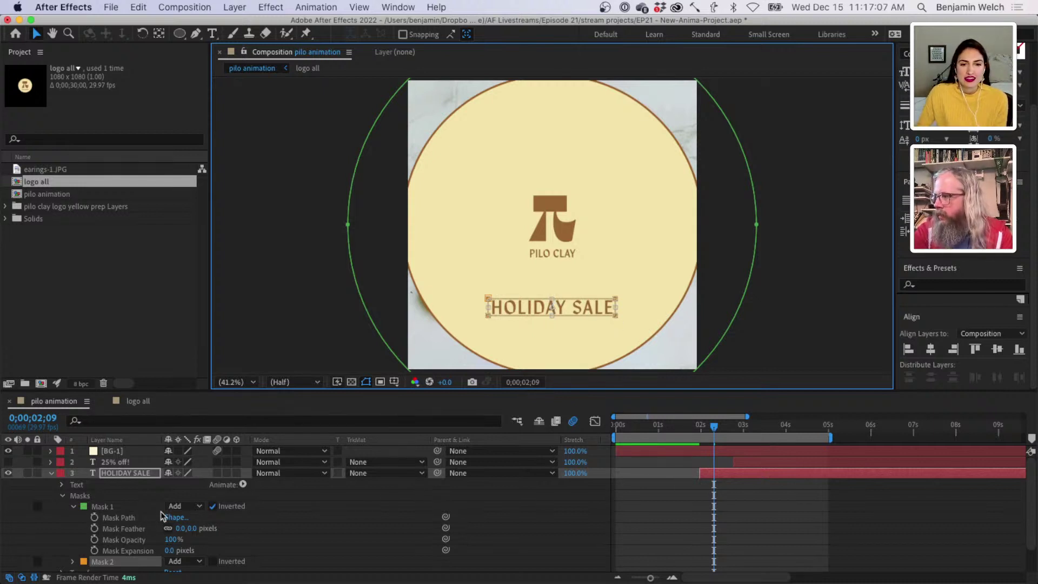
left_click(94, 517)
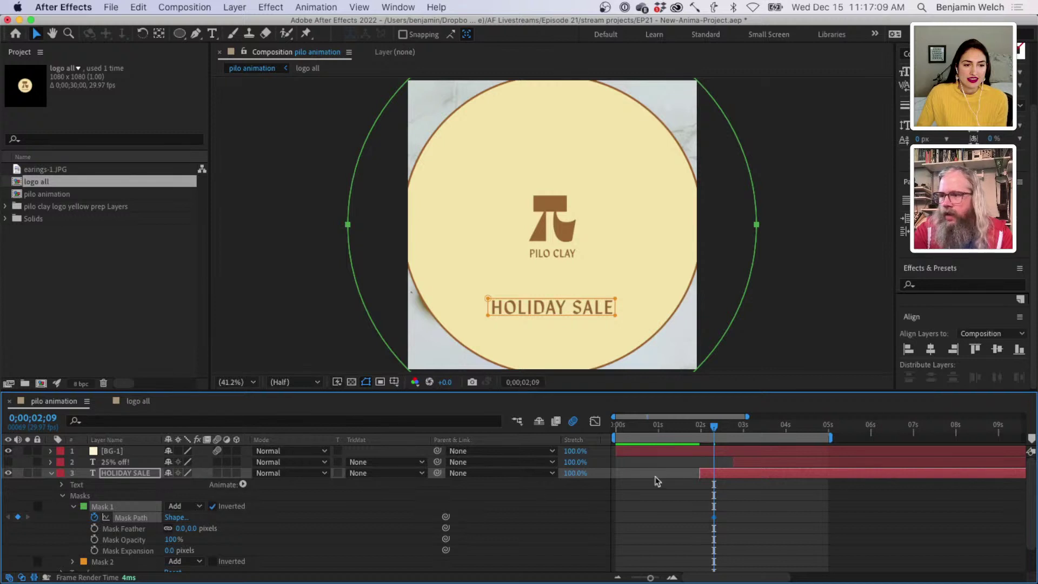
- At 0;00;02;19, move Mask 2 up to just above the HOLIDAY SALE text and add a Mask Path keyframe to Mask 1
left_click_drag(715, 427, 728, 427)
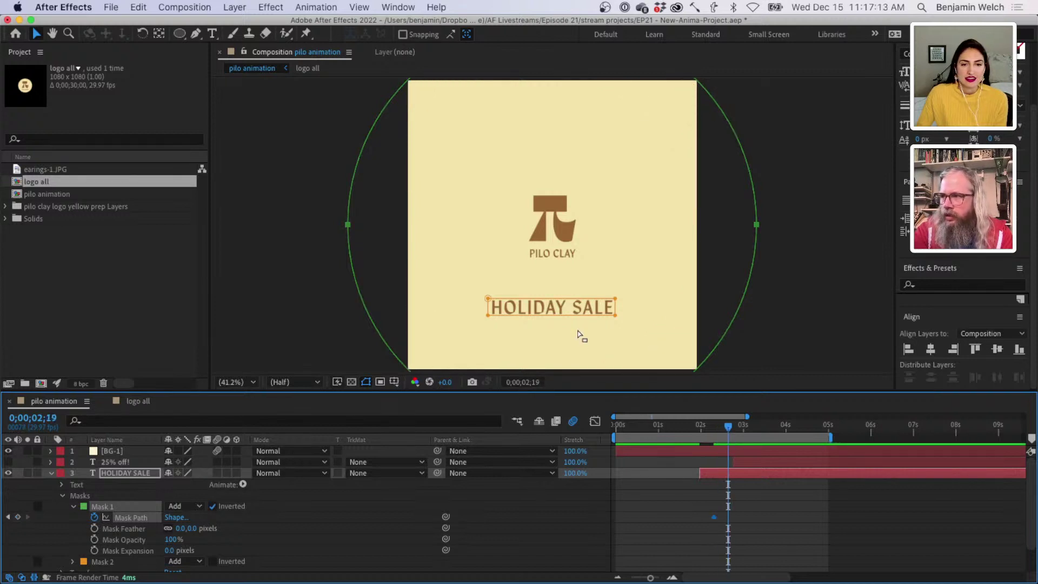
double_click(577, 313)
left_click_drag(577, 313, 576, 298)
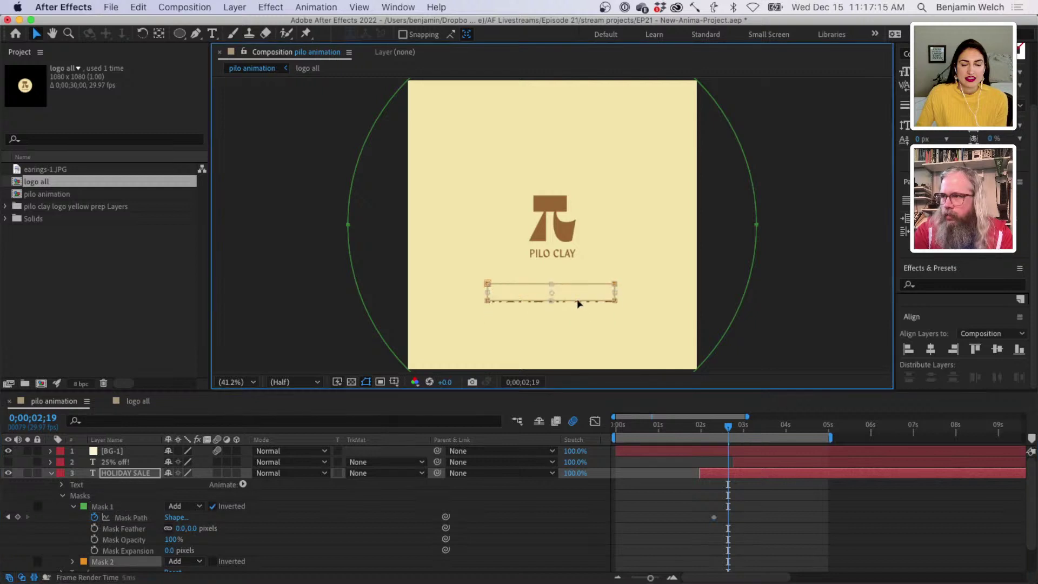
key("Up")
key("Up")
key("Up")
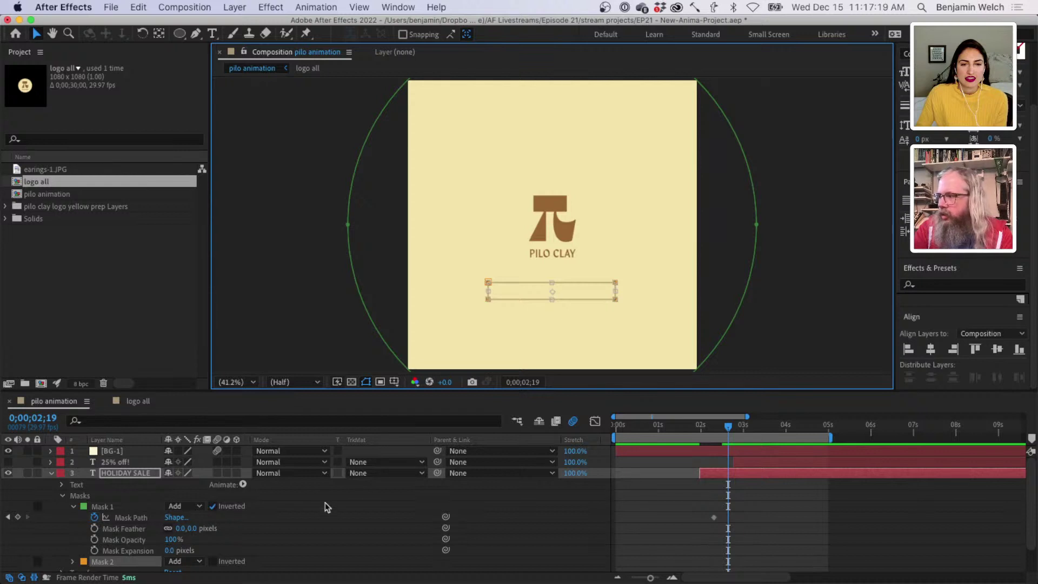
left_click(17, 517)
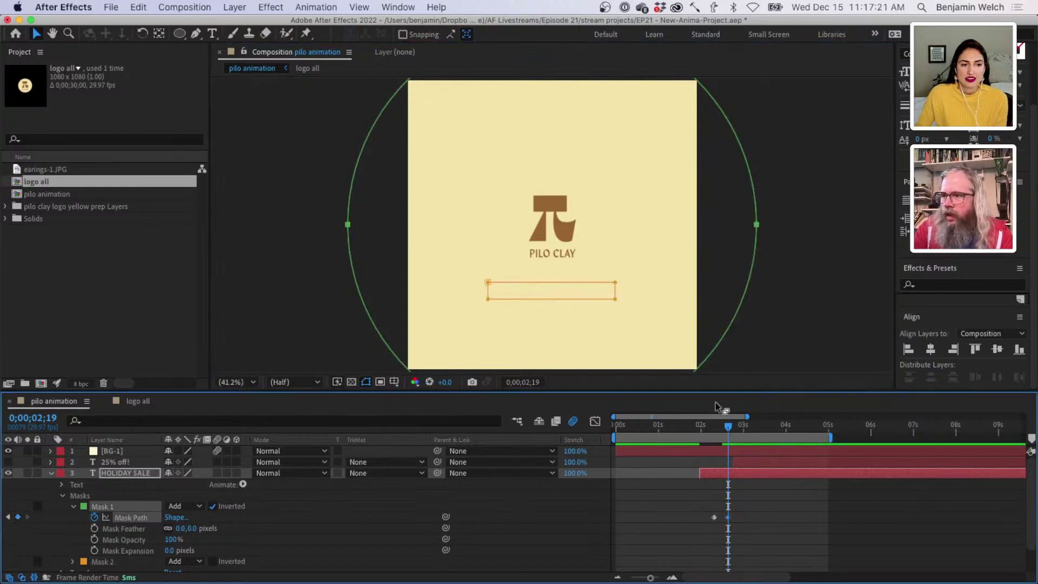
- Scrub back to the Mask Path keyframe at 0;00;02;09, undoing the Mask 2 move and the second Mask Path keyframe
mouse_move(728, 426)
left_mouse_down()
mouse_move(700, 429)
mouse_move(726, 431)
left_mouse_up()
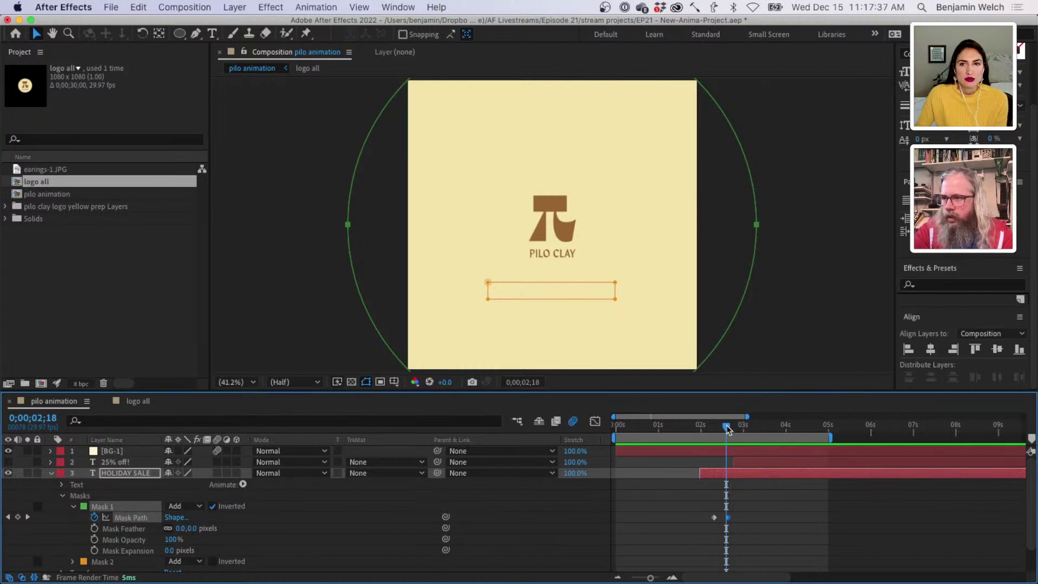
mouse_move(727, 428)
left_mouse_down()
mouse_move(704, 423)
mouse_move(713, 427)
left_mouse_up()
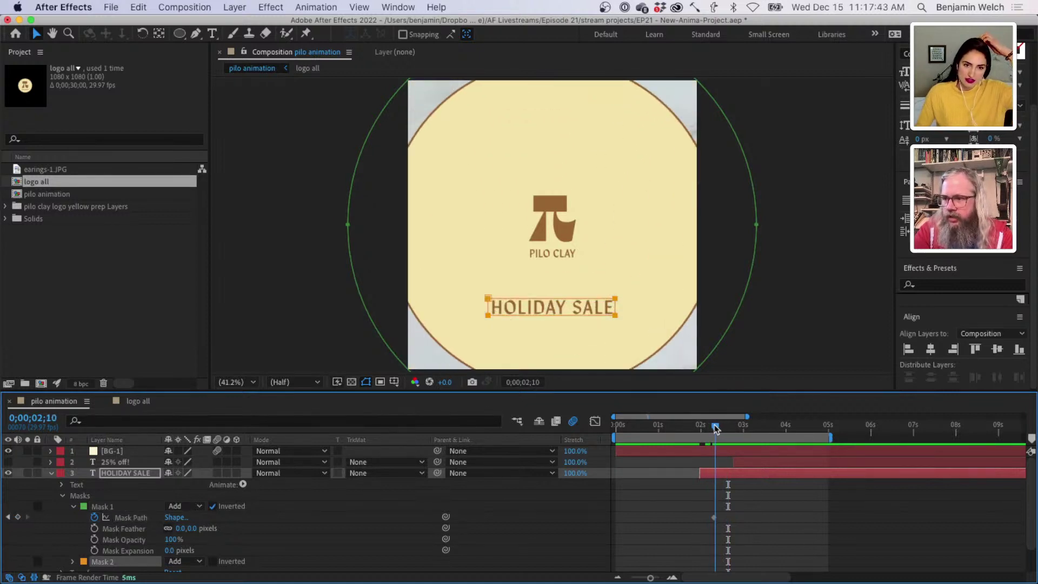
left_click(713, 517)
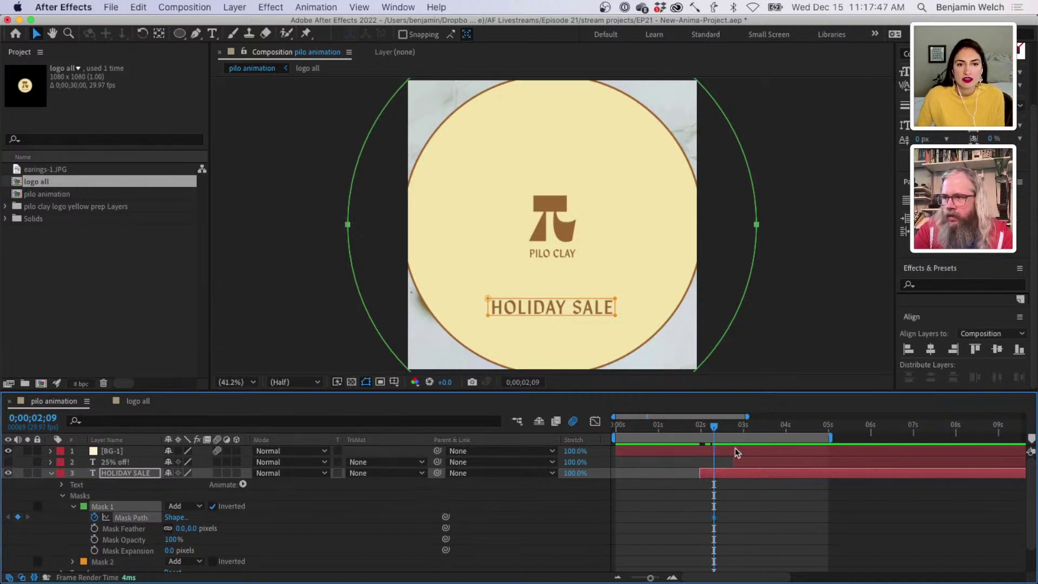
- At 0;00;02;27, move Mask 2 up directly above the HOLIDAY SALE text and add a Mask Path keyframe to Mask 1
left_click_drag(713, 429, 740, 433)
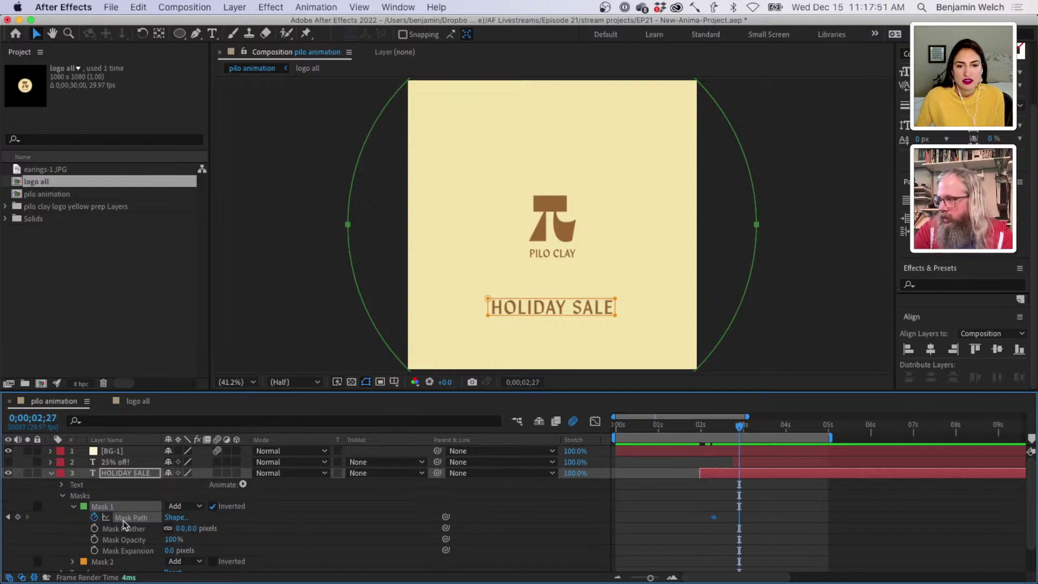
left_click(528, 317)
left_click_drag(529, 318, 530, 300)
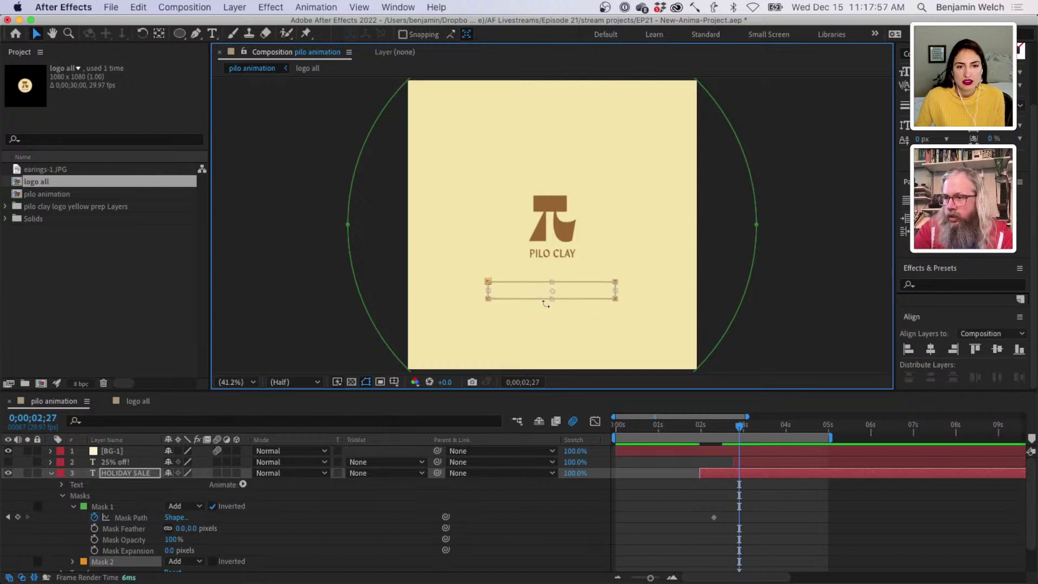
left_click(18, 516)
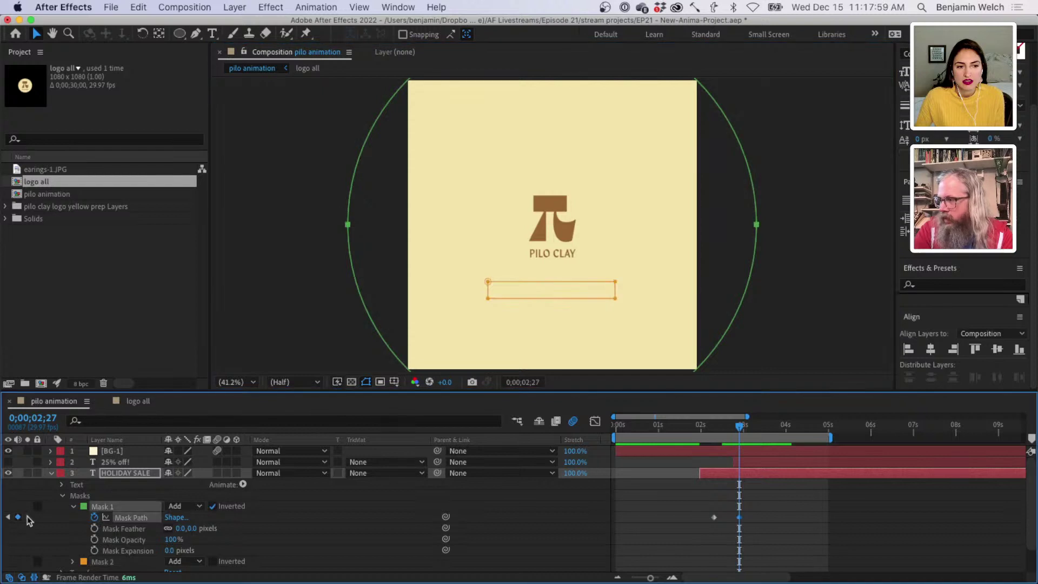
- Undo the last Mask 2 move and keyframe, and delete Mask 1's remaining Mask Path keyframe at 0;00;02;09
mouse_move(739, 427)
left_mouse_down()
mouse_move(722, 427)
mouse_move(739, 428)
left_mouse_up()
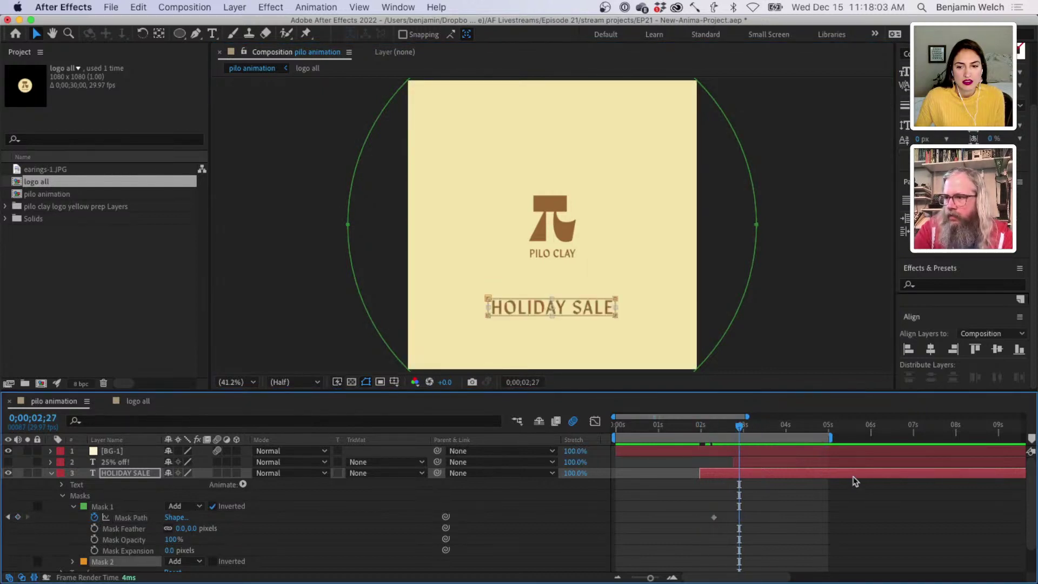
left_click(791, 428)
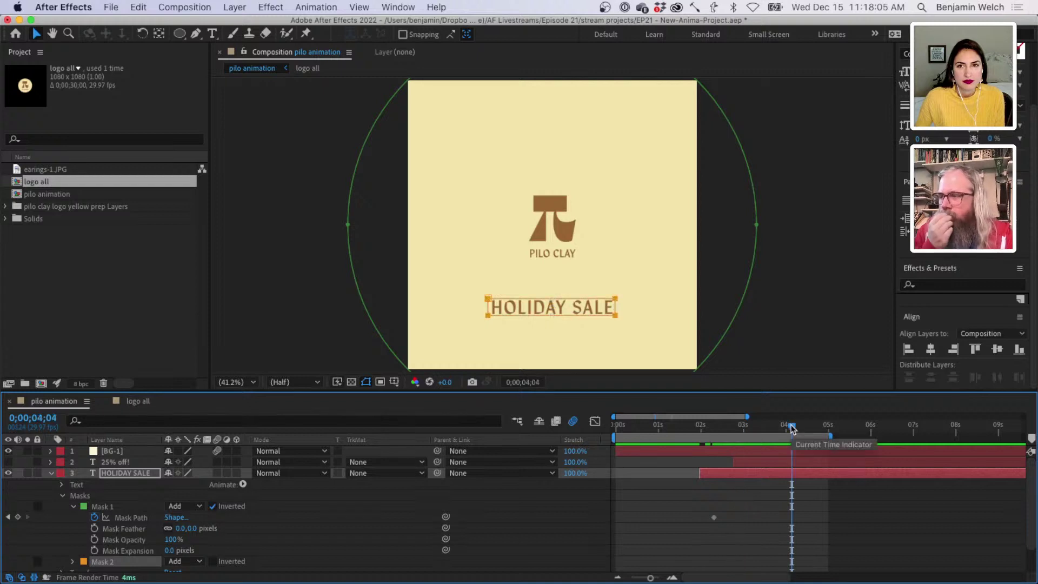
left_click(712, 517)
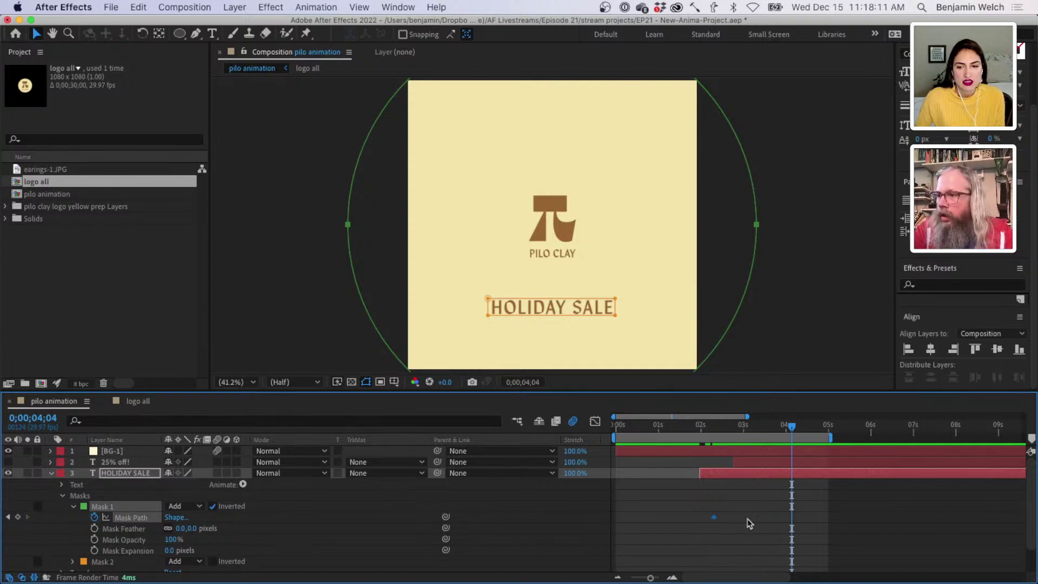
left_click_drag(799, 424, 715, 427)
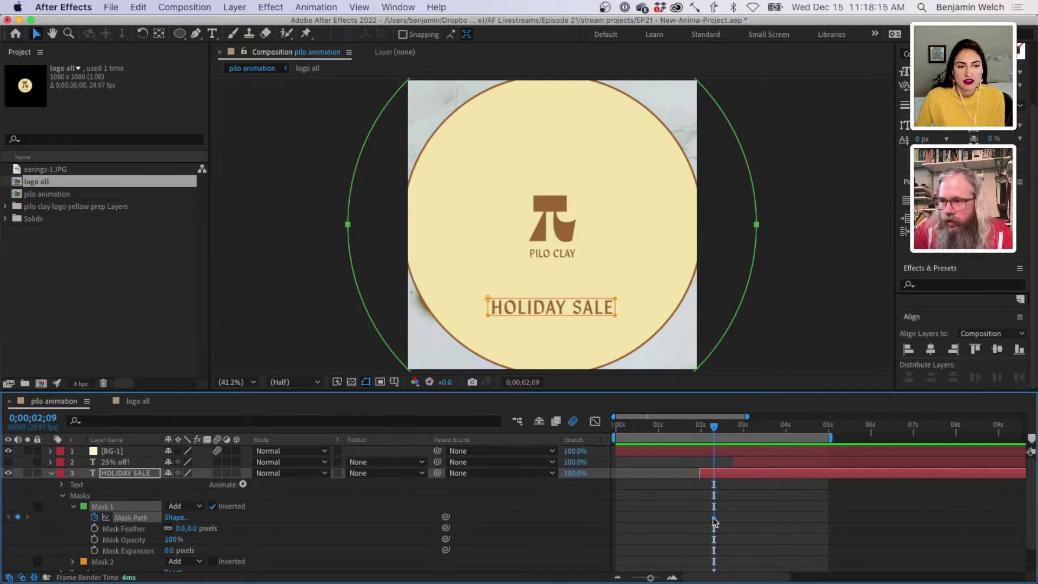
key("Delete")
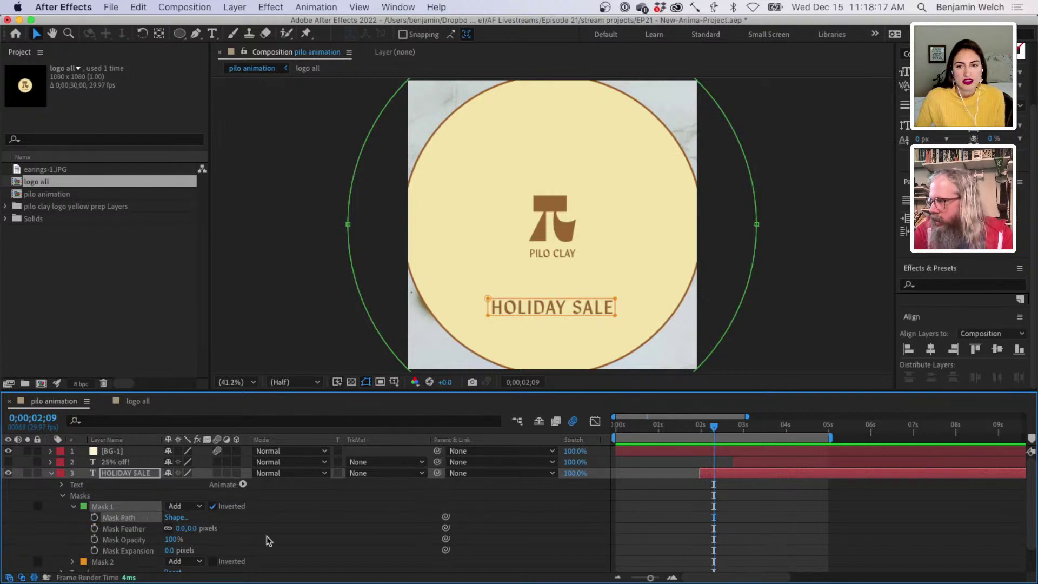
- Delete all masks from the HOLIDAY SALE layer and add one new inverted mask
left_click(116, 496)
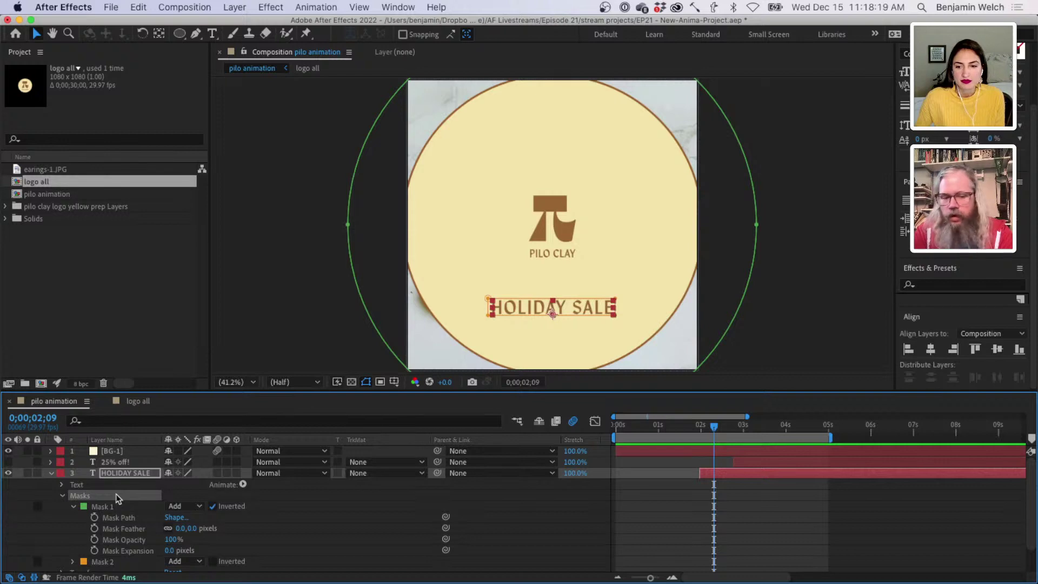
key("Delete")
right_click(117, 474)
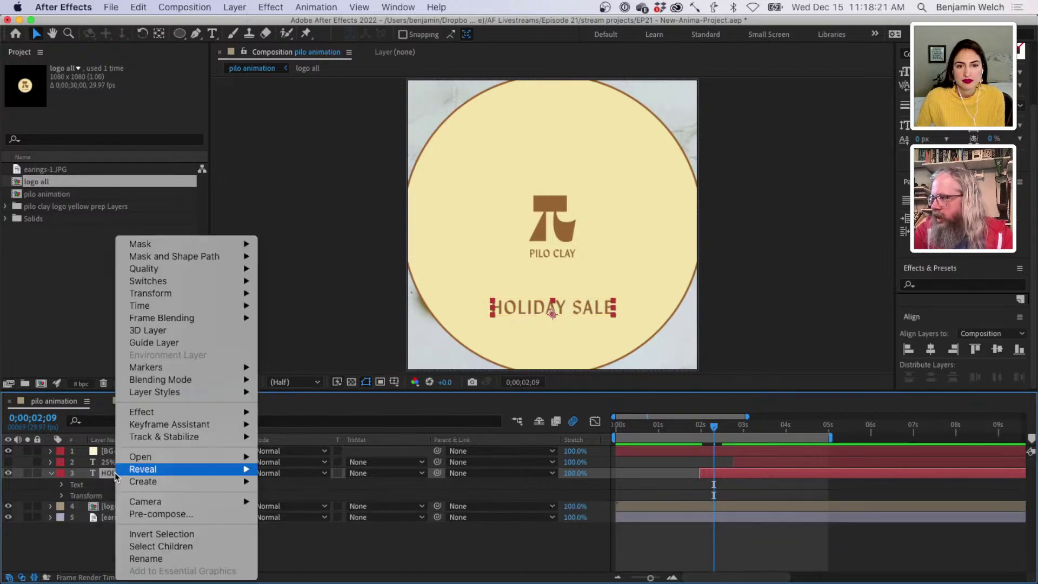
mouse_move(229, 247)
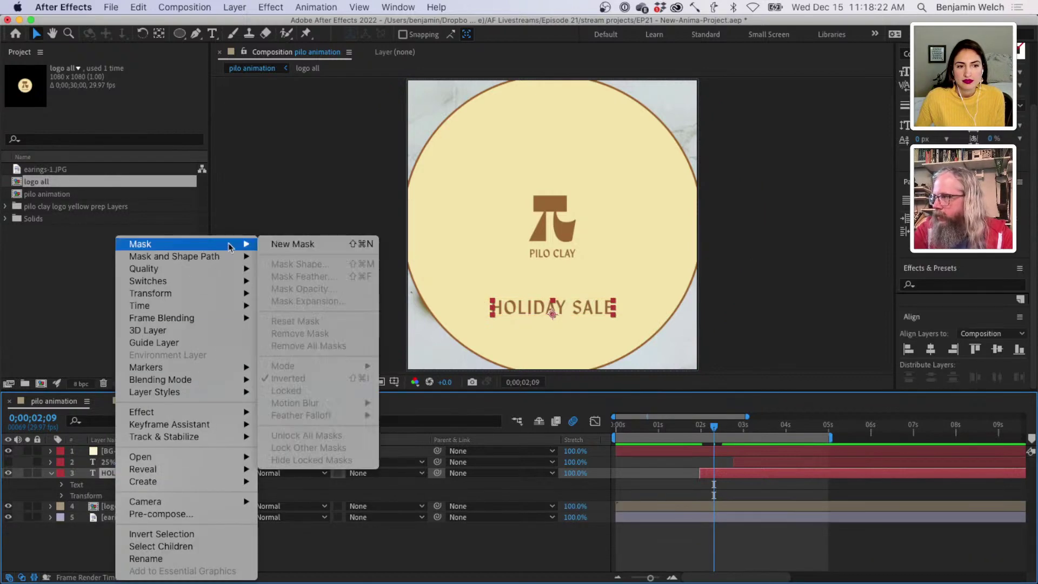
left_click(270, 245)
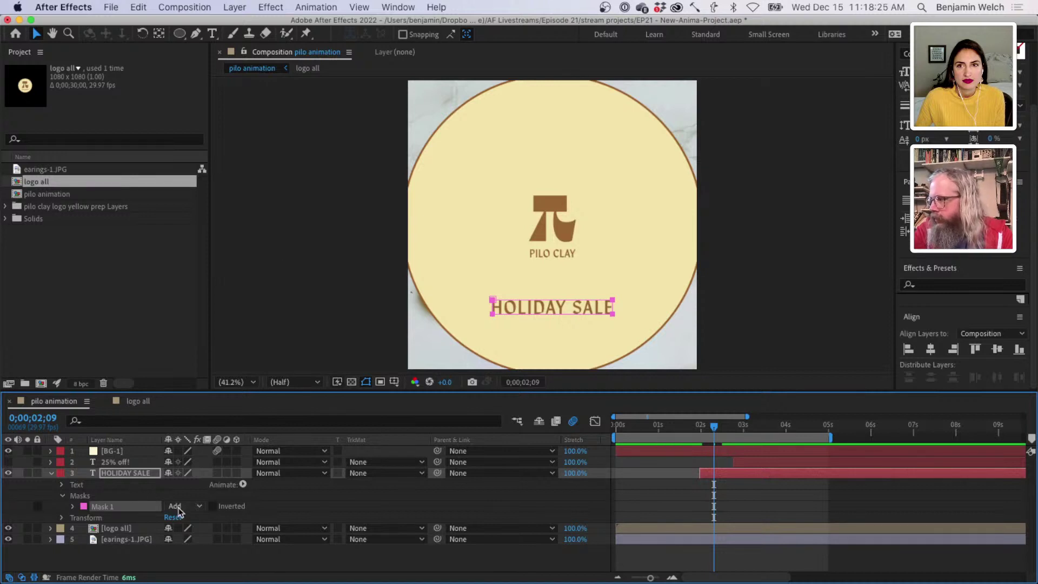
left_click(213, 506)
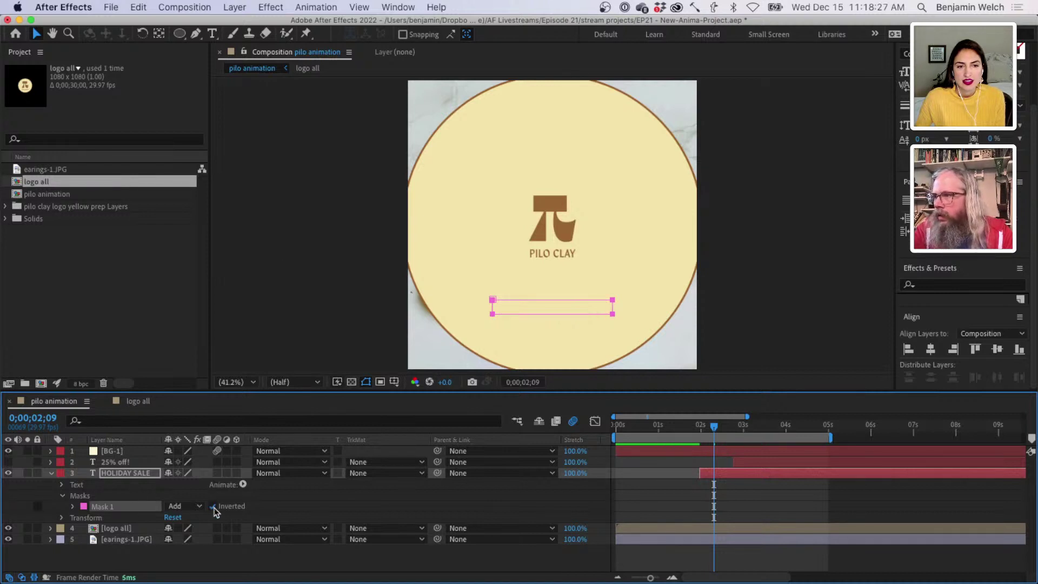
- At 0;00;02;09, move Mask 1 down to directly below the HOLIDAY SALE text and turn on its Mask Path keyframing
left_click(538, 318)
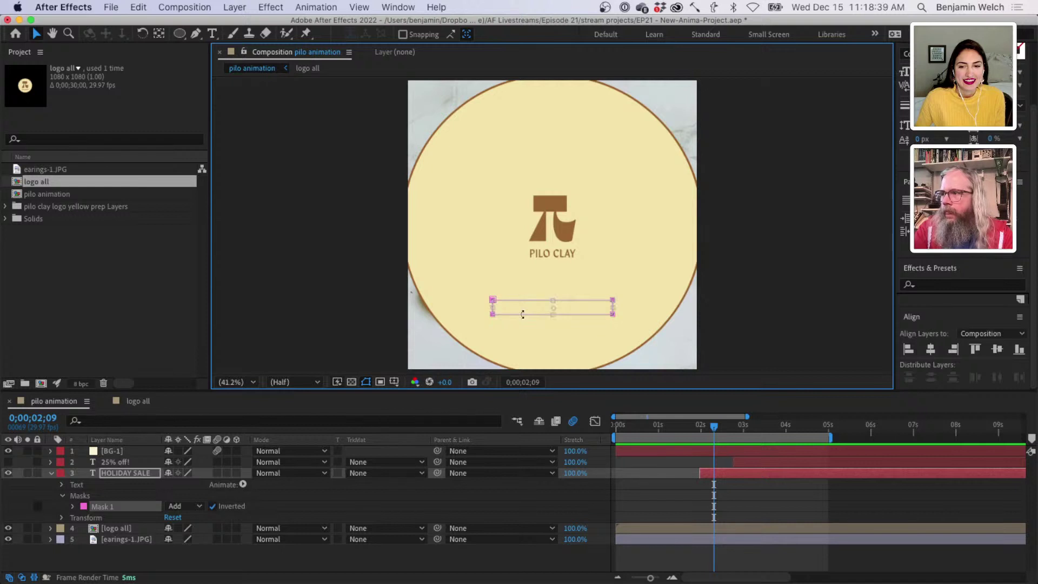
left_click_drag(545, 303, 543, 314)
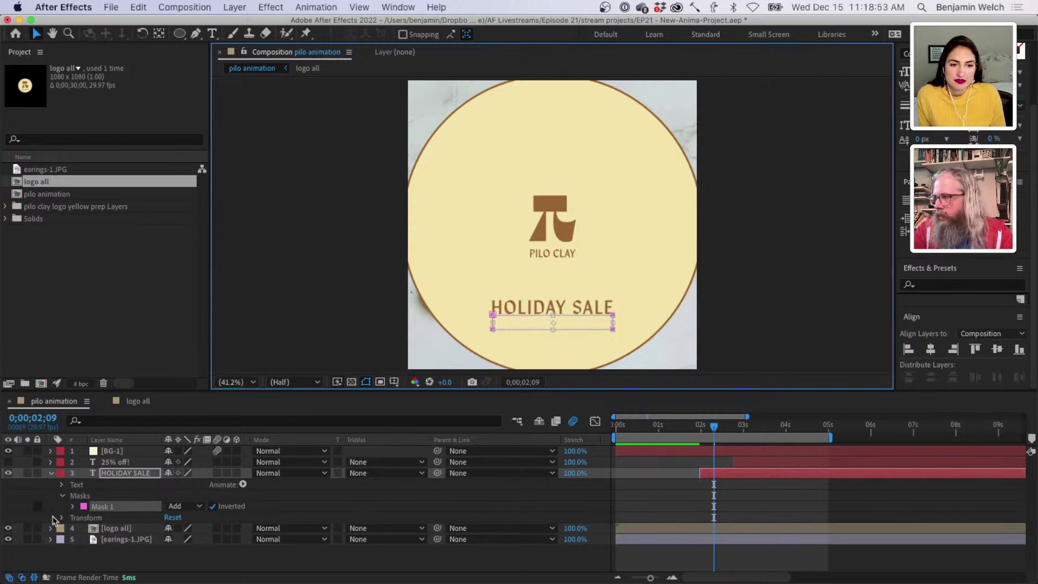
left_click(72, 506)
left_click(95, 518)
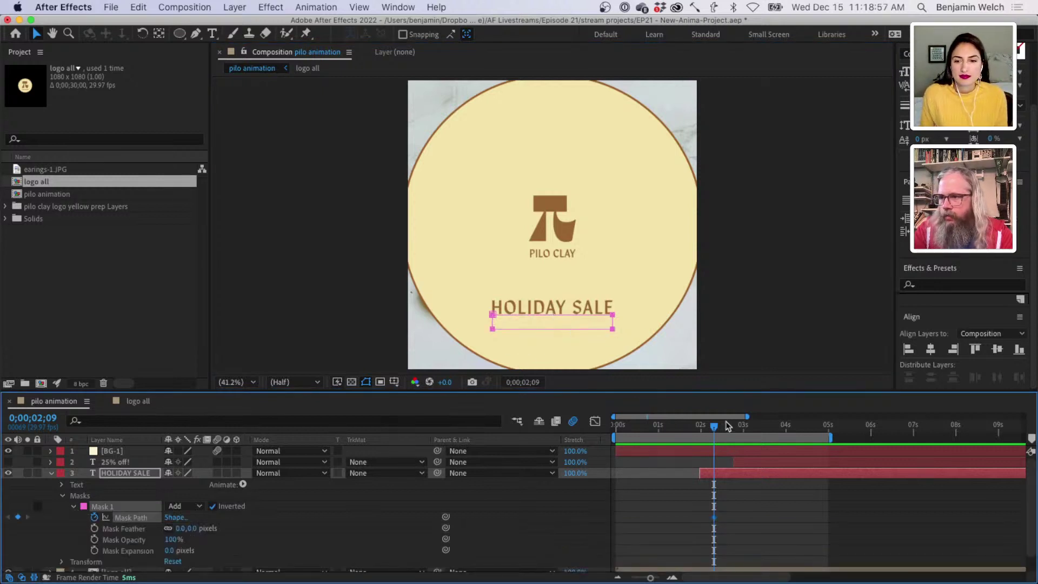
- At 0;00;02;26, move Mask 1 up to cover the HOLIDAY SALE text and preview the wipe from 0;00;01;21
left_click_drag(716, 431, 738, 429)
double_click(527, 329)
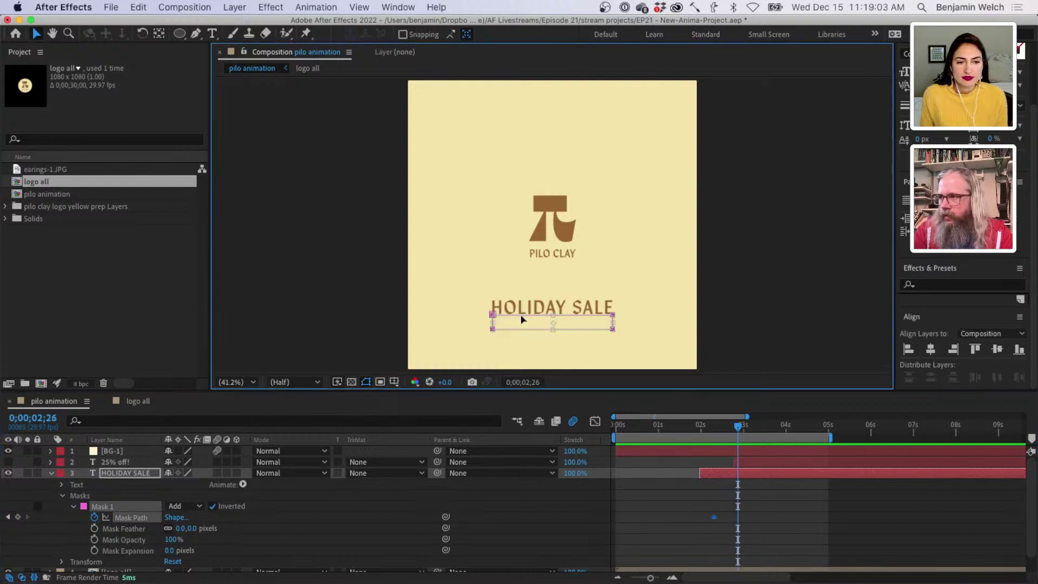
left_click_drag(522, 320, 521, 305)
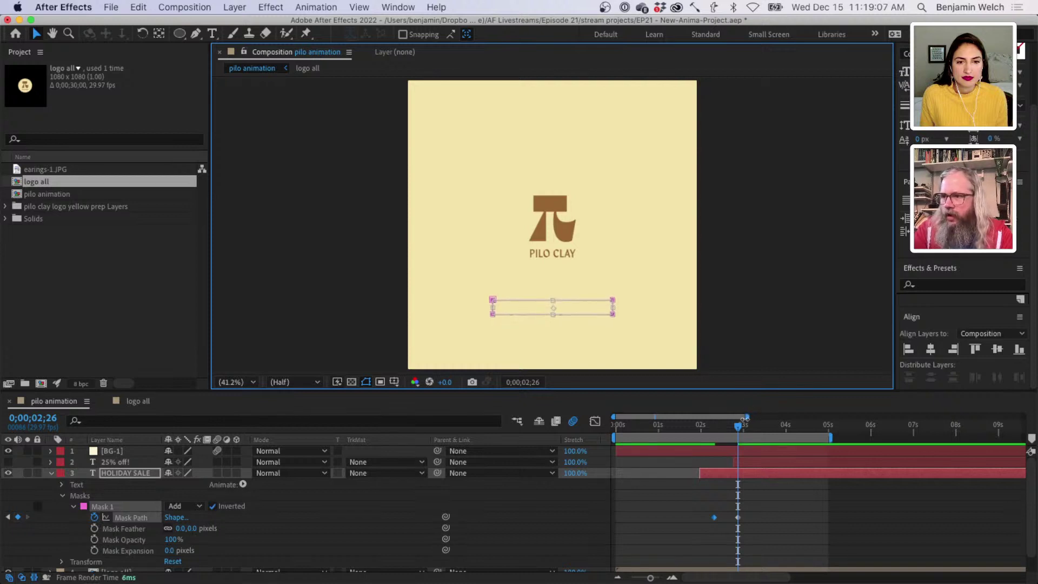
left_click_drag(737, 427, 687, 442)
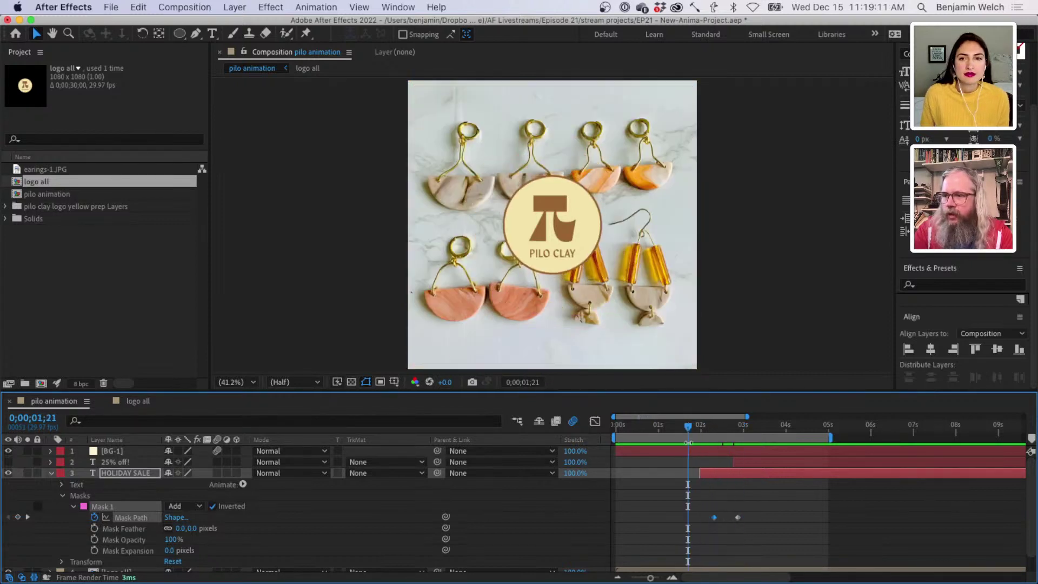
key("space")
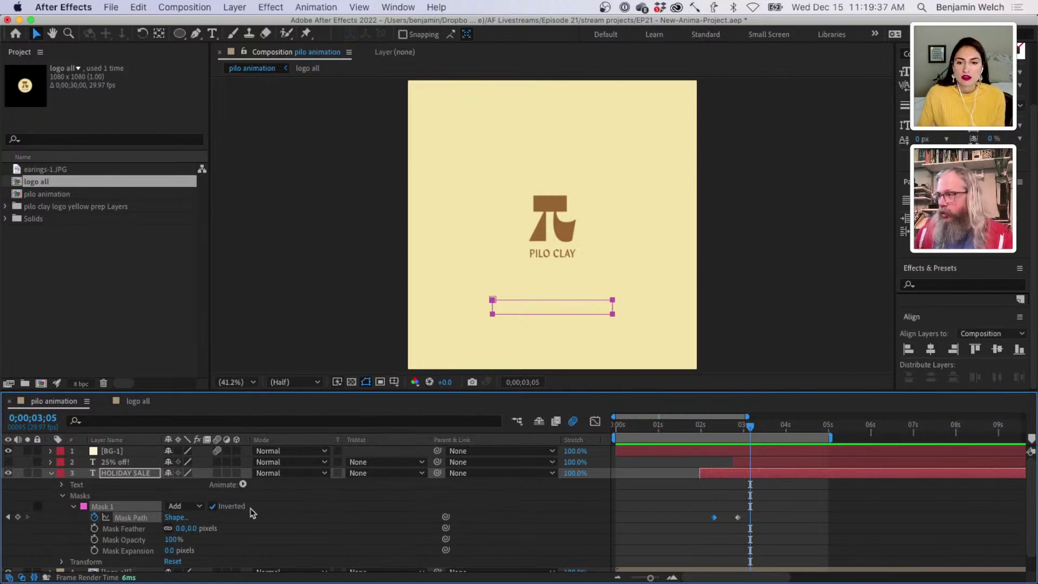
left_click(185, 507)
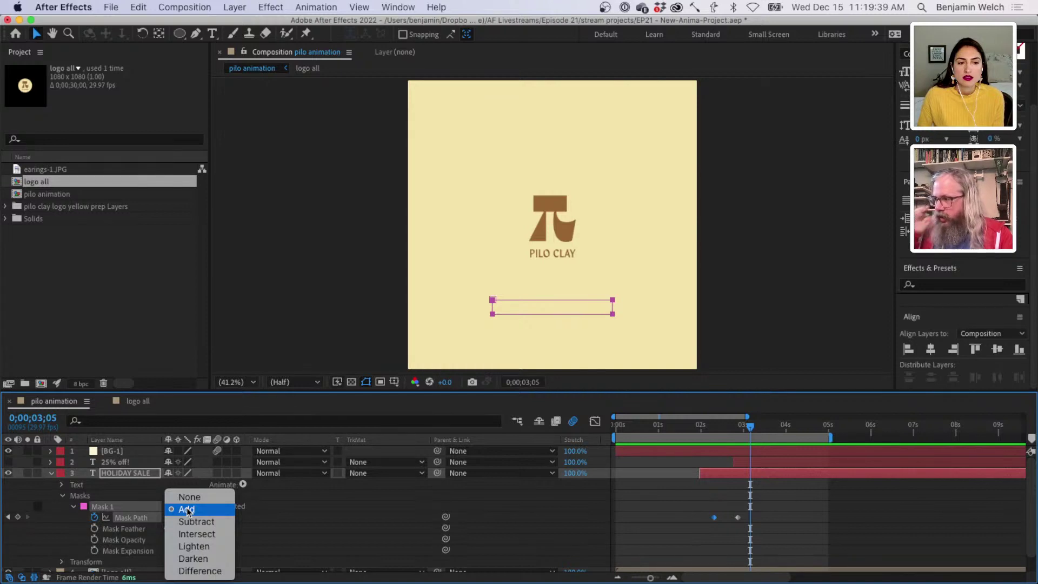
left_click(186, 510)
left_click(214, 506)
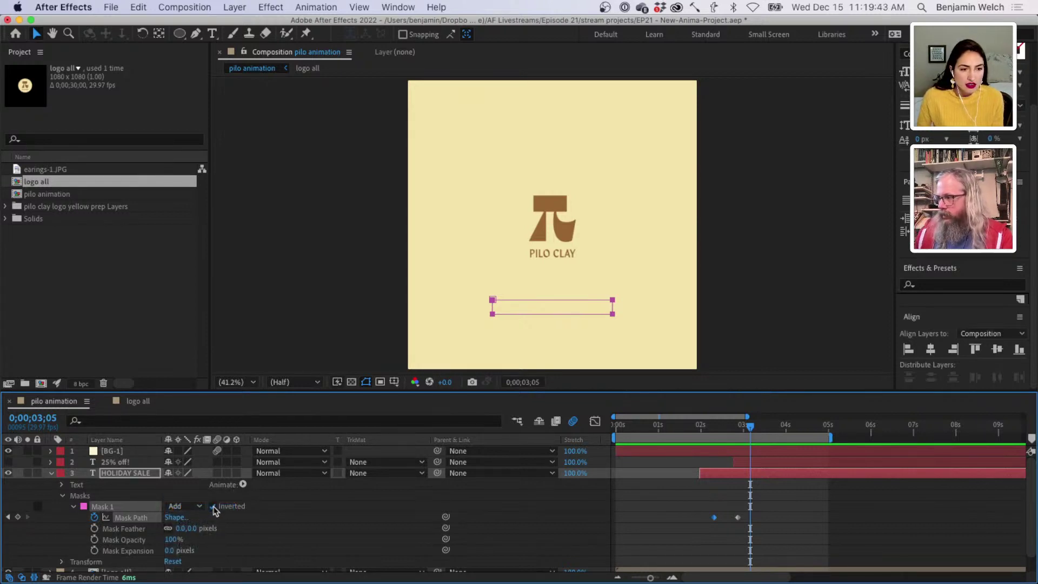
left_click(409, 474)
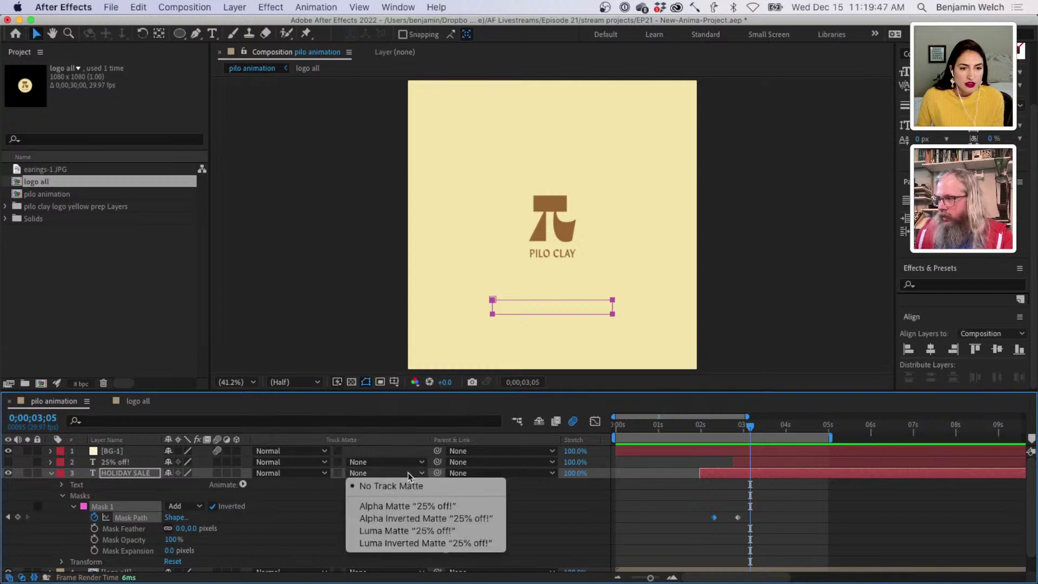
left_click(409, 476)
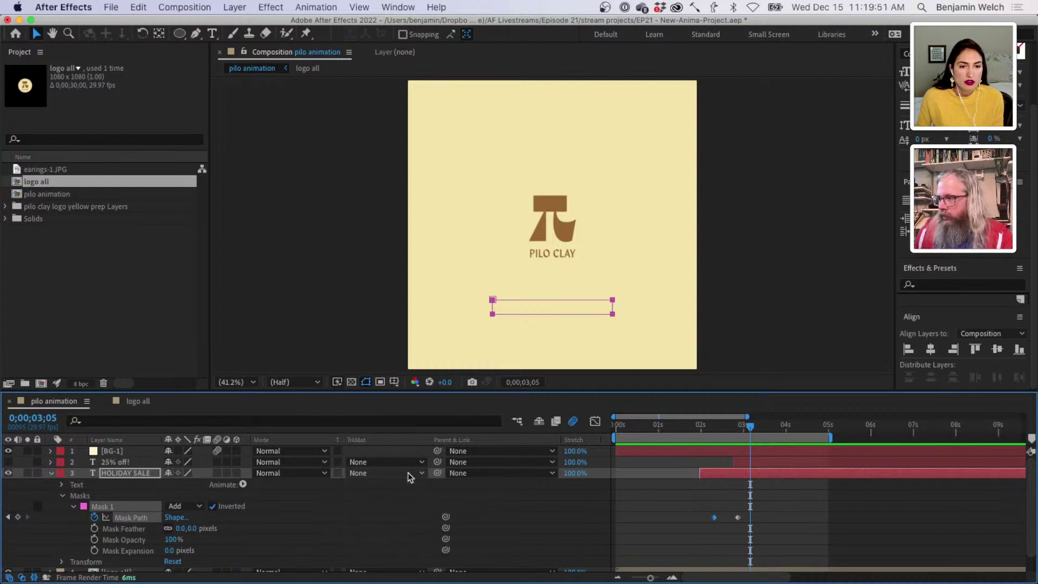
left_click(409, 475)
left_click(409, 476)
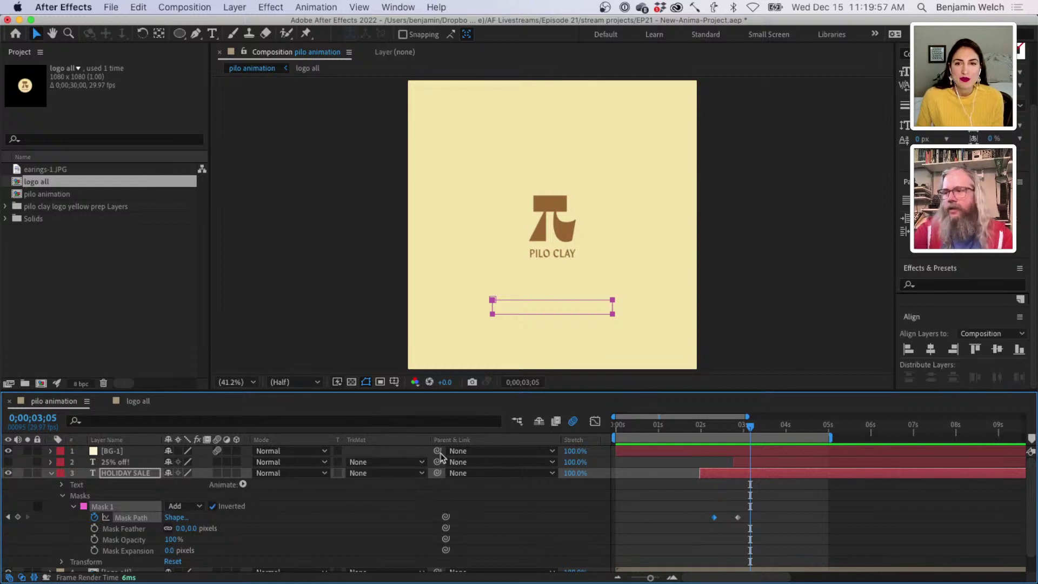
- Shift both Mask Path keyframes forward in time so the second sits just past 0;00;03;05, and preview the wipe
left_click(738, 517, "shift")
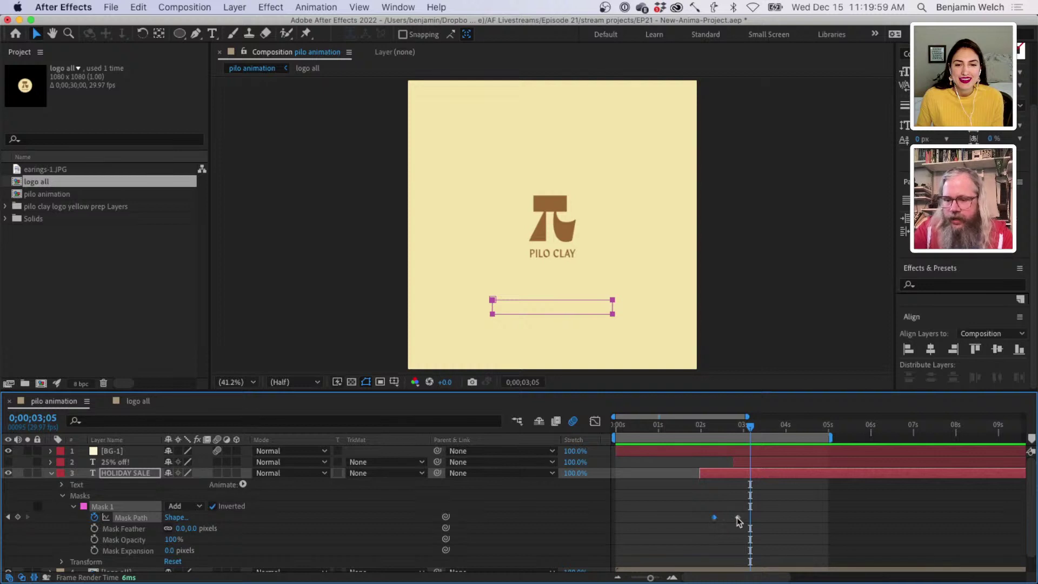
left_click_drag(715, 518, 730, 518)
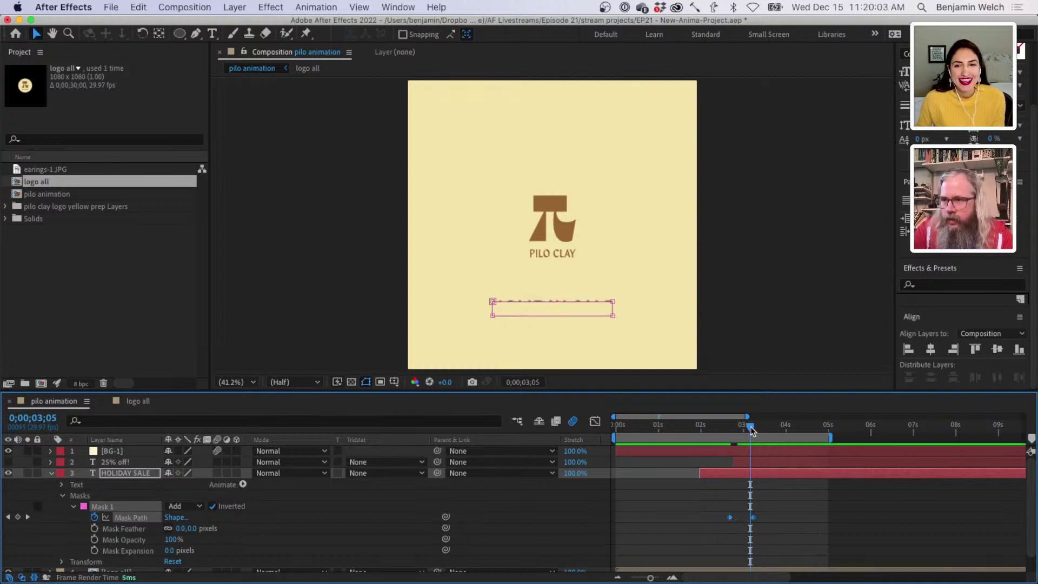
left_click_drag(749, 427, 662, 428)
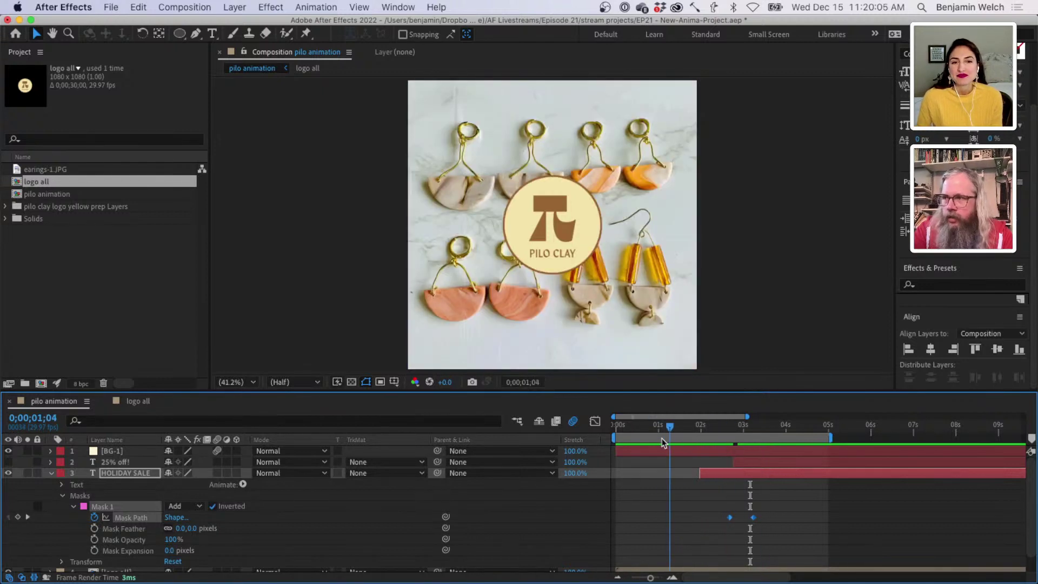
key("space")
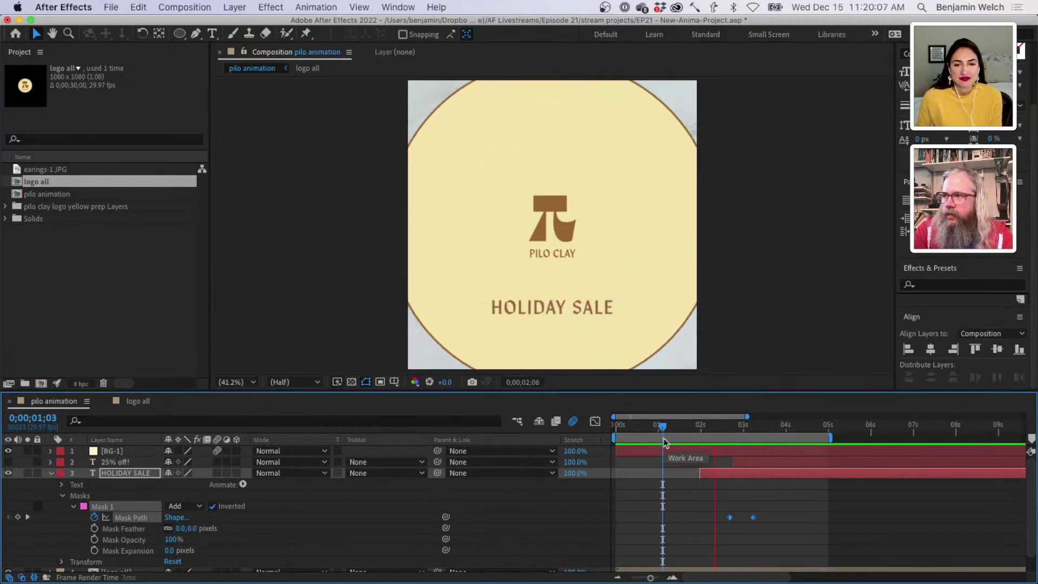
key("space")
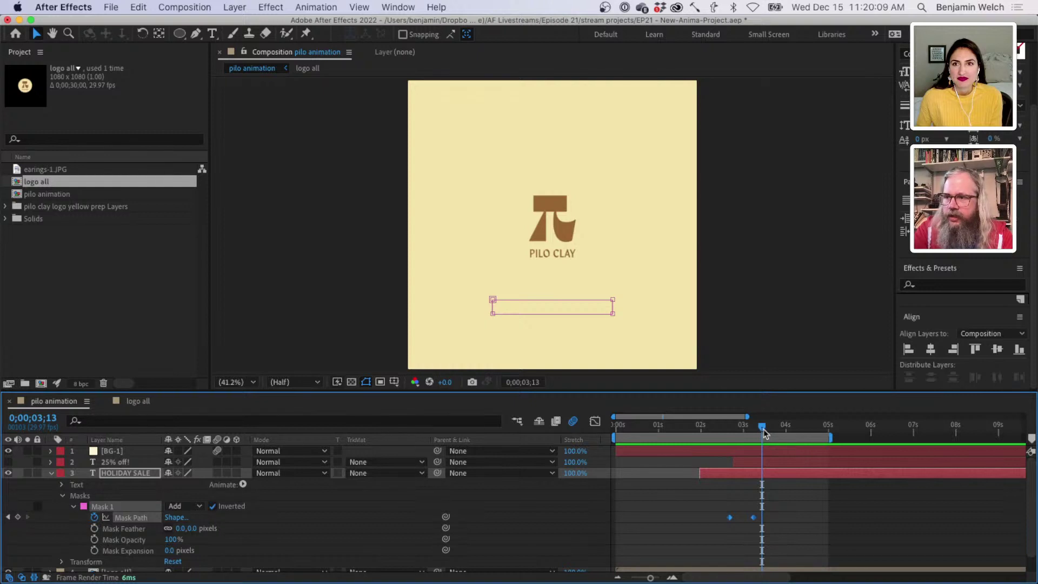
mouse_move(763, 429)
left_mouse_down()
mouse_move(697, 430)
mouse_move(757, 431)
left_mouse_up()
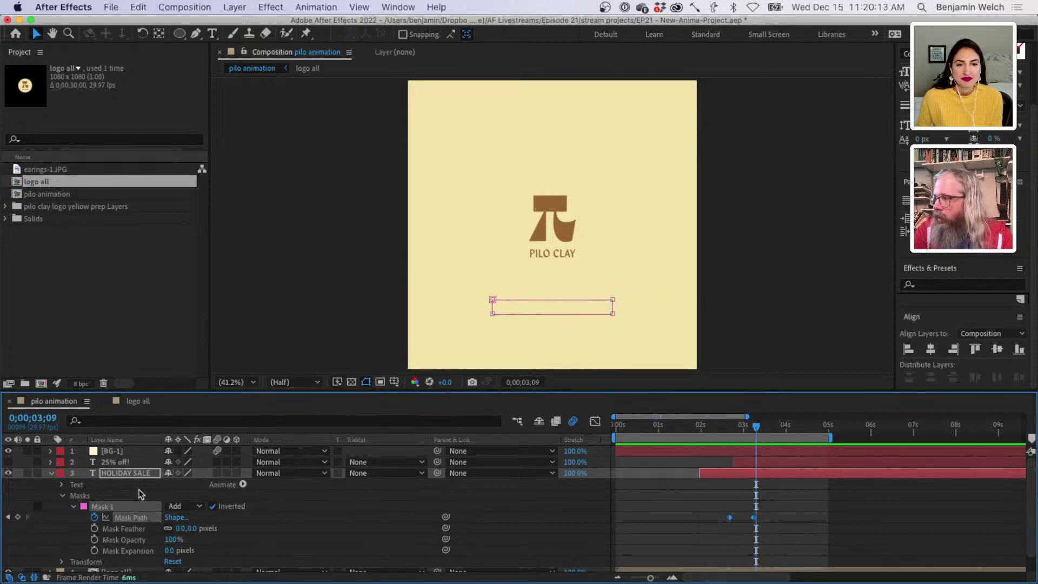
- Collapse Mask 1 on the HOLIDAY SALE layer and rename it CIRCLE MASK
left_click(74, 506)
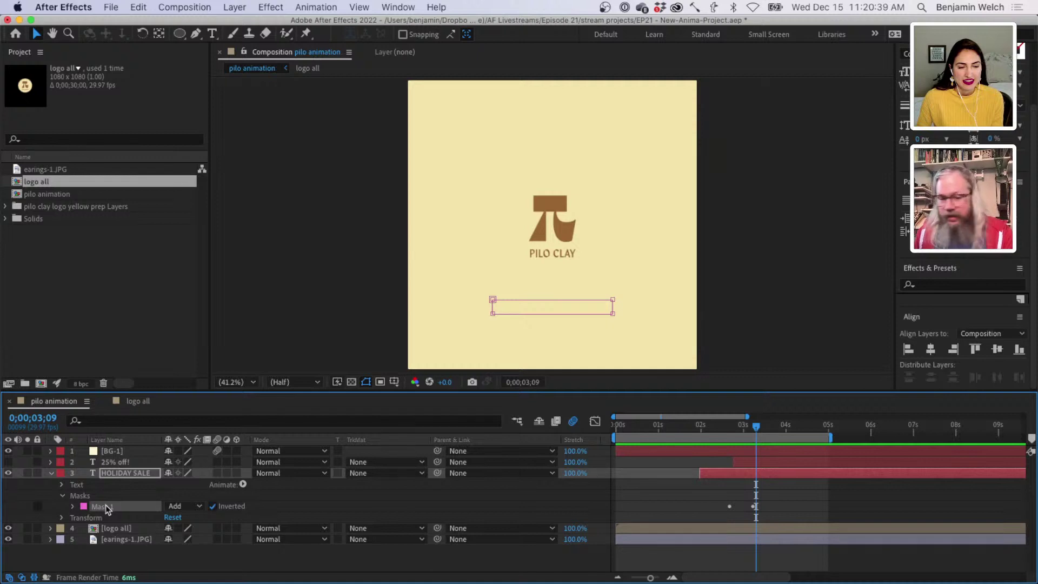
key("Return")
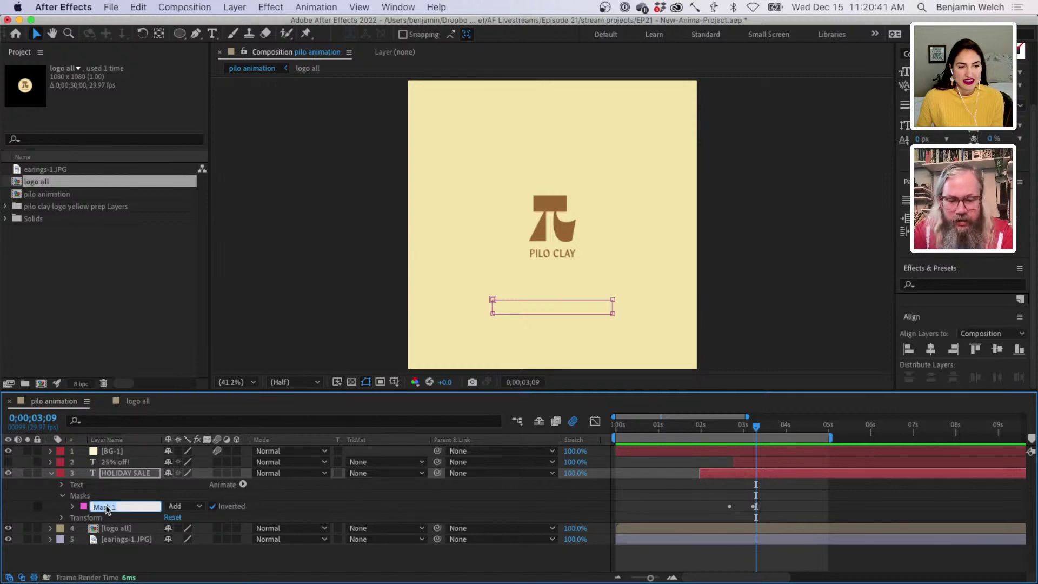
type("CIRCLE MASK")
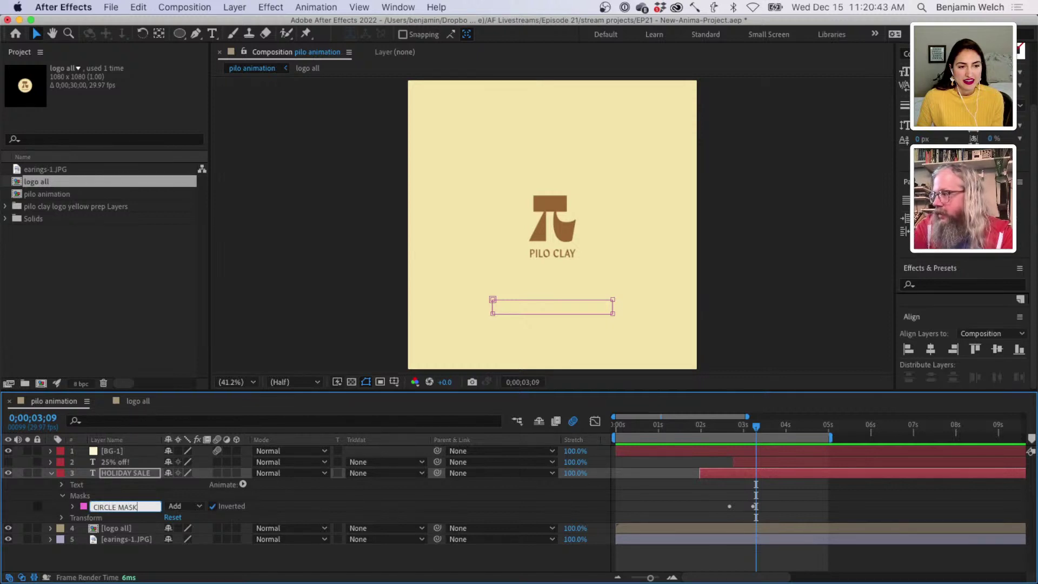
key("Return")
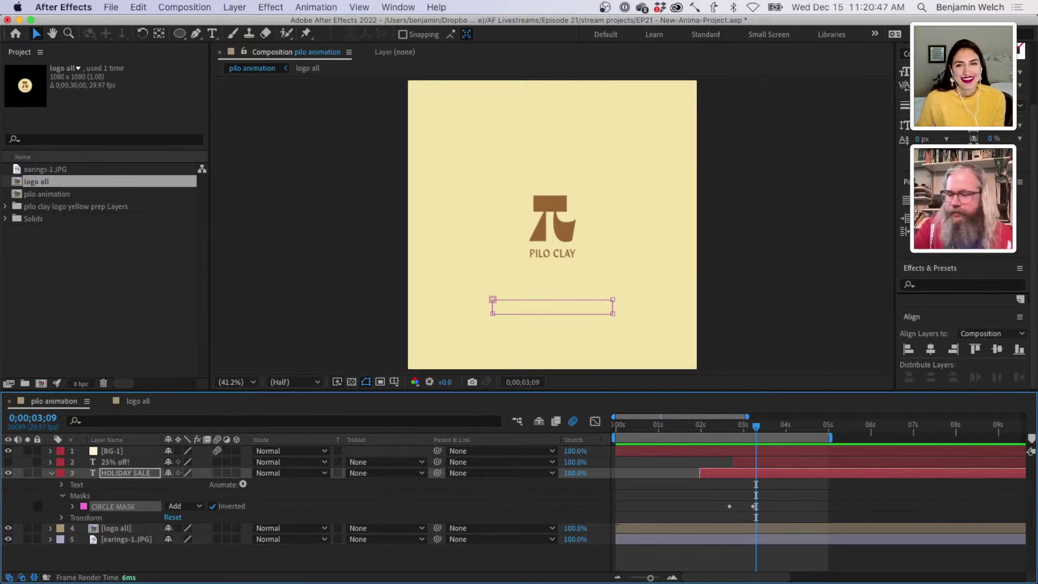
- Undo the mask edits on HOLIDAY SALE until Mask 1 is the non-inverted circle with its original two keyframes and Mask 2 frames the text
key("super+z")
key("super+z")
key("super+z")
key("super+z")
key("super+z")
key("super+z")
key("super+z")
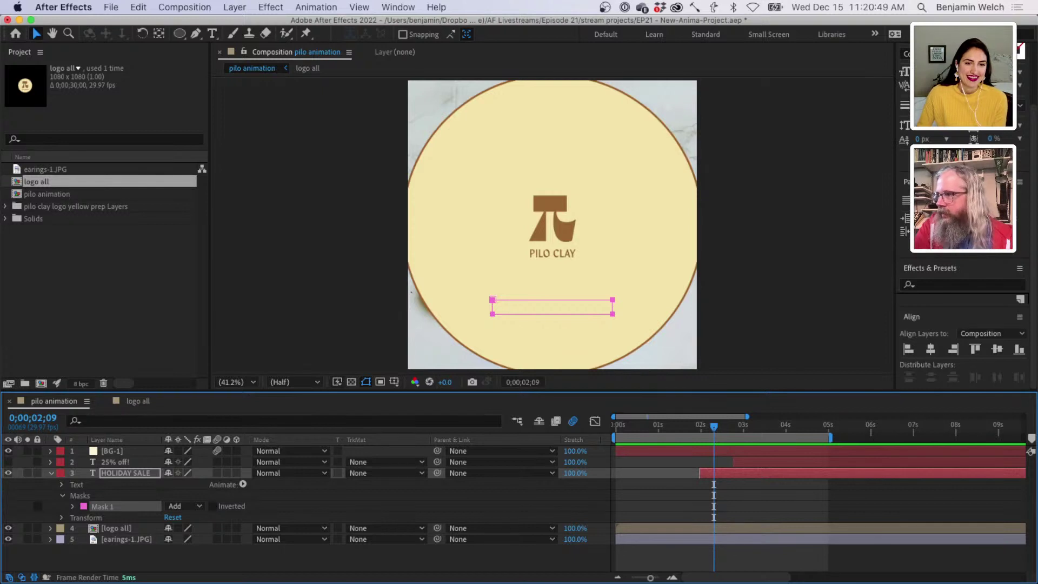
left_click(102, 506)
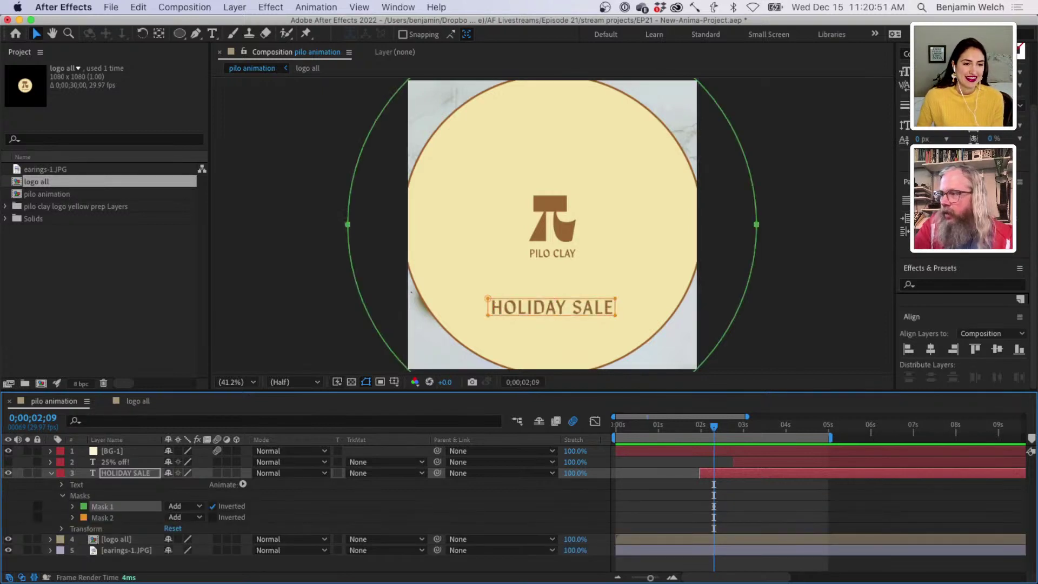
key("shift+Page_Down")
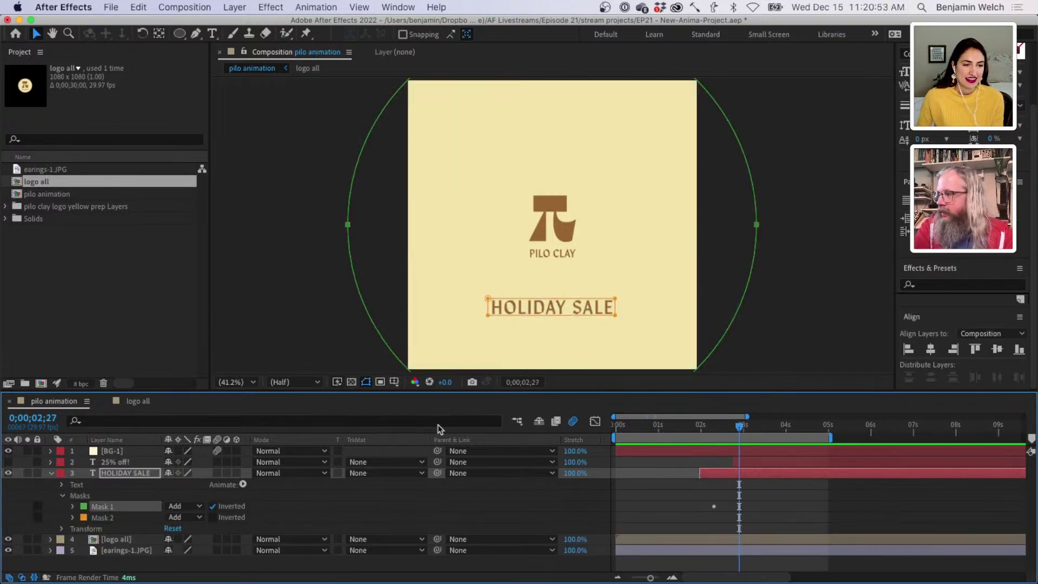
key("Page_Down")
key("Page_Down")
key("Page_Down")
key("super+Down")
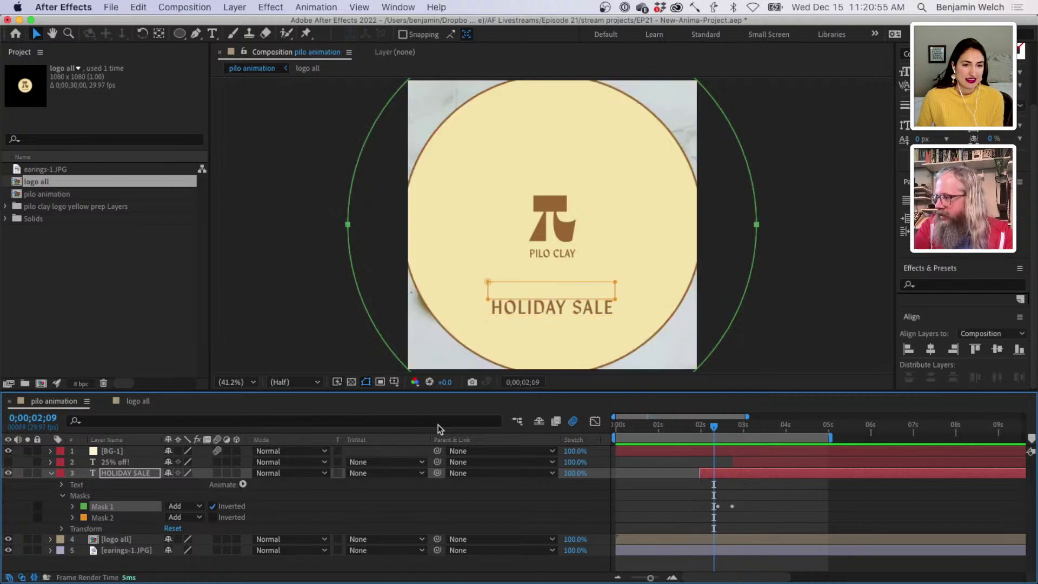
key("Page_Down")
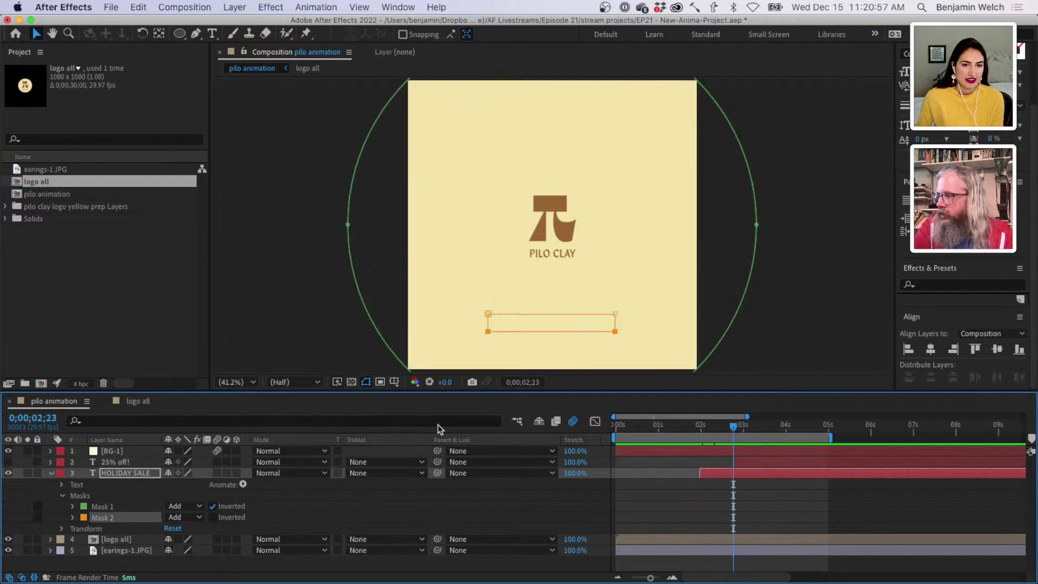
key("super+z")
key("super+z")
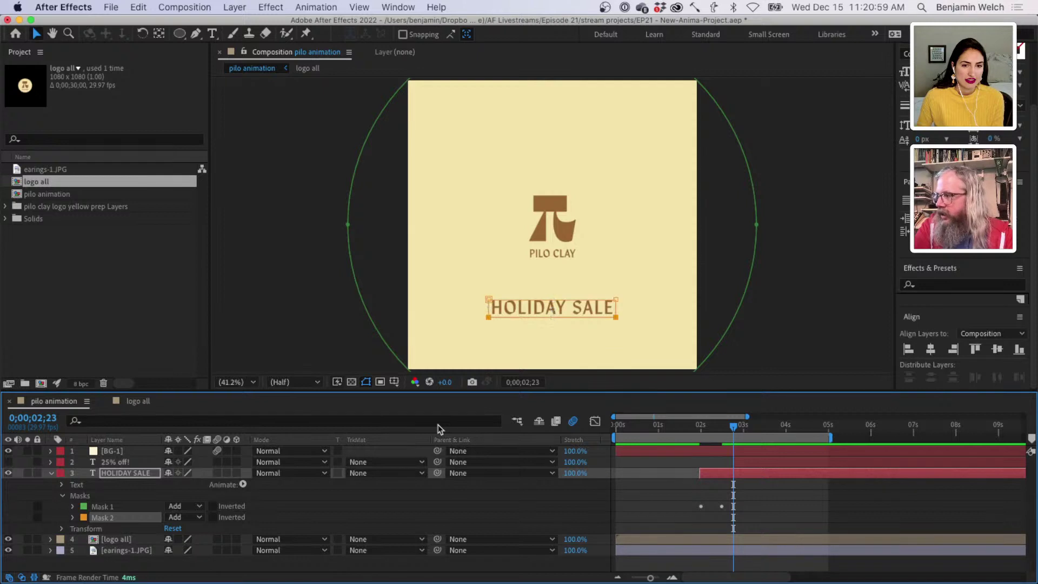
- Step back through the history past Mask 2's creation, and redo until Mask 2 frames HOLIDAY SALE with the 25% off! layer still visible
key("super+shift+z")
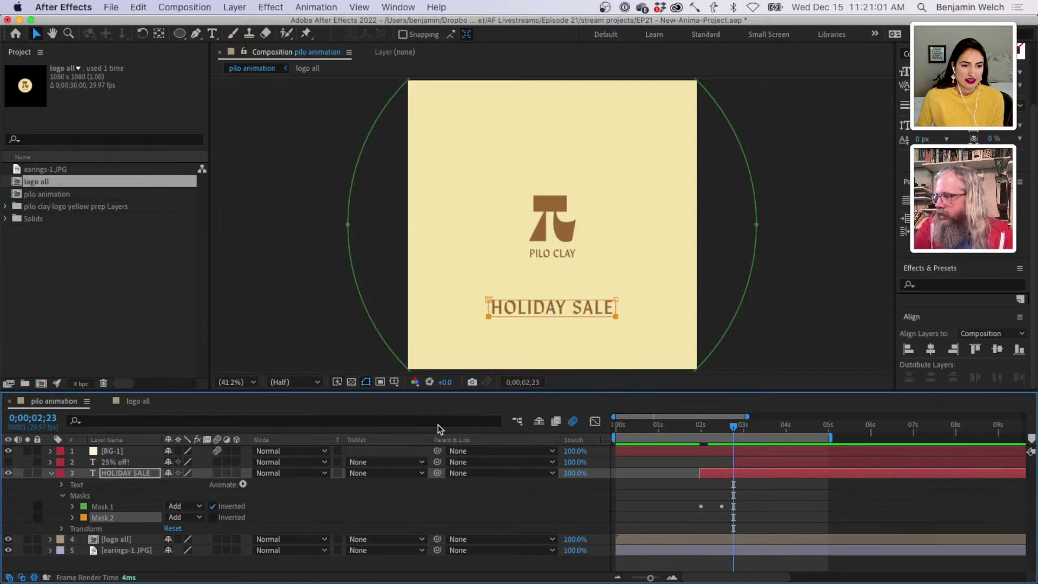
key("super+z")
key("super+z")
key("super+z")
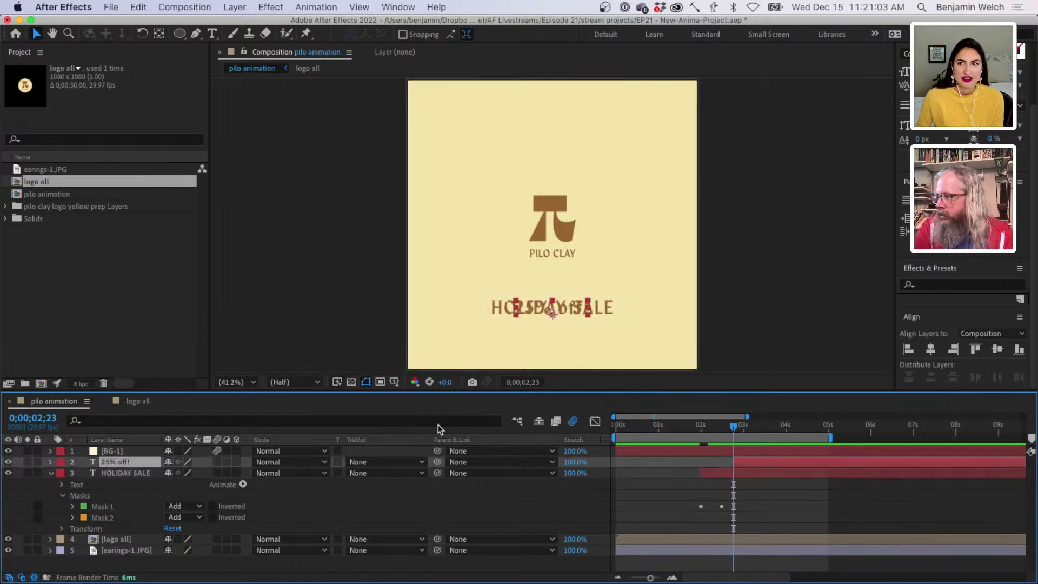
key("super+z")
key("super+z")
key("super+z")
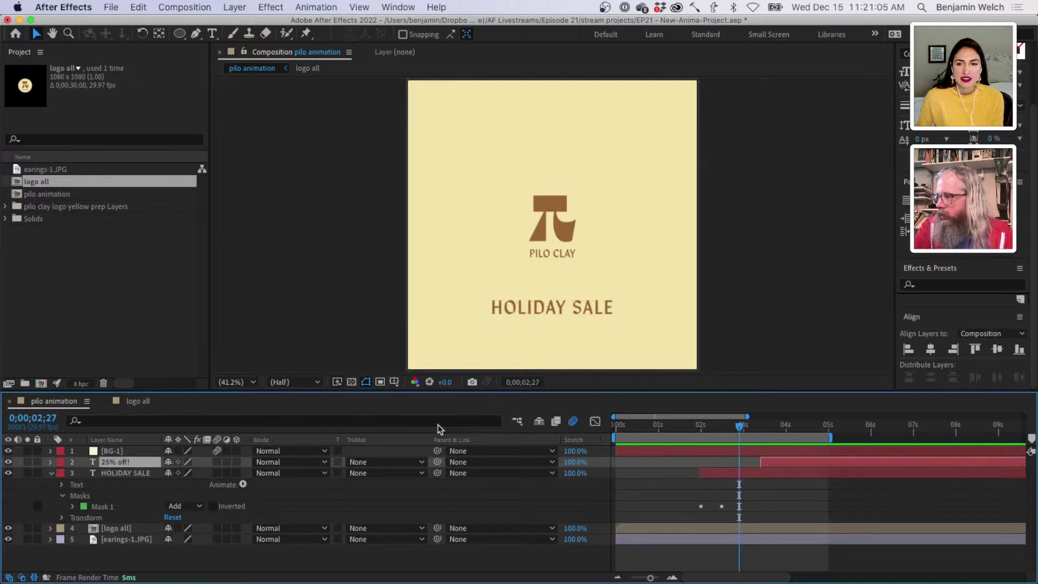
key("Page_Down")
key("Page_Down")
key("Page_Down")
key("Page_Down")
key("super+shift+z")
key("super+shift+z")
key("super+shift+z")
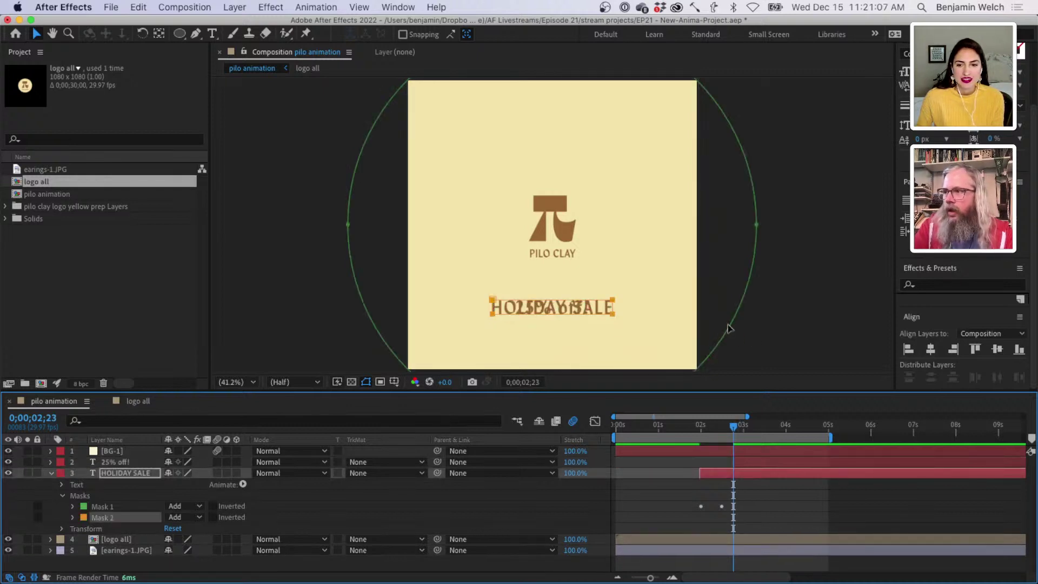
- Scrub between 0;00;02;05 and 0;00;03;19 to examine how circular Mask 1 reveals the HOLIDAY SALE text
left_click_drag(734, 430, 709, 436)
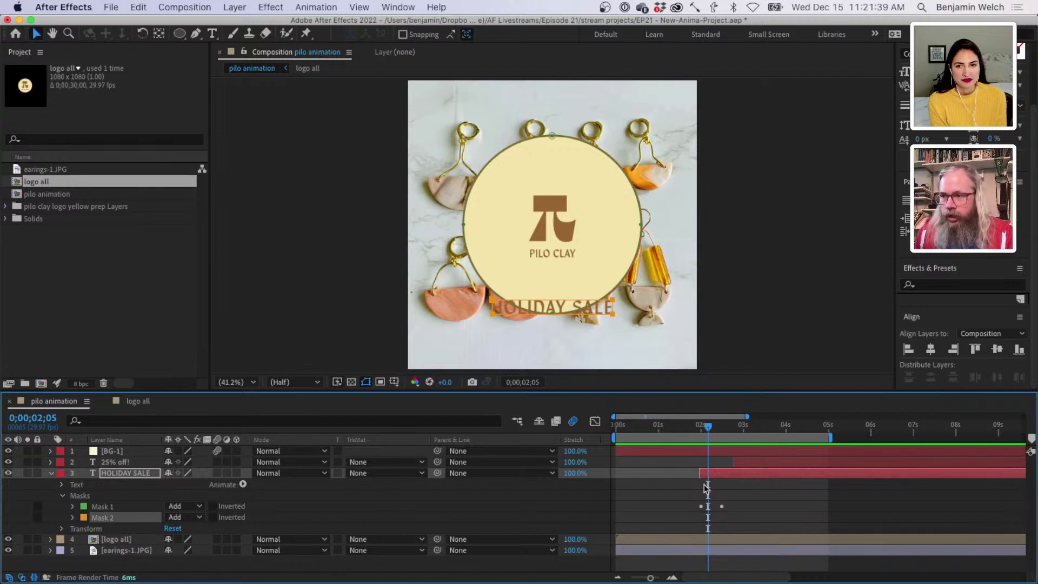
left_click(711, 426)
left_click_drag(711, 427, 722, 430)
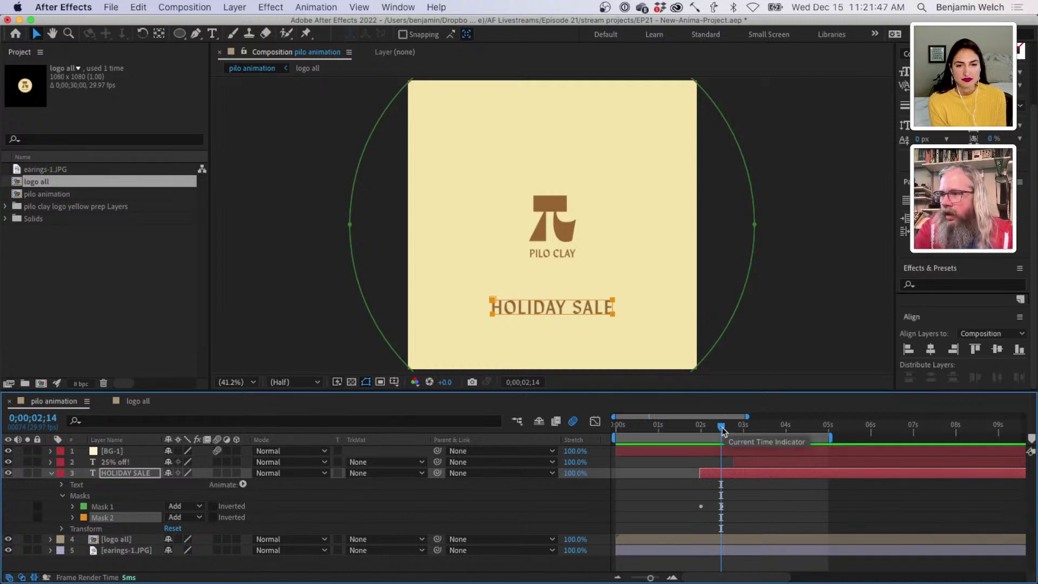
mouse_move(722, 433)
left_mouse_down()
mouse_move(697, 432)
mouse_move(718, 434)
left_mouse_up()
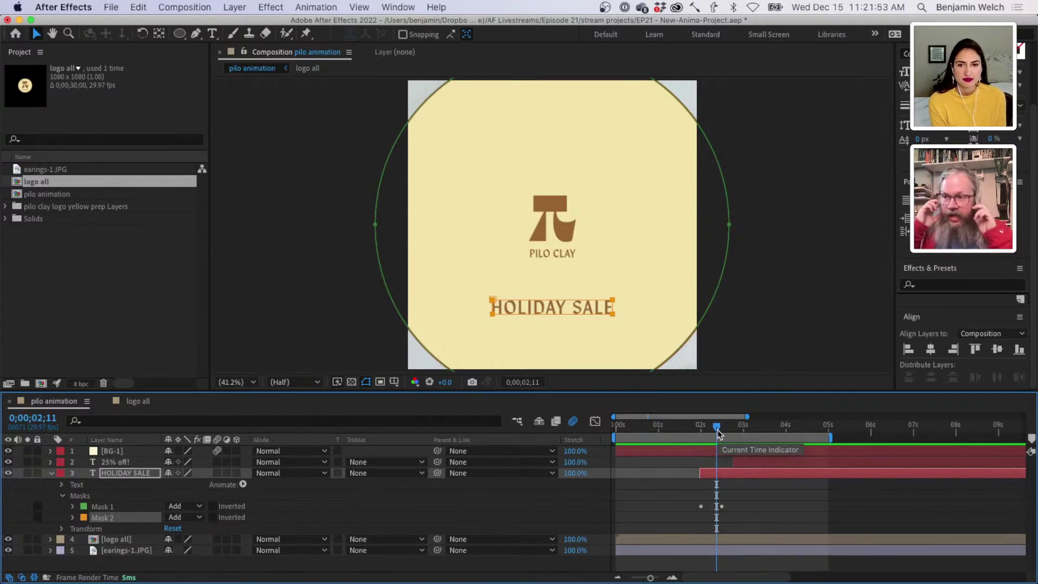
left_click_drag(717, 433, 759, 428)
left_click(770, 427)
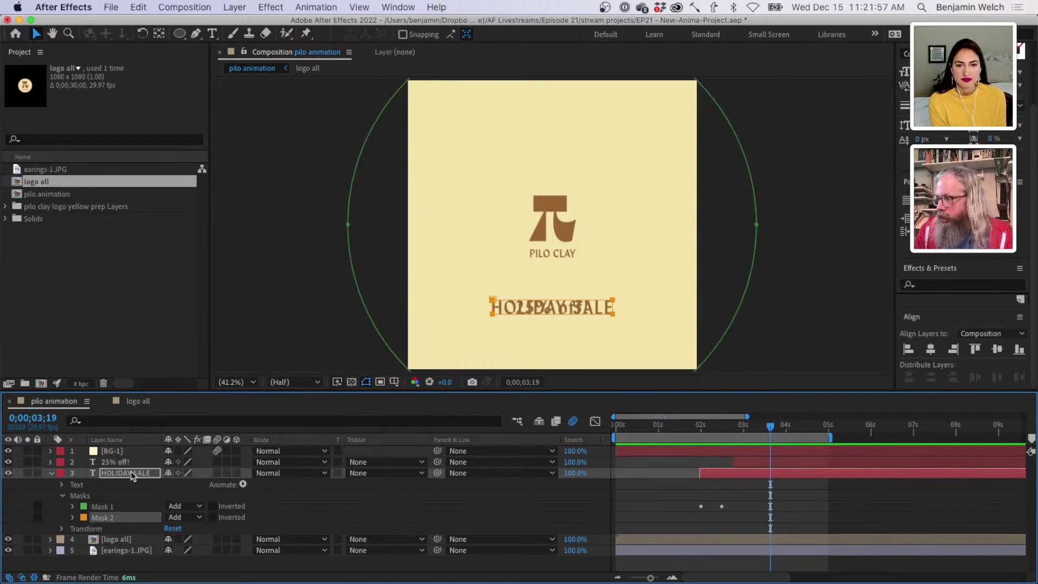
- Collapse the HOLIDAY SALE layer and duplicate the [BG-1] layer
left_click(97, 451)
left_click(52, 473)
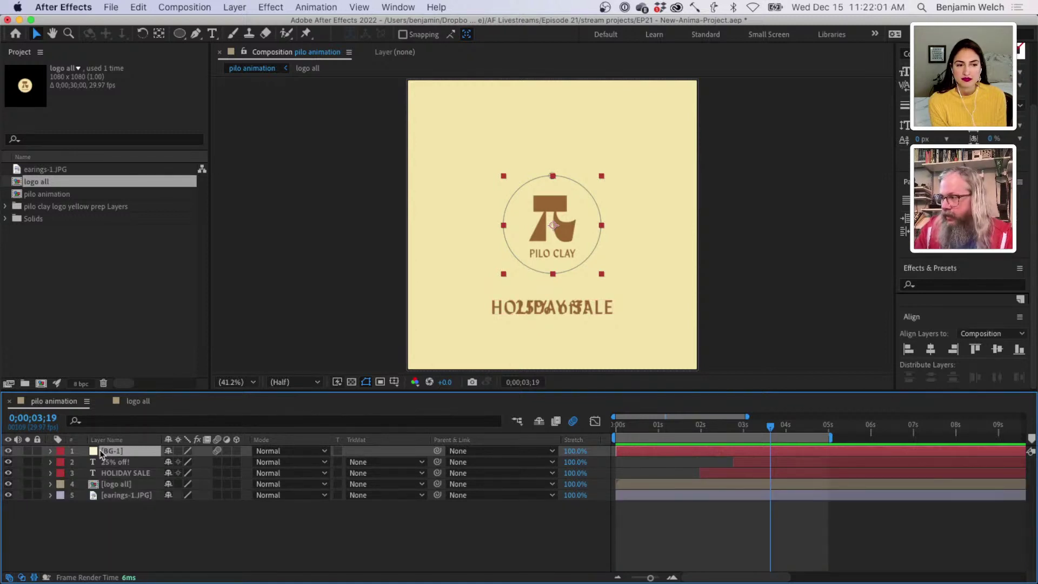
key("super+d")
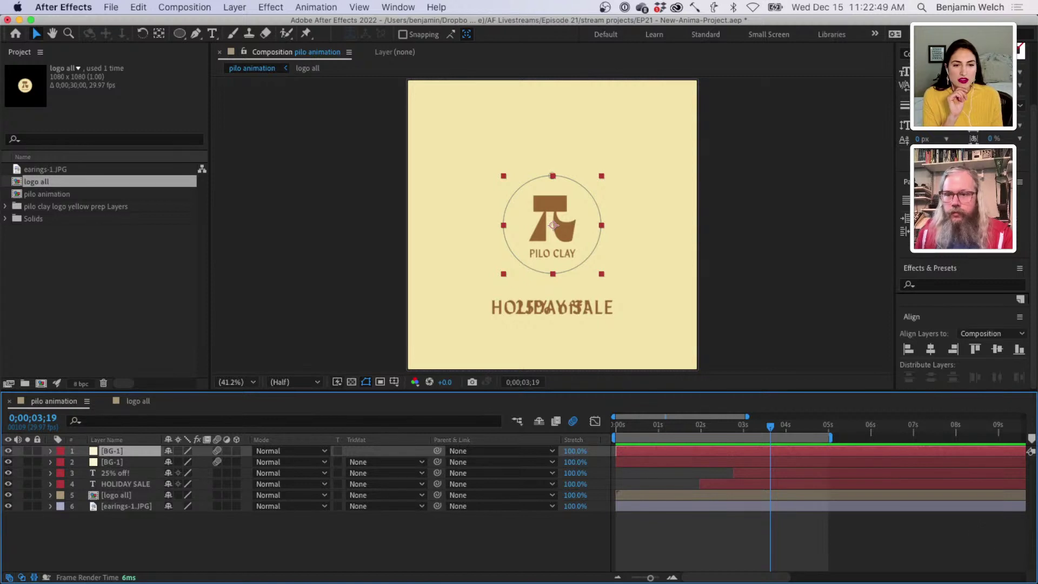
- Switch to Finder and open the reference movie pilo ani-work.mov from the Episode 21 folder
key("cmd+space")
type("finder")
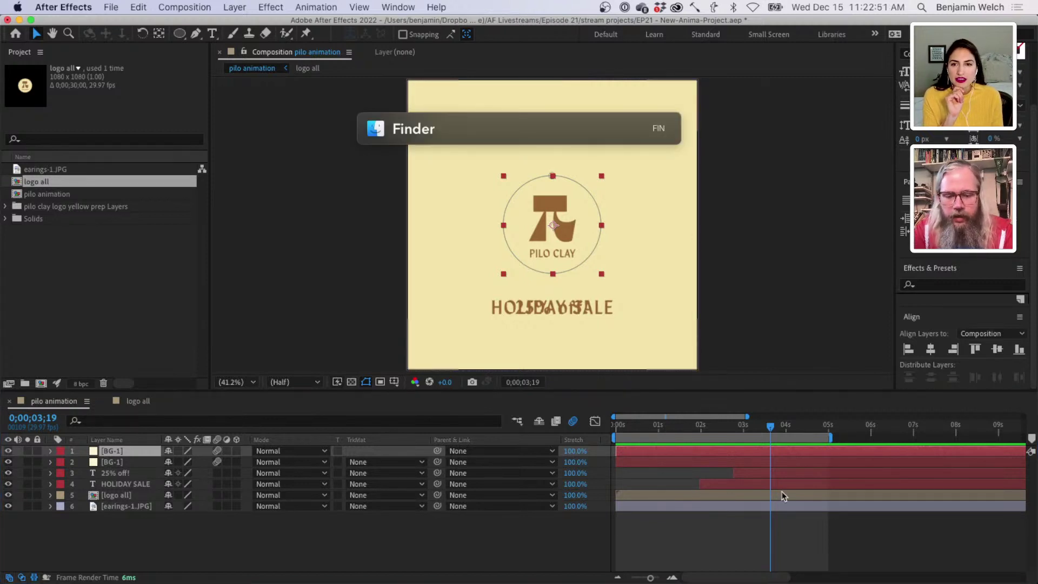
key("Return")
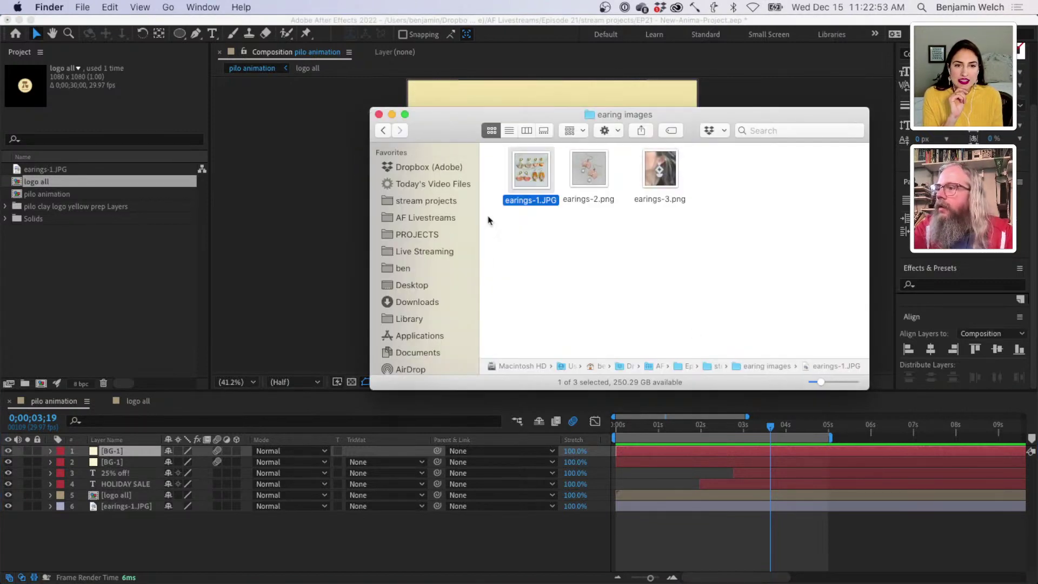
double_click(680, 366)
double_click(588, 315)
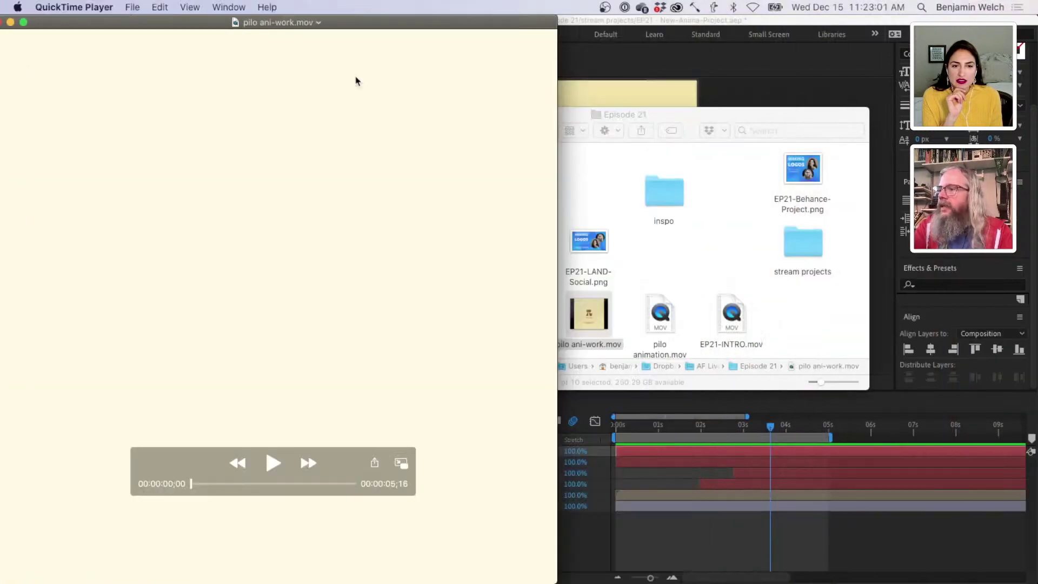
- Shrink and reposition the pilo ani-work.mov player, play the movie on loop to examine the HOLIDAY SALE transition, and close it
left_click_drag(556, 267, 414, 267)
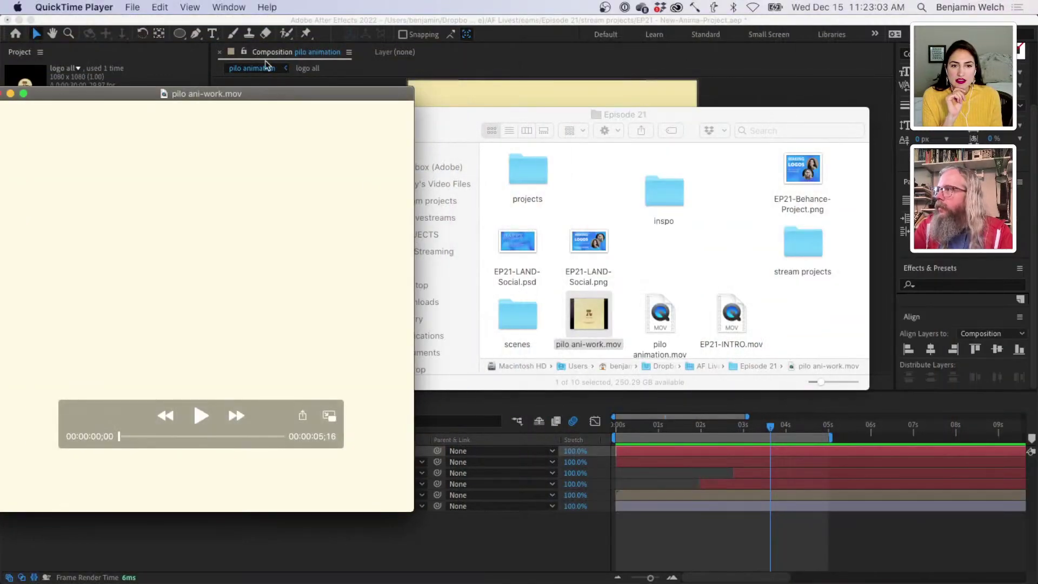
left_click_drag(260, 100, 438, 65)
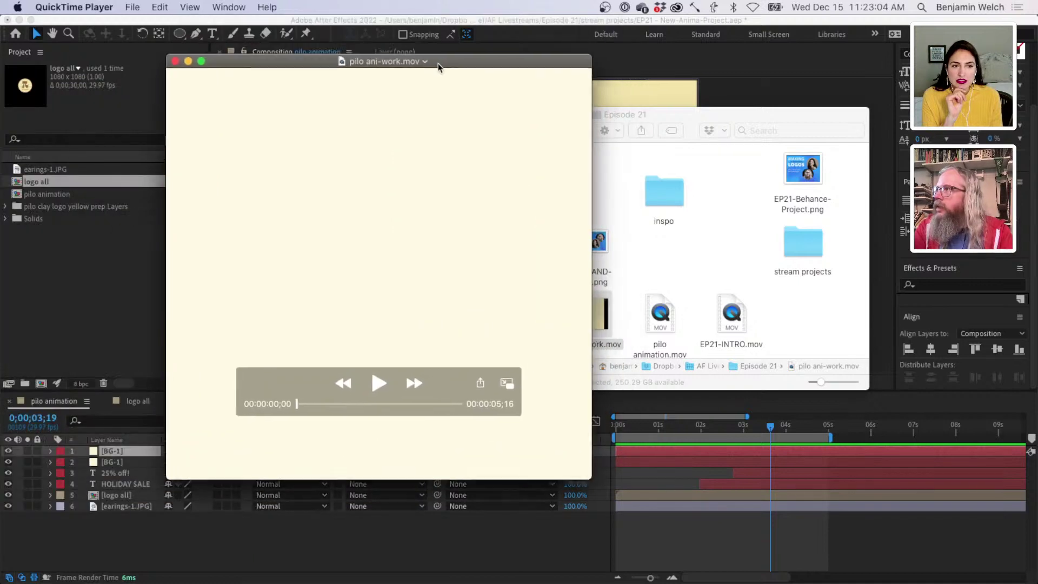
left_click(191, 7)
left_click(231, 268)
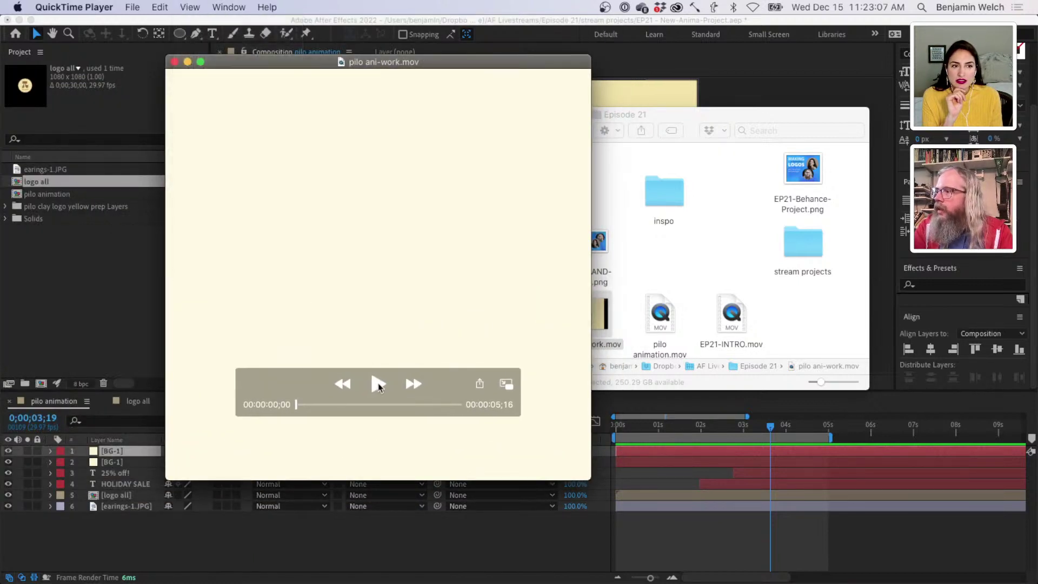
left_click(378, 383)
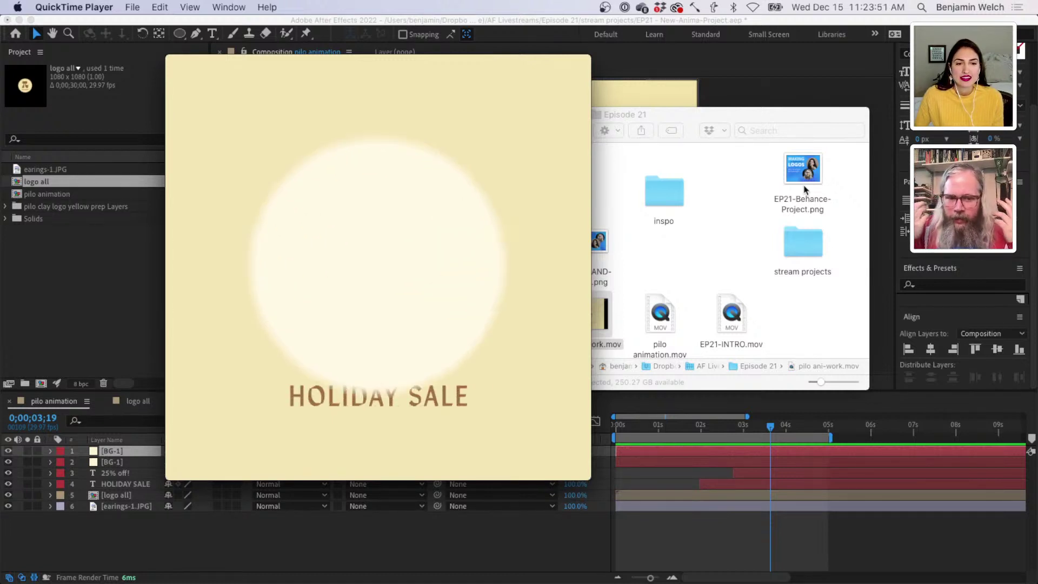
mouse_move(243, 115)
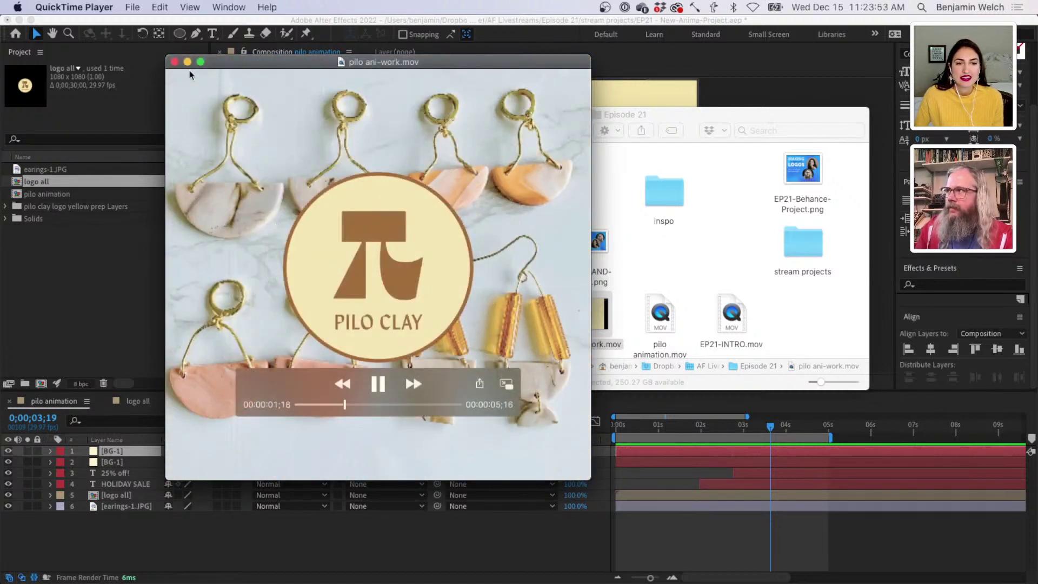
left_click(174, 62)
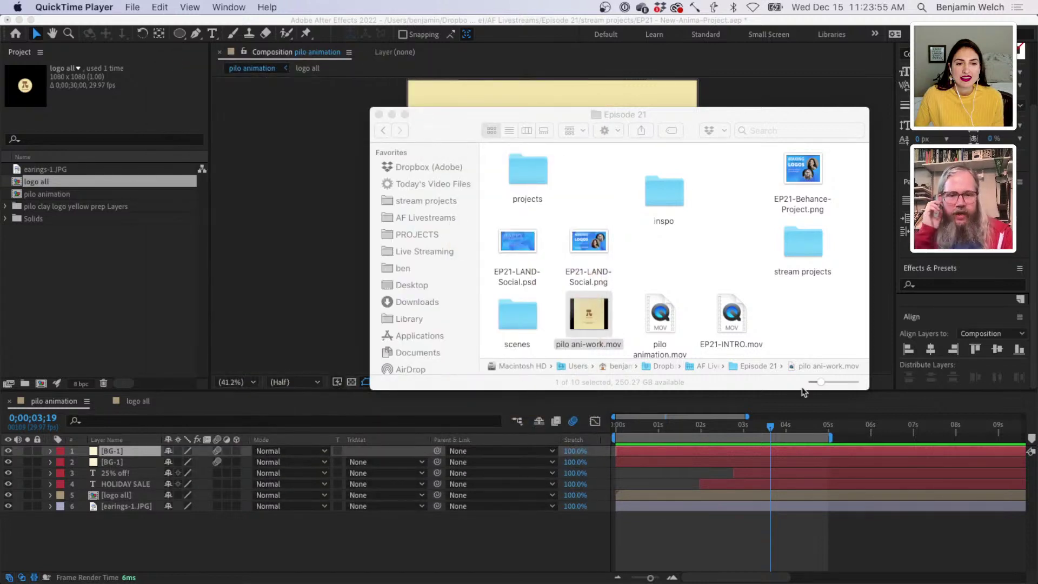